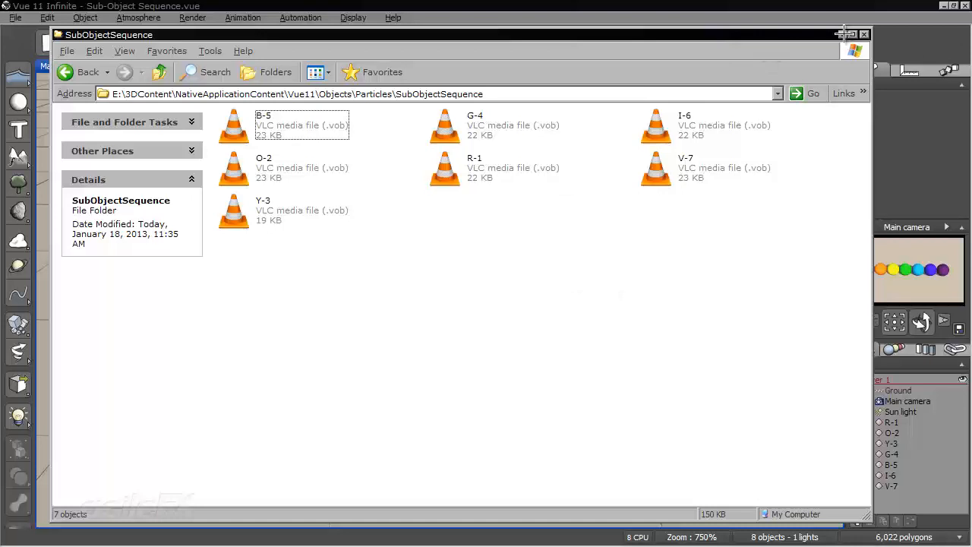
# Minimize the SubObjectSequence folder window to get back to the scene
pyautogui.click(842, 33)
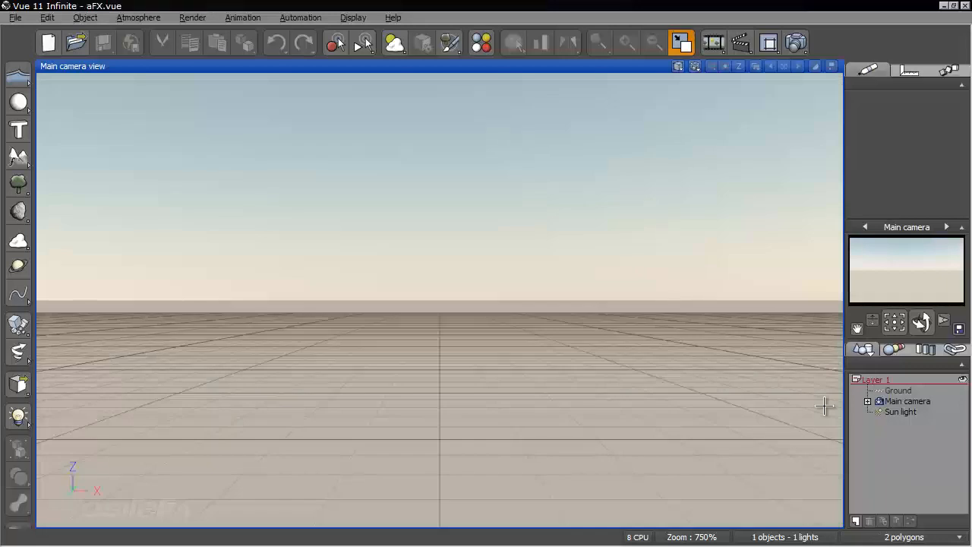
# Add a sphere to the scene and stretch it horizontally into a wide, flattened ellipsoid
pyautogui.click(18, 101)
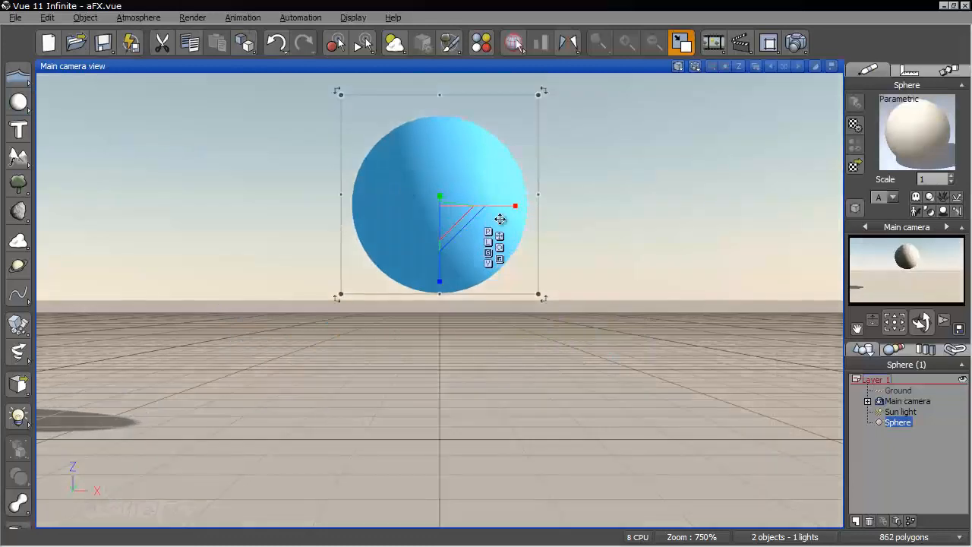
pyautogui.moveTo(504, 211); pyautogui.dragTo(550, 225)
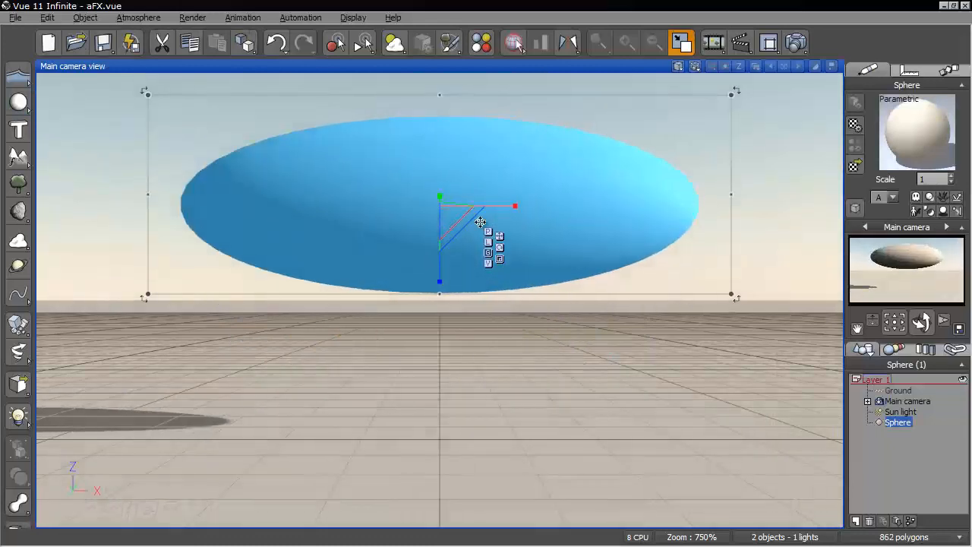
pyautogui.moveTo(477, 341); pyautogui.dragTo(558, 351, button='right')
pyautogui.moveTo(489, 272); pyautogui.dragTo(487, 298, button='right')
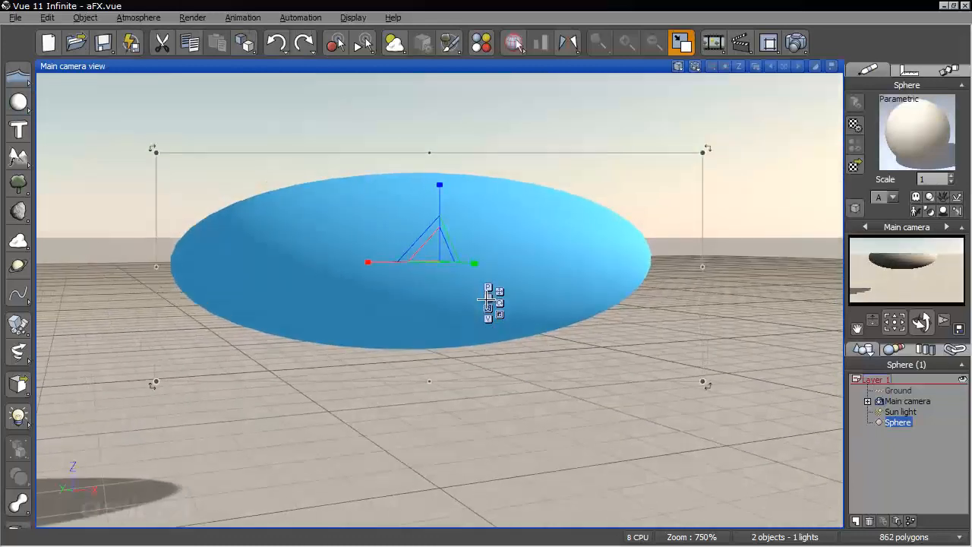
pyautogui.moveTo(440, 245); pyautogui.dragTo(402, 282)
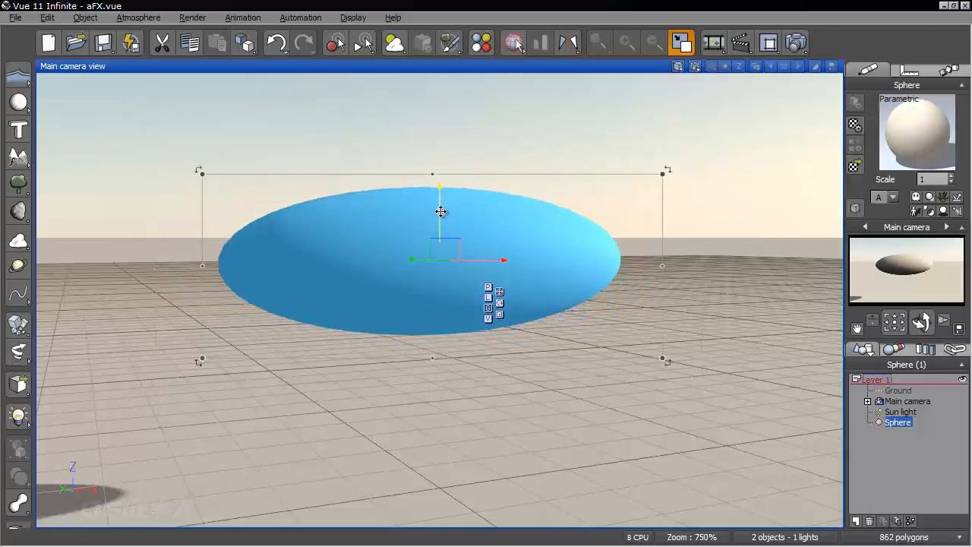
# Raise the flattened sphere higher above the ground and rotate it slightly, undoing the first rotation attempt
pyautogui.moveTo(441, 211); pyautogui.dragTo(440, 109)
pyautogui.moveTo(362, 191); pyautogui.dragTo(395, 356, button='right')
pyautogui.press('r')
pyautogui.moveTo(474, 188); pyautogui.dragTo(465, 208)
pyautogui.press('e')
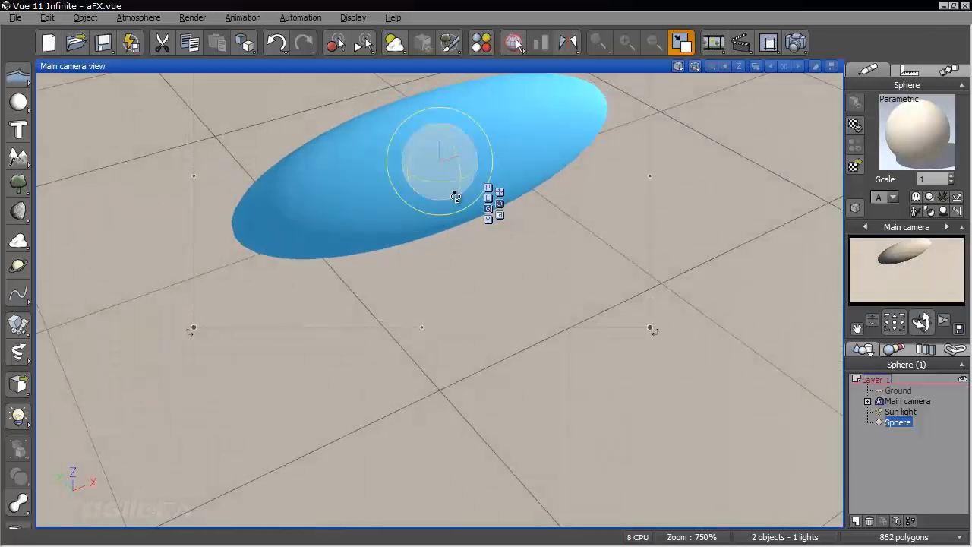
pyautogui.hotkey('ctrl', 'z')
pyautogui.moveTo(464, 160)
pyautogui.mouseDown()
pyautogui.moveTo(445, 148)
pyautogui.moveTo(454, 155)
pyautogui.mouseUp()
pyautogui.moveTo(472, 289); pyautogui.dragTo(565, 354, button='right')
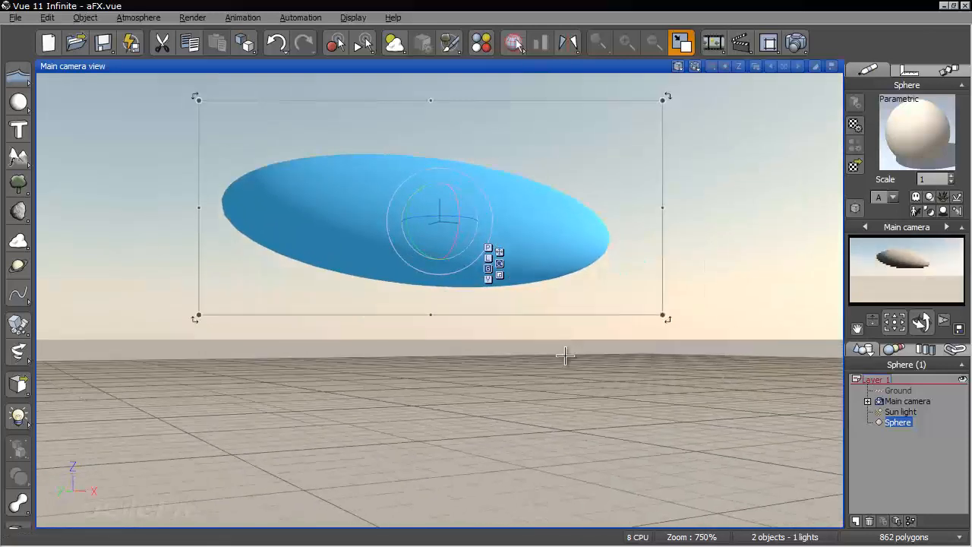
# Rename the sphere's Default material to ParticleBase and accept the material changes
pyautogui.rightClick(892, 156)
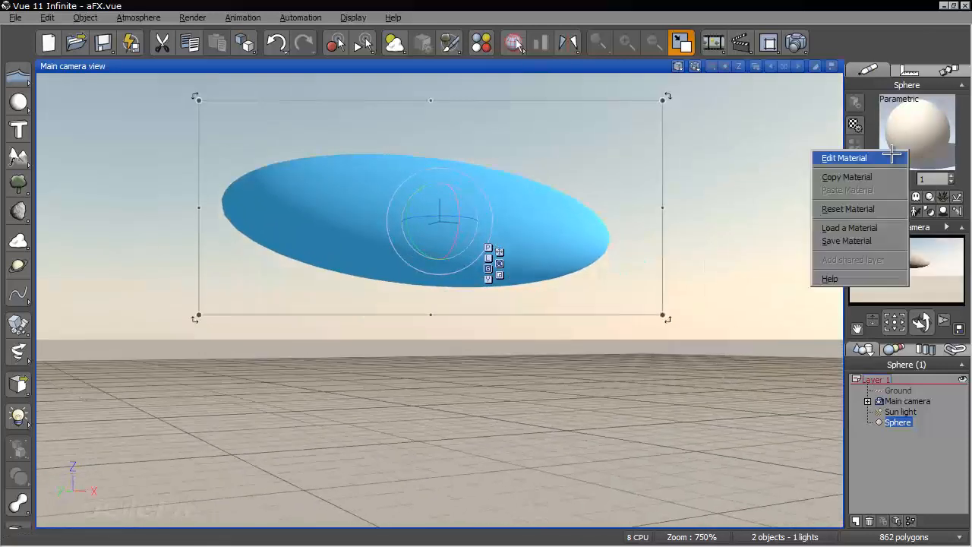
pyautogui.click(844, 158)
pyautogui.doubleClick(635, 128)
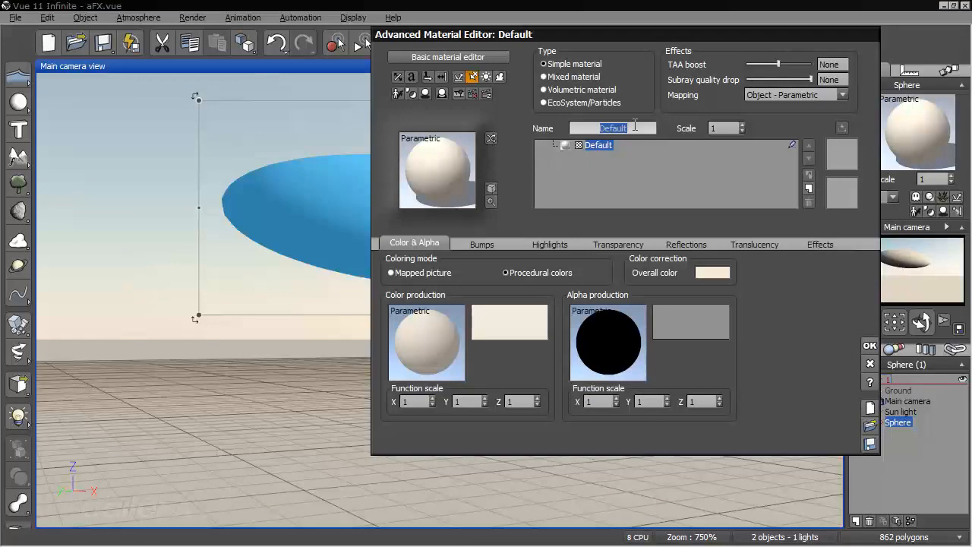
pyautogui.write('ParticleBase')
pyautogui.press('Return')
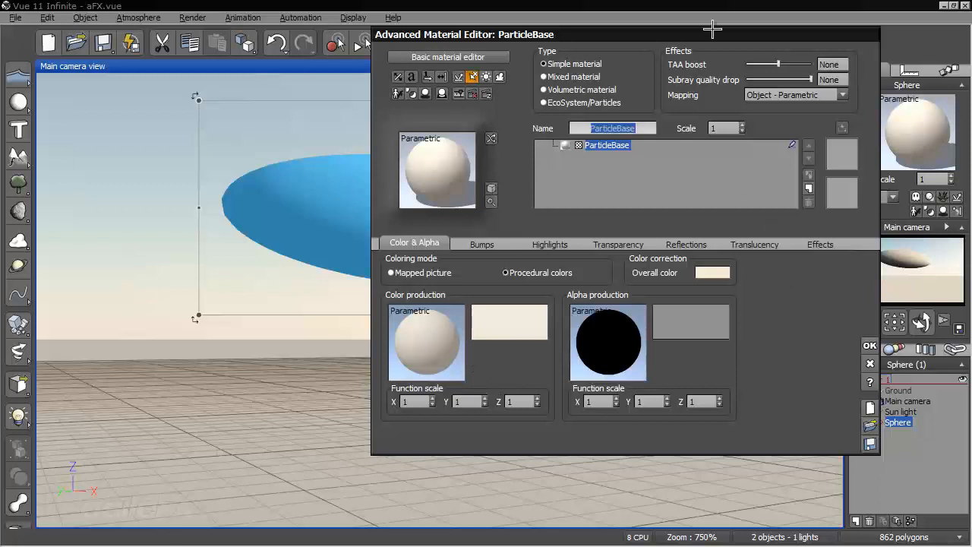
pyautogui.click(696, 140)
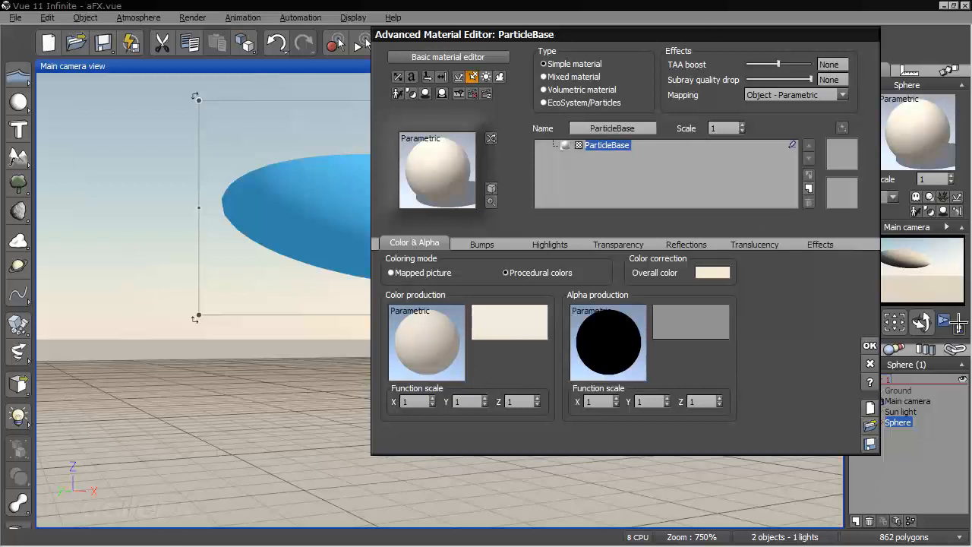
pyautogui.click(870, 345)
# Change the ParticleBase material's procedural color to neutral gray with red, green and blue at 127
pyautogui.rightClick(908, 133)
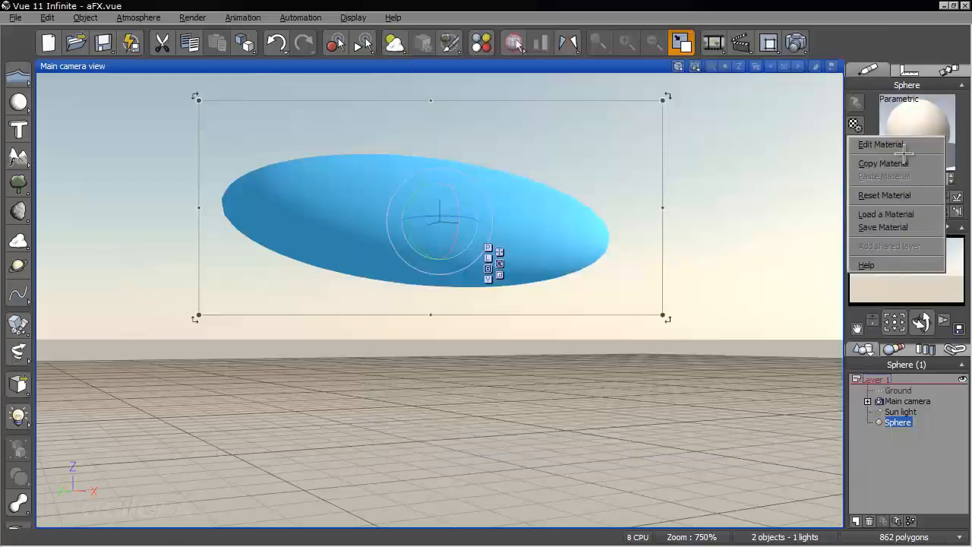
pyautogui.click(866, 143)
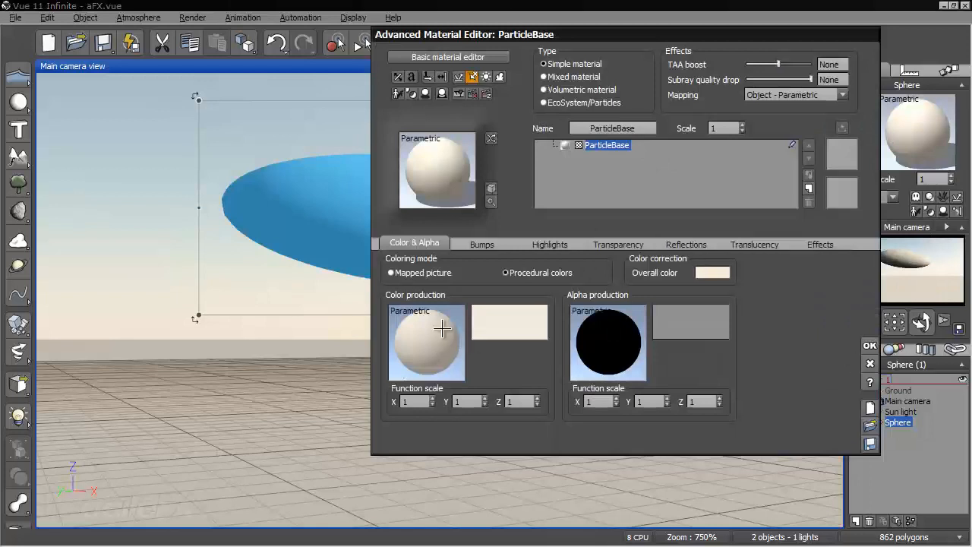
pyautogui.rightClick(512, 322)
pyautogui.click(527, 327)
pyautogui.rightClick(527, 323)
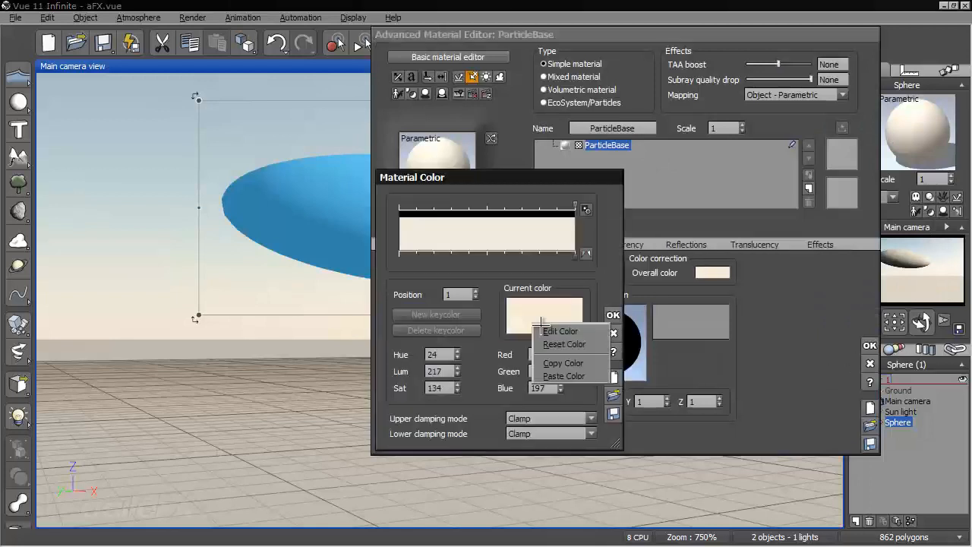
pyautogui.click(547, 328)
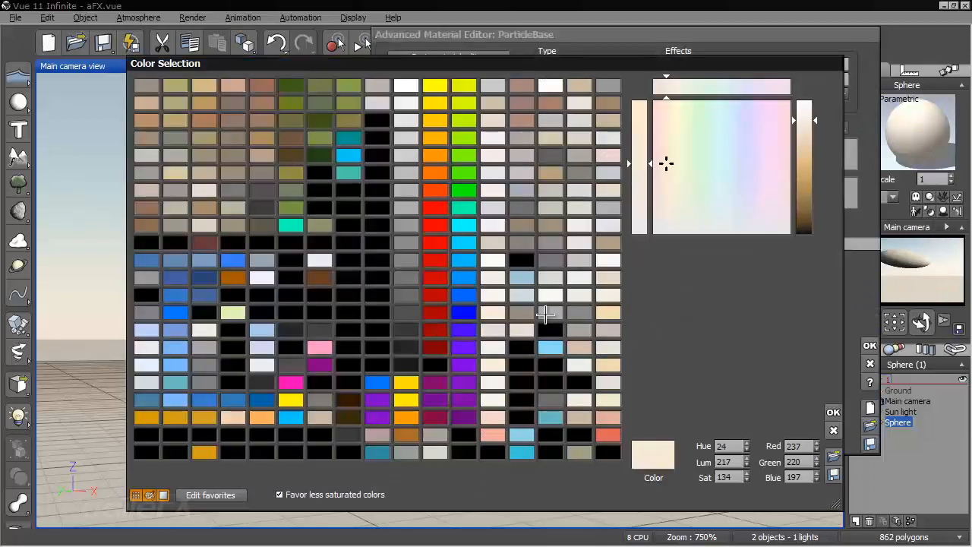
pyautogui.click(407, 243)
pyautogui.click(407, 213)
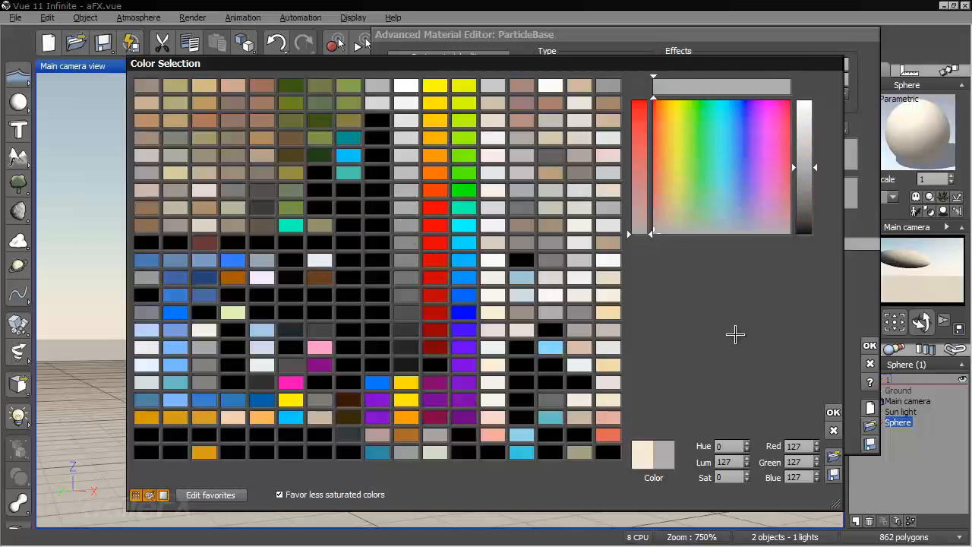
pyautogui.click(833, 411)
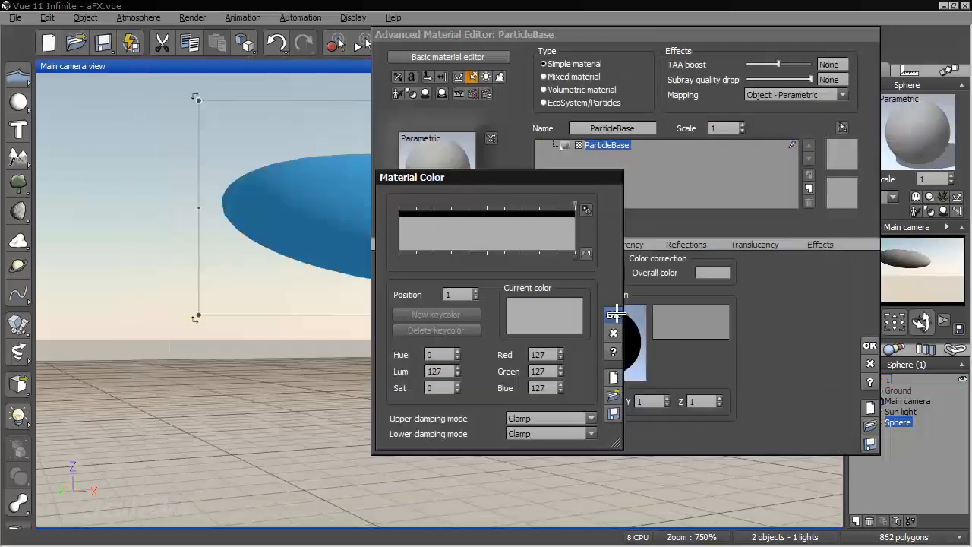
pyautogui.click(614, 314)
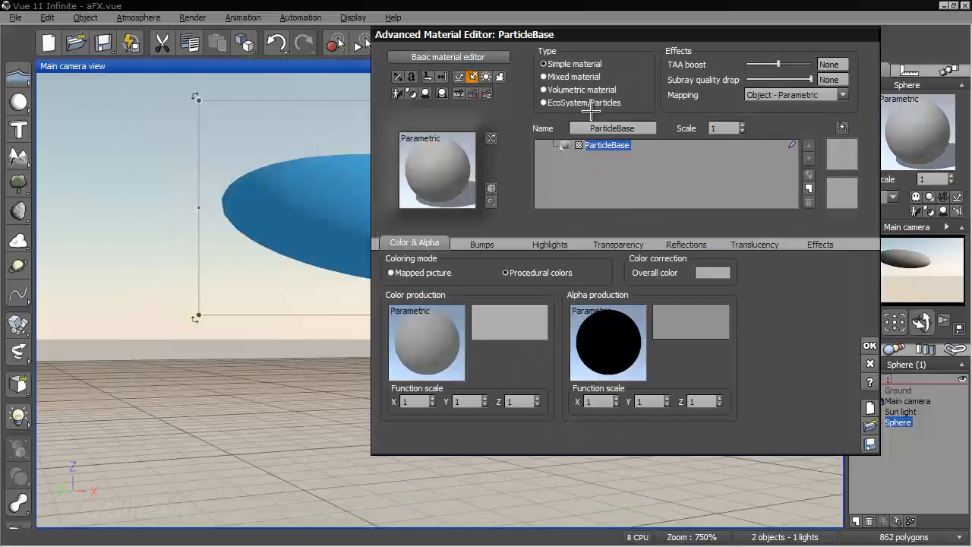
# Convert the ParticleBase material to the EcoSystem/Particles type and enable particle motion on its eco layer
pyautogui.click(604, 103)
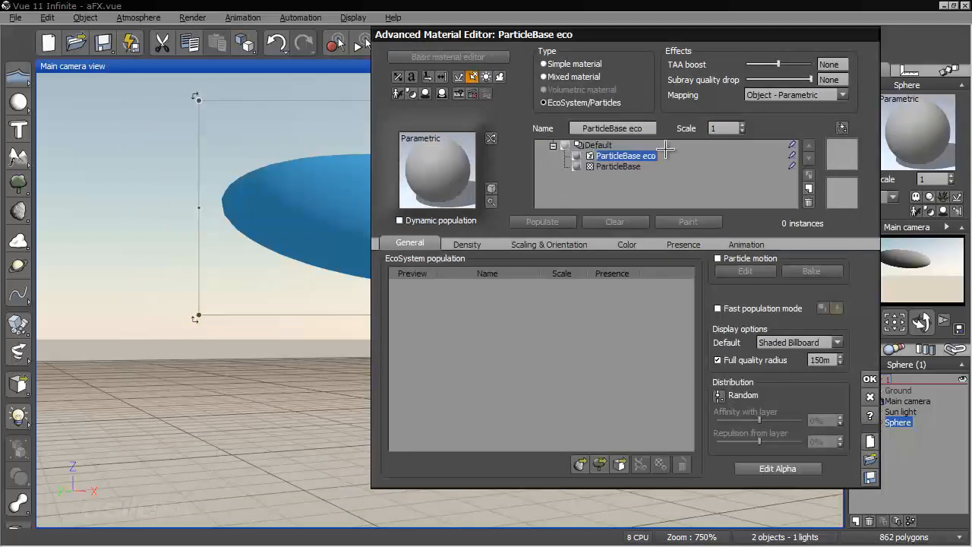
pyautogui.click(870, 380)
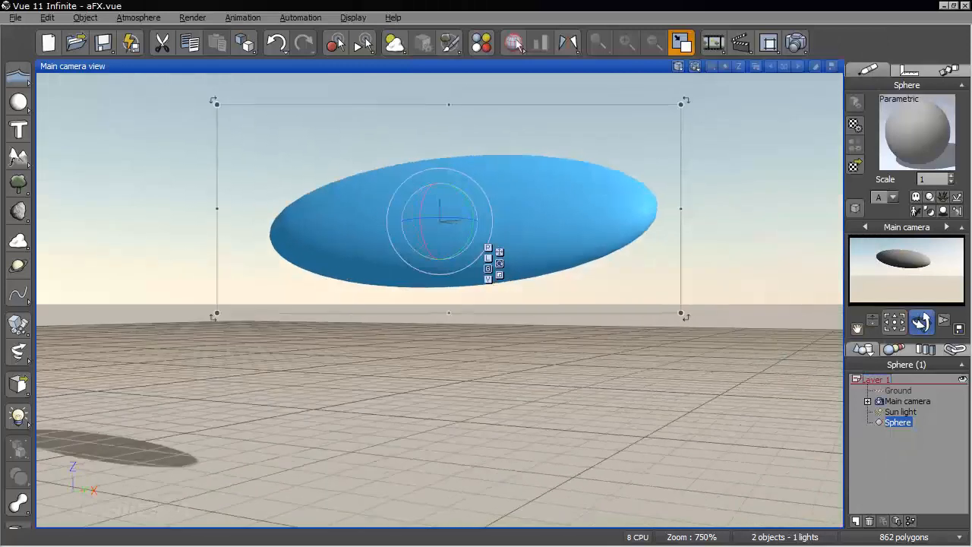
pyautogui.rightClick(911, 142)
pyautogui.click(887, 154)
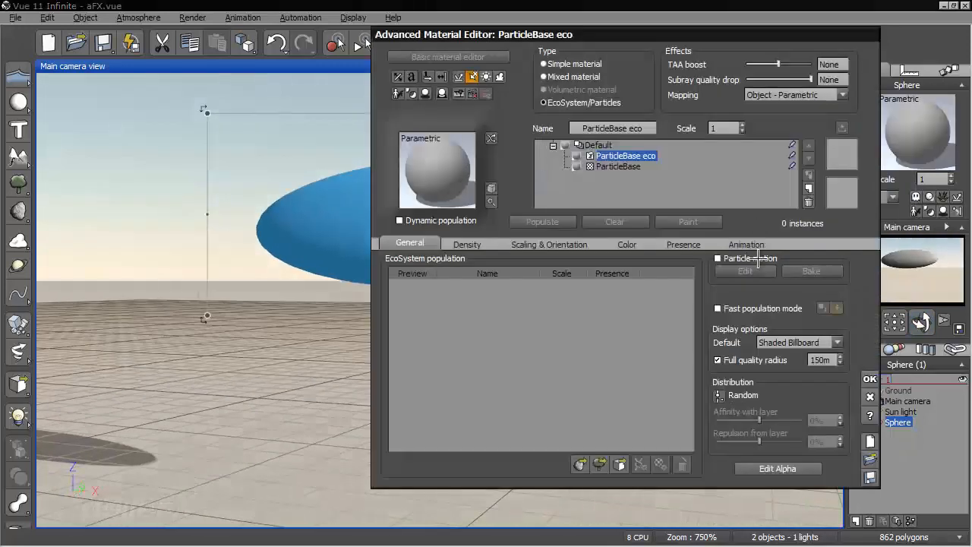
pyautogui.click(752, 258)
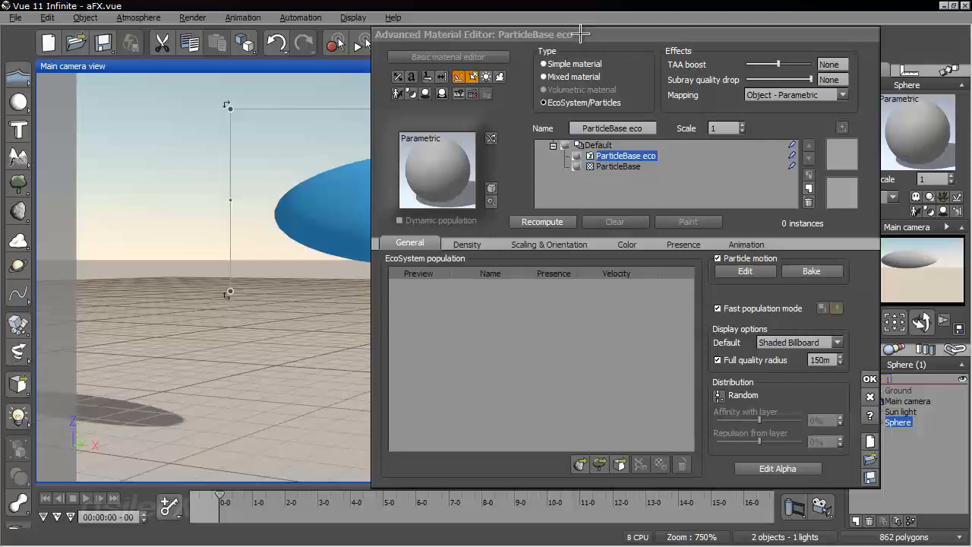
# Add the red R-1 sphere from the Particles SubObjectSequence collection to the EcoSystem population and accept the material
pyautogui.moveTo(582, 35); pyautogui.dragTo(544, 33)
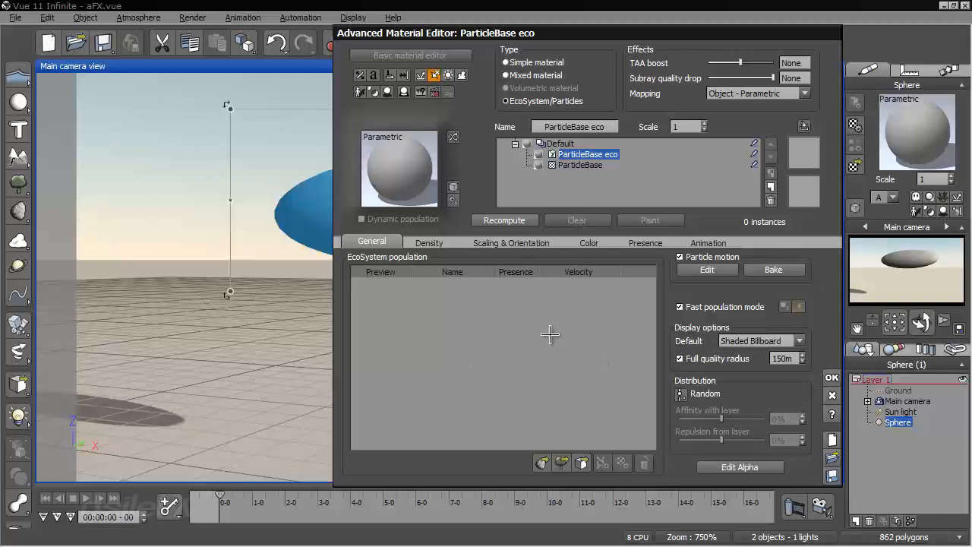
pyautogui.click(580, 463)
pyautogui.click(71, 316)
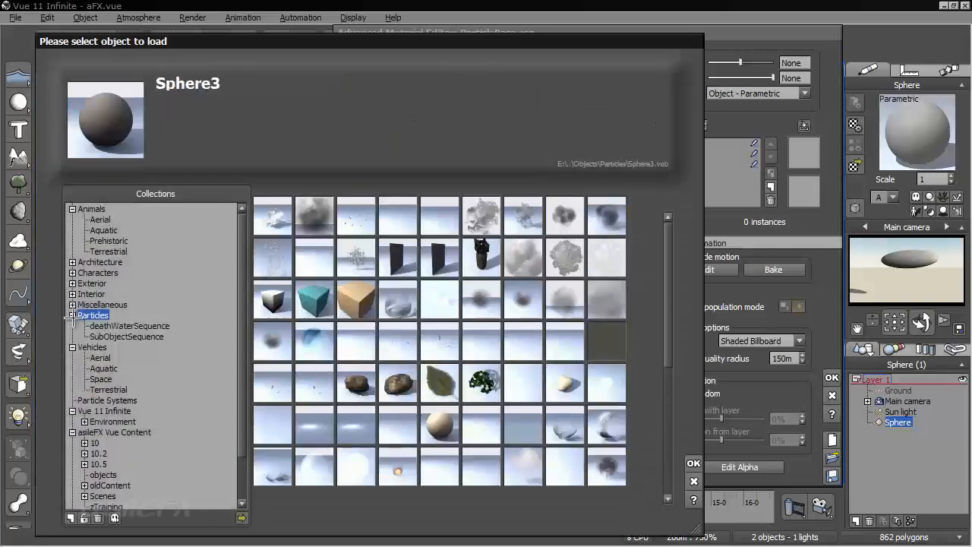
pyautogui.click(149, 337)
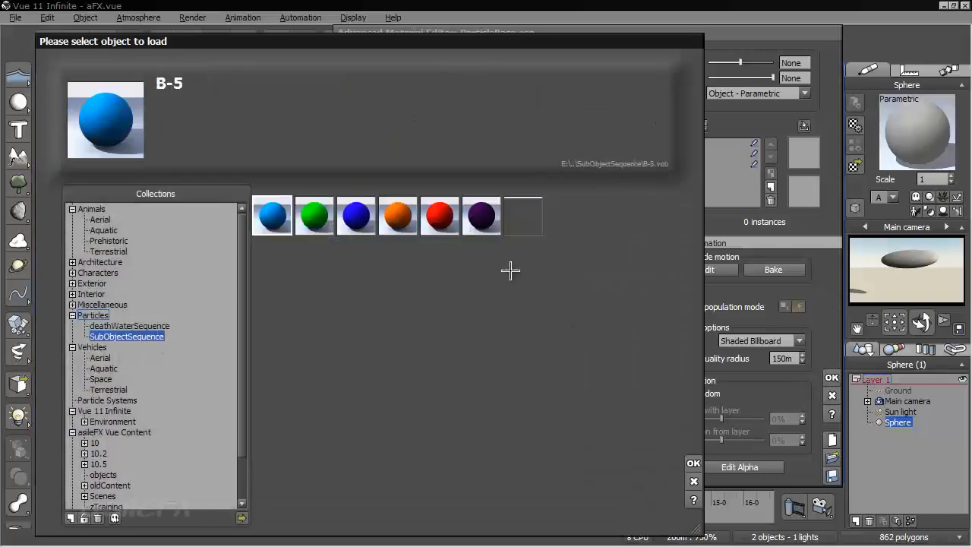
pyautogui.click(522, 217)
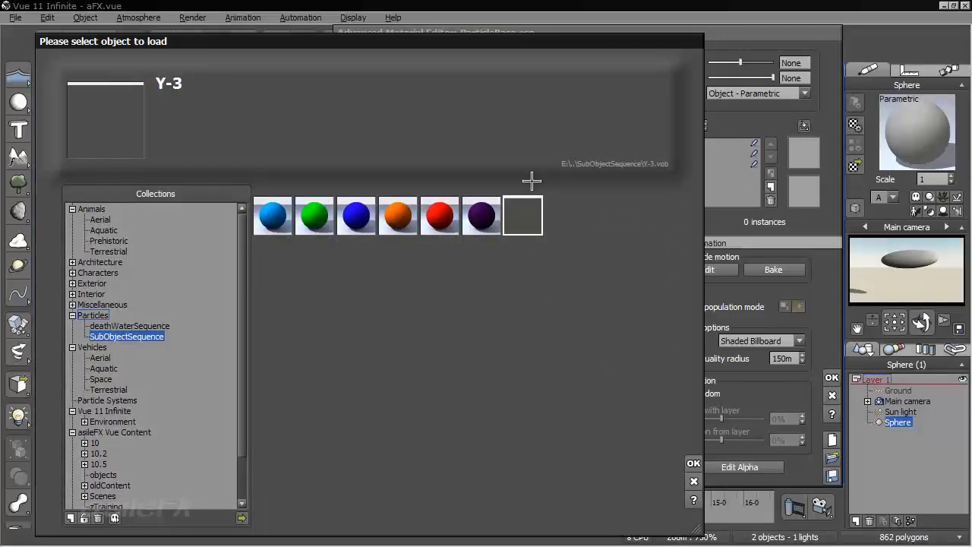
pyautogui.click(441, 219)
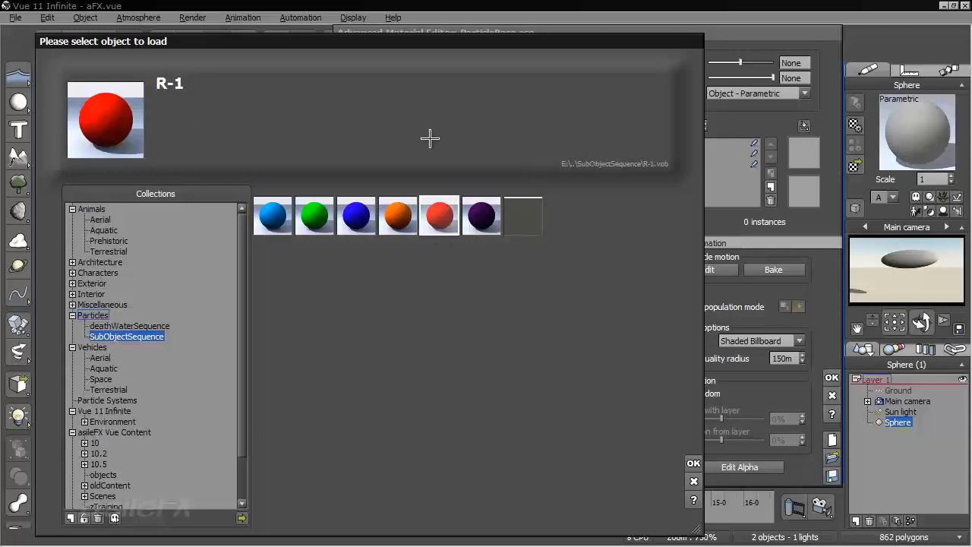
pyautogui.click(694, 463)
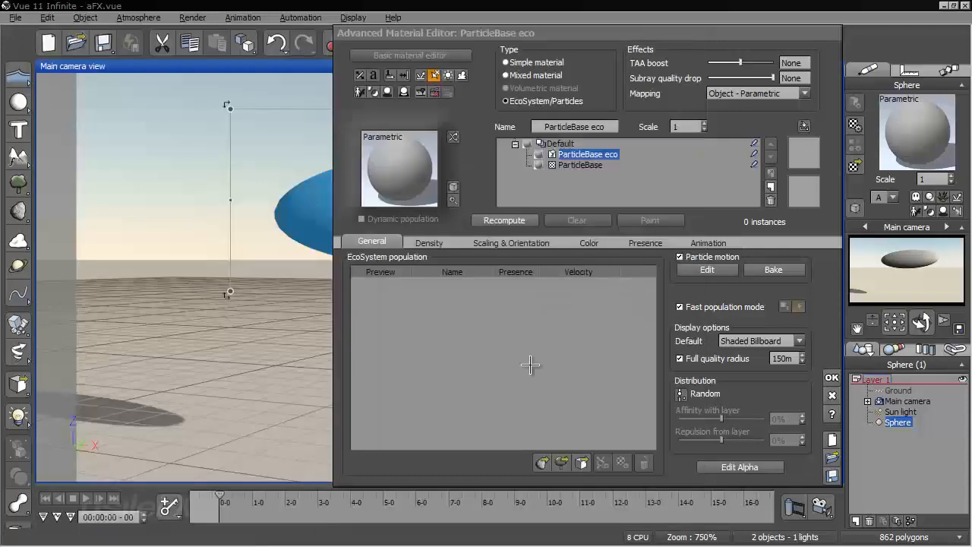
pyautogui.click(560, 284)
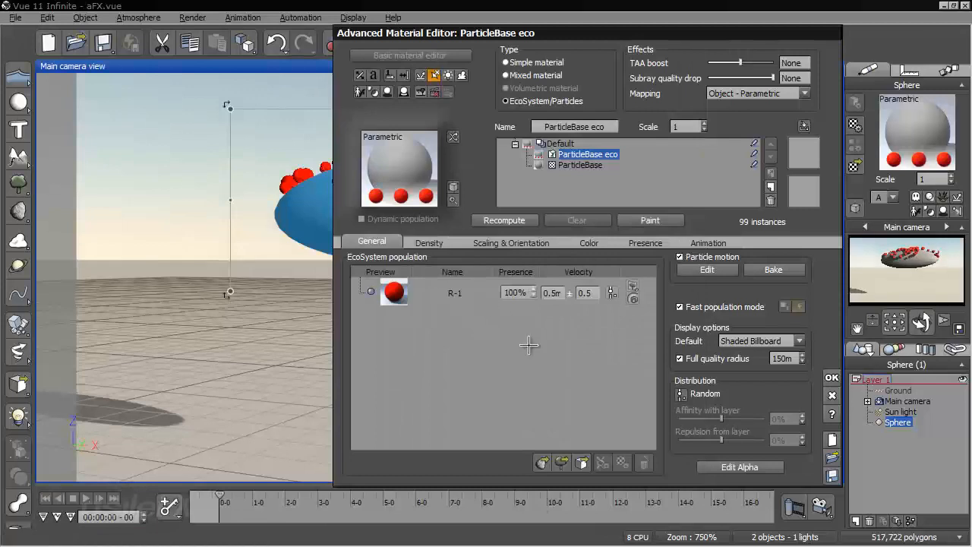
pyautogui.click(833, 377)
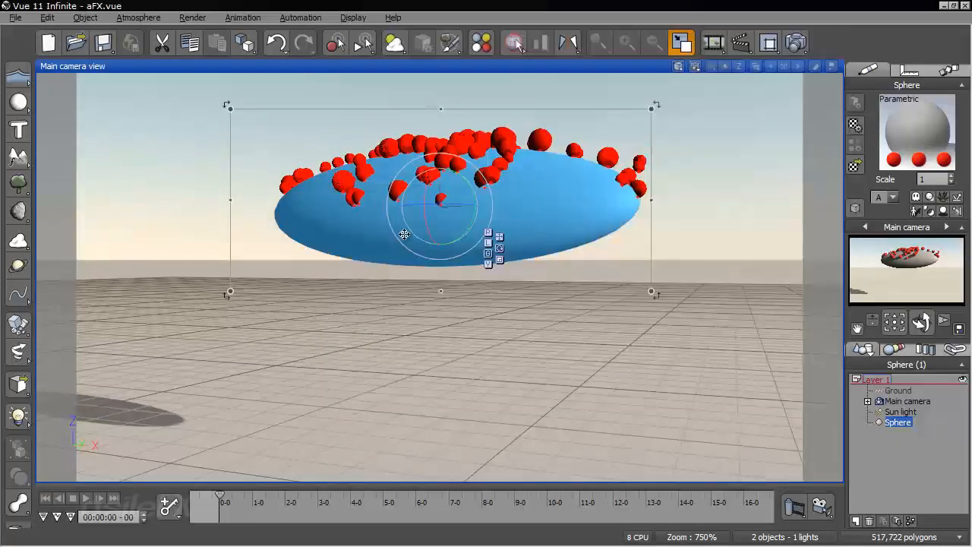
# Disable fast population mode for the ParticleBase eco layer, recompute the particles and accept the material
pyautogui.rightClick(911, 129)
pyautogui.click(874, 137)
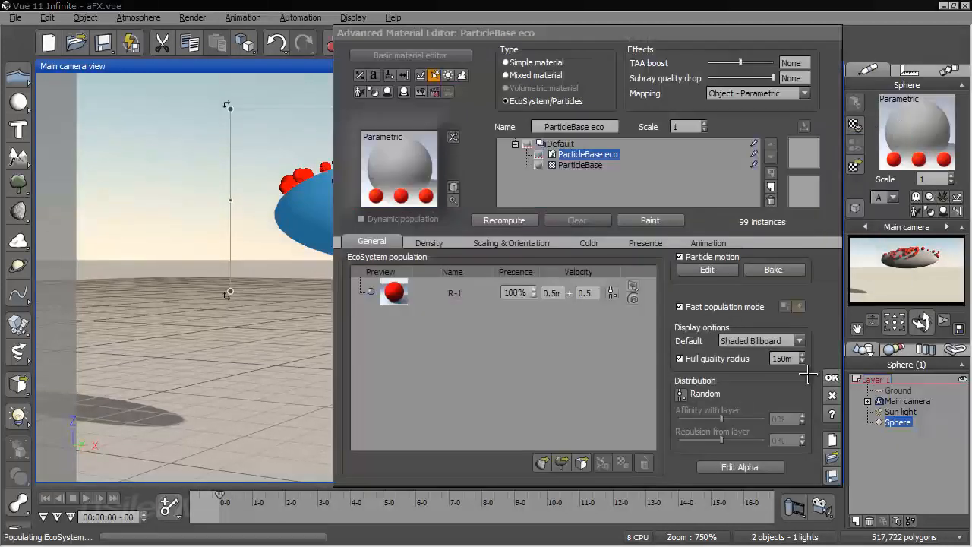
pyautogui.click(718, 307)
pyautogui.click(504, 220)
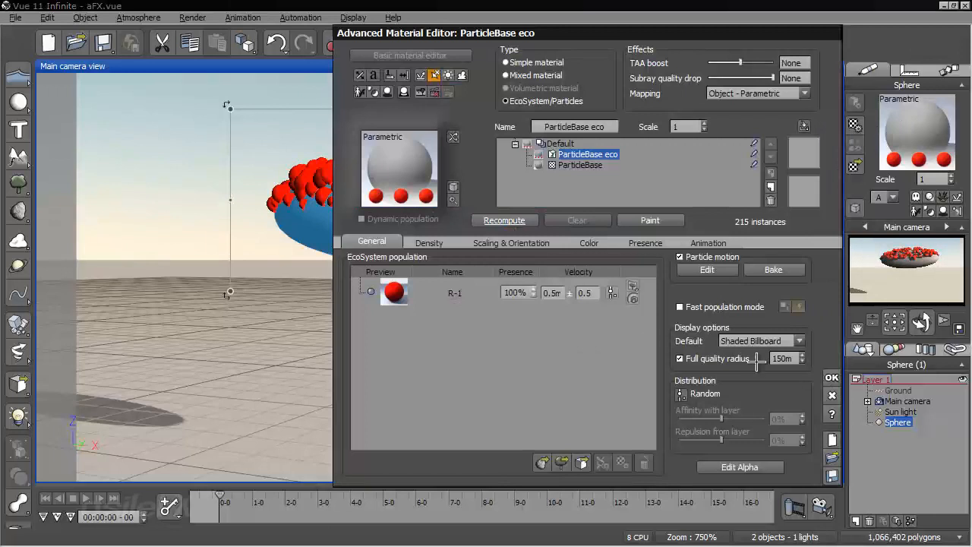
pyautogui.click(832, 378)
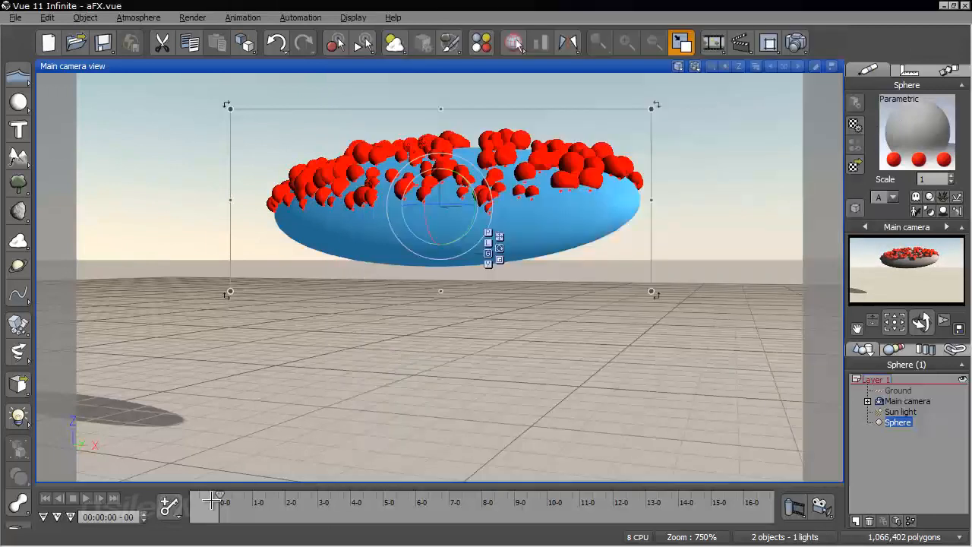
# Scrub the timeline to about 1 second 12 frames and examine the falling red particles from another angle
pyautogui.moveTo(220, 493); pyautogui.dragTo(249, 490)
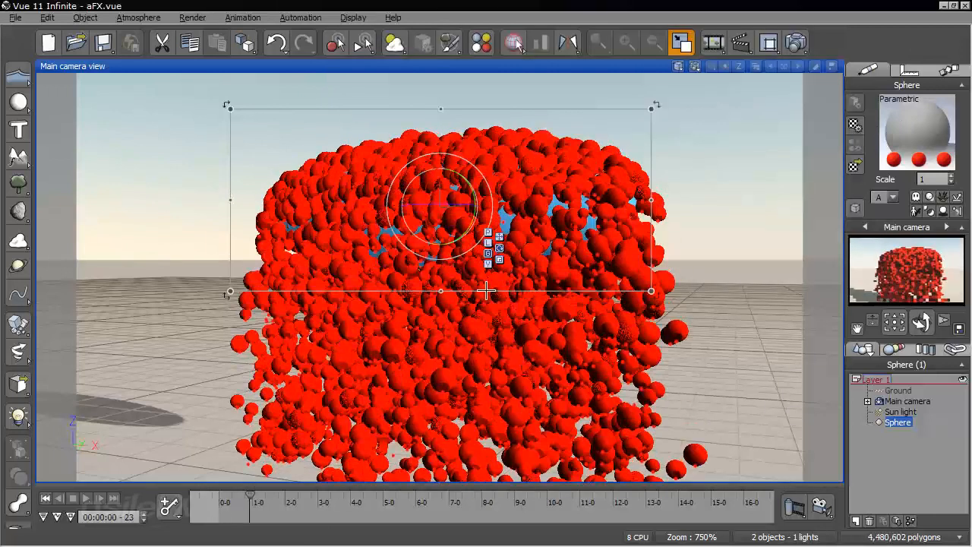
pyautogui.moveTo(424, 326); pyautogui.dragTo(643, 243, button='right')
pyautogui.moveTo(261, 495); pyautogui.dragTo(272, 495)
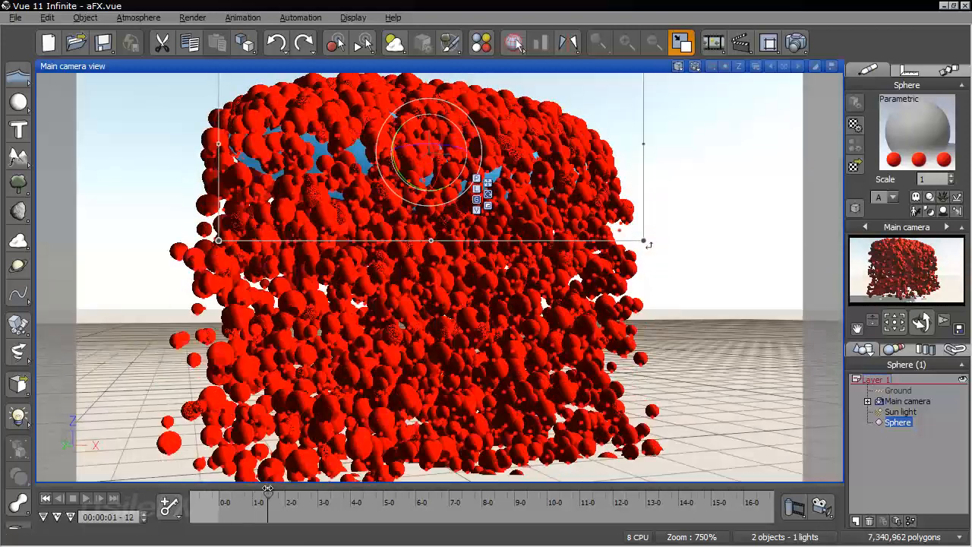
# Examine the falling particles from above and below ground level and review the display options in the preferences without changing them
pyautogui.moveTo(388, 340); pyautogui.dragTo(360, 392, button='right')
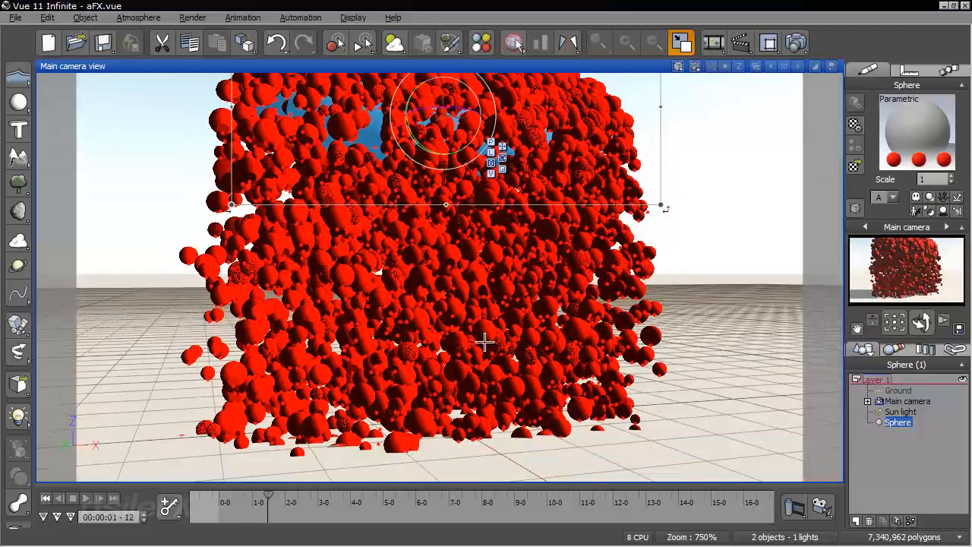
pyautogui.moveTo(486, 341); pyautogui.dragTo(416, 322, button='right')
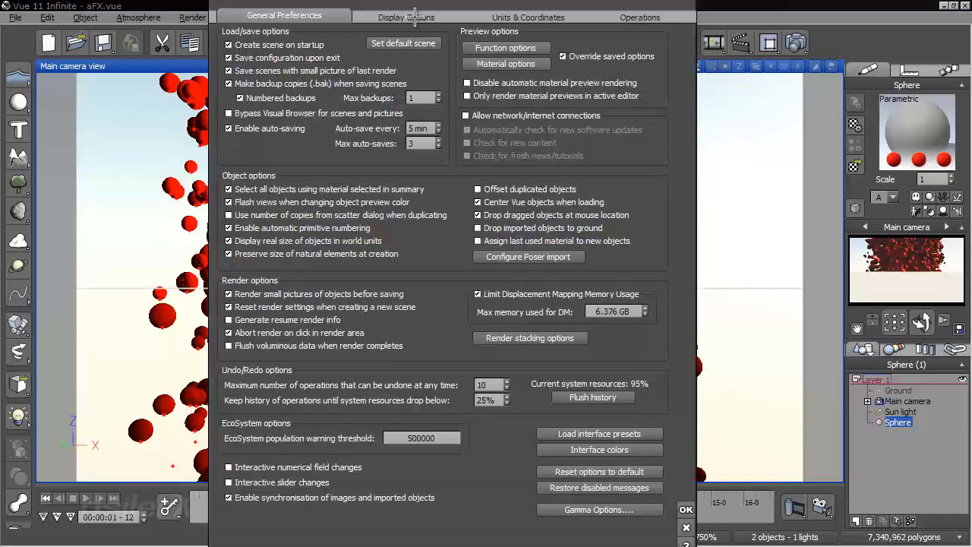
pyautogui.click(414, 17)
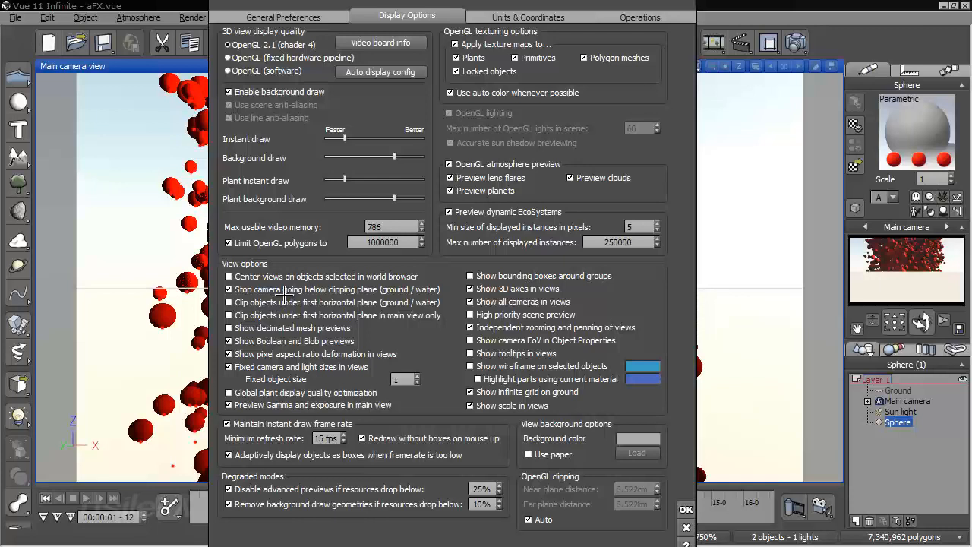
pyautogui.click(686, 525)
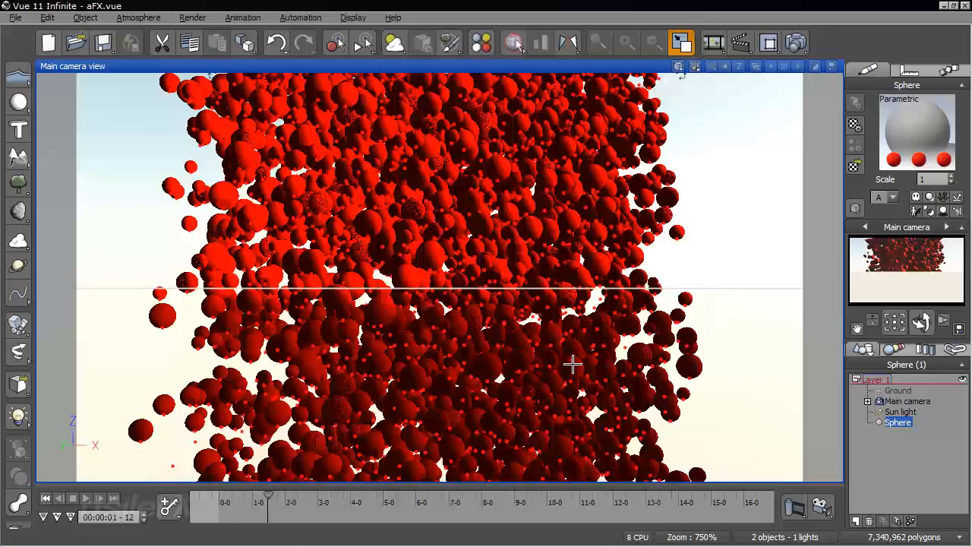
pyautogui.moveTo(549, 295); pyautogui.dragTo(552, 343, button='right')
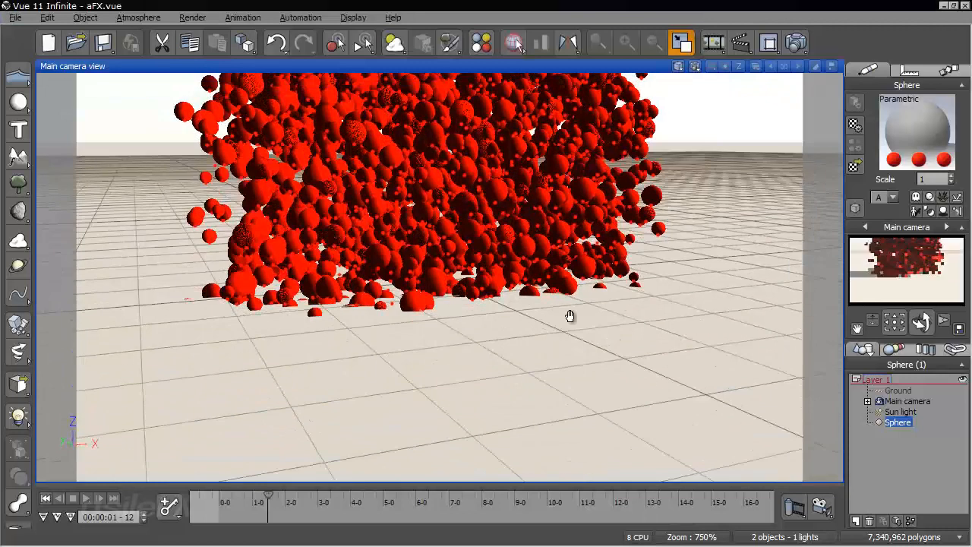
pyautogui.hotkey('ctrl', 'z')
# Return the timeline to the start and check that collisions are enabled for the Ground object
pyautogui.click(45, 499)
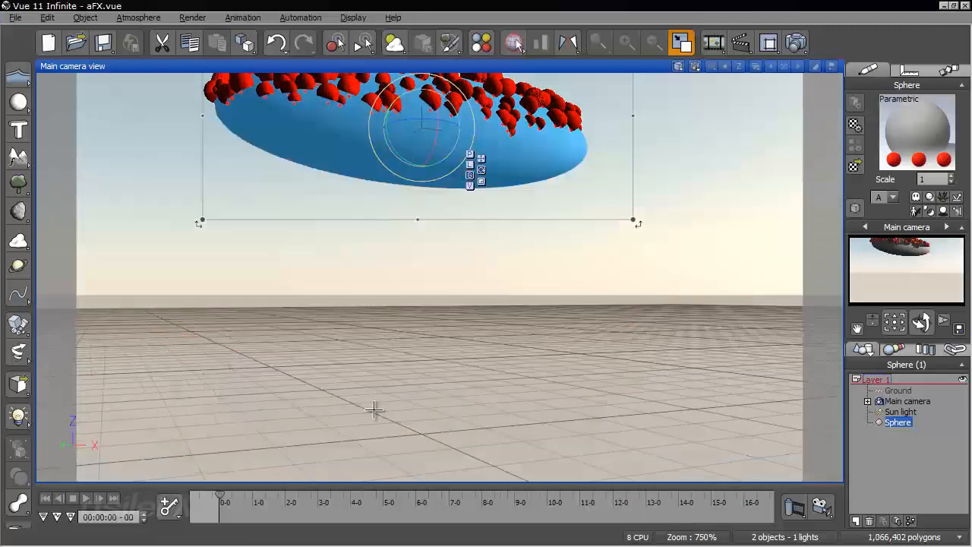
pyautogui.click(898, 392)
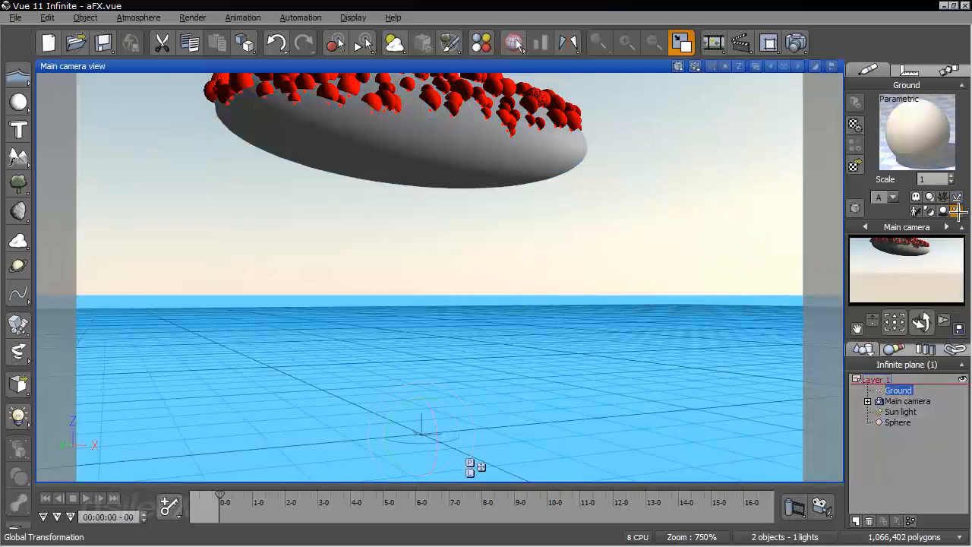
pyautogui.click(84, 17)
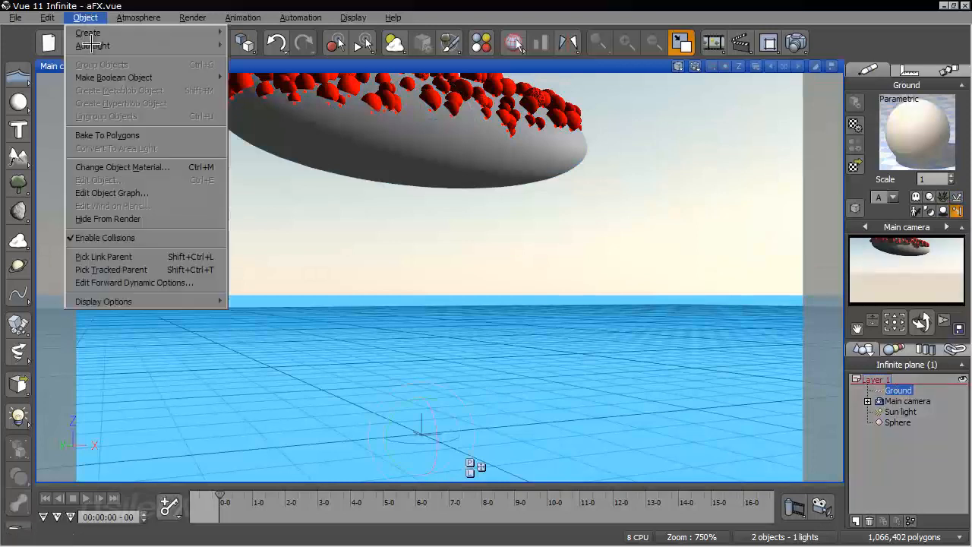
pyautogui.click(412, 5)
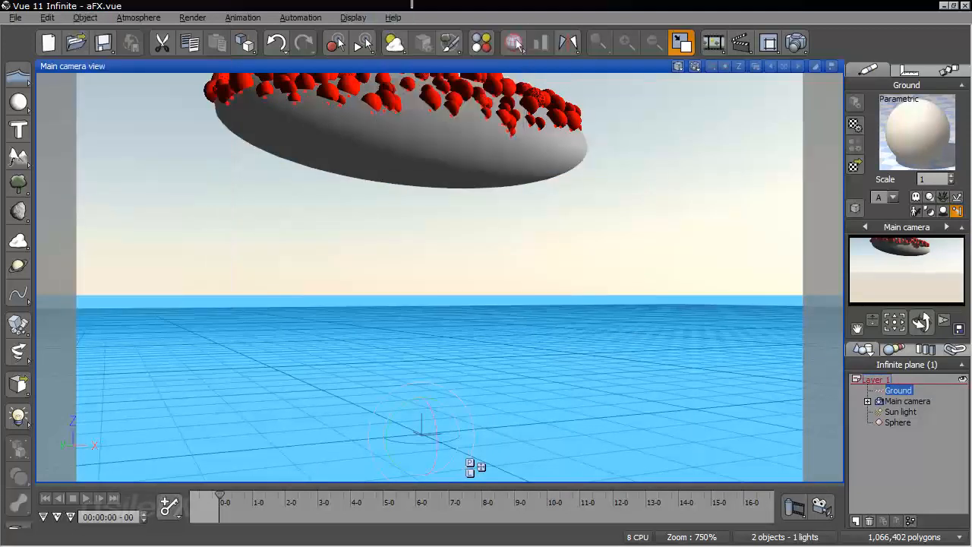
# Select the Sphere, scrub the timeline to about 2 seconds 4 frames and examine the particles meeting the ground from several angles
pyautogui.click(897, 422)
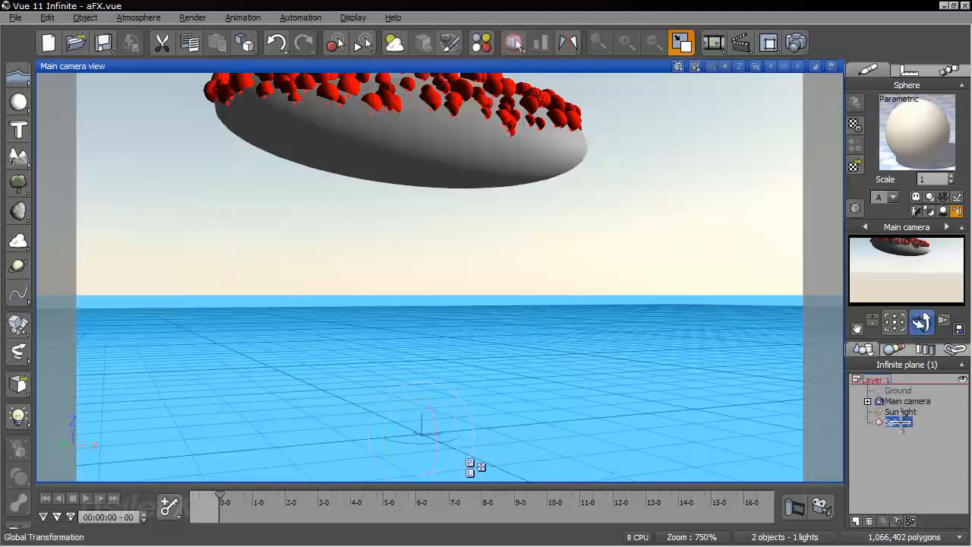
pyautogui.moveTo(923, 322); pyautogui.dragTo(670, 319)
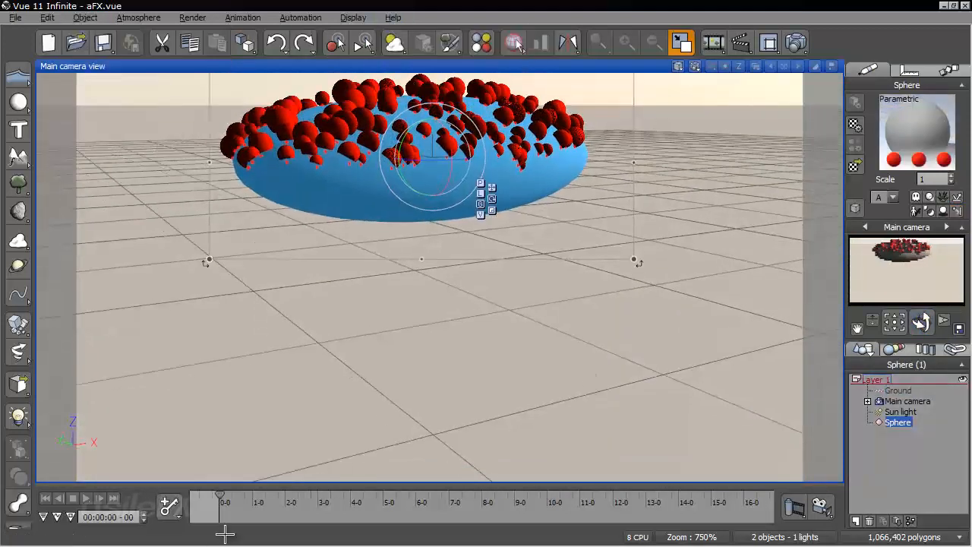
pyautogui.moveTo(216, 493); pyautogui.dragTo(291, 503)
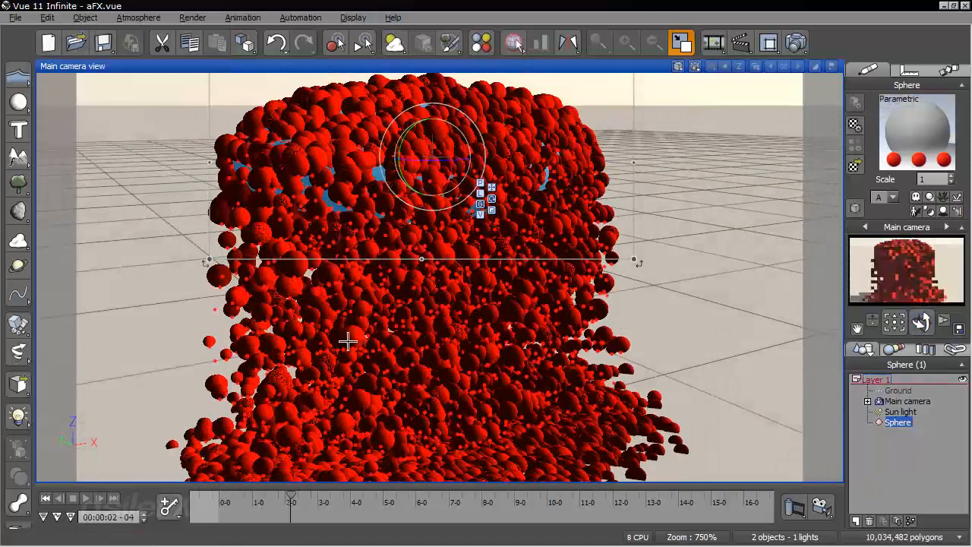
pyautogui.moveTo(348, 341); pyautogui.dragTo(358, 286, button='right')
pyautogui.moveTo(326, 315); pyautogui.dragTo(514, 280, button='right')
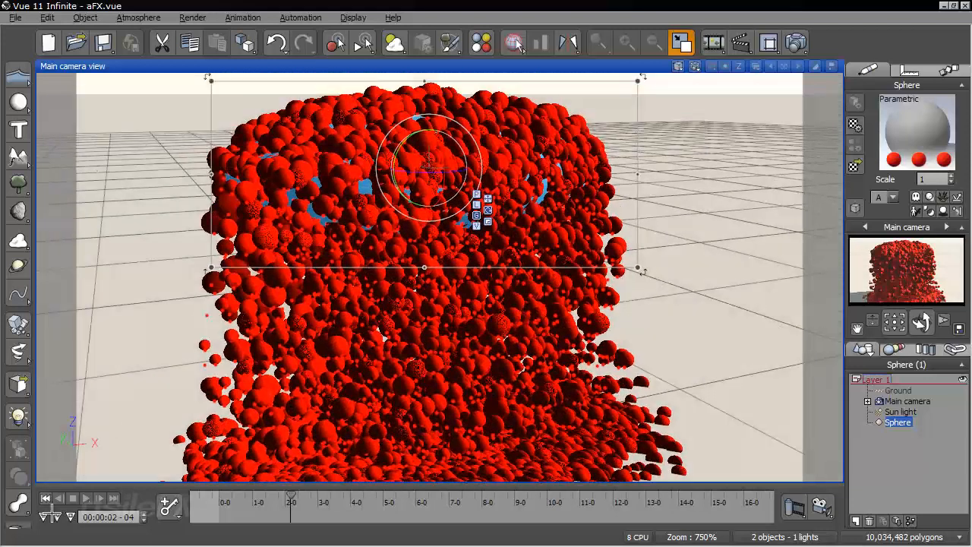
pyautogui.moveTo(919, 322); pyautogui.dragTo(863, 320)
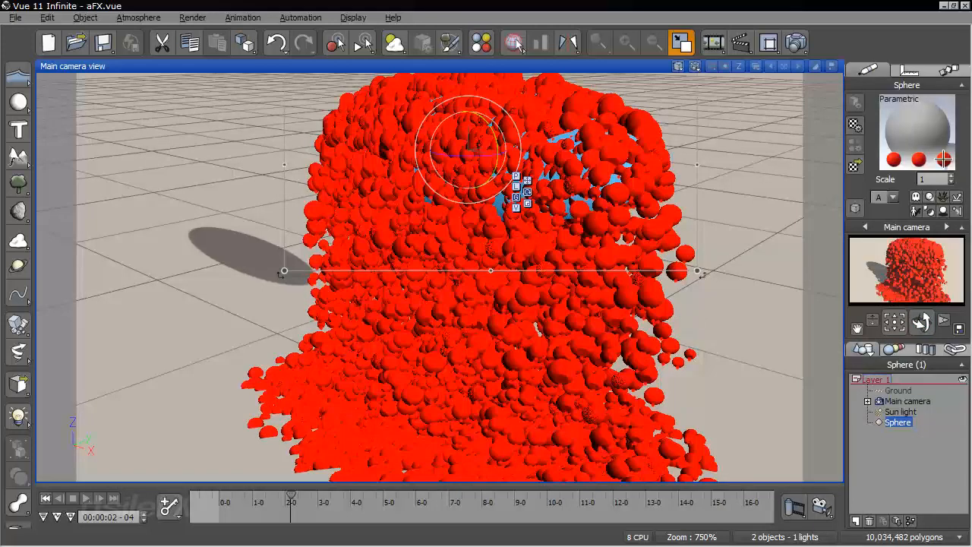
# Enable a life duration of 1 s with 0 variation for the R-1 particle in the sphere's material and recompute the particles
pyautogui.rightClick(942, 133)
pyautogui.click(934, 134)
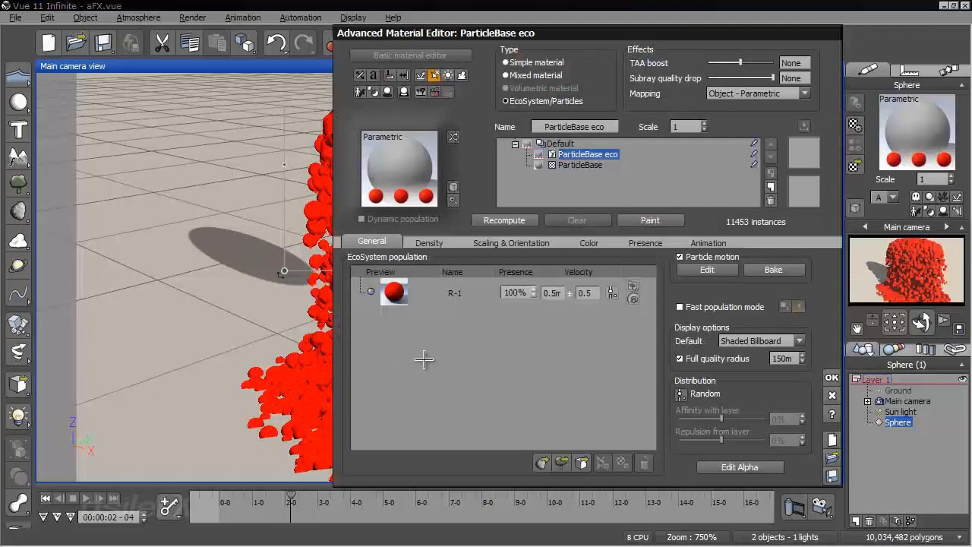
pyautogui.click(471, 301)
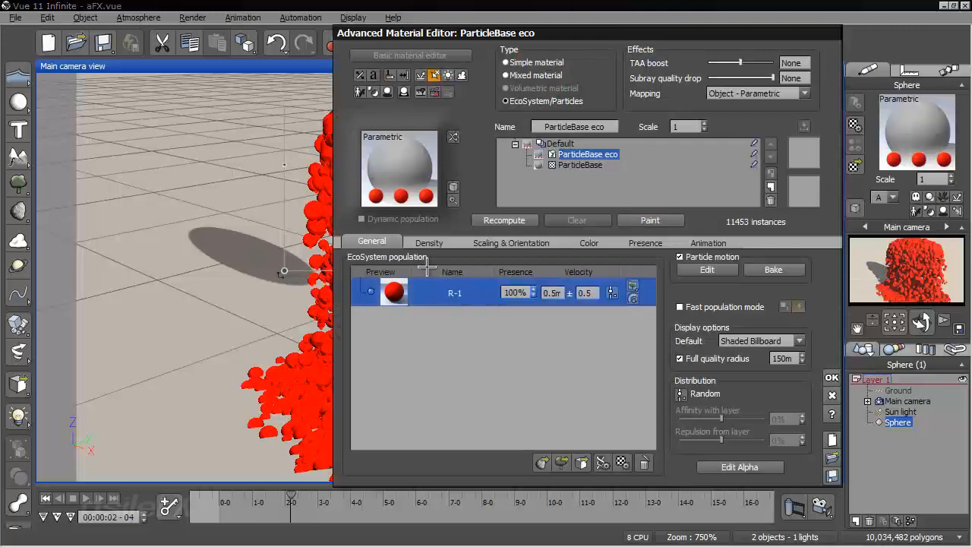
pyautogui.doubleClick(465, 284)
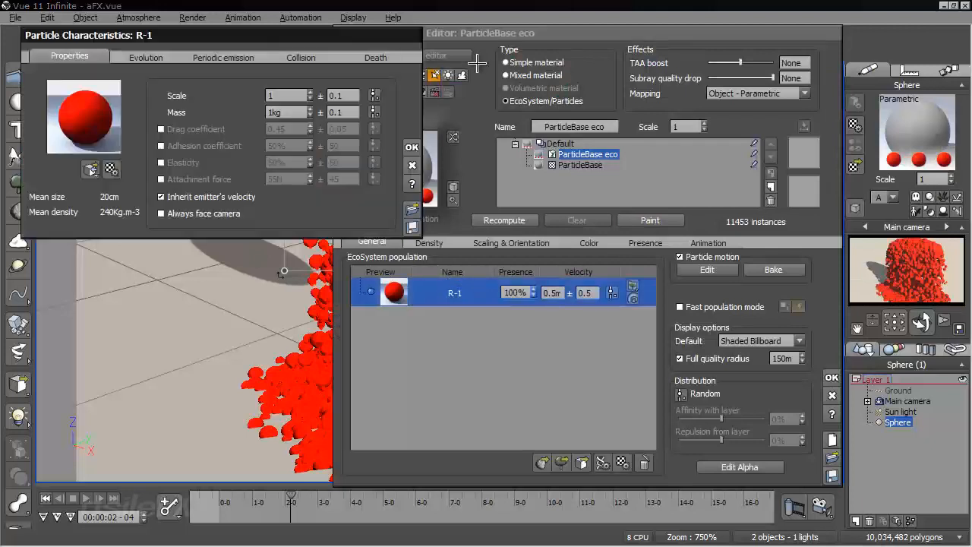
pyautogui.click(387, 57)
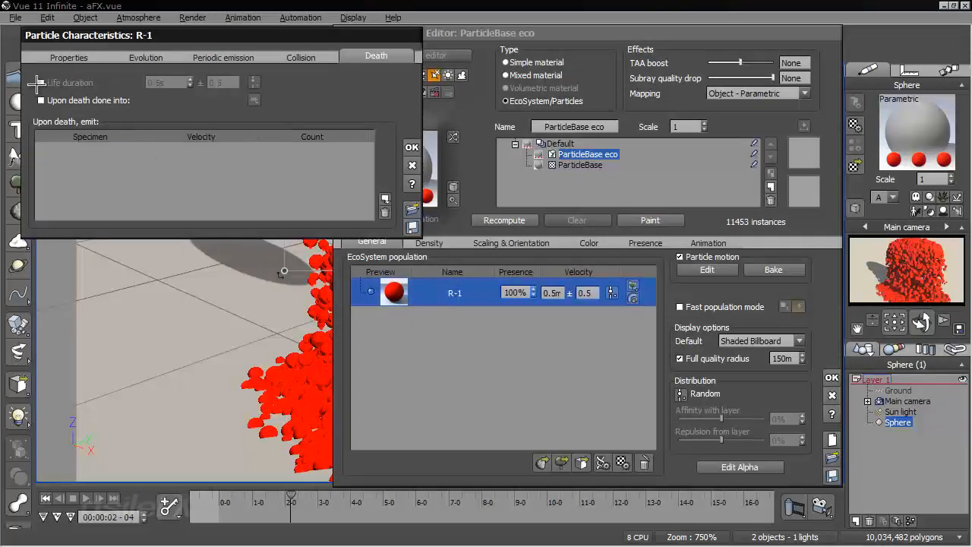
pyautogui.click(42, 84)
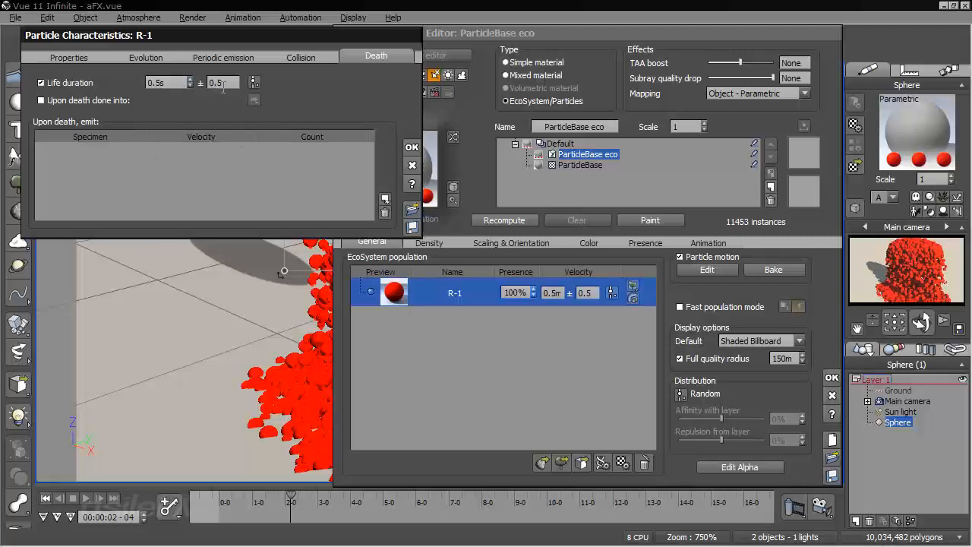
pyautogui.click(222, 83)
pyautogui.write('0')
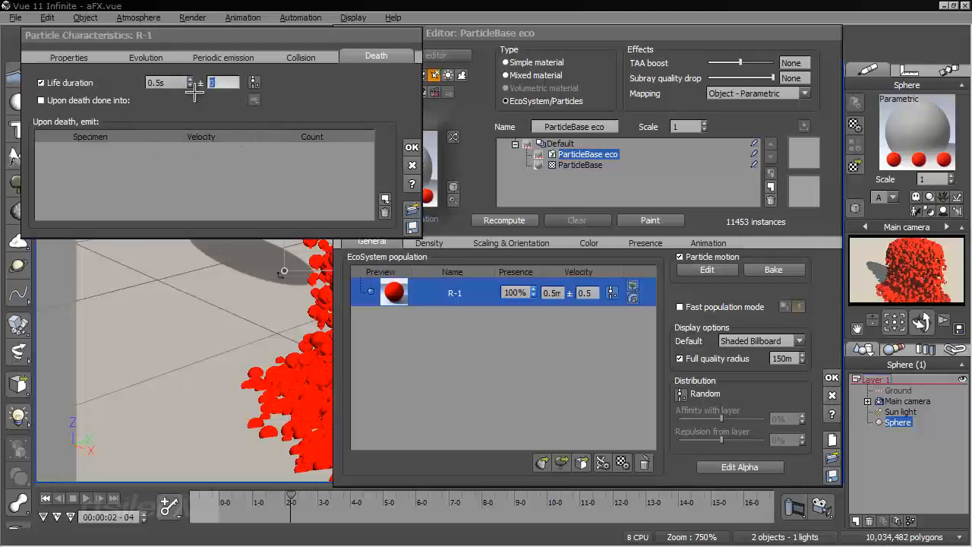
pyautogui.click(168, 82)
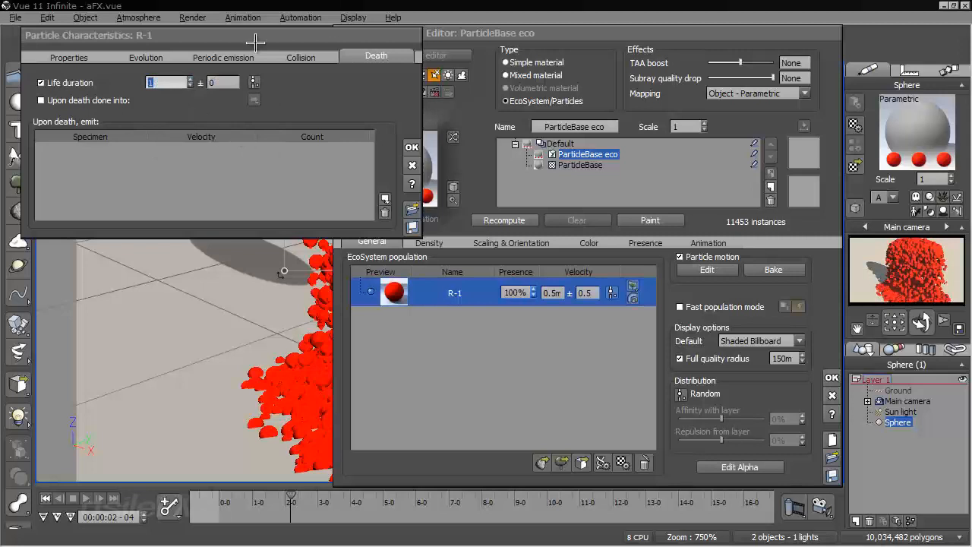
pyautogui.click(412, 147)
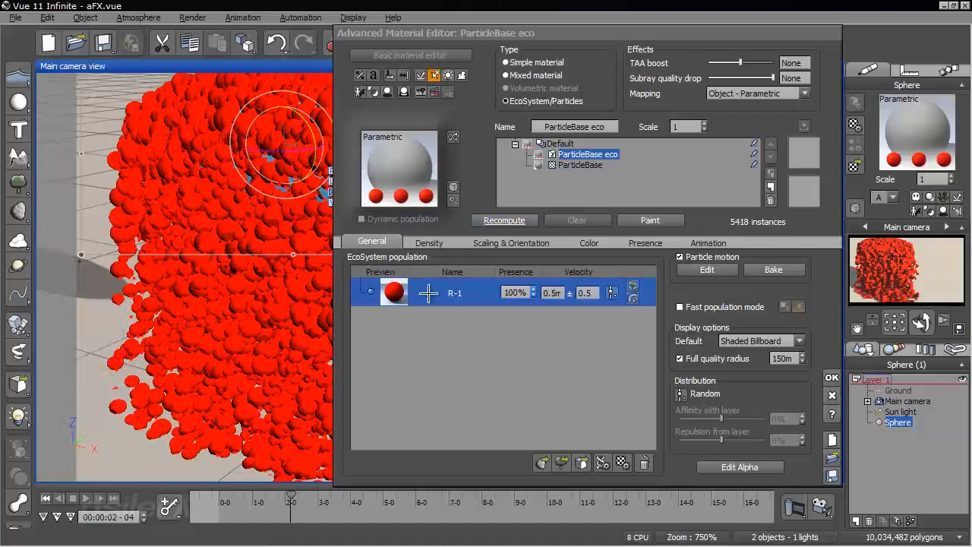
# Shorten the R-1 particle's life duration to 0.5 s, recompute the particles and examine them around the emitter
pyautogui.doubleClick(441, 293)
pyautogui.doubleClick(175, 83)
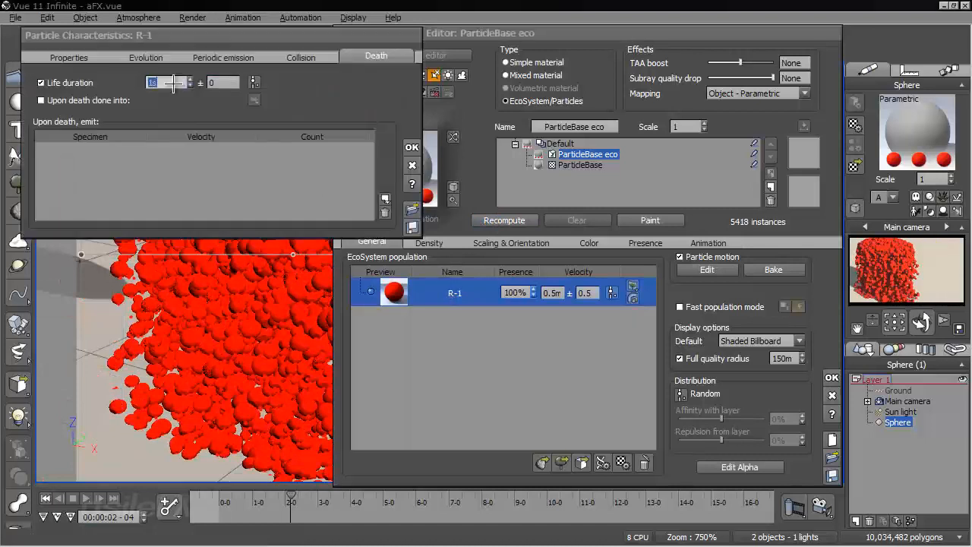
pyautogui.click(412, 148)
pyautogui.click(509, 218)
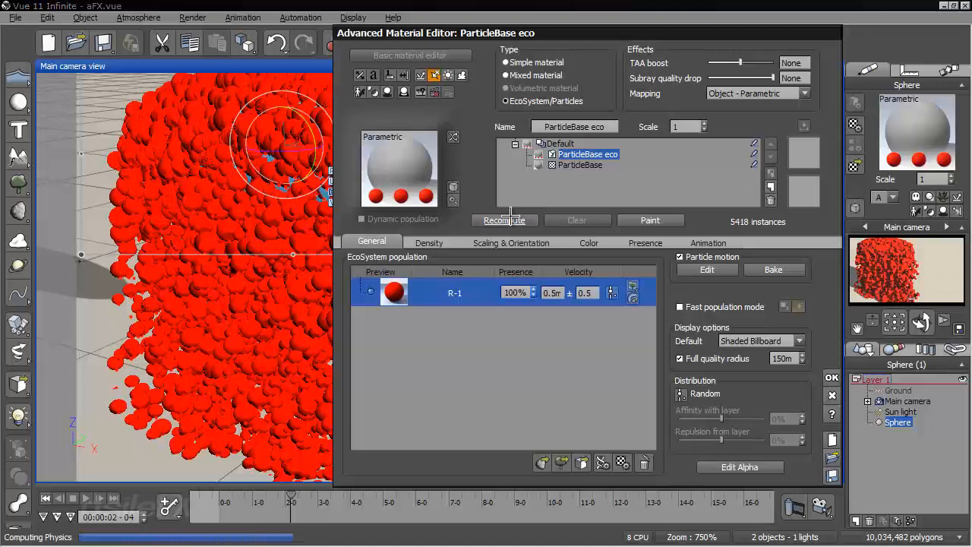
pyautogui.moveTo(267, 273); pyautogui.dragTo(198, 292, button='right')
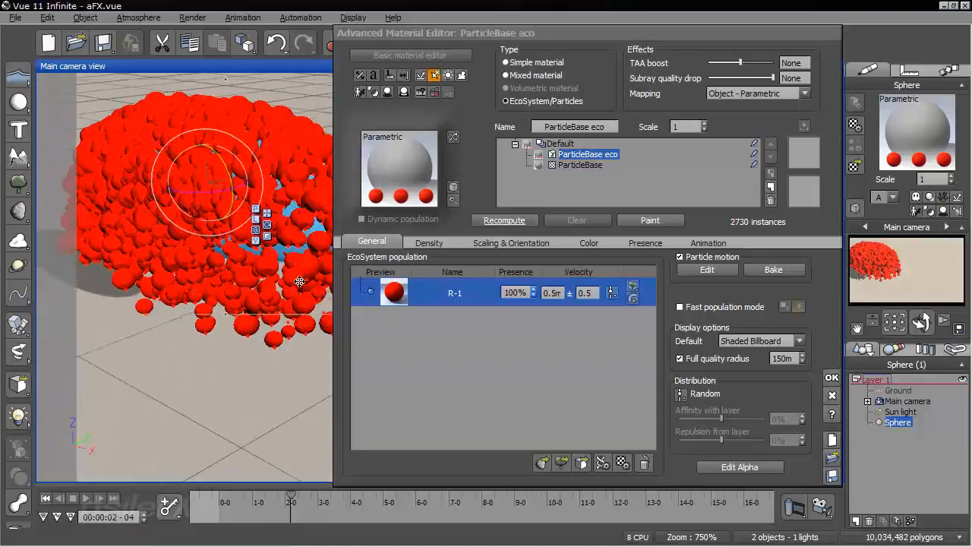
pyautogui.moveTo(245, 285); pyautogui.dragTo(102, 286, button='right')
# Make the R-1 particle clone into the orange O-2 sphere upon death, keeping O-2 as the new particle's name
pyautogui.moveTo(489, 33); pyautogui.dragTo(563, 35)
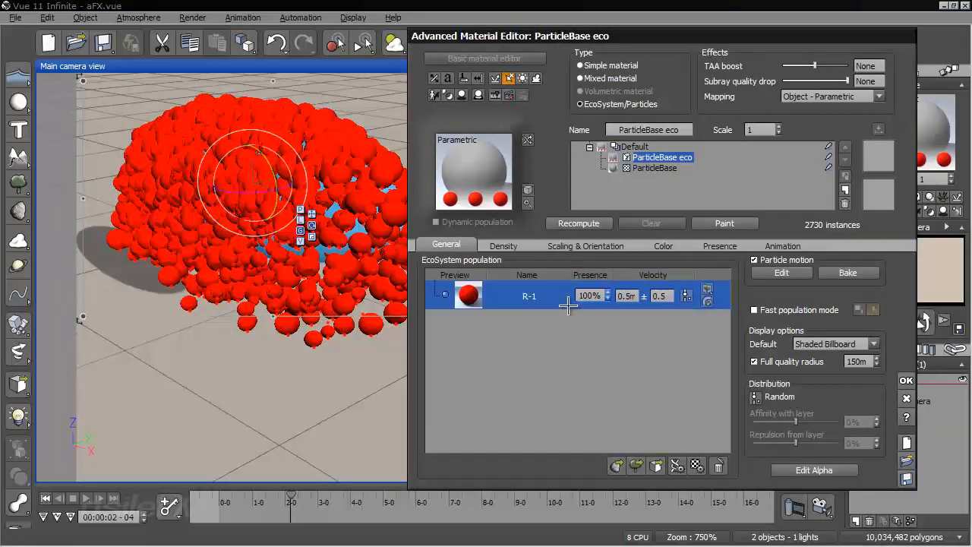
pyautogui.doubleClick(559, 298)
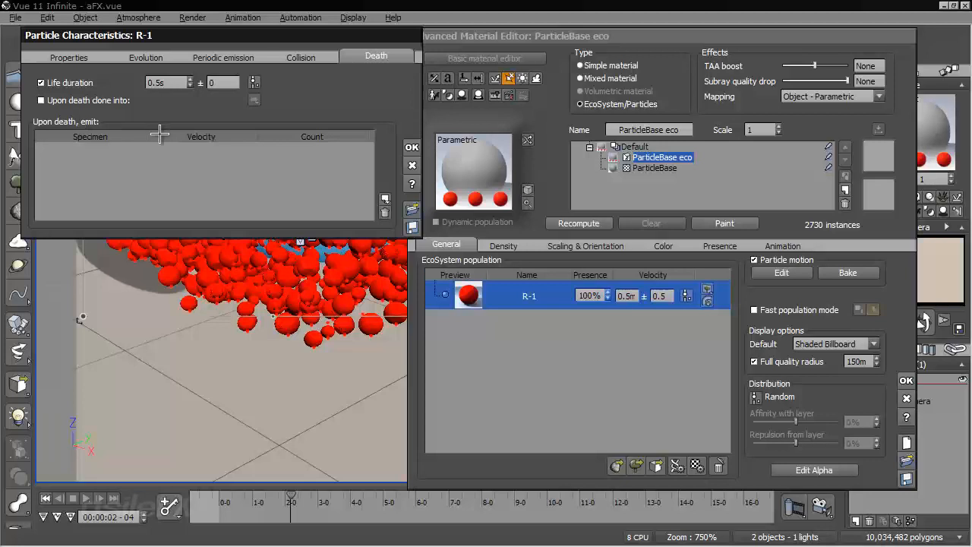
pyautogui.click(41, 99)
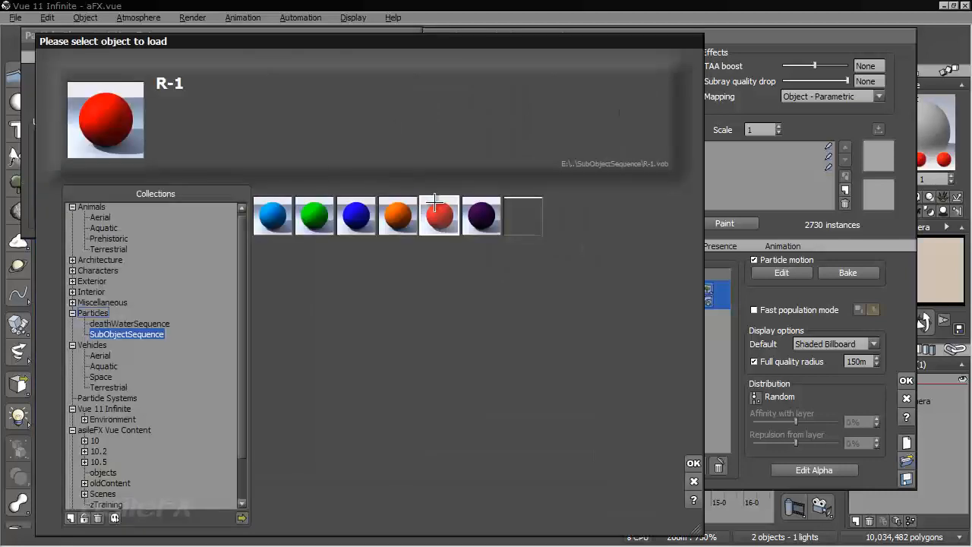
pyautogui.click(398, 220)
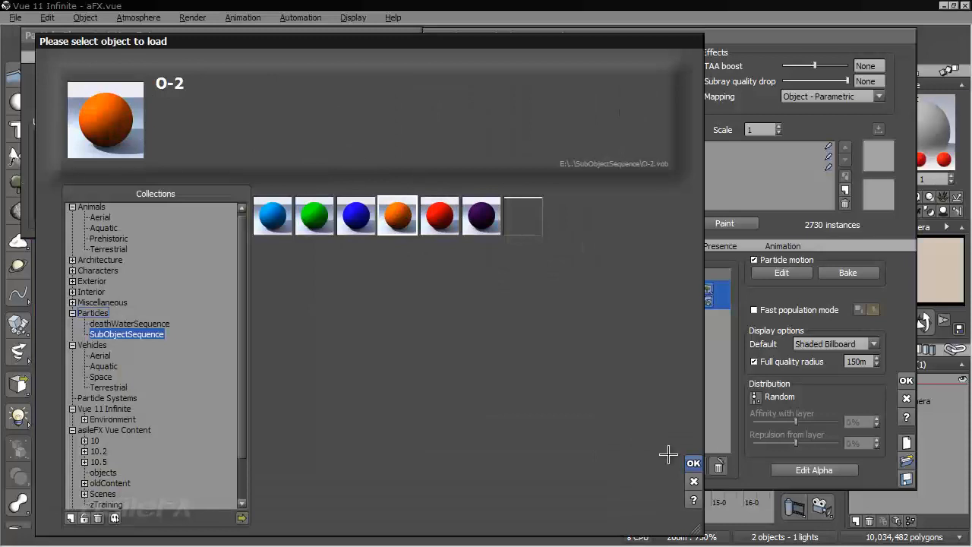
pyautogui.click(693, 464)
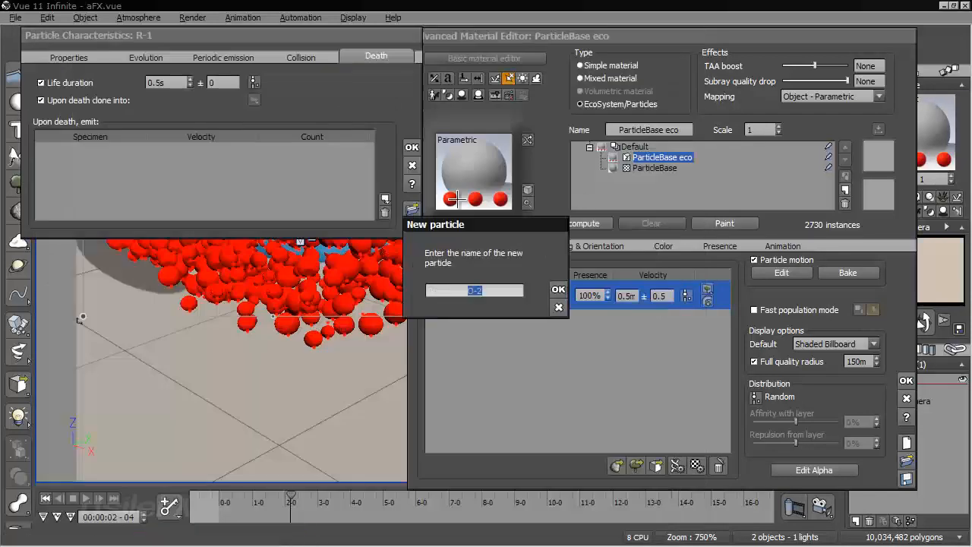
pyautogui.click(558, 290)
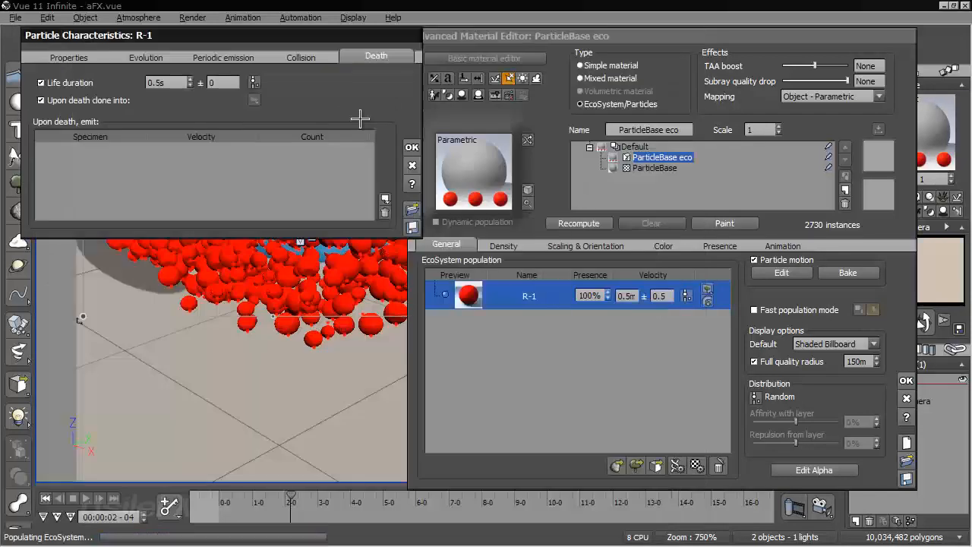
pyautogui.click(410, 146)
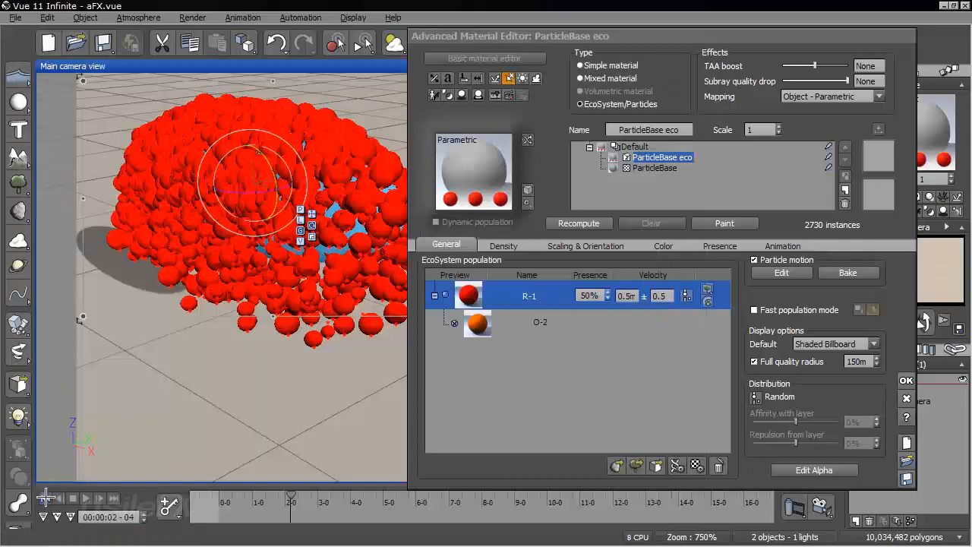
# Recompute the ParticleBase eco population and examine the transition from red to orange particles below the emitter
pyautogui.click(577, 223)
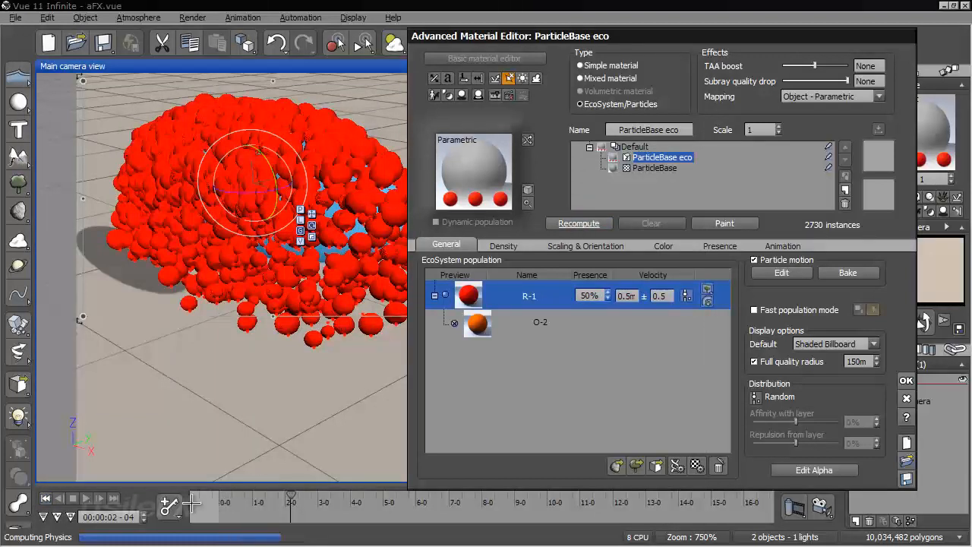
pyautogui.moveTo(175, 394); pyautogui.dragTo(182, 348, button='right')
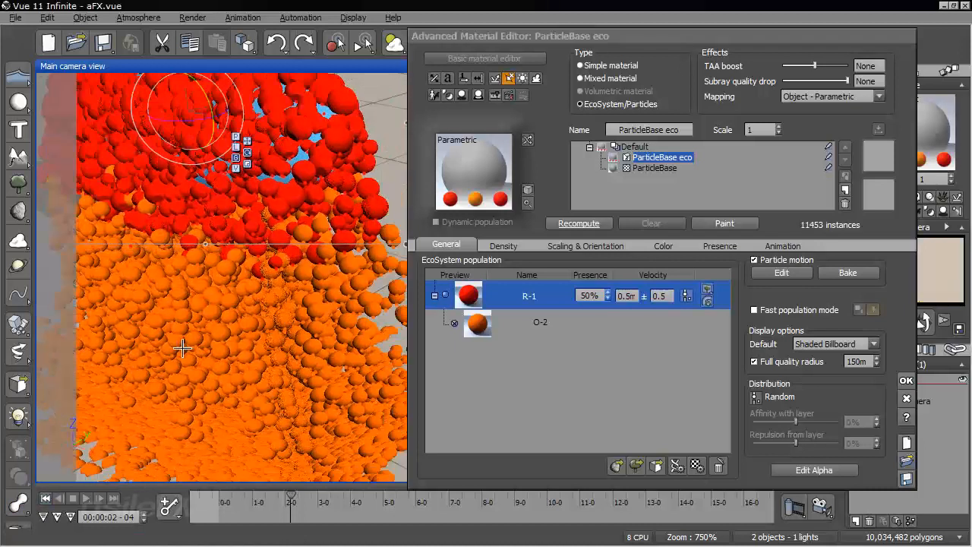
pyautogui.moveTo(238, 406); pyautogui.dragTo(281, 398, button='right')
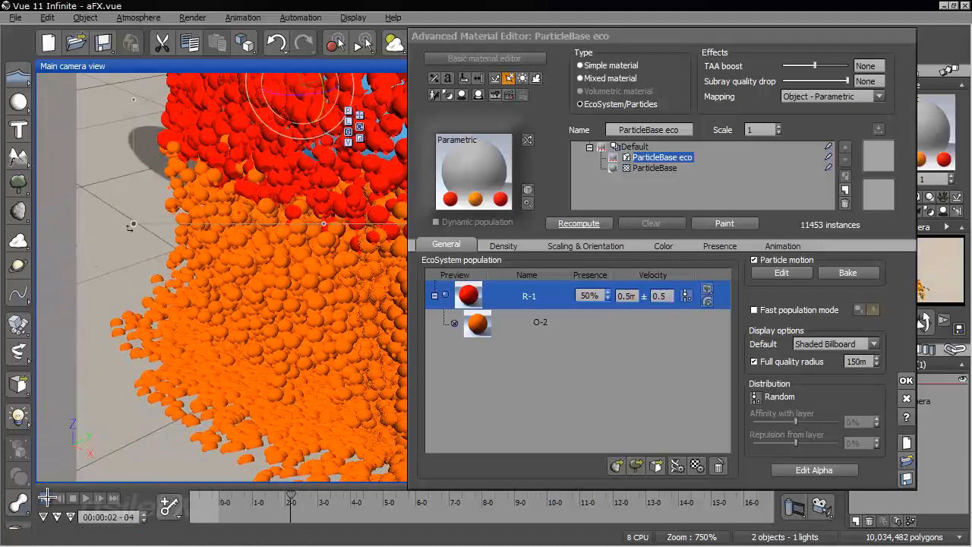
# Scrub the animation from the start to about 00:00:01-24 and examine the change from red to orange particles
pyautogui.click(47, 499)
pyautogui.moveTo(219, 496); pyautogui.dragTo(285, 497)
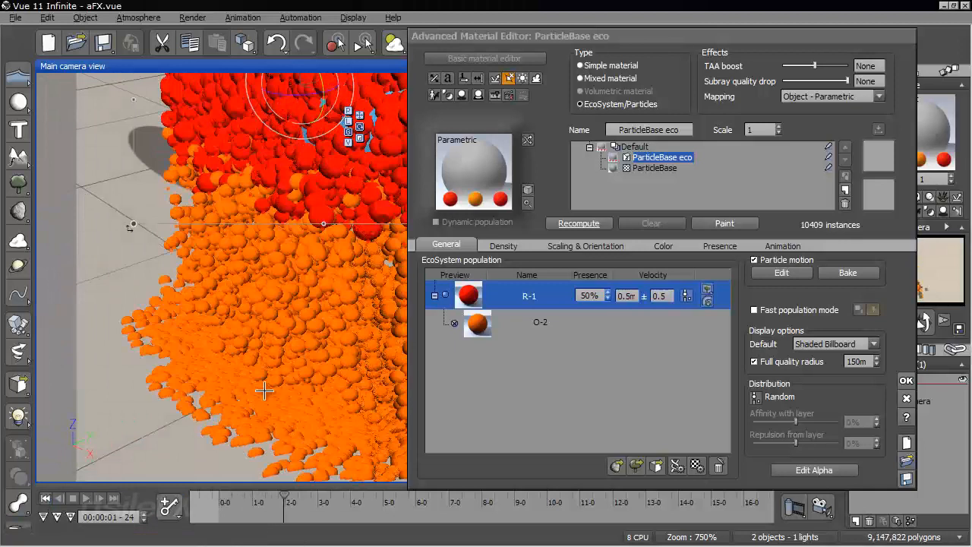
pyautogui.moveTo(264, 391); pyautogui.dragTo(199, 311, button='right')
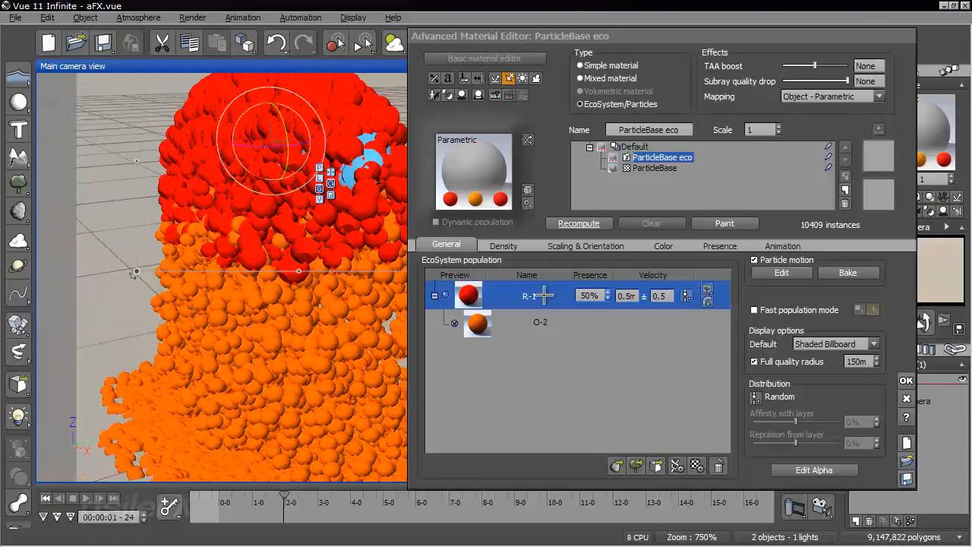
# Set the R-1 particle's life duration to 0.3 s with a variation of 0.2 and recompute the population
pyautogui.doubleClick(542, 296)
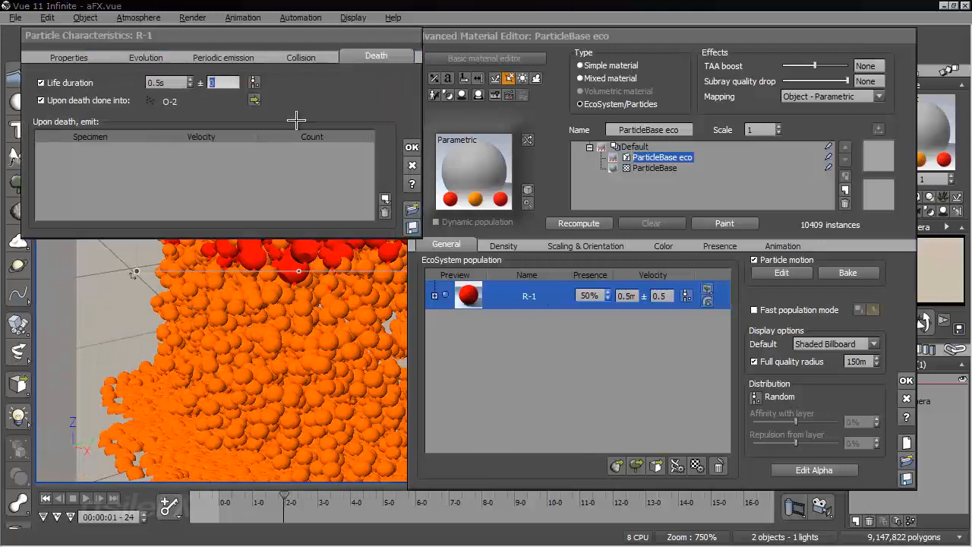
pyautogui.write('.25')
pyautogui.press('Return')
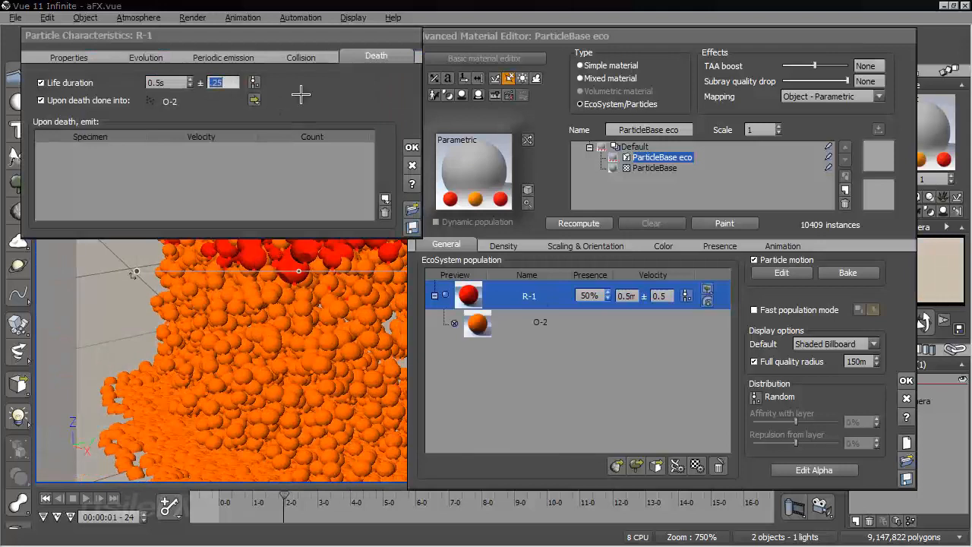
pyautogui.doubleClick(176, 82)
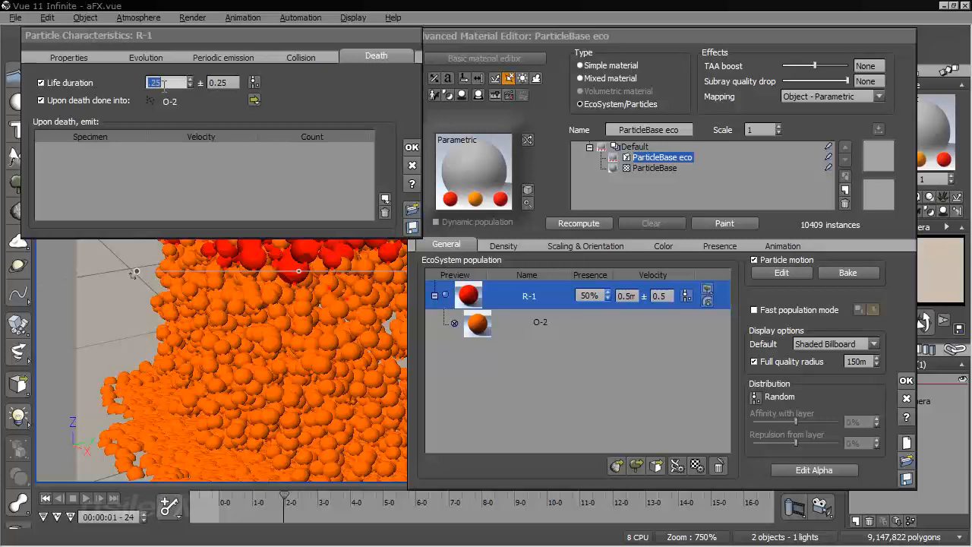
pyautogui.doubleClick(229, 82)
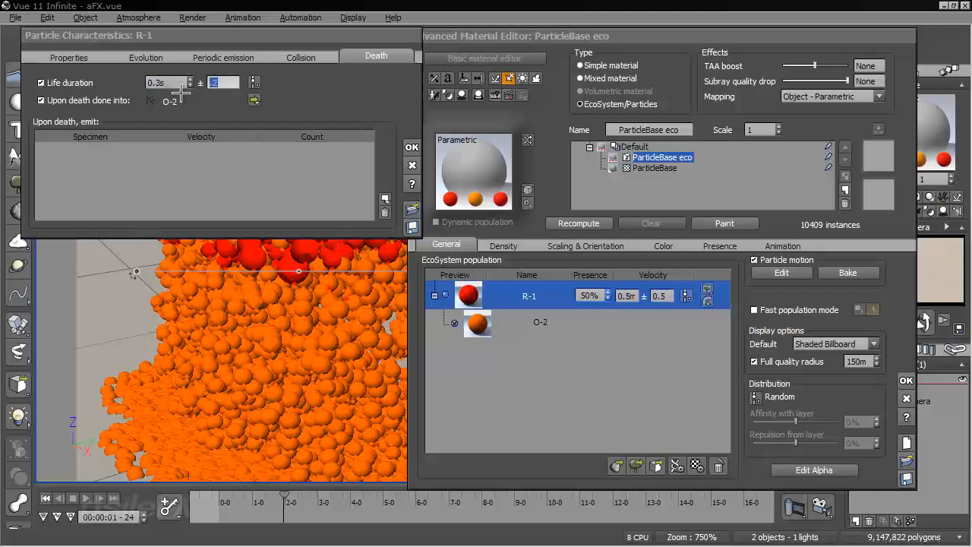
pyautogui.click(409, 146)
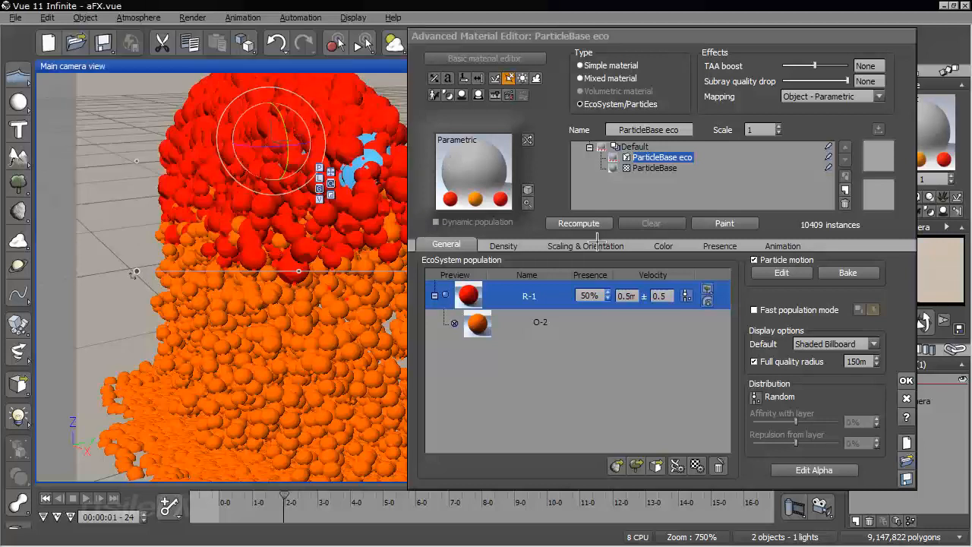
pyautogui.click(583, 224)
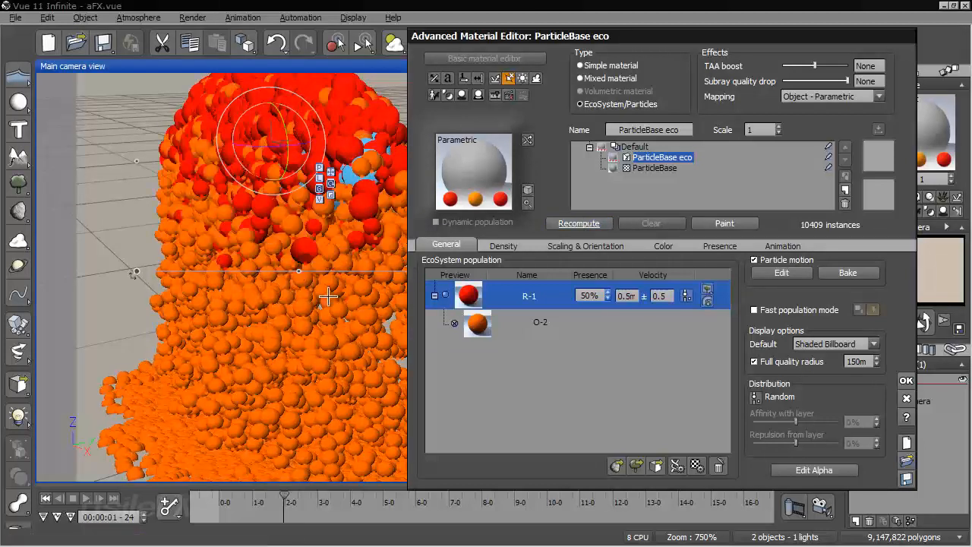
# Scrub from the first frame to 00:00:00-23 and examine how the red and orange particles mix around the emitter
pyautogui.click(223, 501)
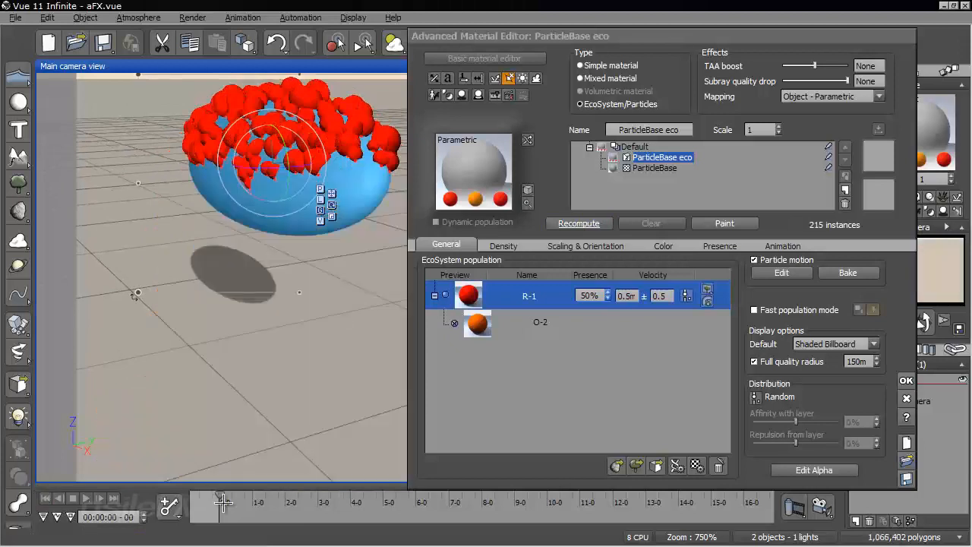
pyautogui.moveTo(223, 500); pyautogui.dragTo(250, 498)
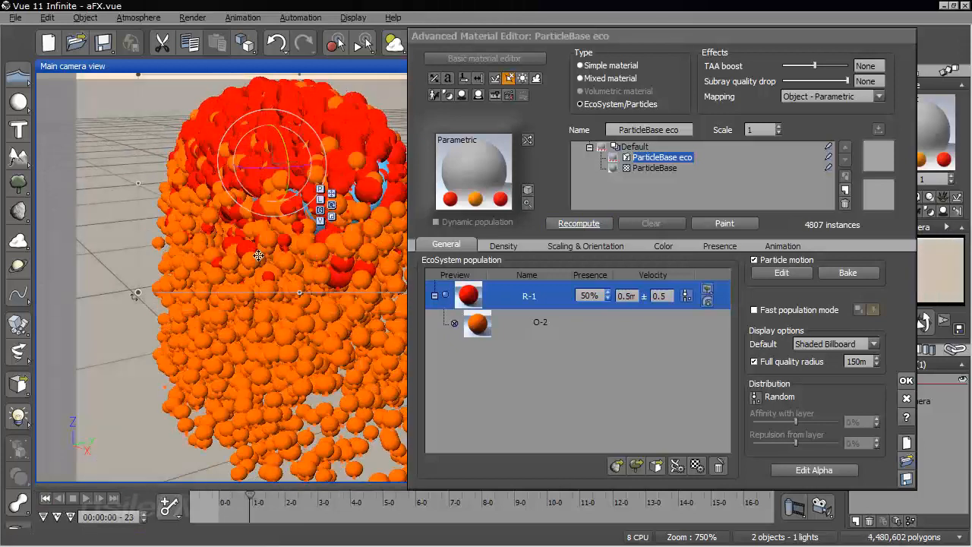
pyautogui.moveTo(260, 257); pyautogui.dragTo(412, 294, button='right')
# Set the R-1 particle's life duration to 0.4 s with a variation of 0.1 and recompute the population
pyautogui.doubleClick(523, 290)
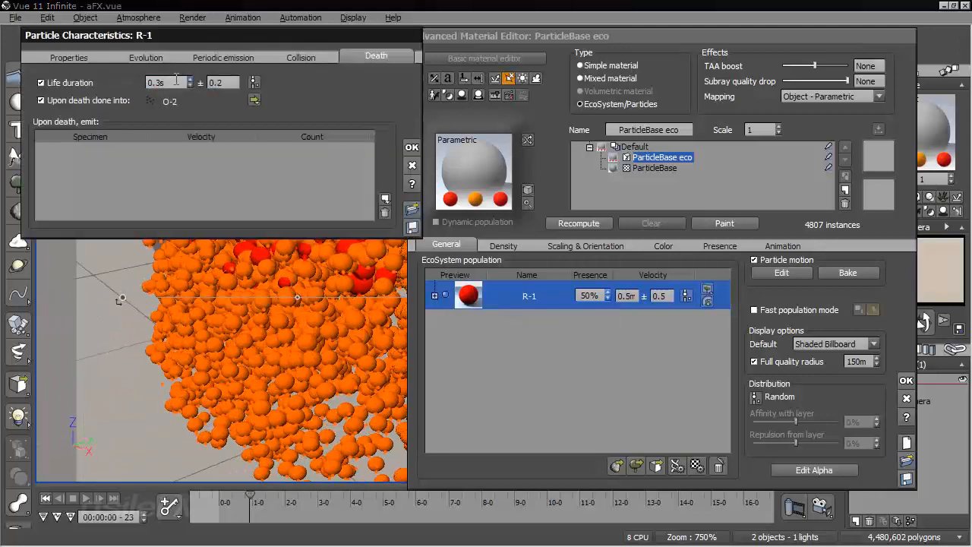
pyautogui.moveTo(155, 82); pyautogui.dragTo(202, 81)
pyautogui.write('.4')
pyautogui.press('Tab')
pyautogui.write('.1')
pyautogui.click(411, 146)
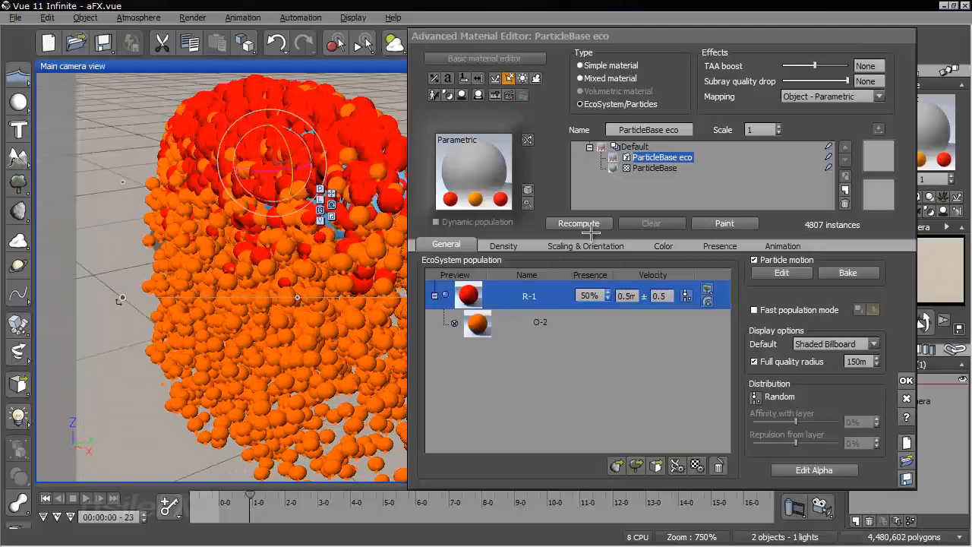
pyautogui.click(577, 224)
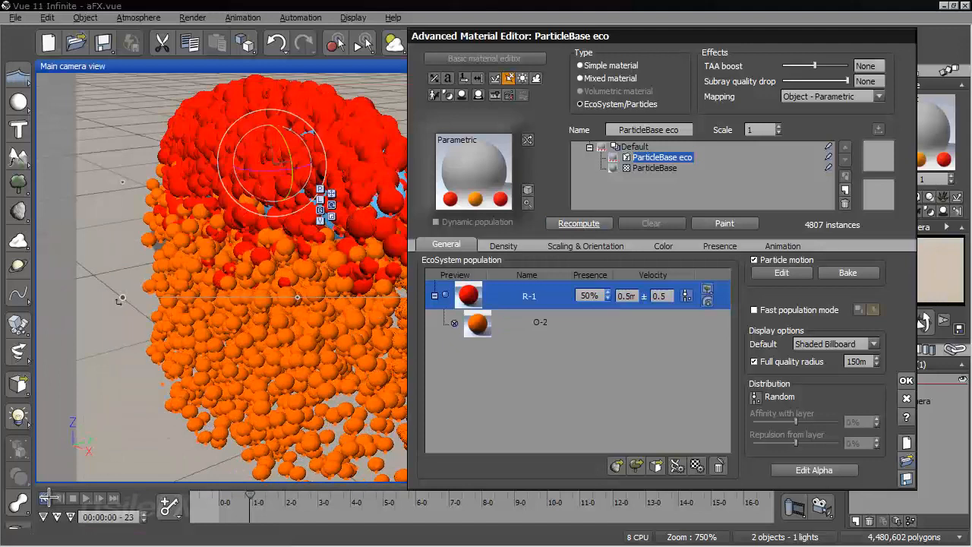
# Scrub from the start to about 00:00:01-05 and examine the falling particles from a lower viewpoint
pyautogui.click(46, 498)
pyautogui.moveTo(220, 497); pyautogui.dragTo(259, 497)
pyautogui.moveTo(249, 364); pyautogui.dragTo(249, 284, button='right')
pyautogui.moveTo(618, 35); pyautogui.dragTo(641, 44)
# Make the R-1 particle die on collision in its particle characteristics
pyautogui.doubleClick(549, 304)
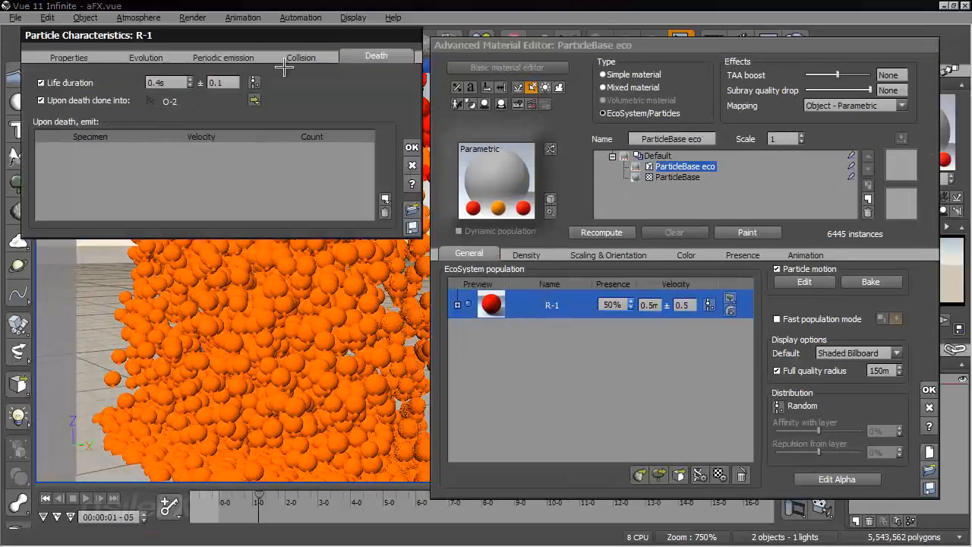
pyautogui.click(299, 57)
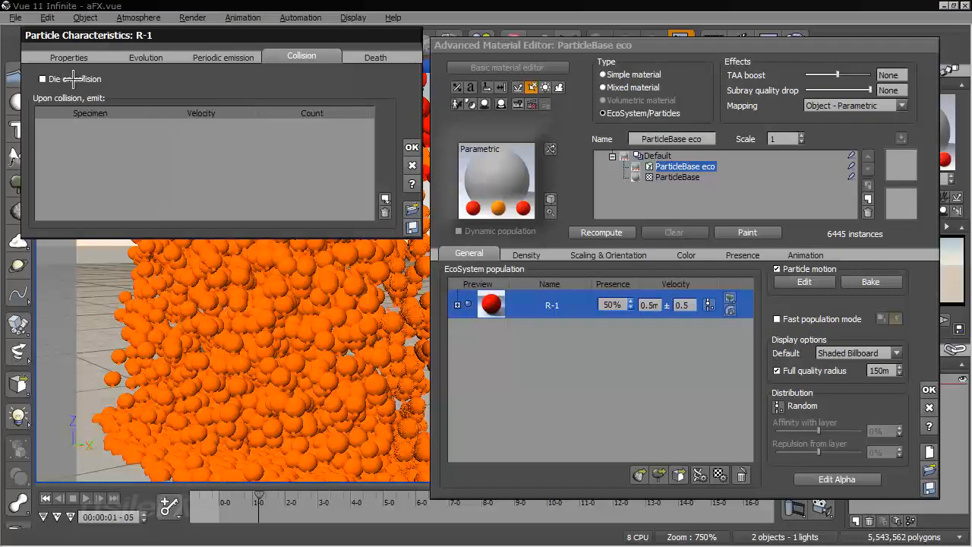
pyautogui.click(76, 79)
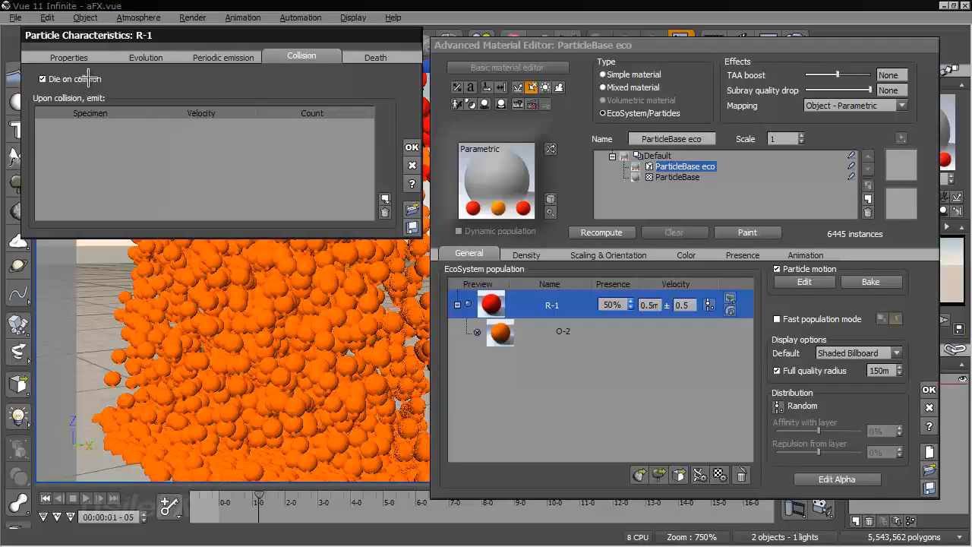
pyautogui.click(411, 148)
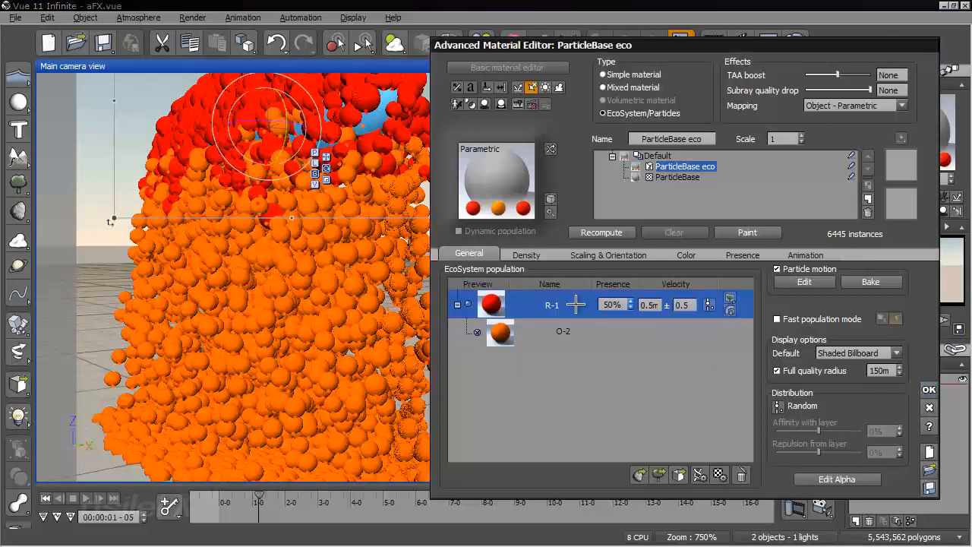
# Lengthen the R-1 particle's life duration to 3 s and recompute the population
pyautogui.doubleClick(576, 304)
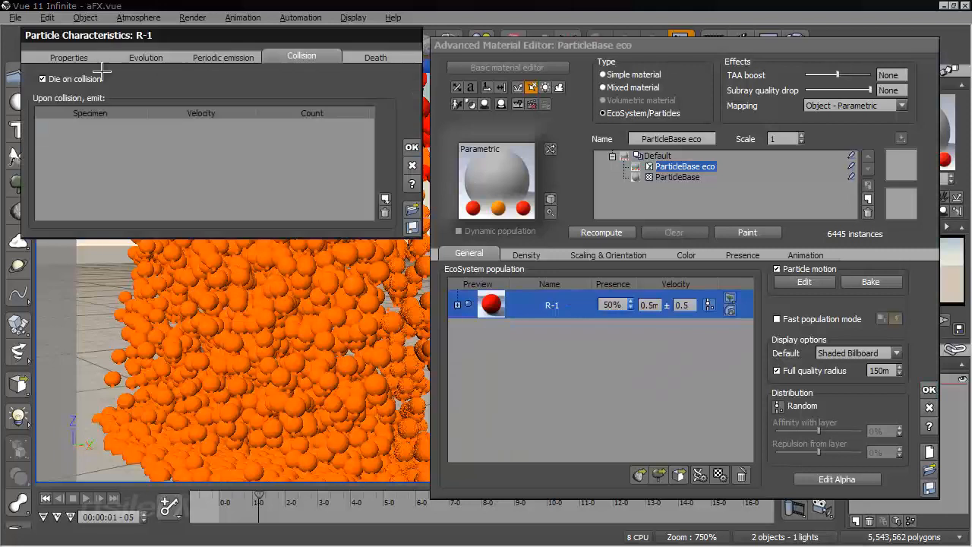
pyautogui.click(377, 59)
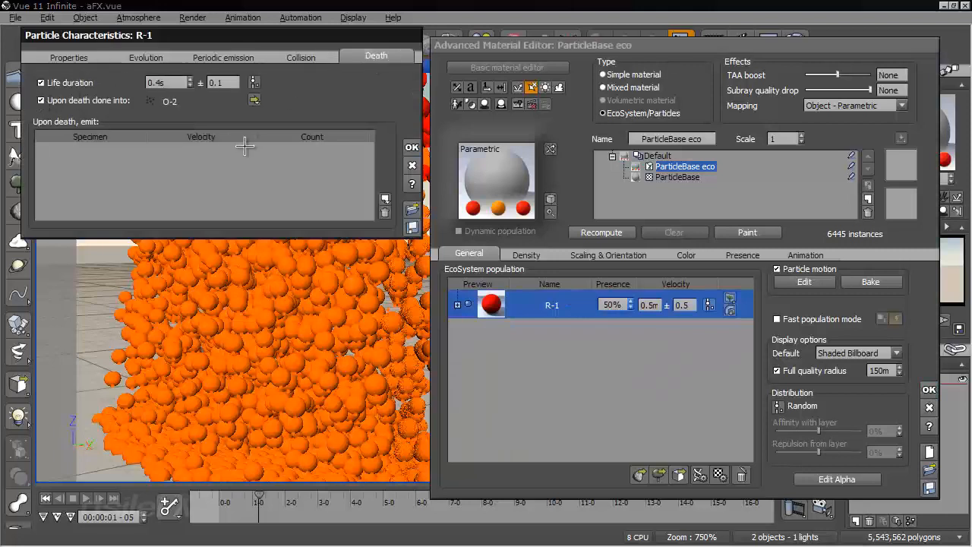
pyautogui.click(173, 81)
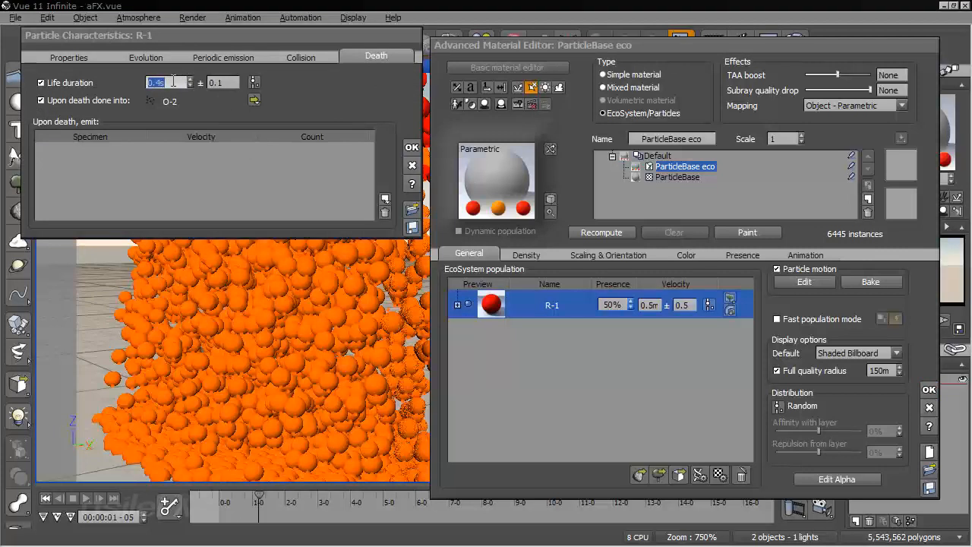
pyautogui.write('3')
pyautogui.click(414, 146)
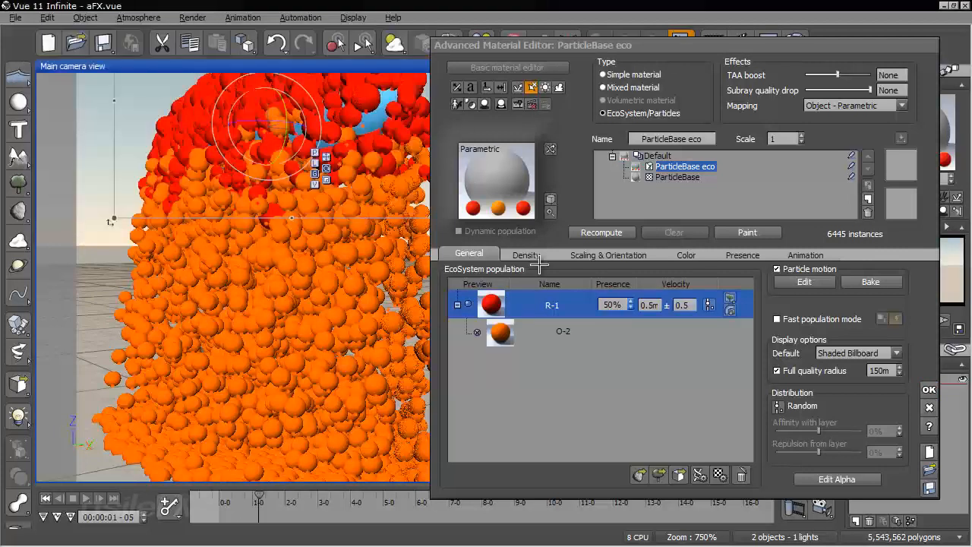
pyautogui.click(578, 232)
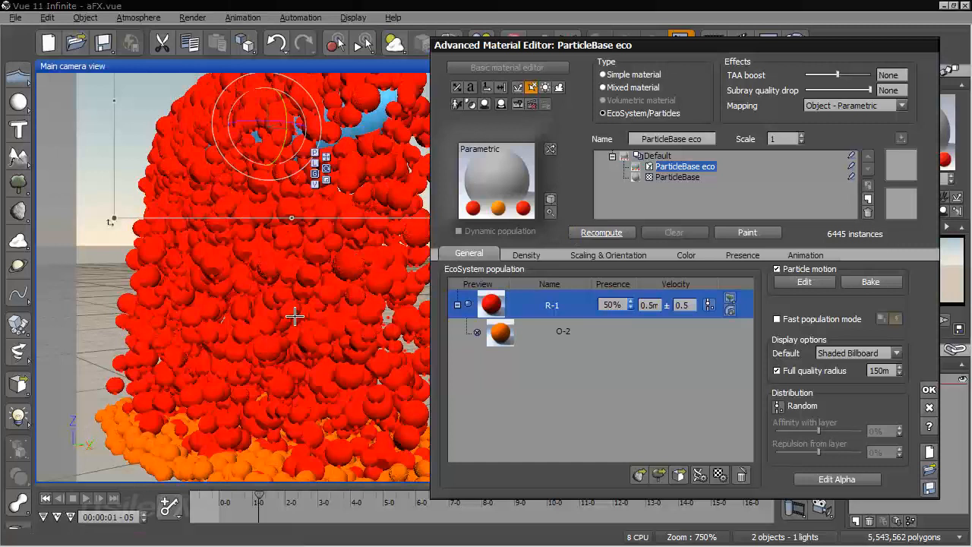
# Scrub from the start to about 00:00:02-06 and examine how the particles change color where they hit the ground
pyautogui.click(46, 498)
pyautogui.moveTo(228, 498); pyautogui.dragTo(293, 497)
pyautogui.moveTo(184, 333); pyautogui.dragTo(238, 289, button='middle')
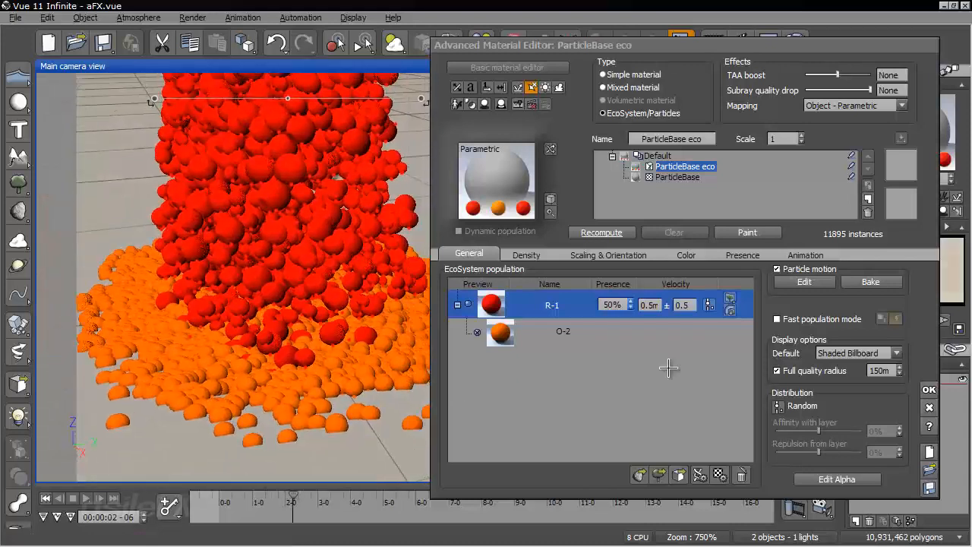
# Review the physical properties of the cloned orange O-2 particle and close its characteristics
pyautogui.click(582, 331)
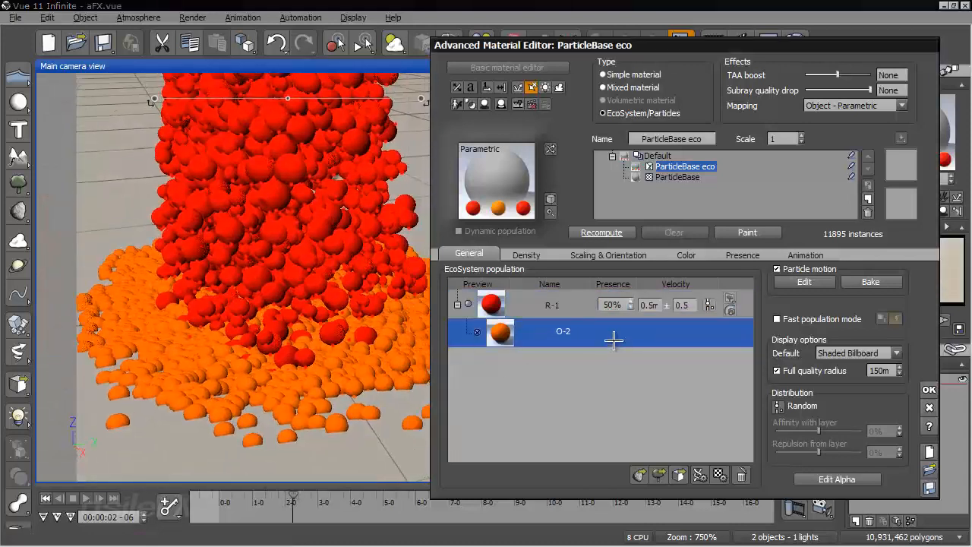
pyautogui.doubleClick(614, 340)
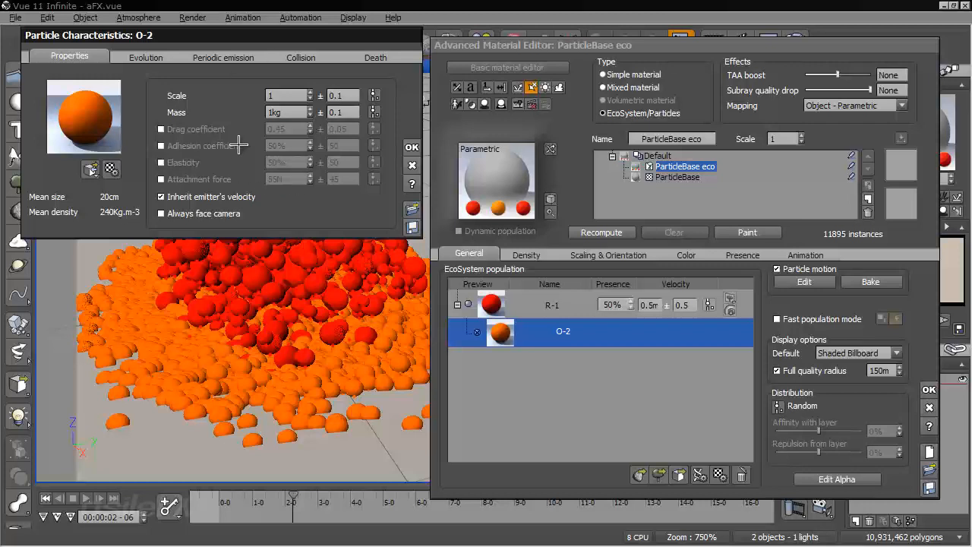
pyautogui.click(410, 146)
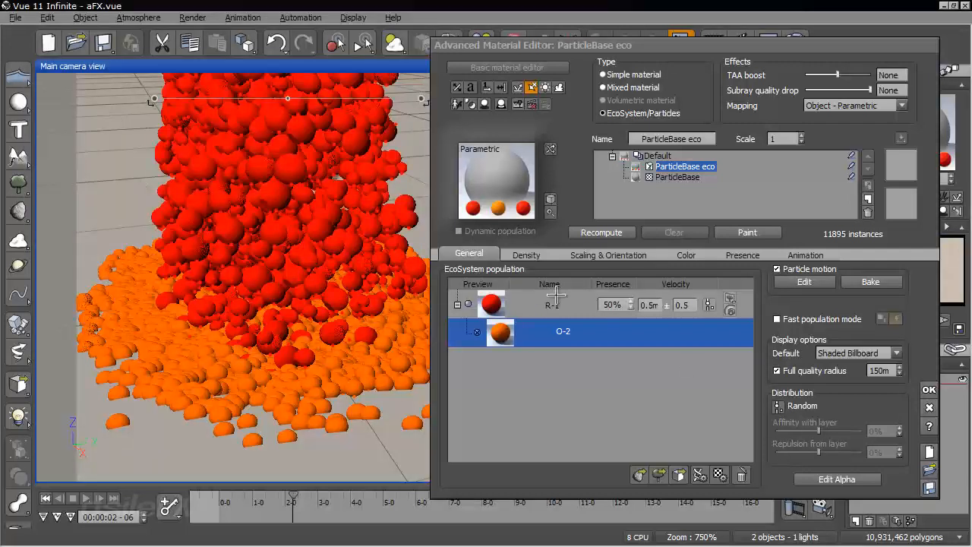
# Set the R-1 particle's life duration to 0.4 s, turn off dying on collision, and recompute the population
pyautogui.doubleClick(553, 298)
pyautogui.click(376, 56)
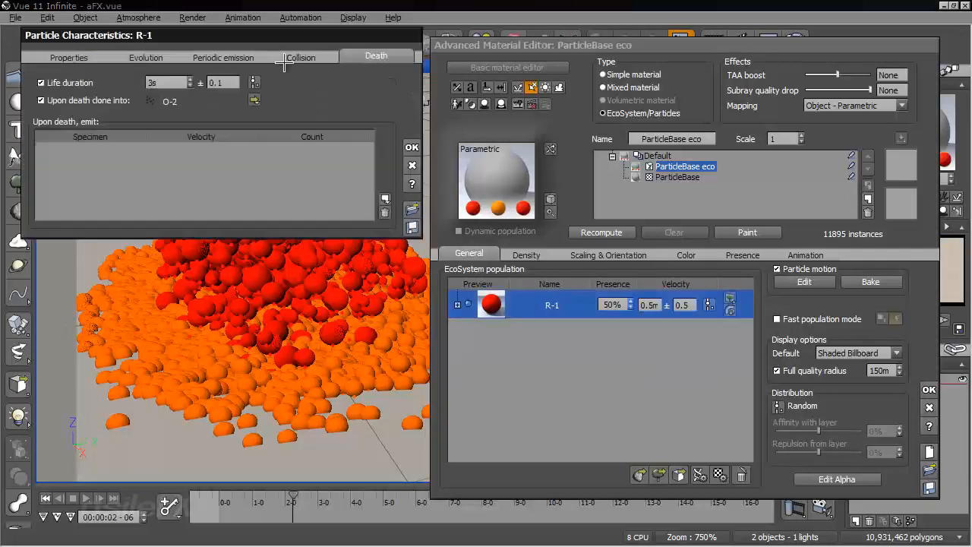
pyautogui.doubleClick(164, 83)
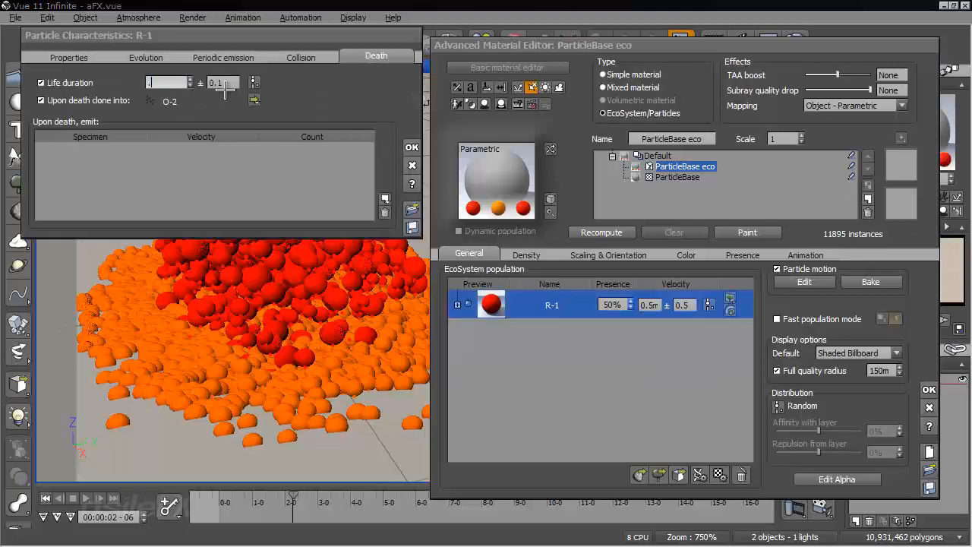
pyautogui.write('4')
pyautogui.press('Return')
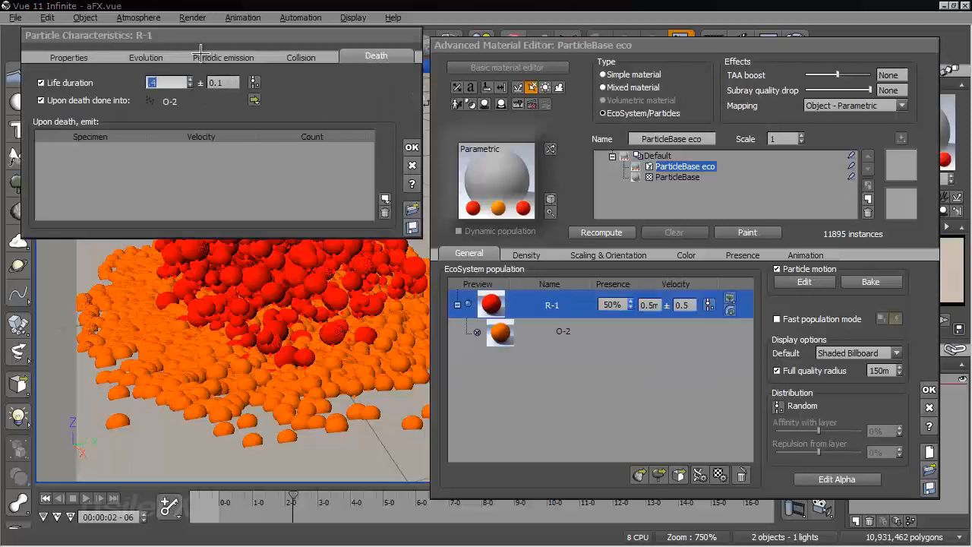
pyautogui.click(292, 57)
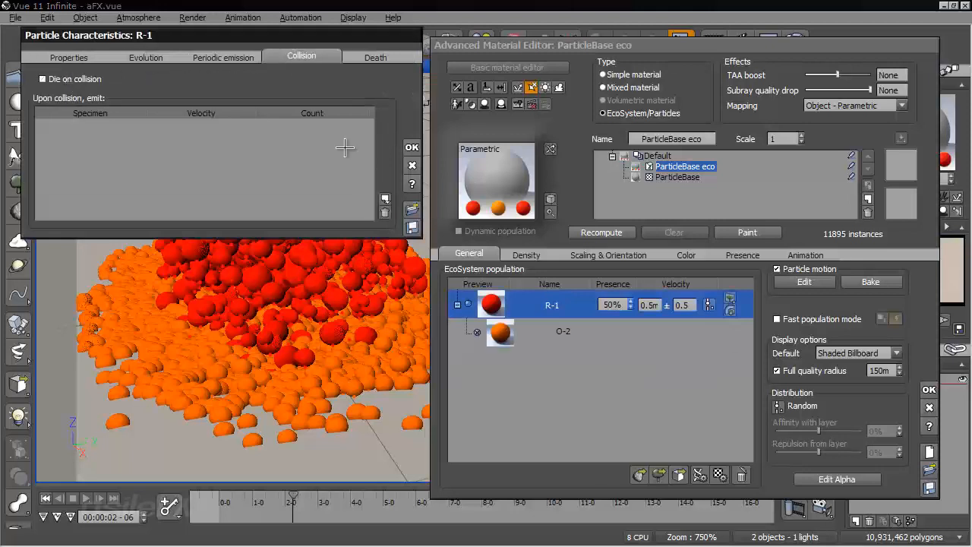
pyautogui.click(412, 147)
pyautogui.click(612, 232)
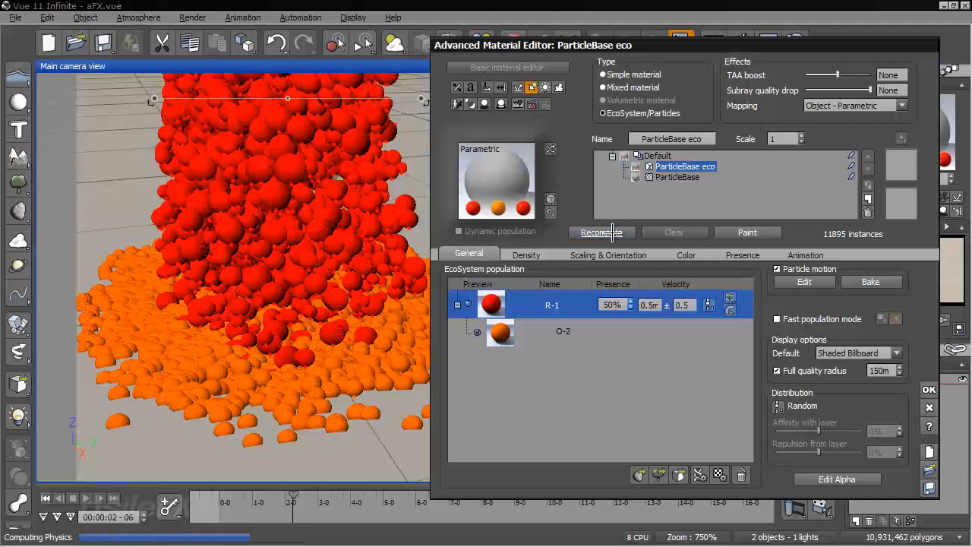
pyautogui.moveTo(257, 199); pyautogui.dragTo(336, 256, button='right')
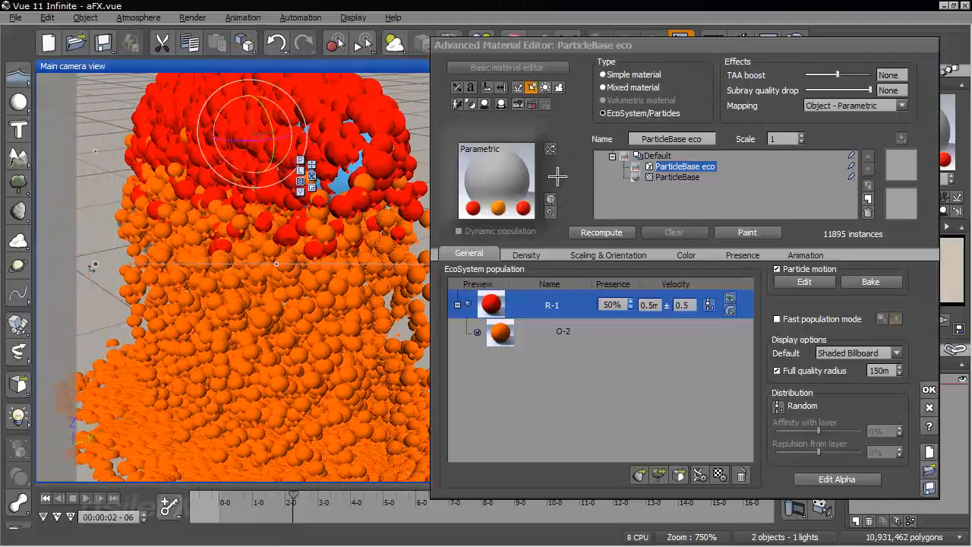
pyautogui.moveTo(585, 50); pyautogui.dragTo(591, 59)
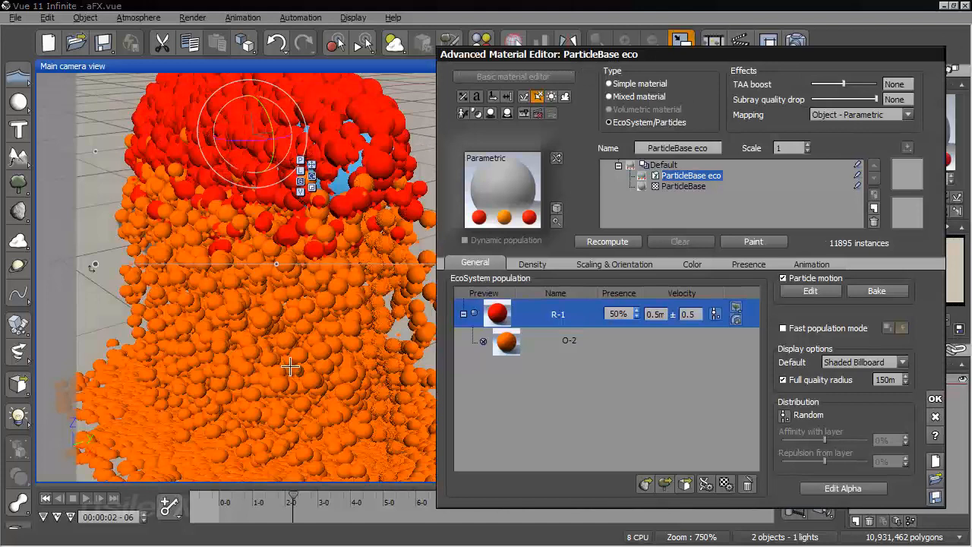
# Turn on dying on collision for the orange O-2 particle and confirm its characteristics
pyautogui.click(604, 342)
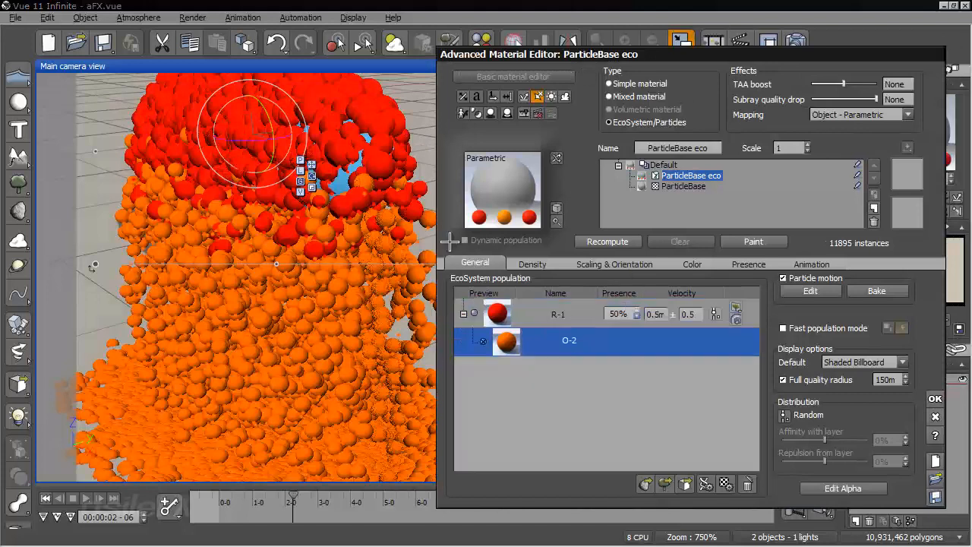
pyautogui.doubleClick(656, 335)
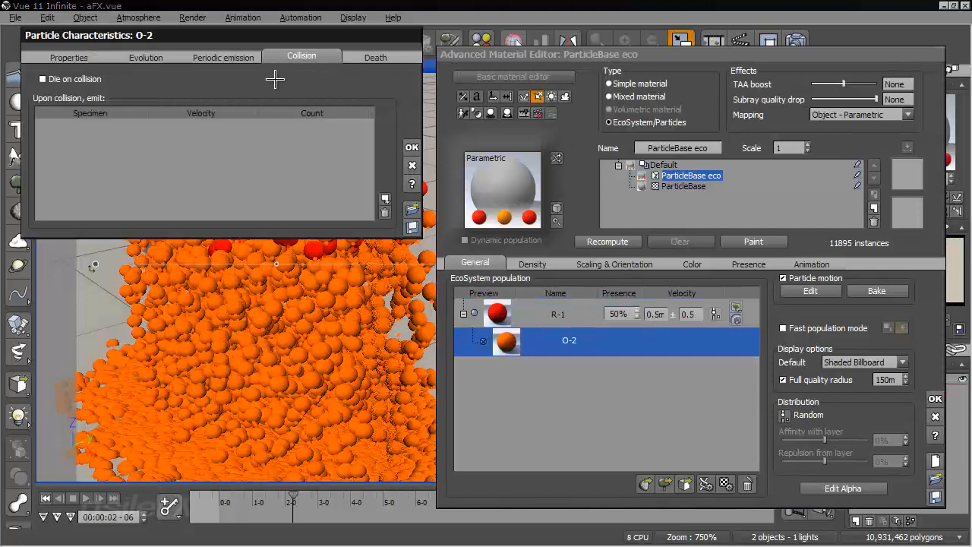
pyautogui.click(67, 78)
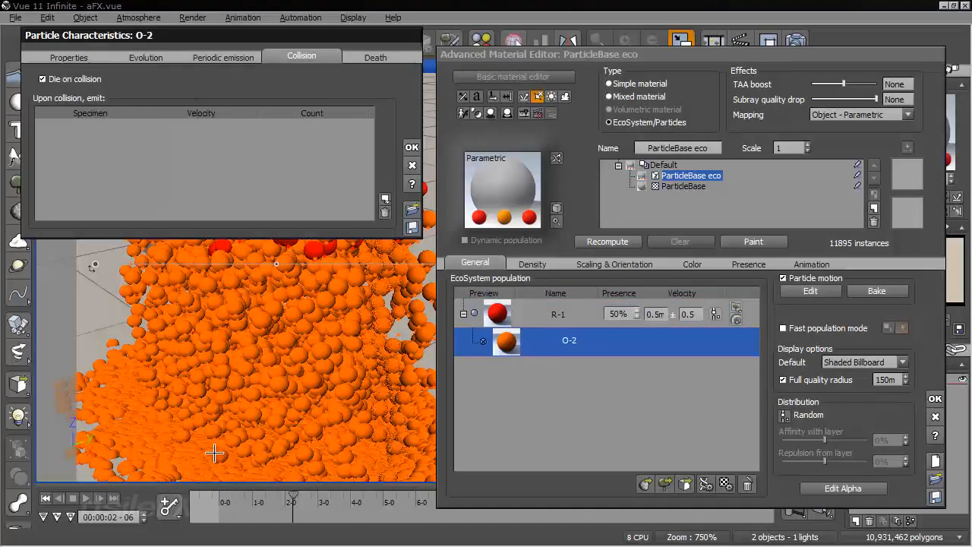
pyautogui.click(411, 145)
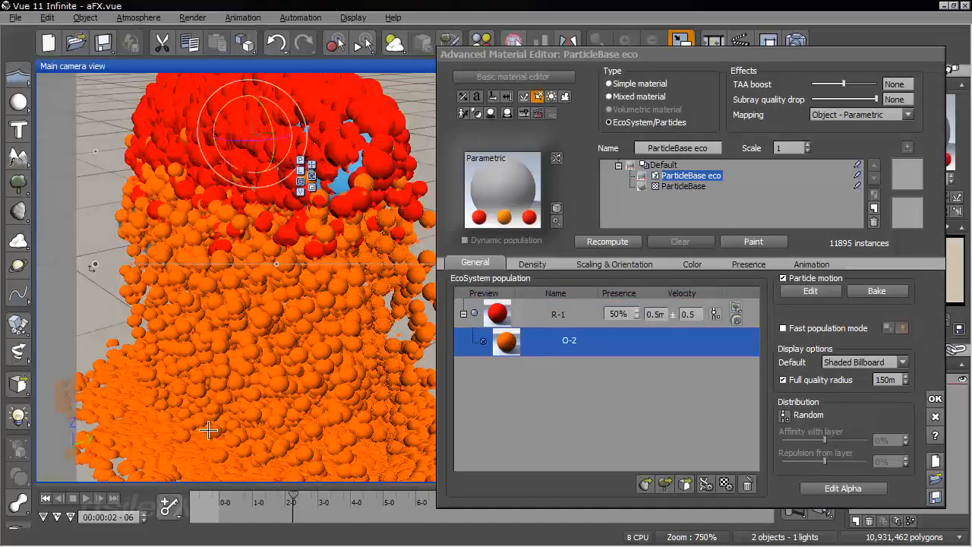
# Scrub from the start to 00:00:01-21 and examine from several angles how the orange particles behave at the ground
pyautogui.click(46, 498)
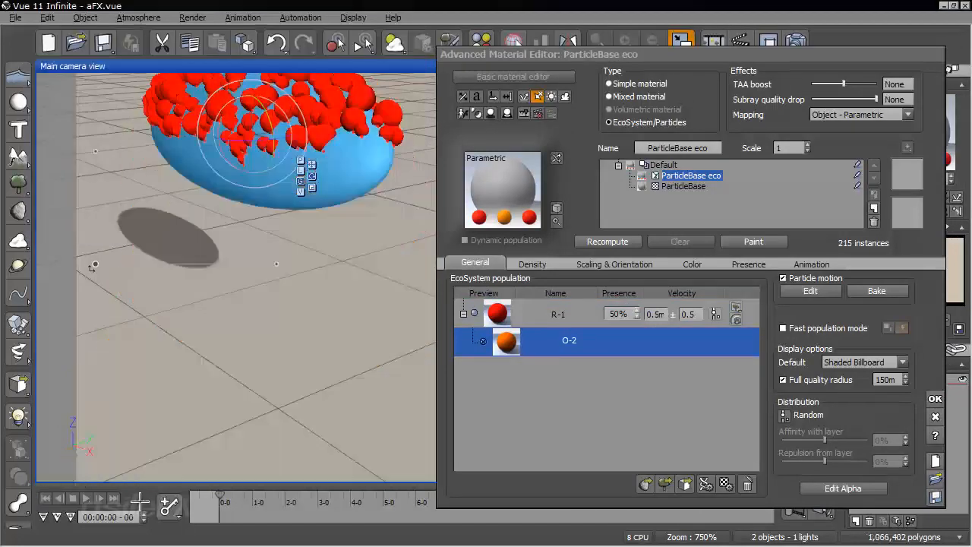
pyautogui.moveTo(249, 496); pyautogui.dragTo(281, 494)
pyautogui.moveTo(285, 414); pyautogui.dragTo(187, 272, button='right')
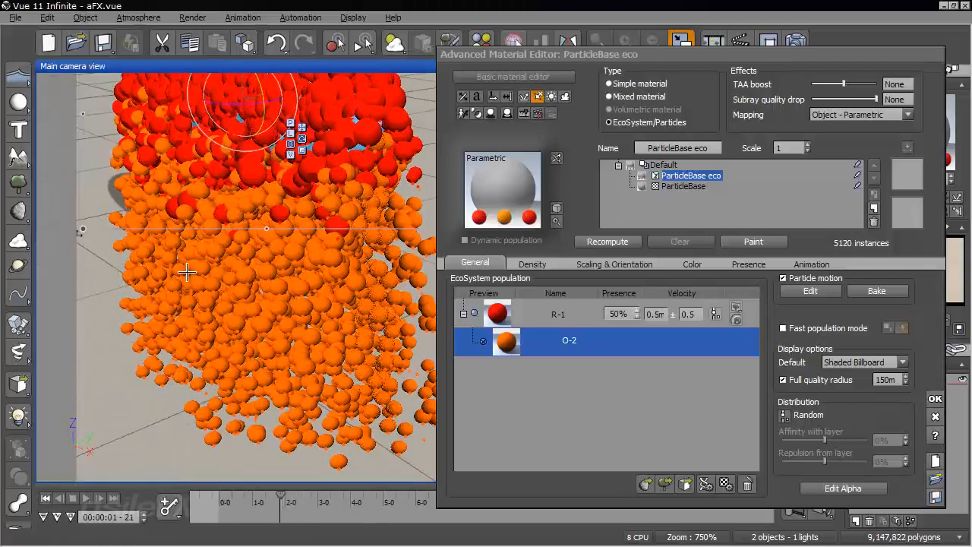
pyautogui.moveTo(279, 389); pyautogui.dragTo(209, 291, button='right')
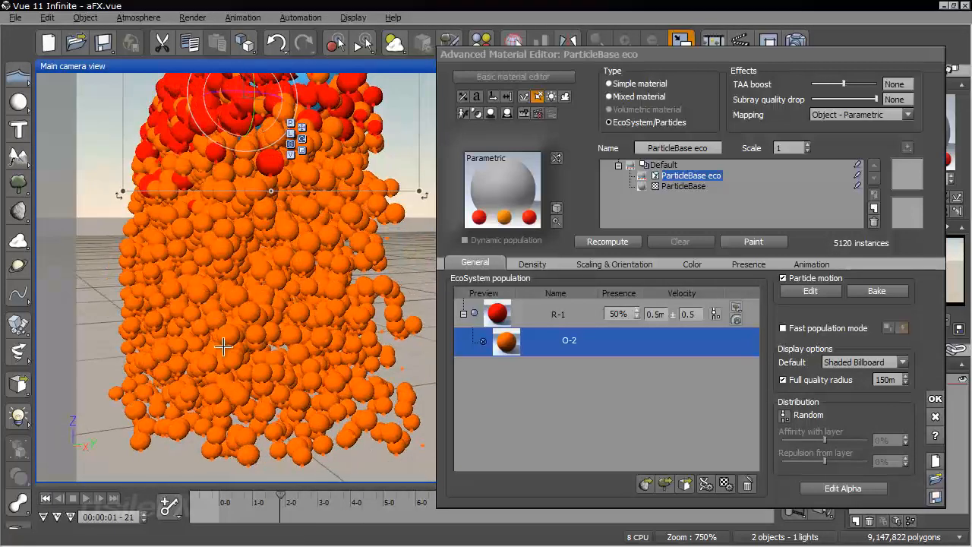
pyautogui.moveTo(230, 344); pyautogui.dragTo(320, 386, button='right')
pyautogui.moveTo(287, 263); pyautogui.dragTo(282, 269, button='right')
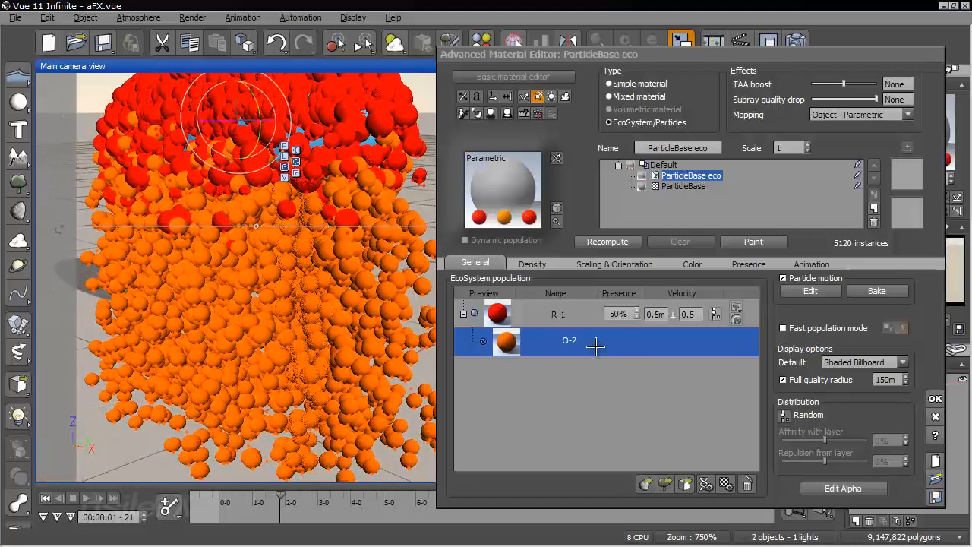
# Make the O-2 particle emit the Y-3 sphere from the SubObjectSequence collection upon death, keeping the default velocity and count
pyautogui.doubleClick(612, 339)
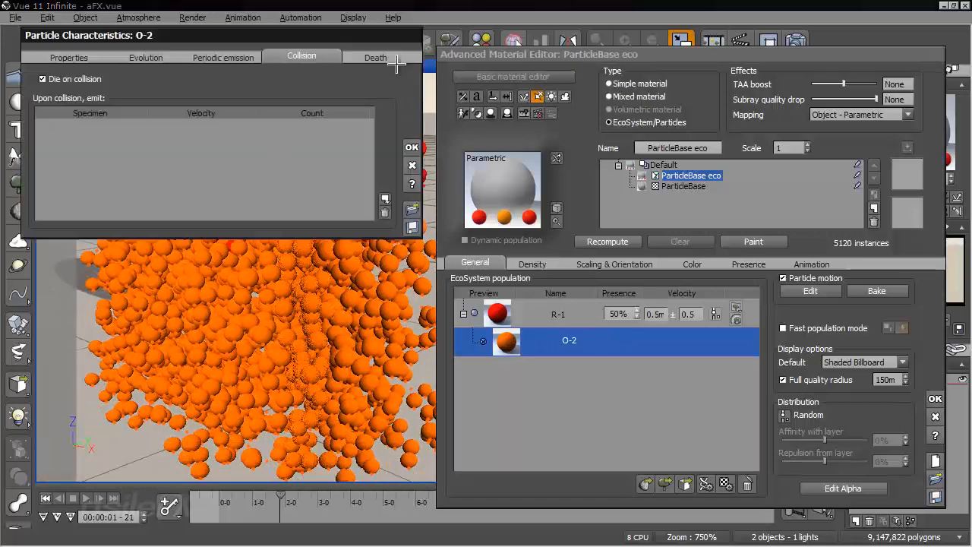
pyautogui.click(395, 57)
pyautogui.click(385, 198)
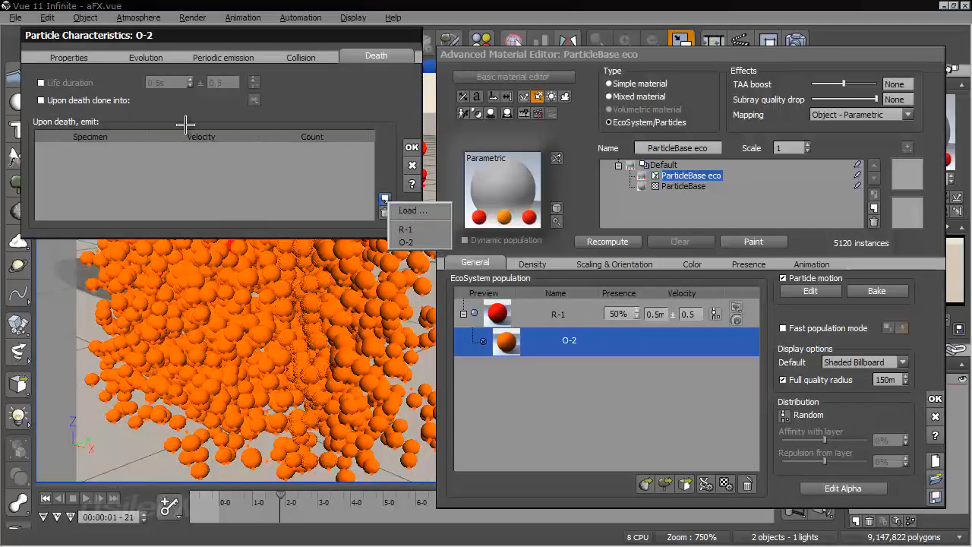
pyautogui.click(408, 210)
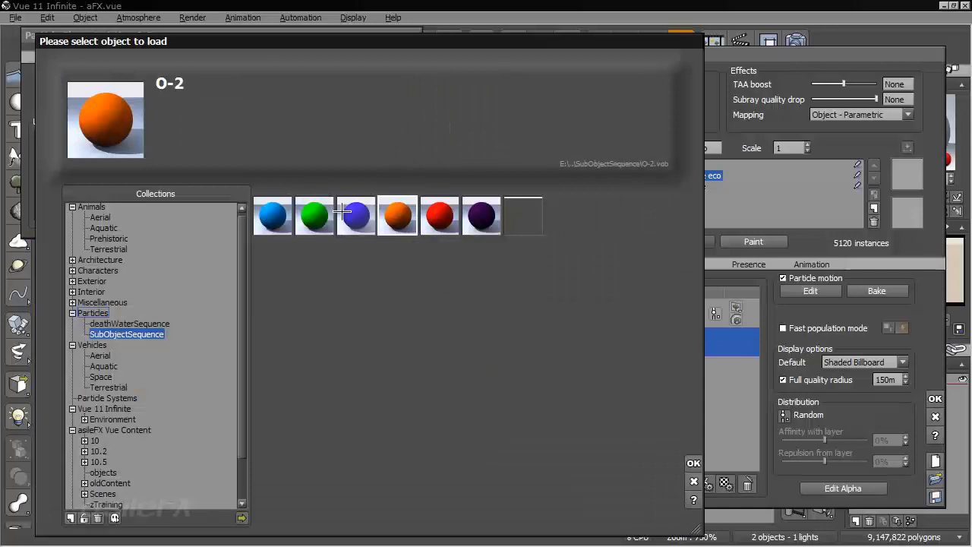
pyautogui.click(523, 216)
pyautogui.click(695, 463)
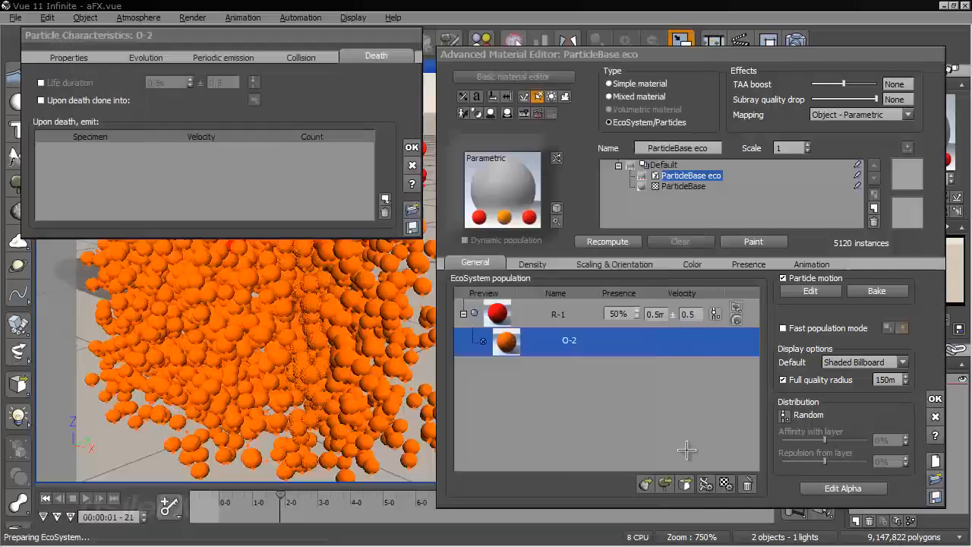
pyautogui.click(562, 288)
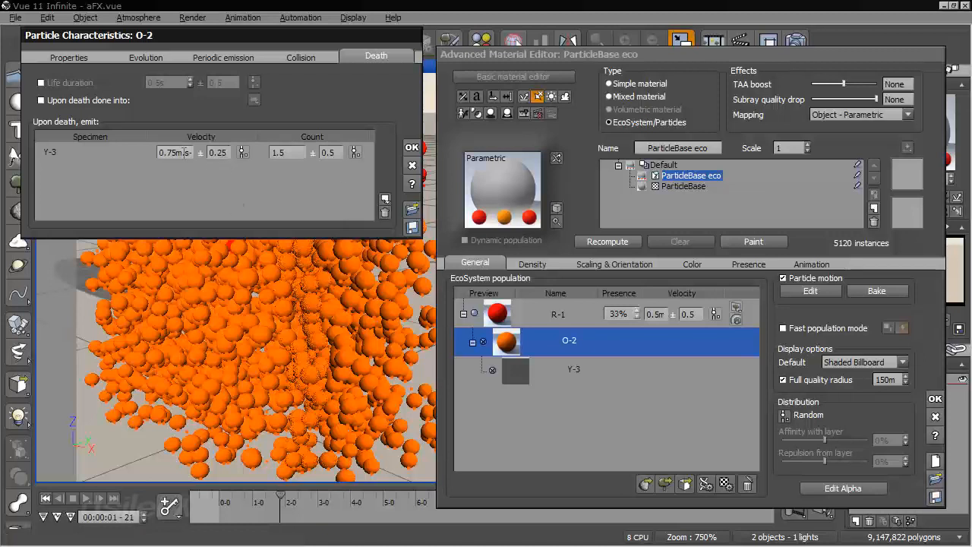
pyautogui.doubleClick(161, 151)
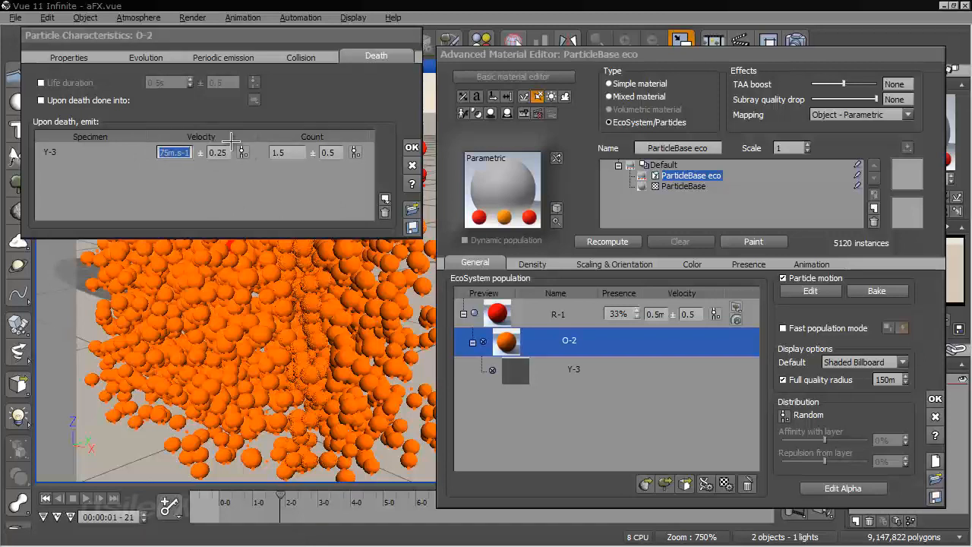
pyautogui.doubleClick(283, 151)
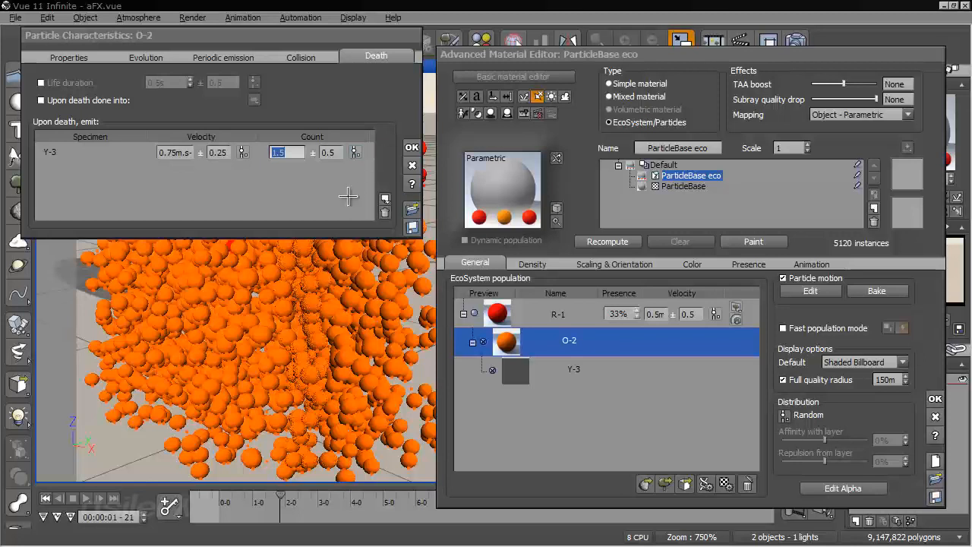
pyautogui.click(423, 148)
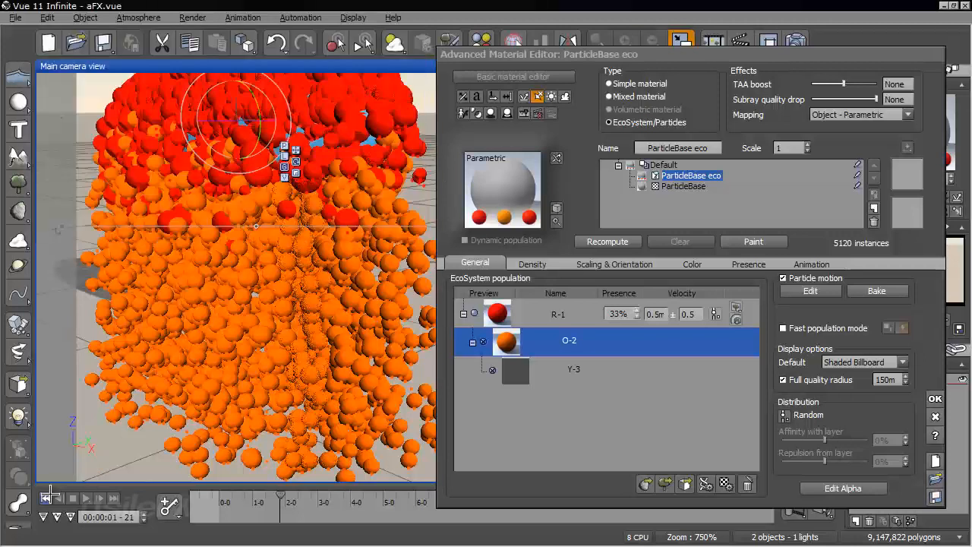
# Scrub from the start to 00:00:01-16 and examine the yellow particles emitted at the ground
pyautogui.click(47, 498)
pyautogui.moveTo(223, 498); pyautogui.dragTo(274, 497)
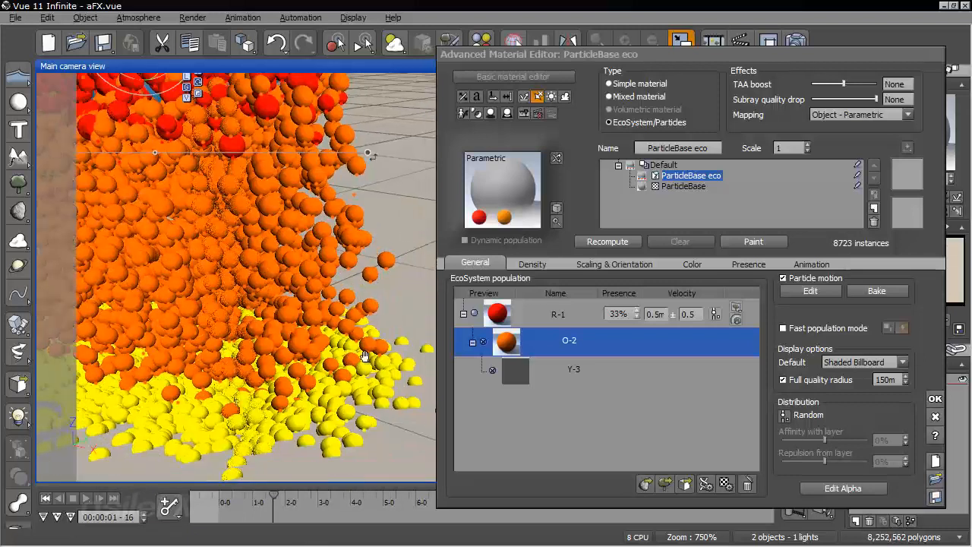
pyautogui.moveTo(365, 357); pyautogui.dragTo(403, 318, button='right')
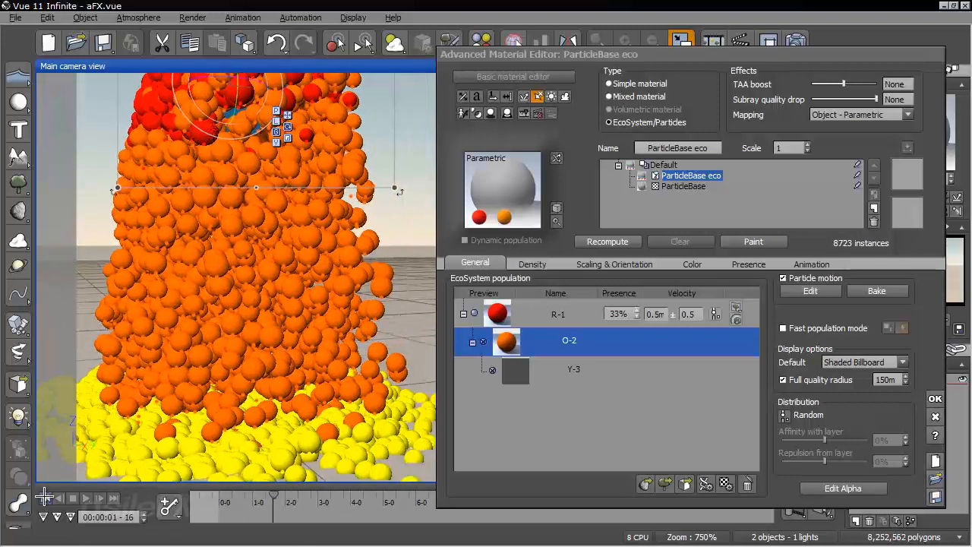
# Lower the flattened sphere closer to the ground at the first frame, recompute the population, and scrub to 00:00:01-06
pyautogui.click(45, 497)
pyautogui.moveTo(130, 401); pyautogui.dragTo(147, 210, button='right')
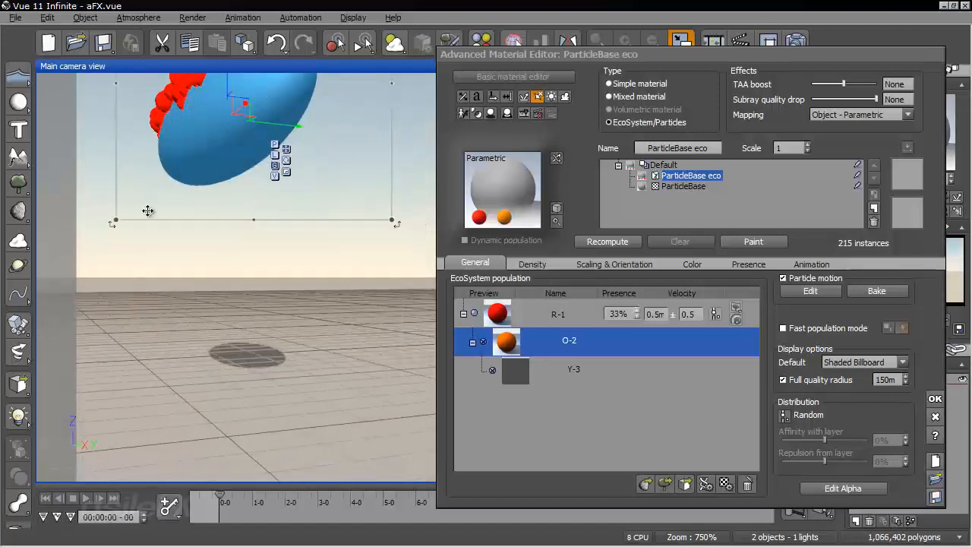
pyautogui.moveTo(226, 84); pyautogui.dragTo(226, 164)
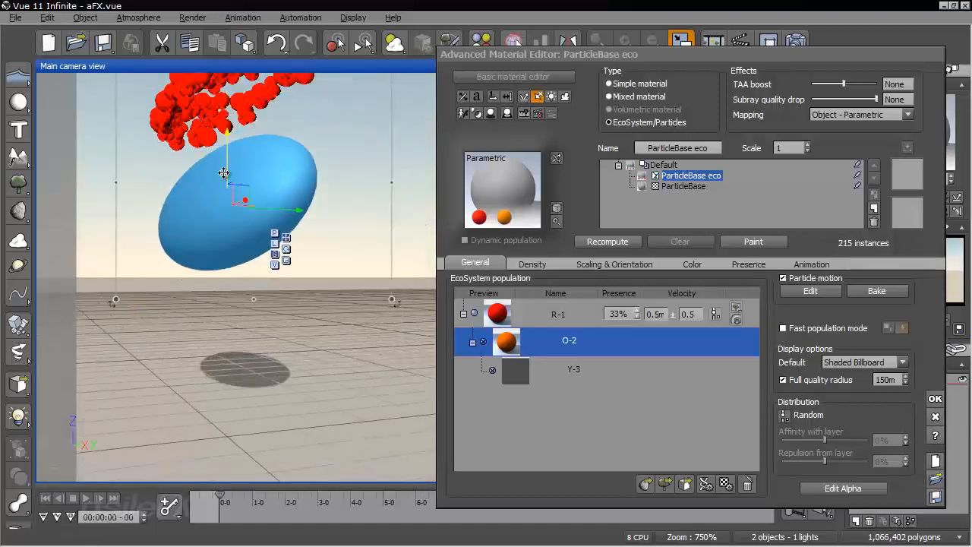
pyautogui.click(627, 242)
pyautogui.moveTo(393, 250); pyautogui.dragTo(407, 253, button='right')
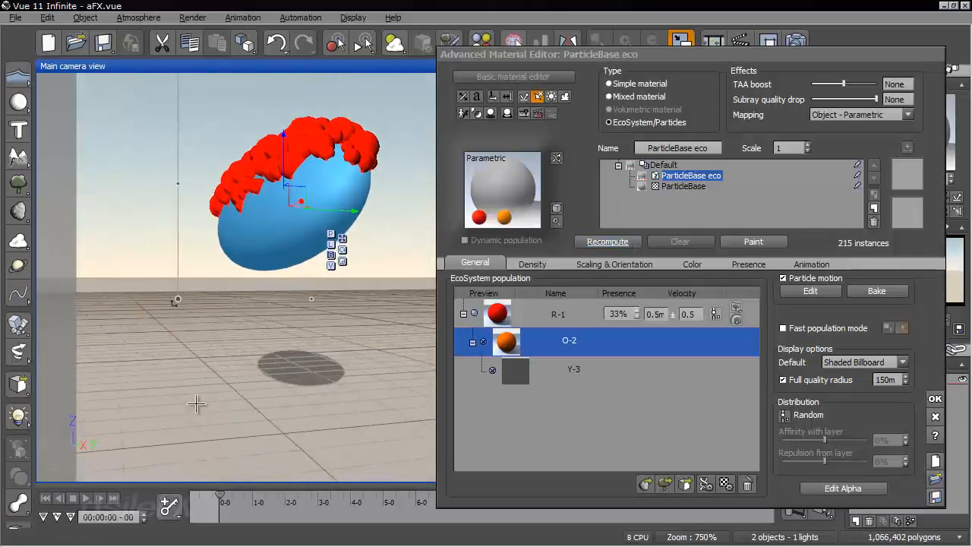
pyautogui.moveTo(218, 495); pyautogui.dragTo(259, 496)
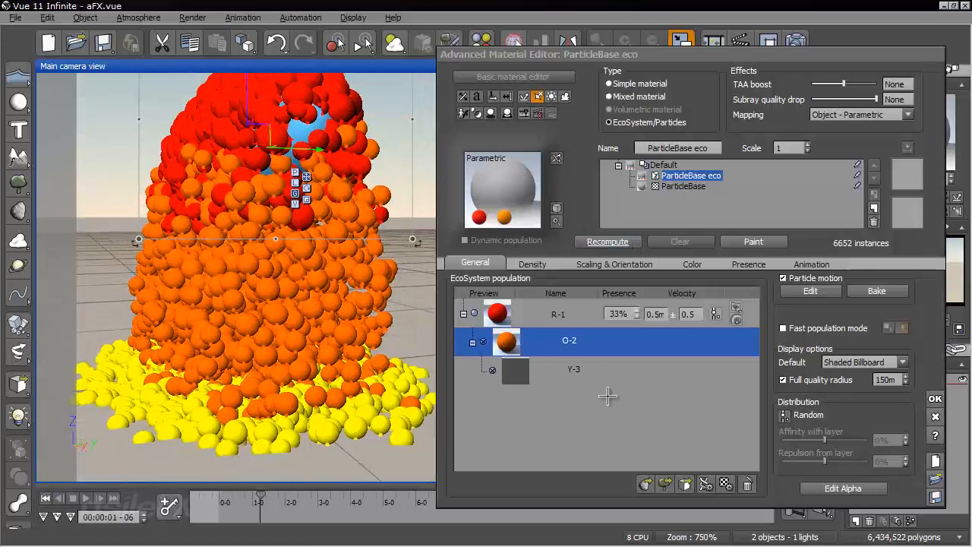
# Set the velocity of the Y-3 particles that O-2 emits upon death to 5 and recompute the population
pyautogui.doubleClick(602, 345)
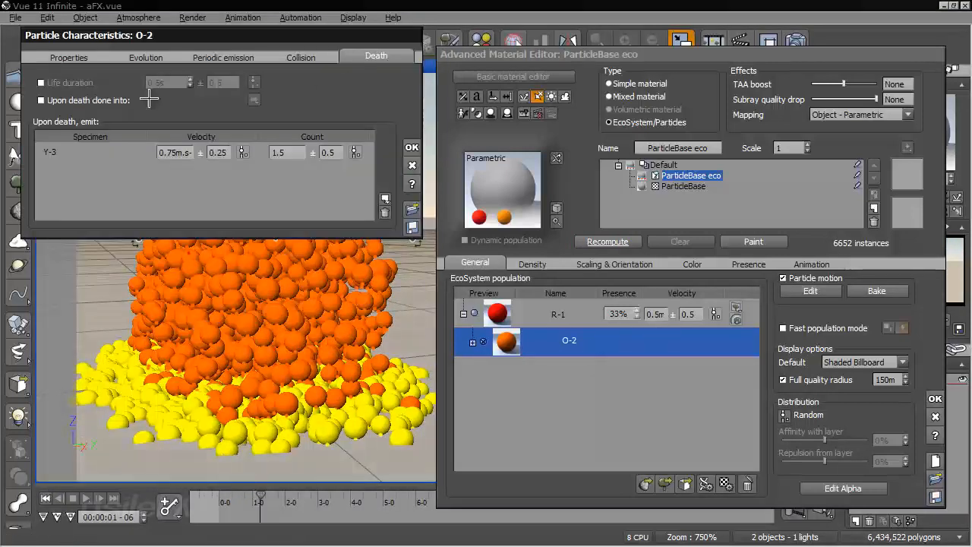
pyautogui.click(161, 152)
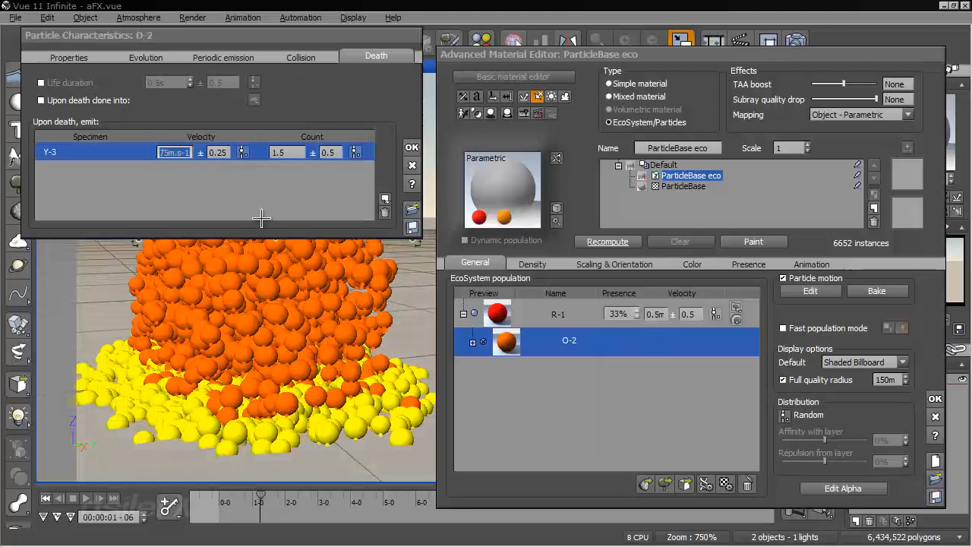
pyautogui.write('5')
pyautogui.click(411, 145)
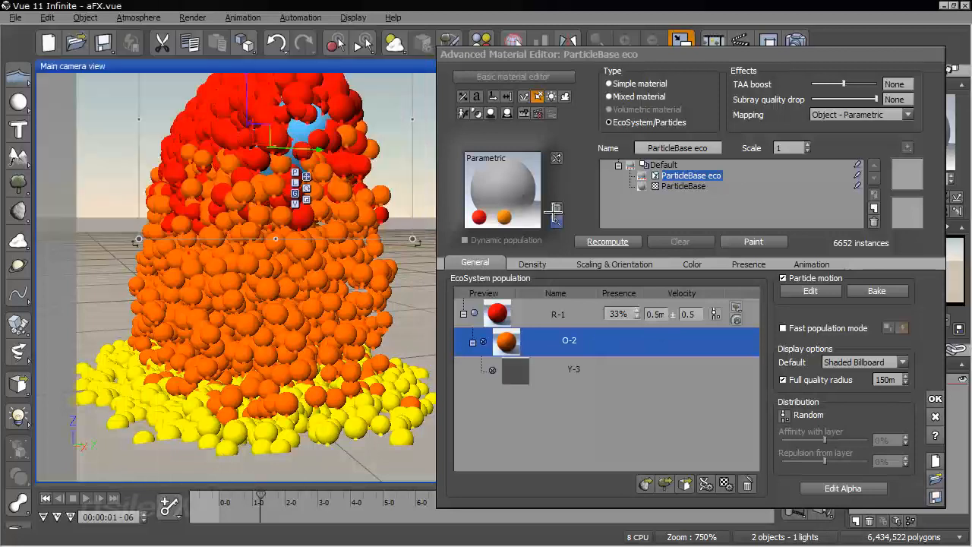
pyautogui.click(579, 242)
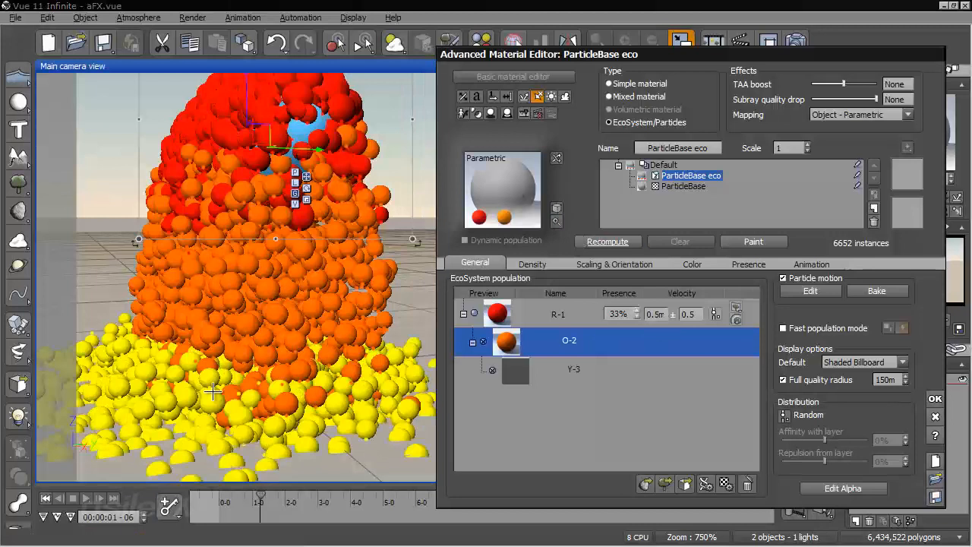
# Scrub from the start to 00:00:01-22 and examine how the faster Y-3 particles spread over the ground
pyautogui.click(51, 498)
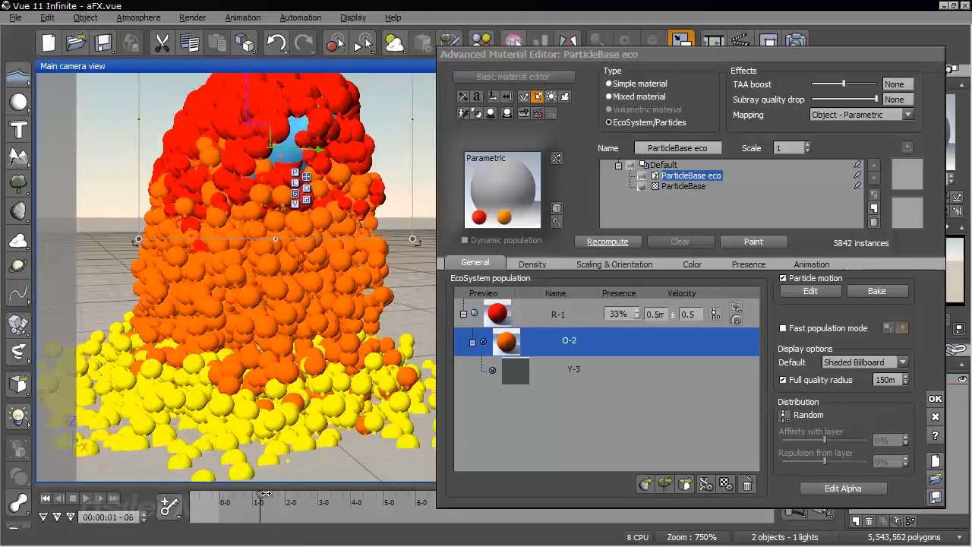
pyautogui.moveTo(258, 412); pyautogui.dragTo(226, 247, button='right')
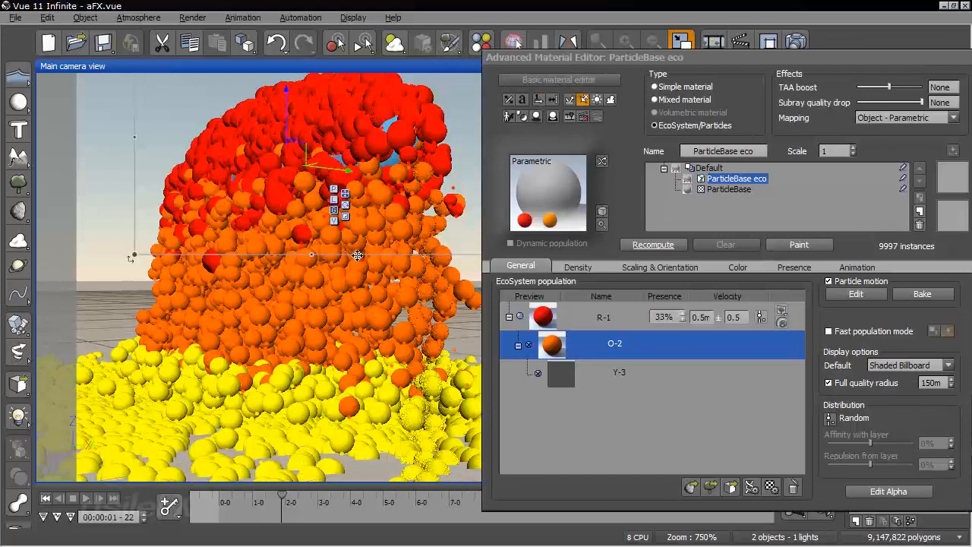
pyautogui.click(619, 373)
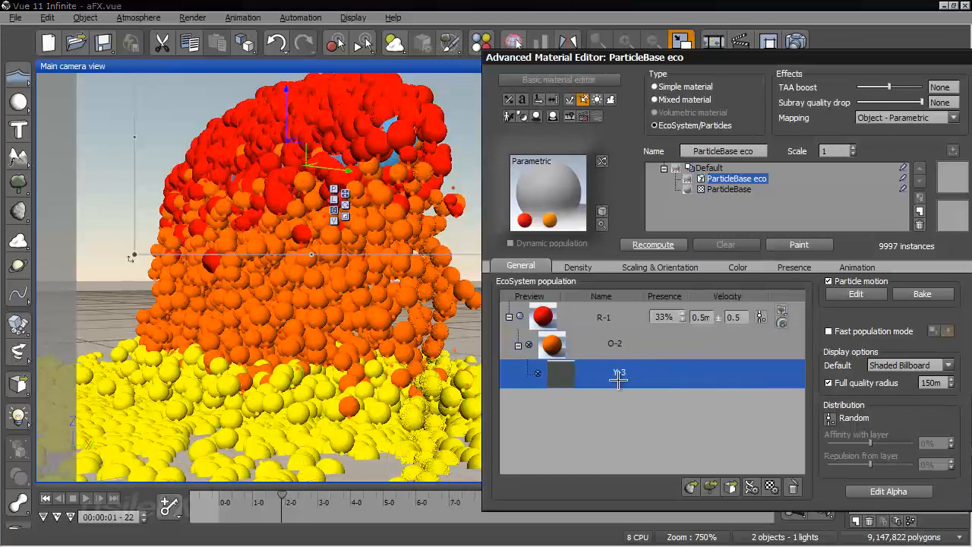
pyautogui.moveTo(406, 384); pyautogui.dragTo(439, 365, button='right')
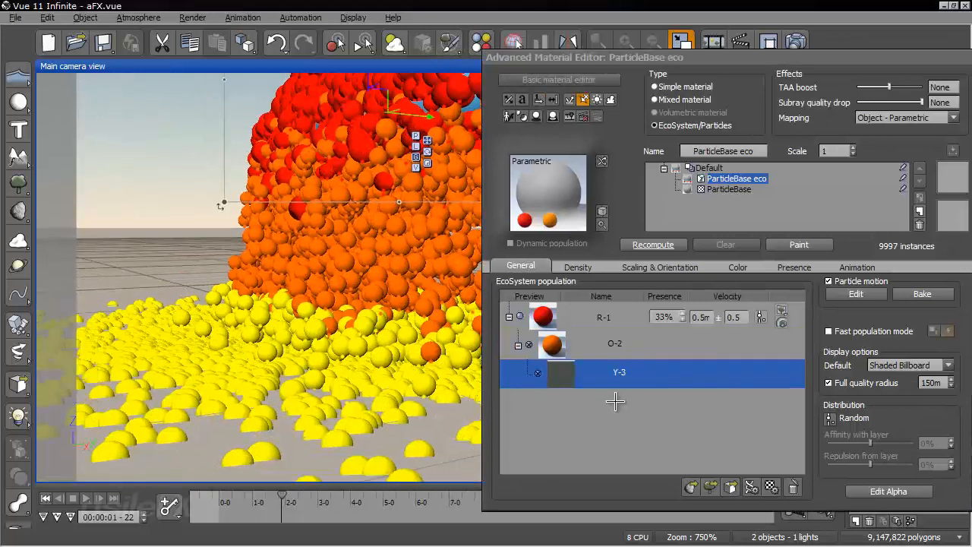
# Make the Y-3 particles periodically emit G-4, the green sphere loaded from the SubObjectSequence collection
pyautogui.doubleClick(672, 374)
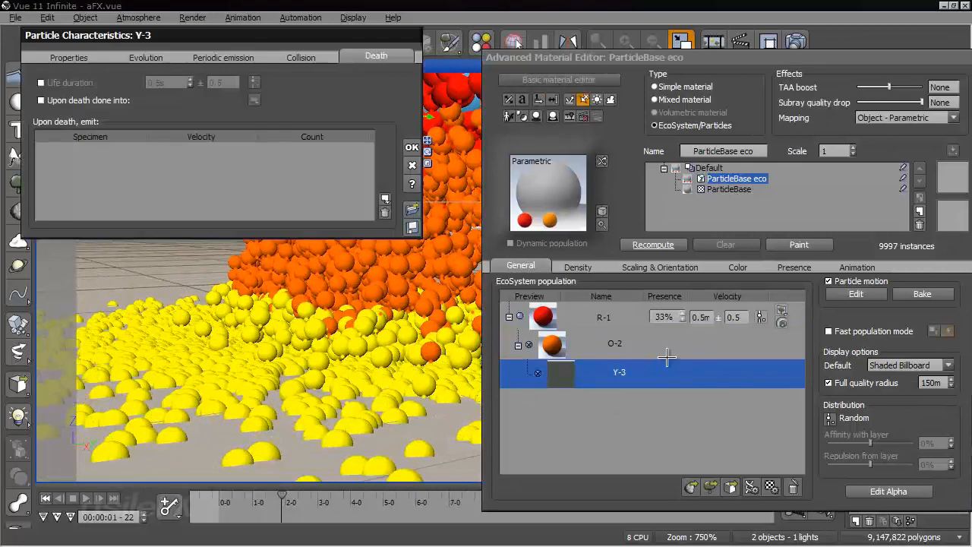
pyautogui.click(238, 57)
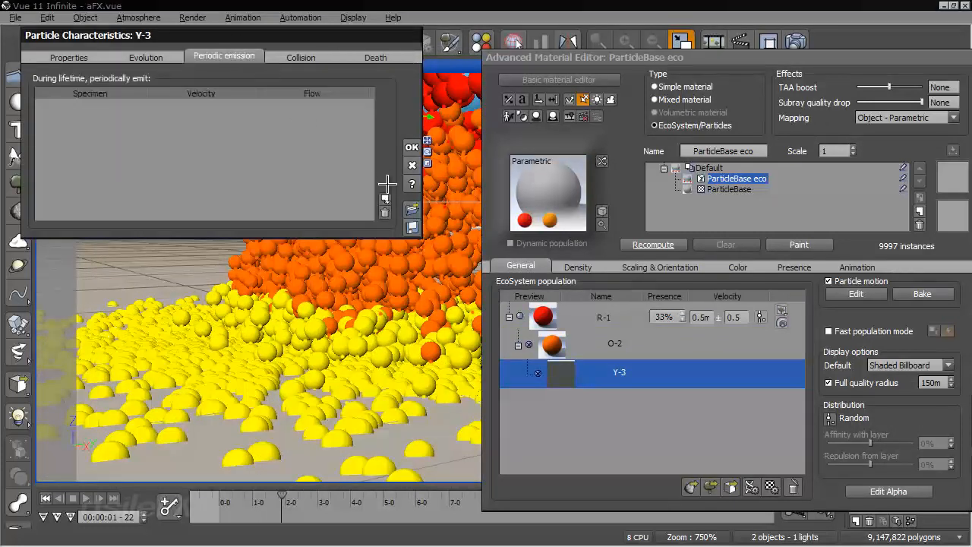
pyautogui.click(386, 198)
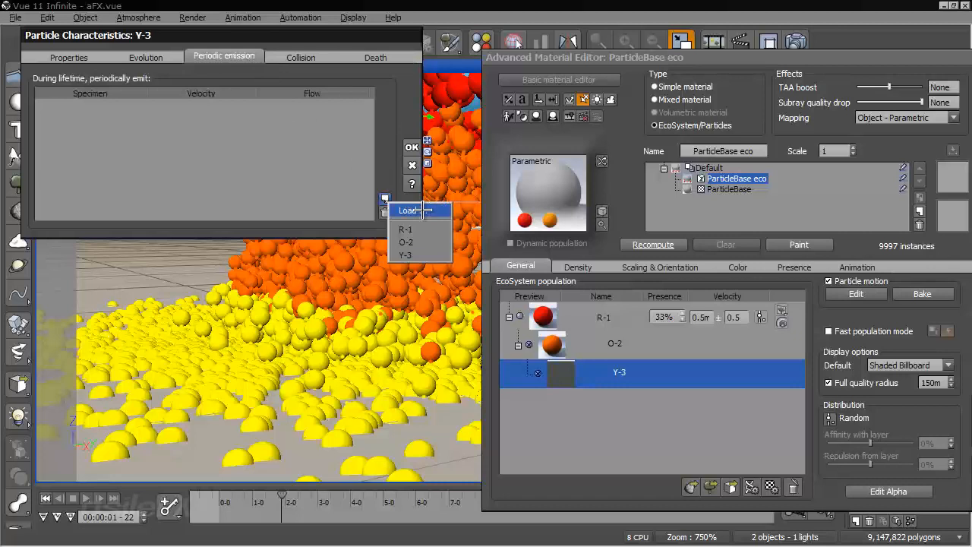
pyautogui.click(423, 211)
pyautogui.click(314, 217)
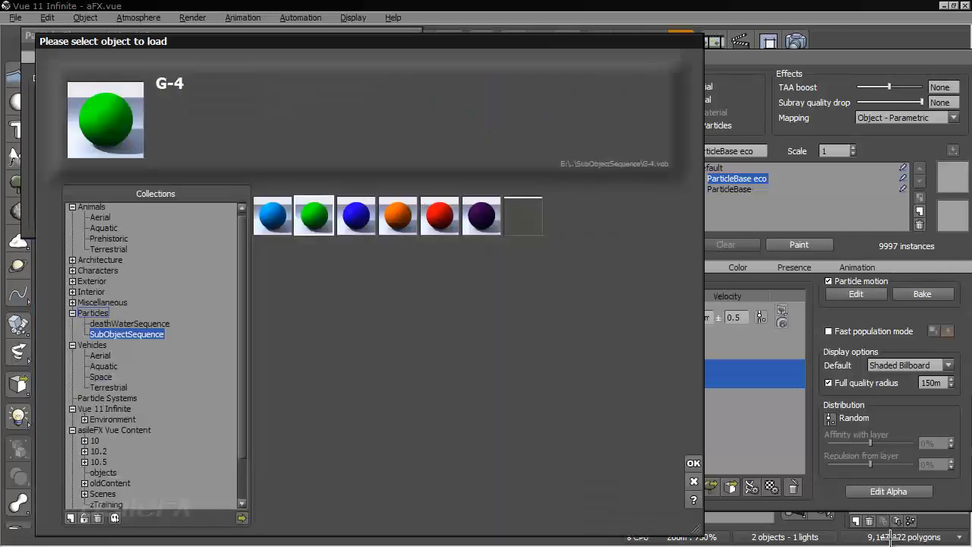
pyautogui.click(693, 462)
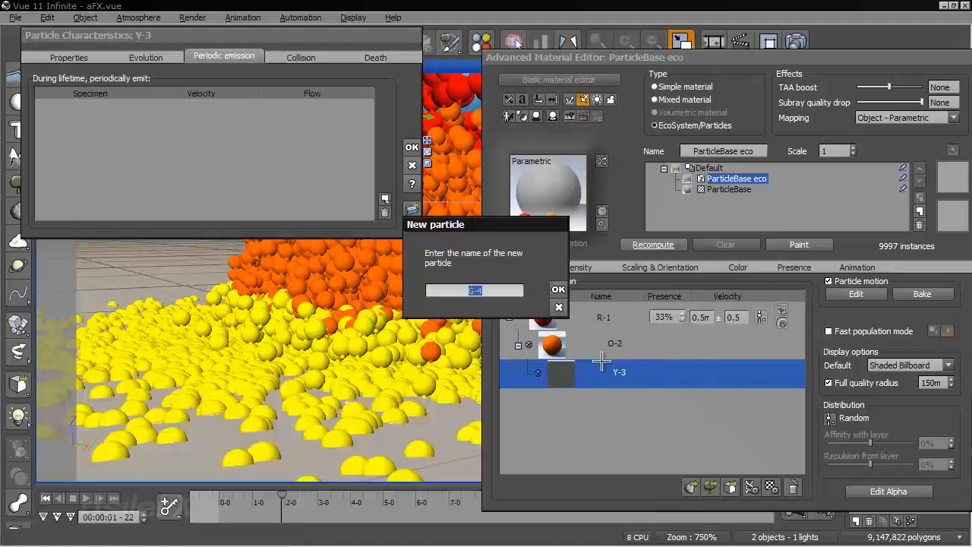
pyautogui.click(563, 289)
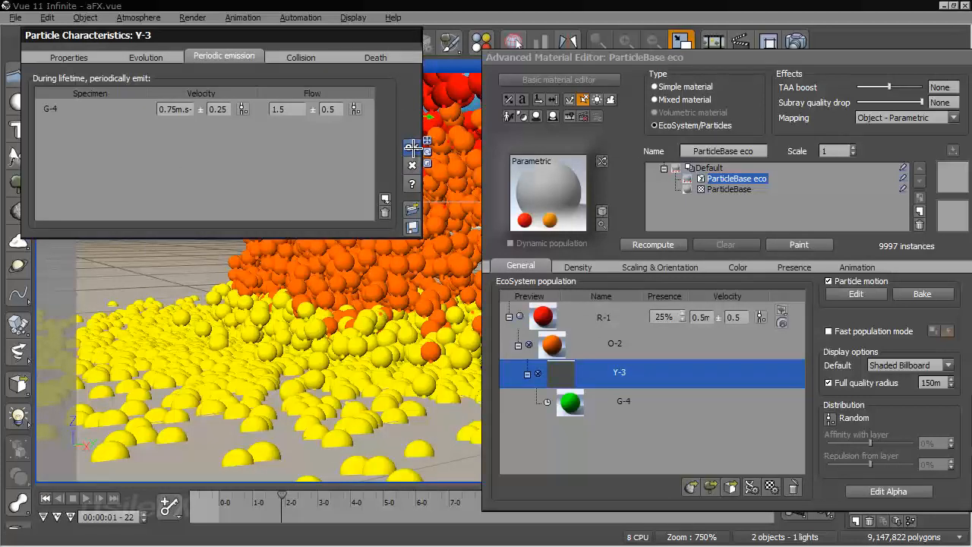
pyautogui.click(412, 164)
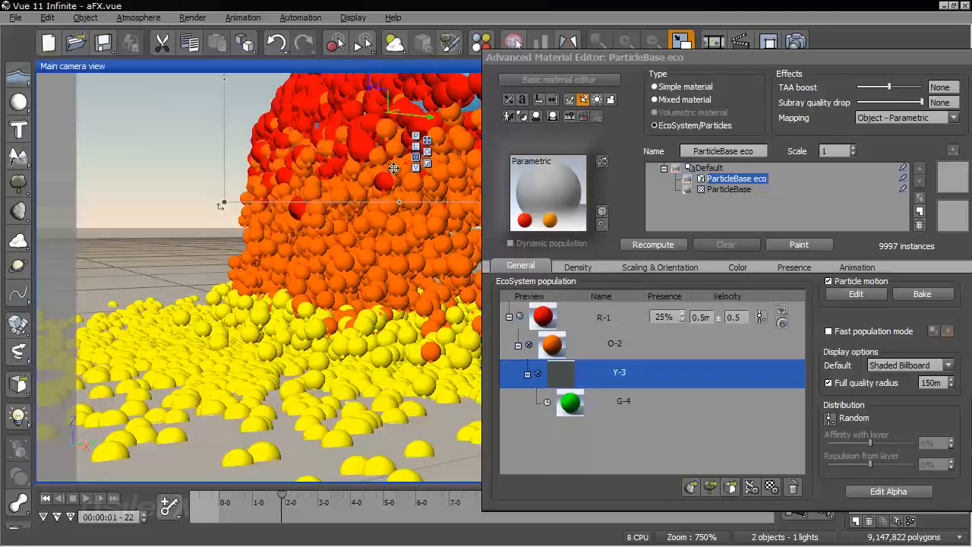
# Scrub from the start to 00:00:01-19 and examine the green G-4 particles among the yellow ones on the ground
pyautogui.moveTo(393, 168); pyautogui.dragTo(343, 168)
pyautogui.click(44, 498)
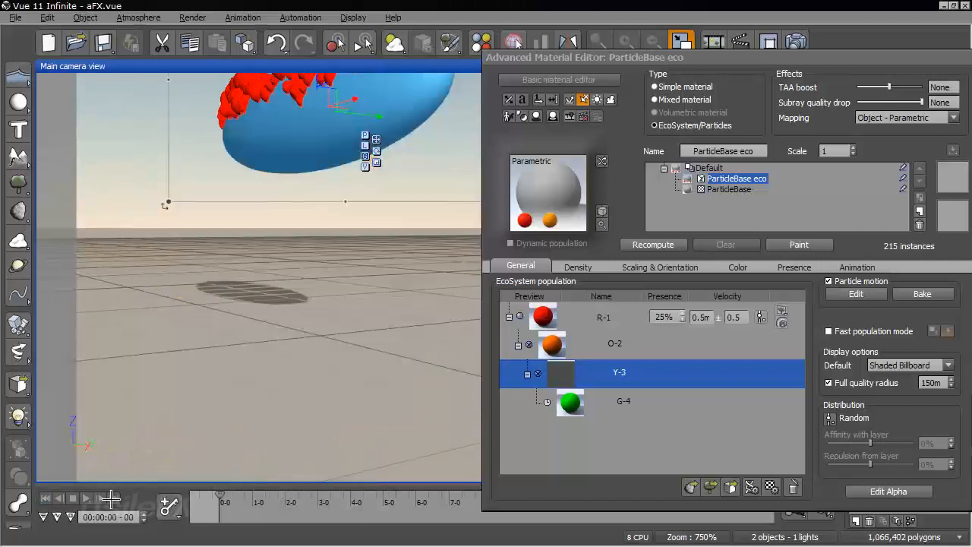
pyautogui.moveTo(223, 499); pyautogui.dragTo(272, 499)
pyautogui.moveTo(273, 411); pyautogui.dragTo(344, 231, button='right')
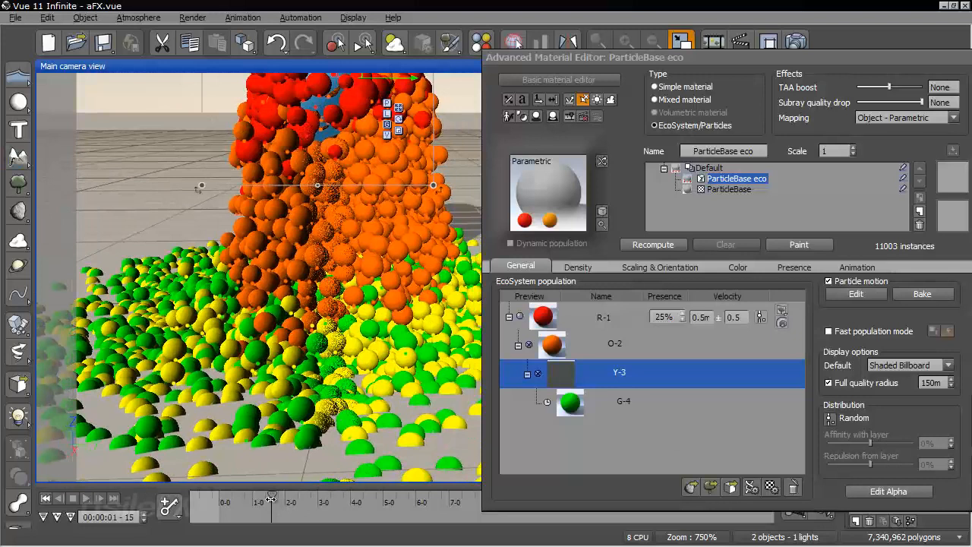
pyautogui.moveTo(272, 498); pyautogui.dragTo(278, 499)
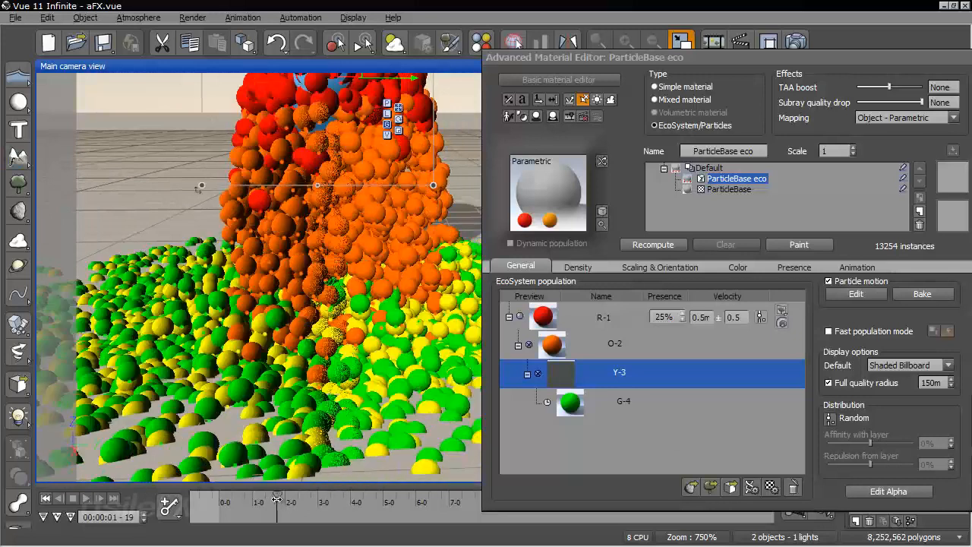
pyautogui.moveTo(264, 442); pyautogui.dragTo(308, 363, button='right')
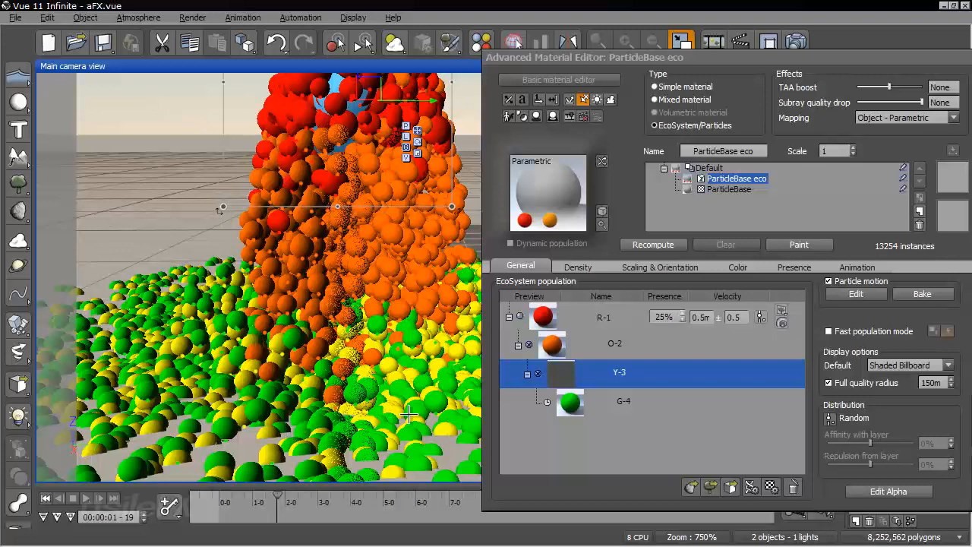
# Review the flow settings of Y-3's periodic G-4 emission and inspect the particle hierarchy and spread from several angles
pyautogui.doubleClick(673, 379)
pyautogui.click(328, 109)
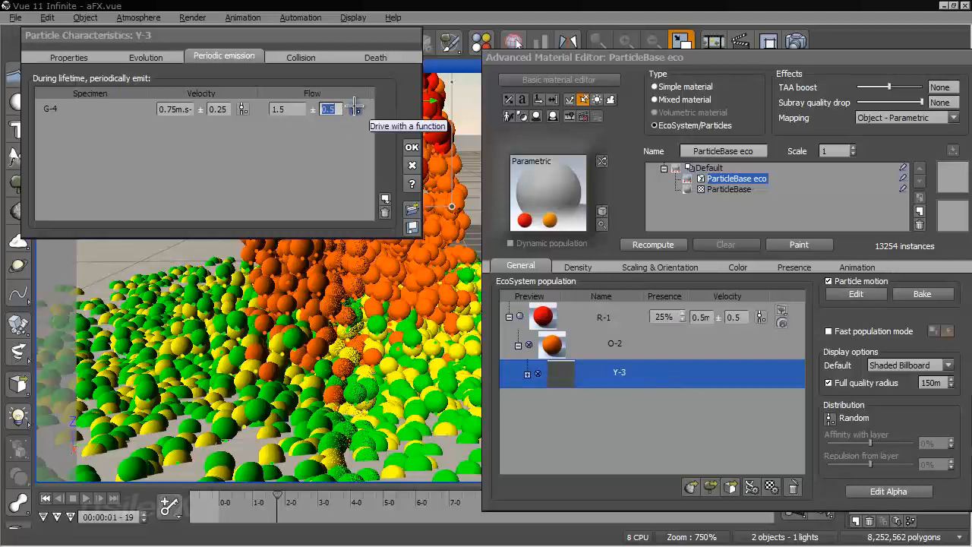
pyautogui.click(411, 145)
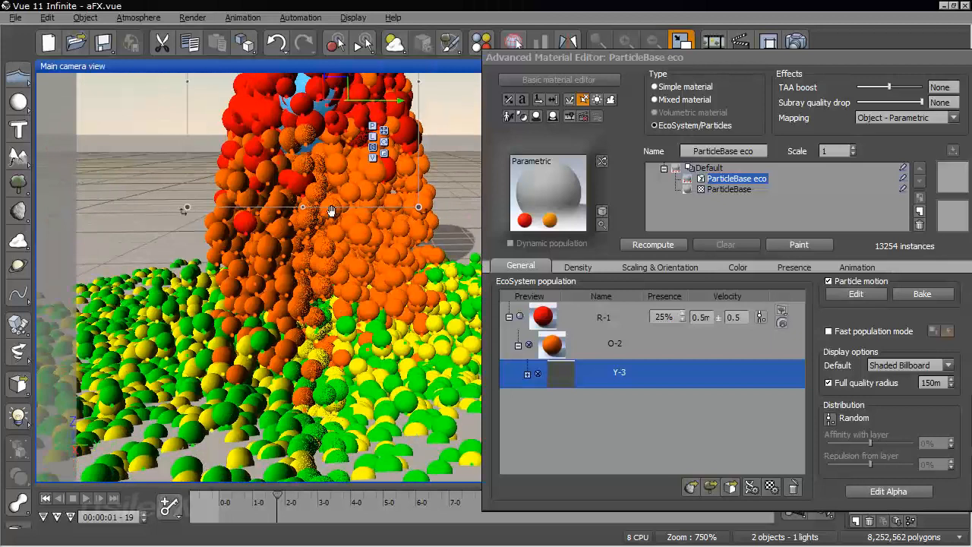
pyautogui.click(528, 373)
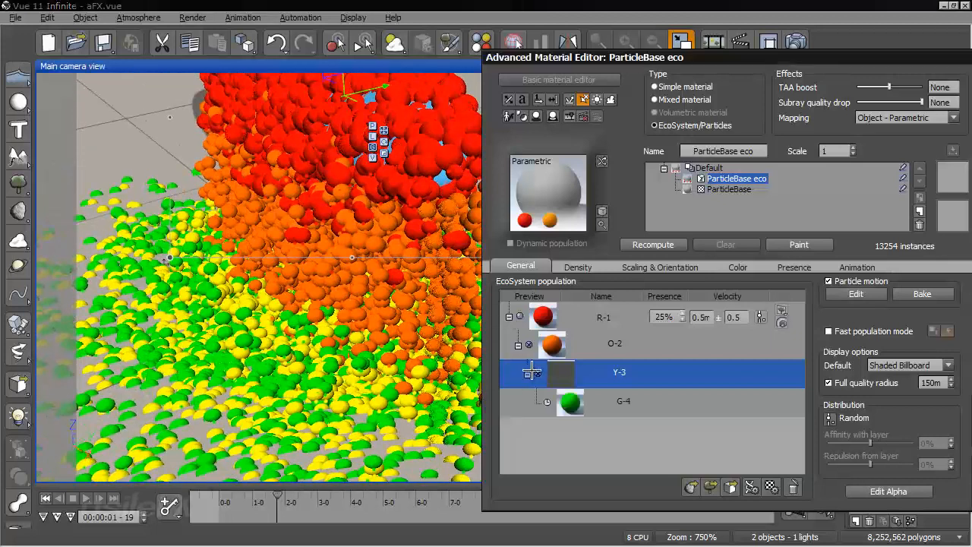
pyautogui.moveTo(386, 260); pyautogui.dragTo(401, 240, button='right')
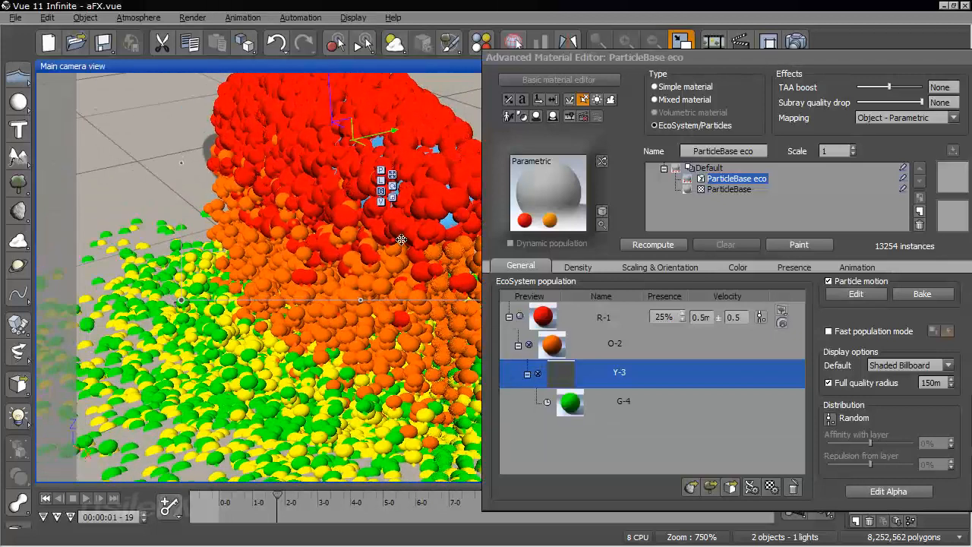
pyautogui.click(608, 315)
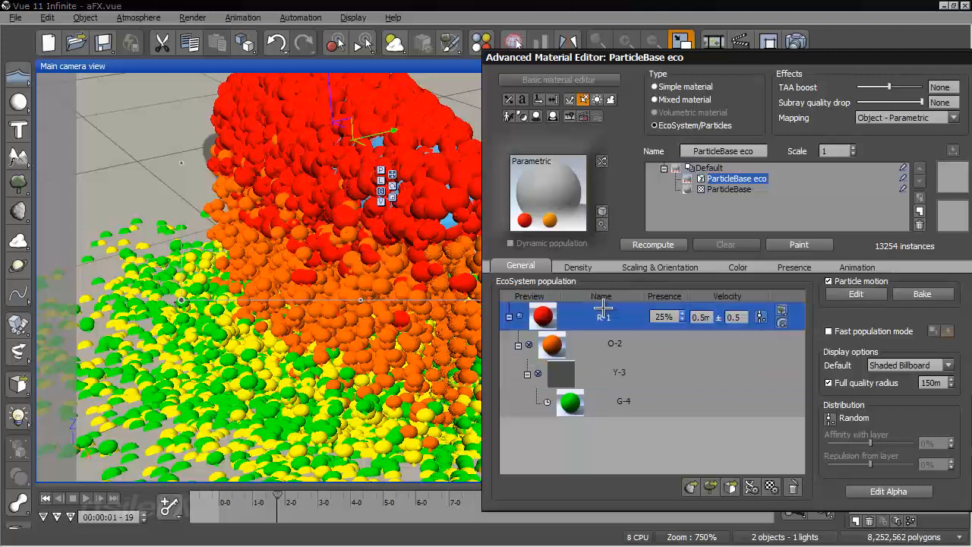
pyautogui.moveTo(331, 383); pyautogui.dragTo(337, 262, button='right')
# Make the O-2 particles emit B-5, the light blue sphere from the SubObjectSequence collection, upon collision
pyautogui.doubleClick(686, 341)
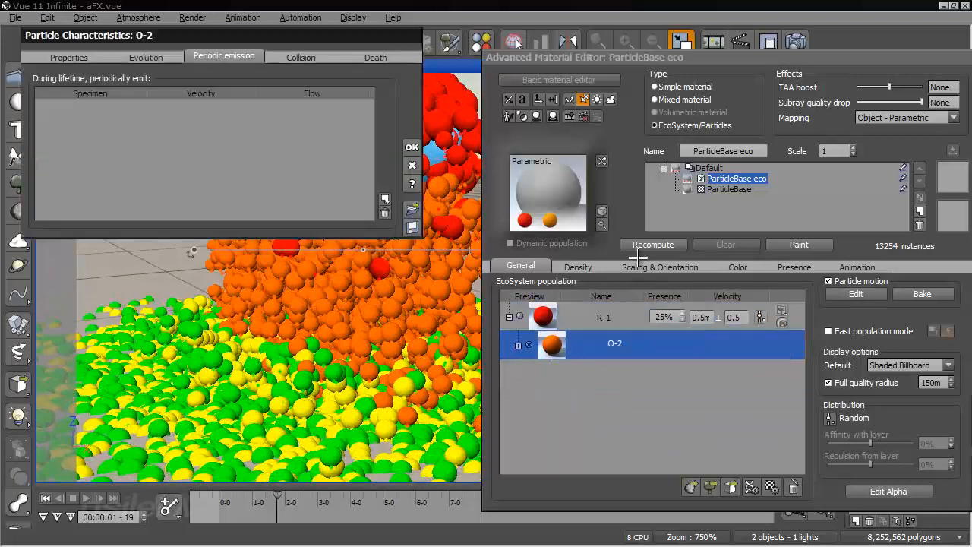
pyautogui.click(303, 55)
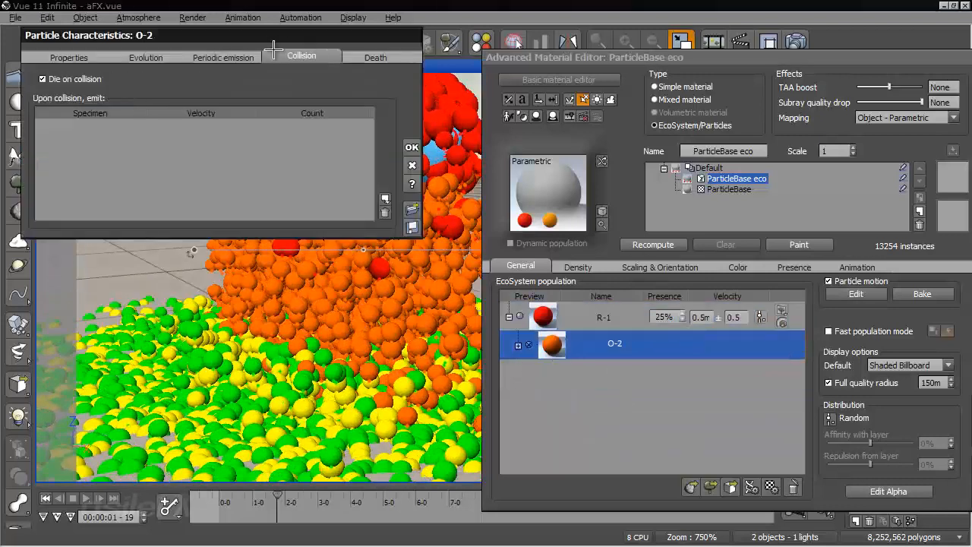
pyautogui.click(386, 200)
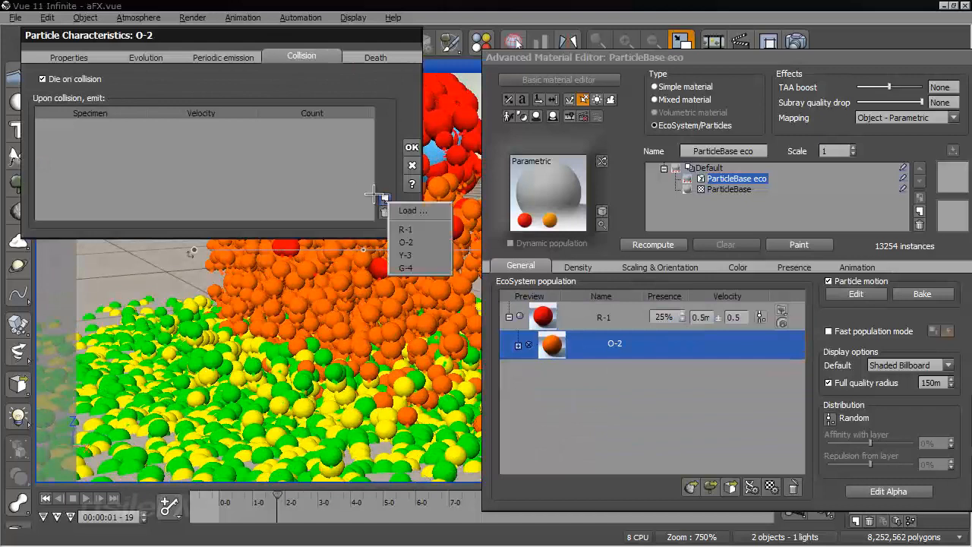
pyautogui.click(430, 212)
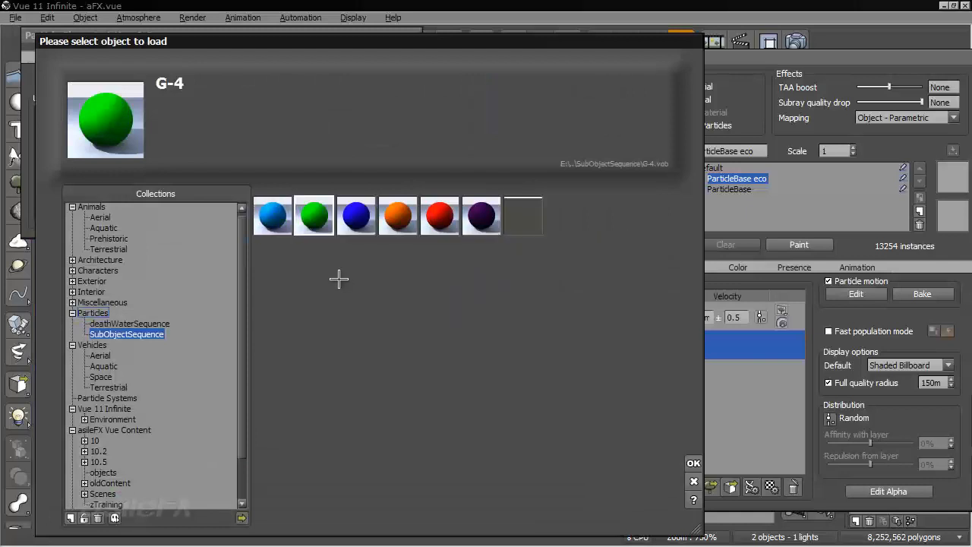
pyautogui.click(273, 216)
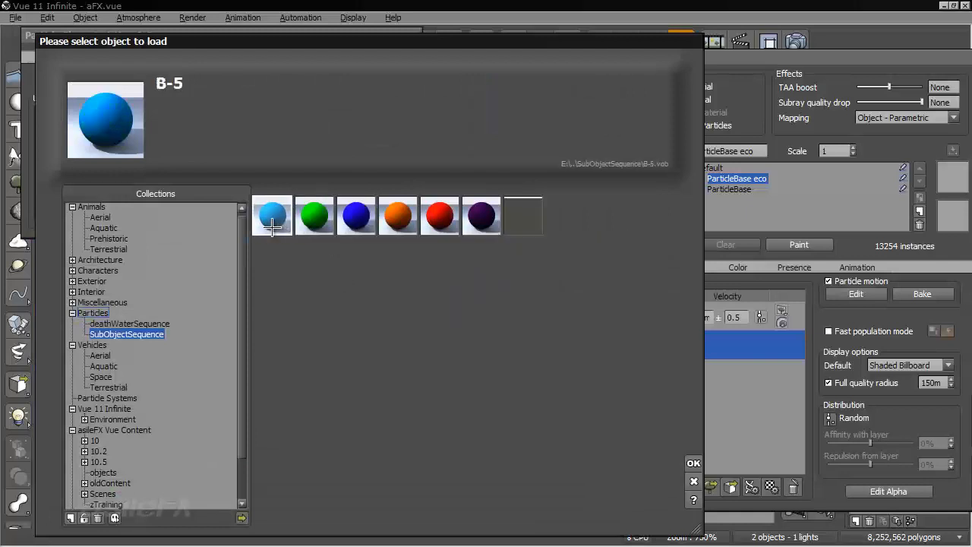
pyautogui.click(693, 464)
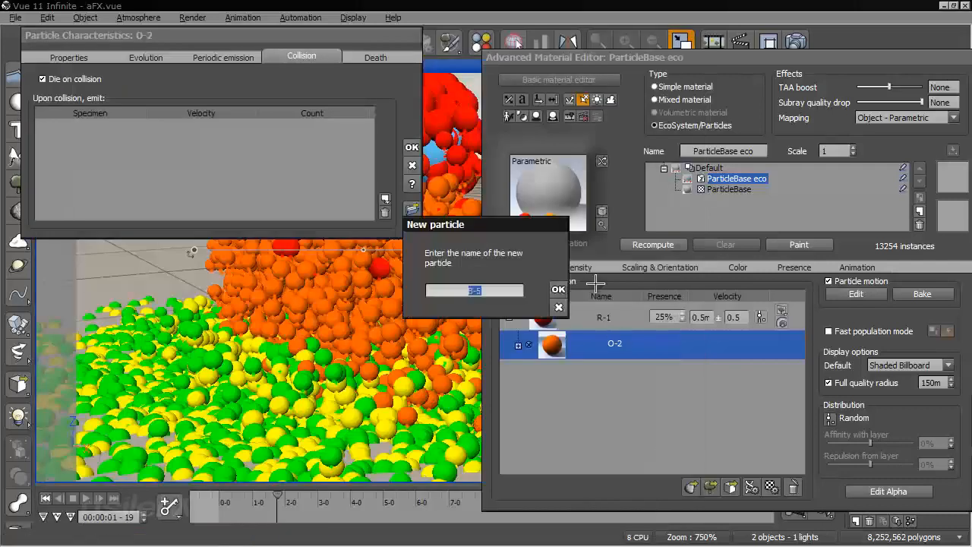
pyautogui.click(559, 288)
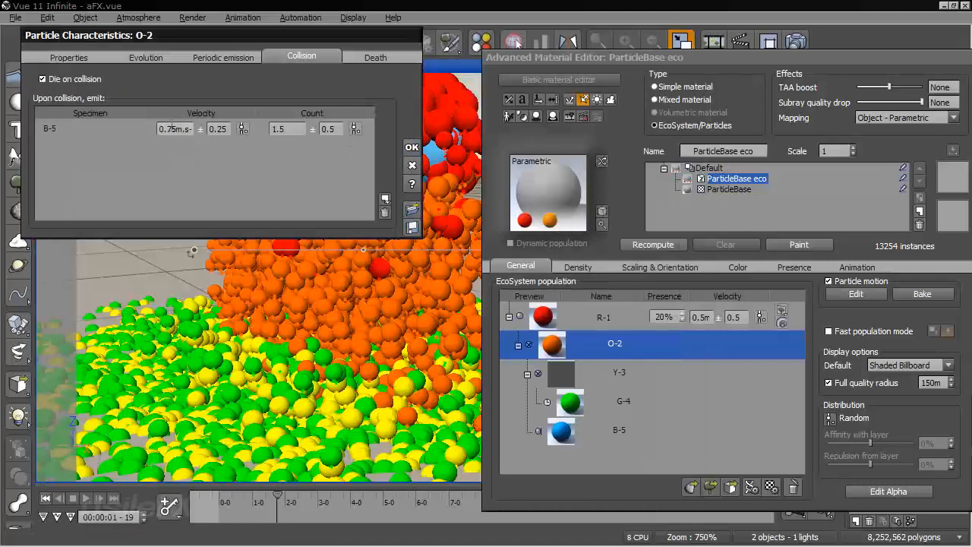
# Set the velocity of the B-5 particles that O-2 emits upon collision to 2 ± 1
pyautogui.click(182, 129)
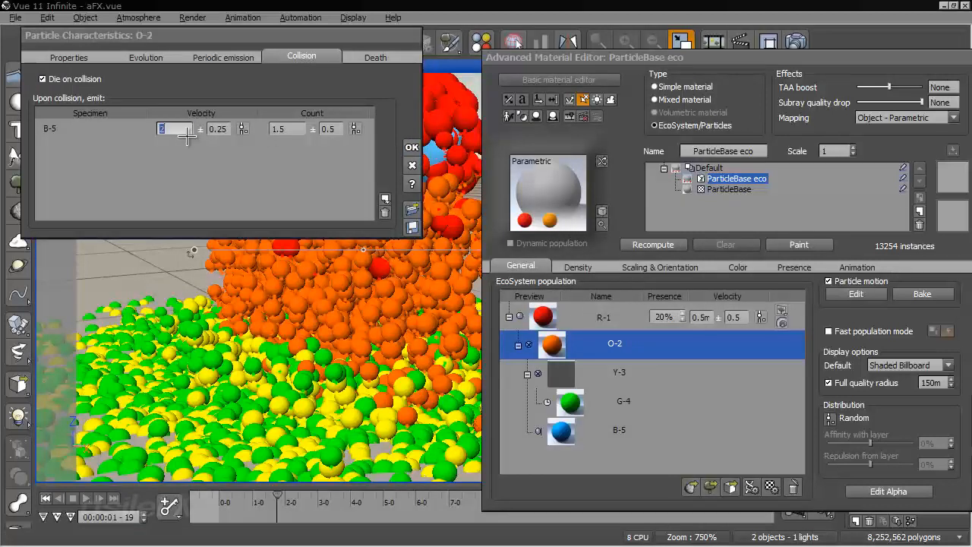
pyautogui.click(217, 131)
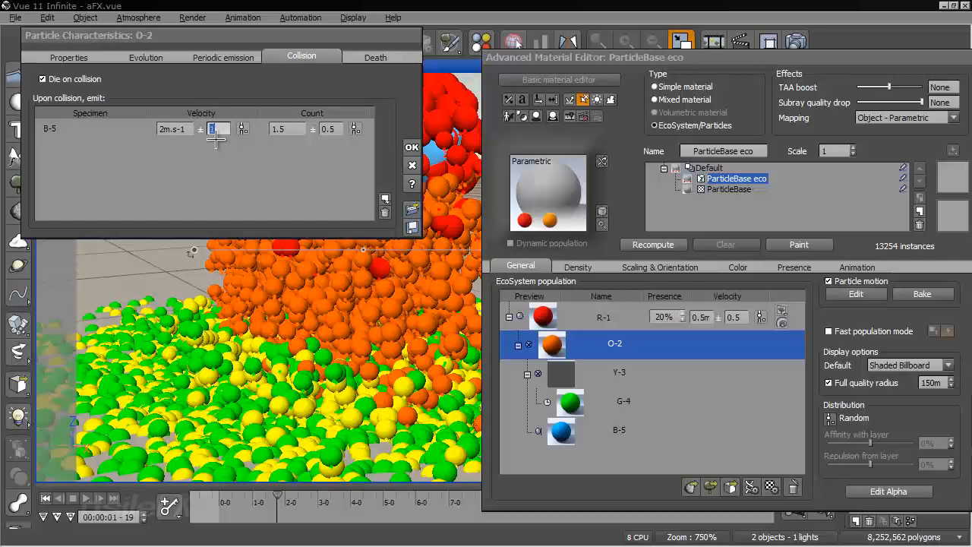
pyautogui.click(283, 130)
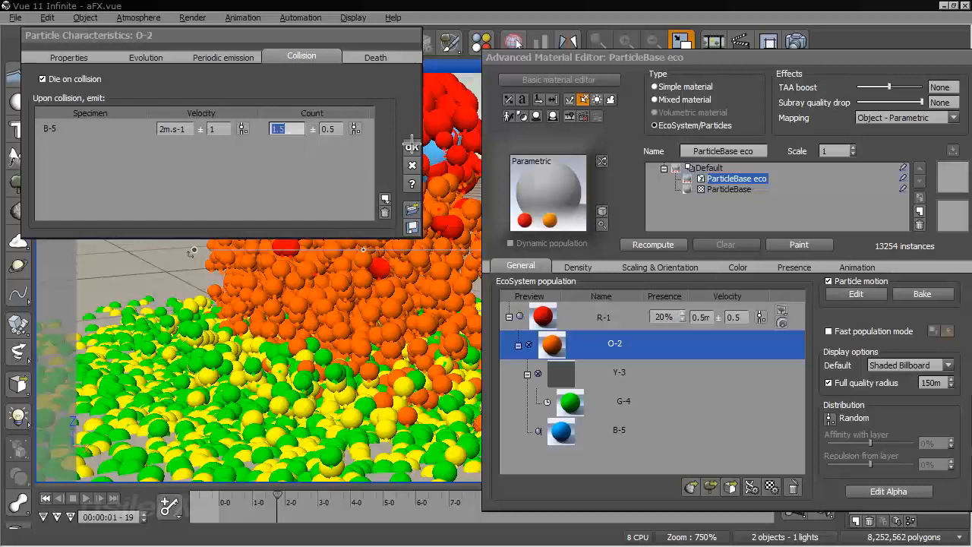
pyautogui.click(412, 165)
# Scrub from the start to 00:00:01-05 to check the blue B-5 particles, and close the material editor keeping its changes
pyautogui.click(46, 498)
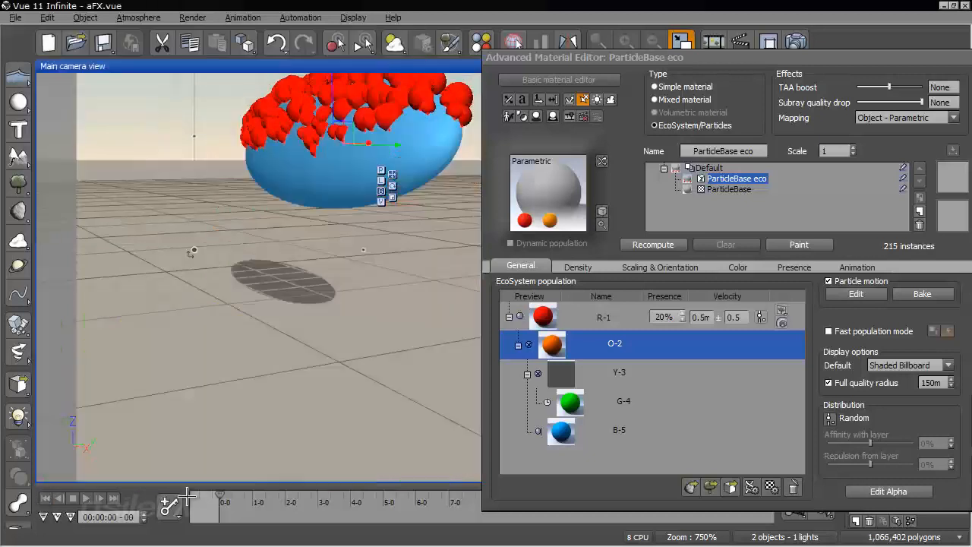
pyautogui.moveTo(226, 495); pyautogui.dragTo(259, 493)
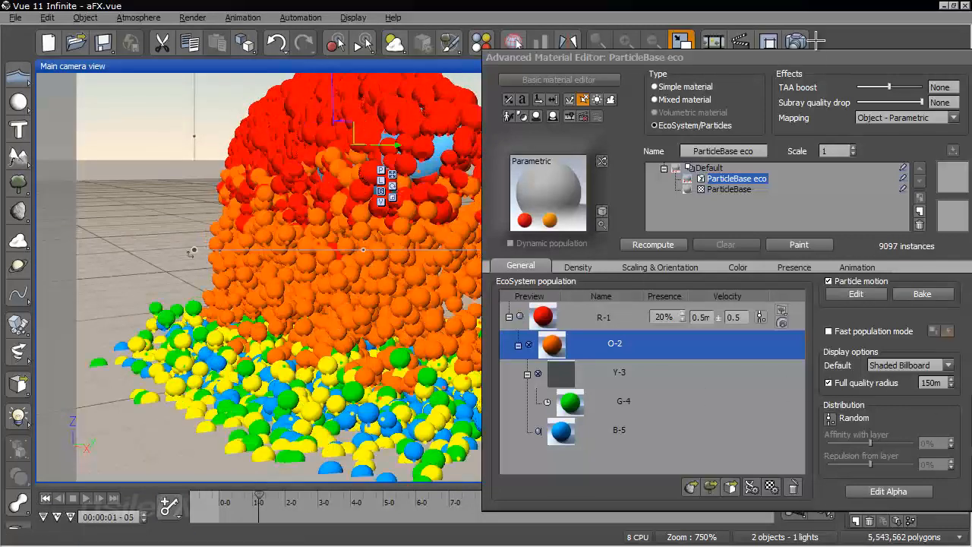
pyautogui.moveTo(815, 62); pyautogui.dragTo(638, 29)
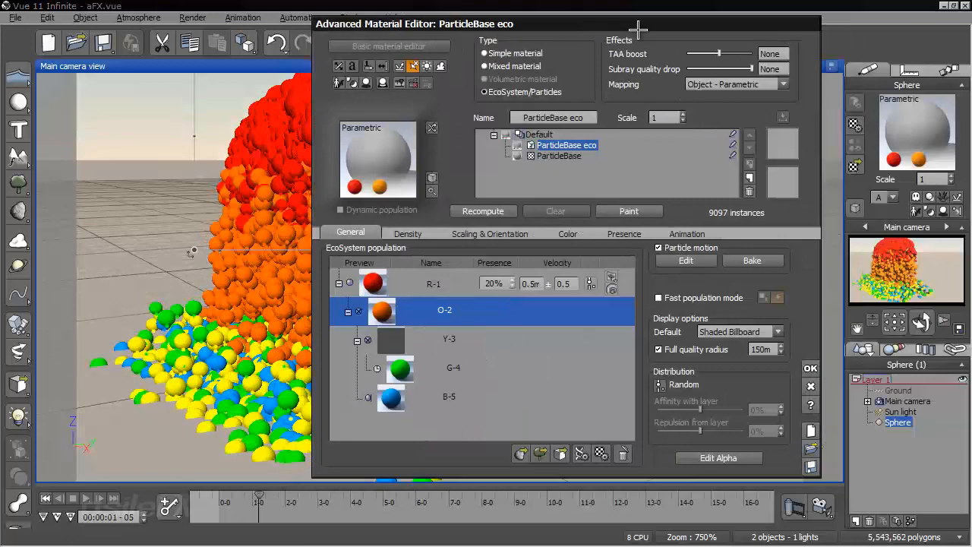
pyautogui.click(812, 367)
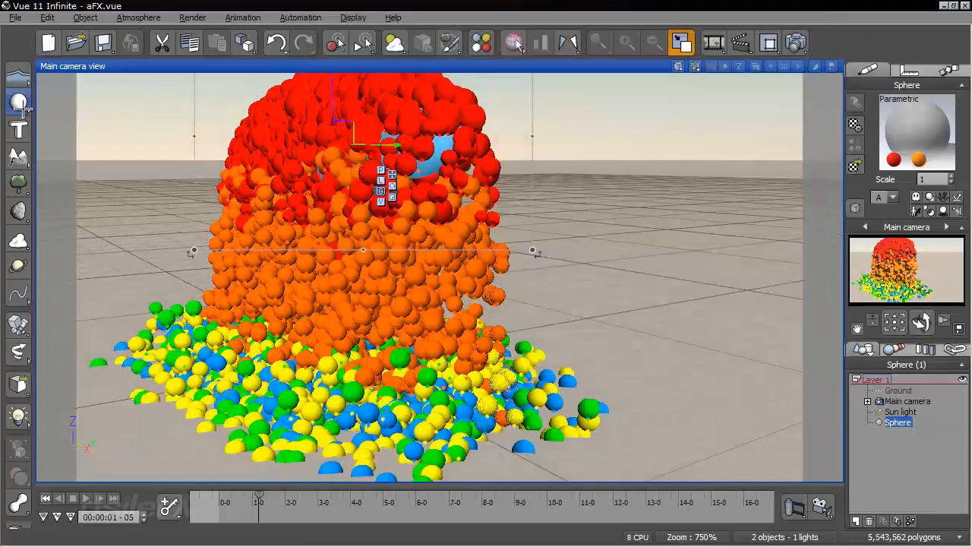
# Add a pyramid to the scene and scale it down to roughly half its initial size
pyautogui.moveTo(25, 94)
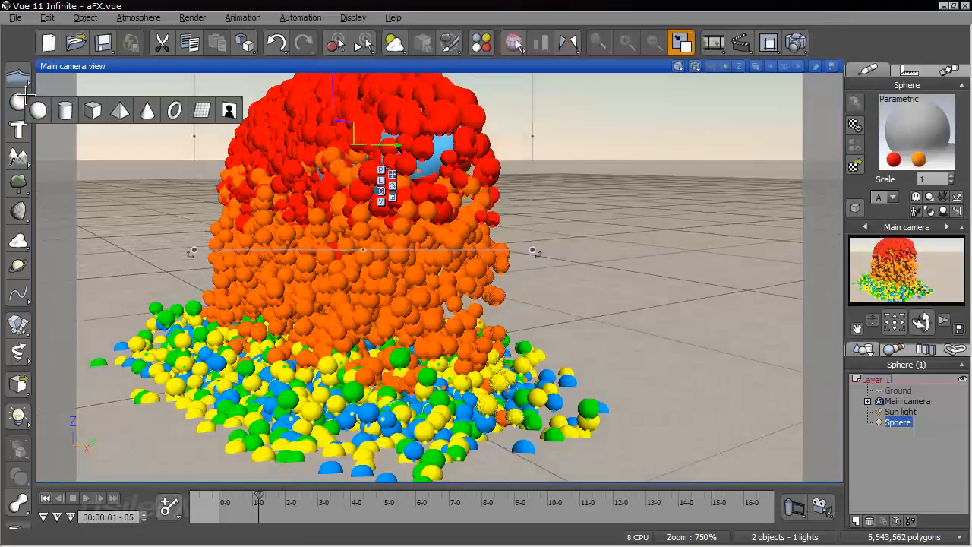
pyautogui.click(120, 110)
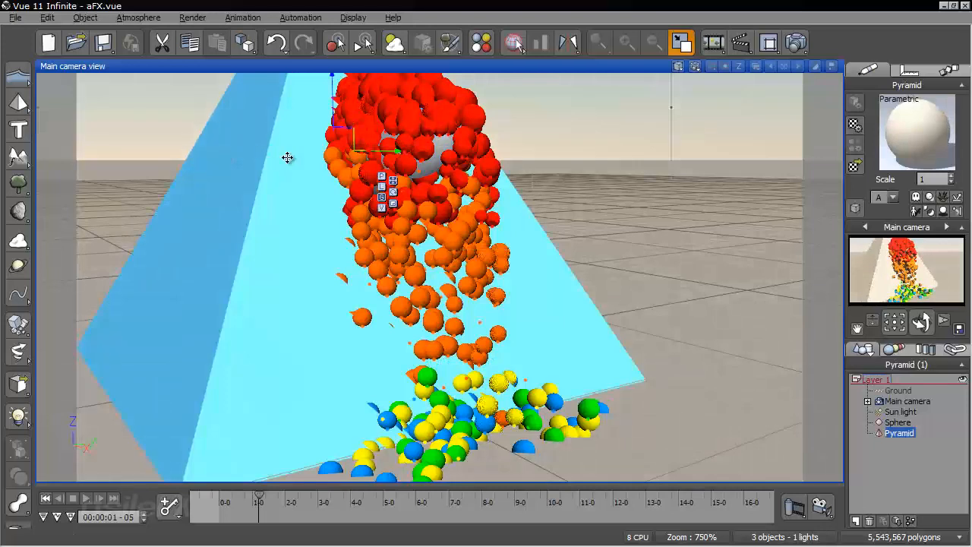
pyautogui.click(394, 202)
pyautogui.moveTo(336, 167); pyautogui.dragTo(128, 251)
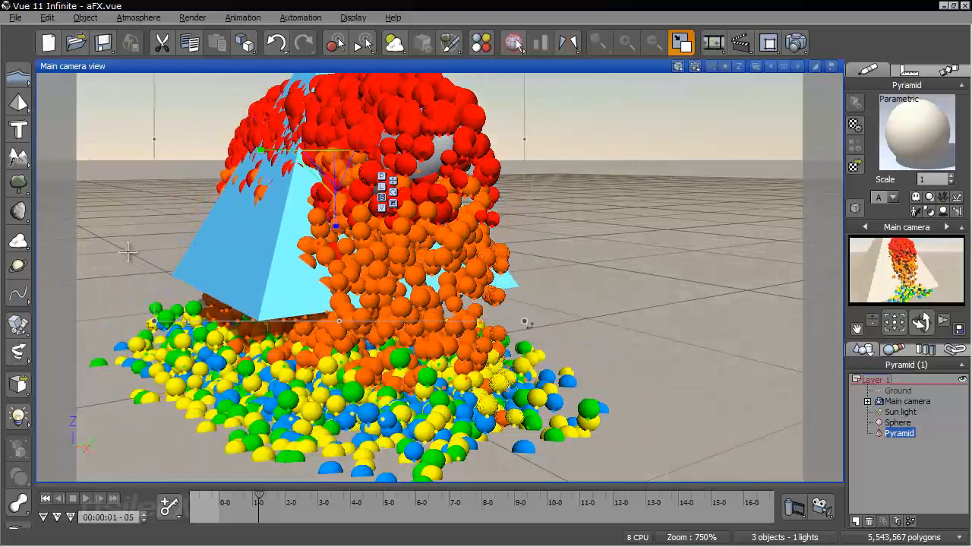
# Rotate the pyramid slightly, lower it onto the ground beneath the flattened sphere, and return to the first frame
pyautogui.click(394, 192)
pyautogui.moveTo(302, 153); pyautogui.dragTo(286, 155)
pyautogui.click(393, 181)
pyautogui.moveTo(326, 98); pyautogui.dragTo(319, 223)
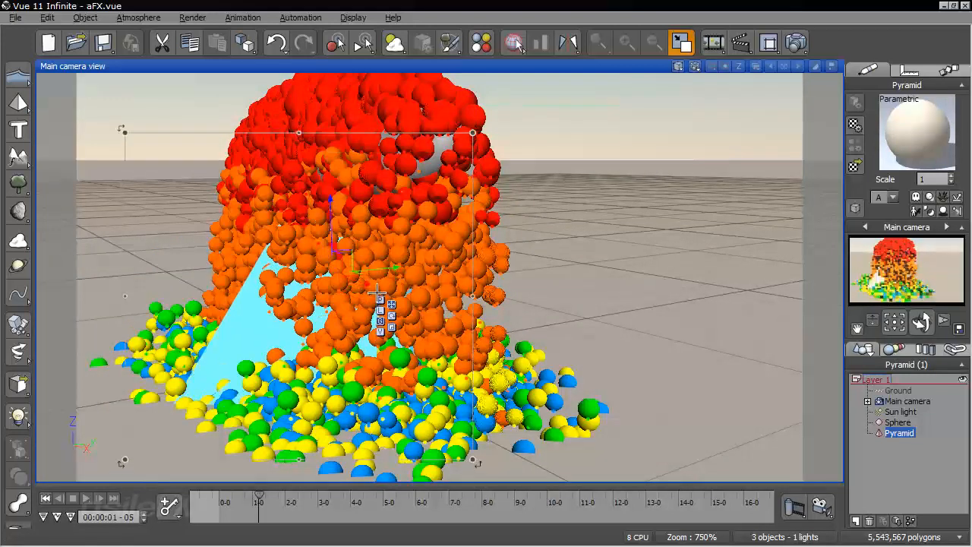
pyautogui.click(46, 499)
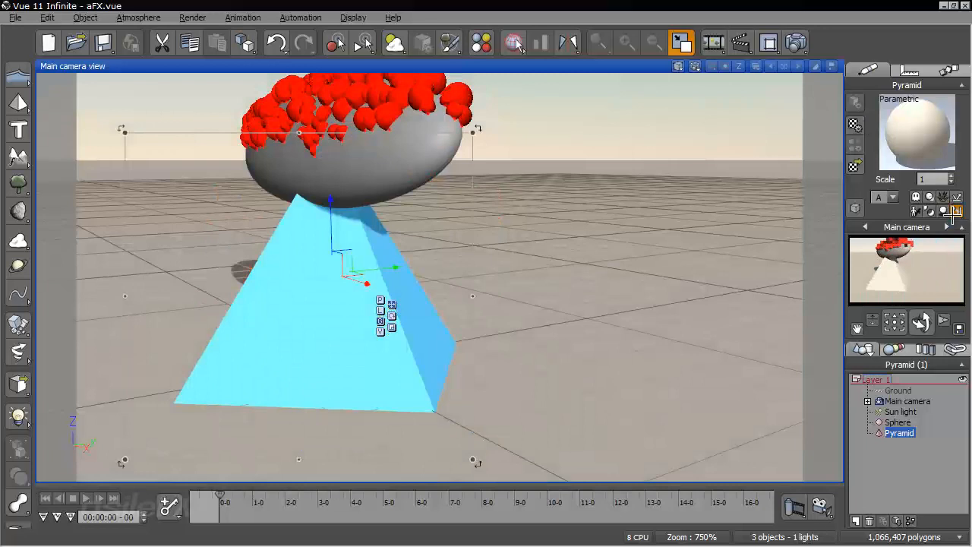
# Scrub the animation from the start to 00:00:01-13 and check from different angles how the particles collide with the pyramid
pyautogui.click(394, 240)
pyautogui.moveTo(393, 240); pyautogui.dragTo(466, 256, button='right')
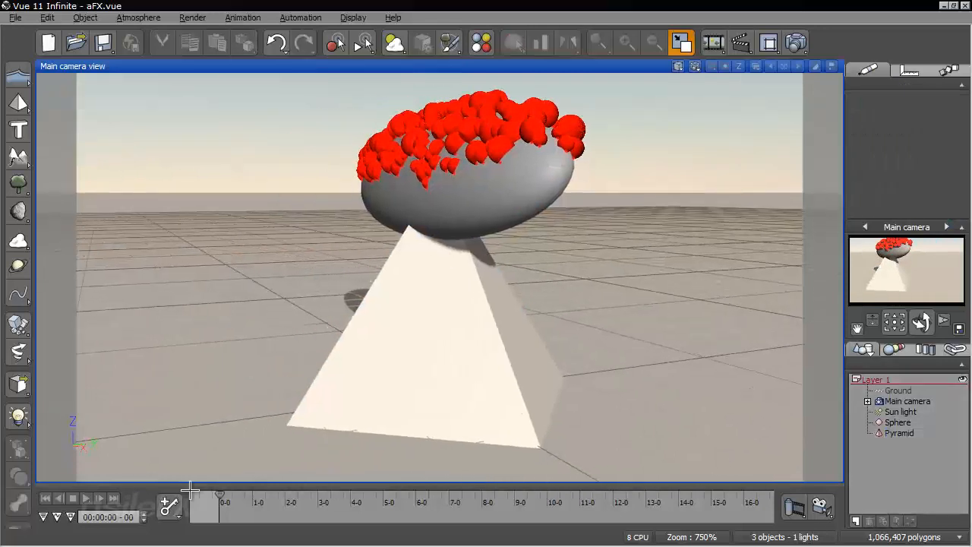
pyautogui.moveTo(219, 497); pyautogui.dragTo(264, 502)
pyautogui.moveTo(372, 255); pyautogui.dragTo(426, 245, button='right')
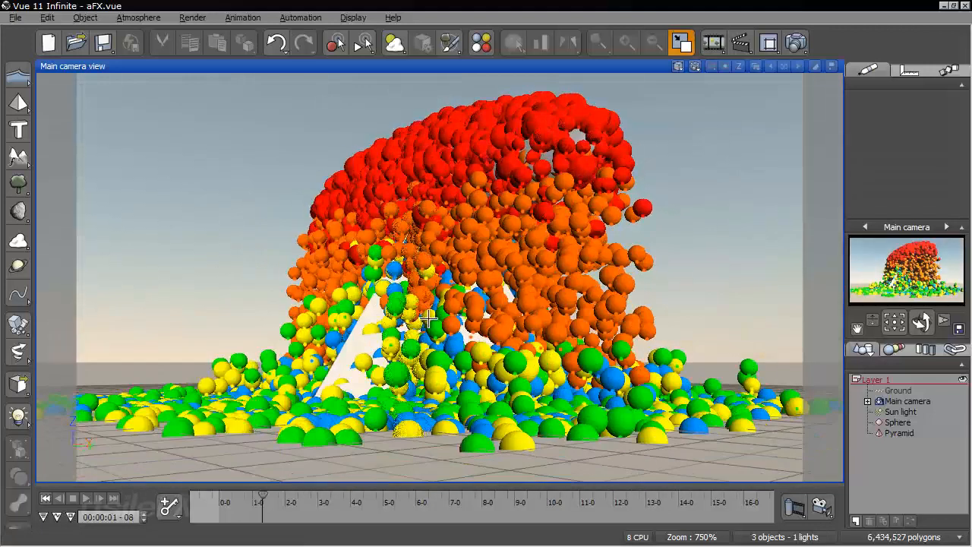
pyautogui.moveTo(429, 319); pyautogui.dragTo(339, 251, button='right')
pyautogui.moveTo(340, 313); pyautogui.dragTo(265, 262, button='right')
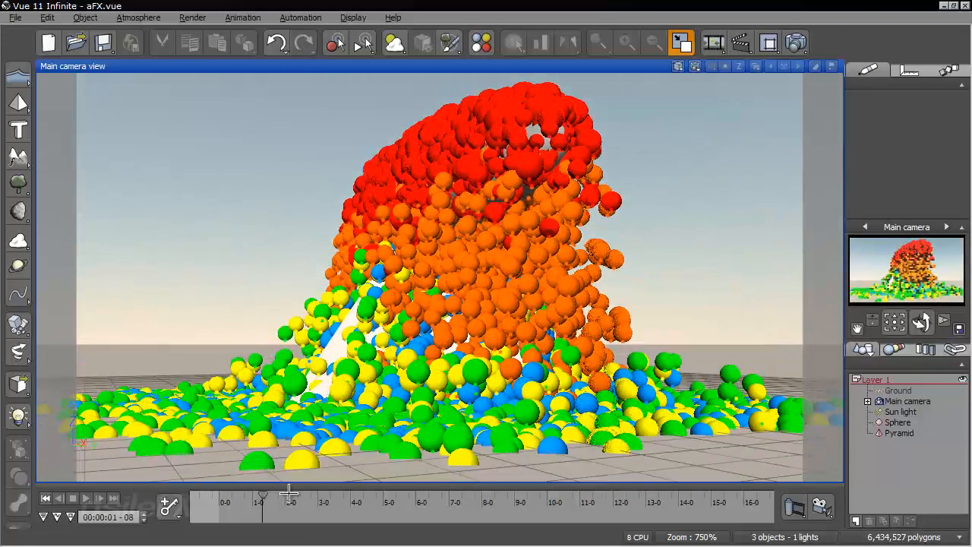
pyautogui.click(269, 494)
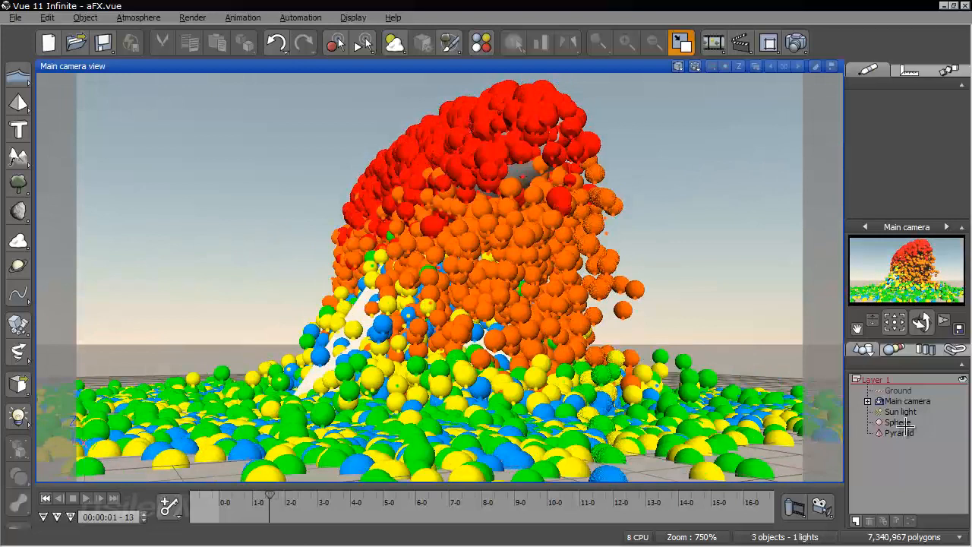
# Open the flattened sphere's particle material and examine the periodic emission and collision settings of the Y-3 particles
pyautogui.click(902, 413)
pyautogui.click(902, 423)
pyautogui.doubleClick(907, 137)
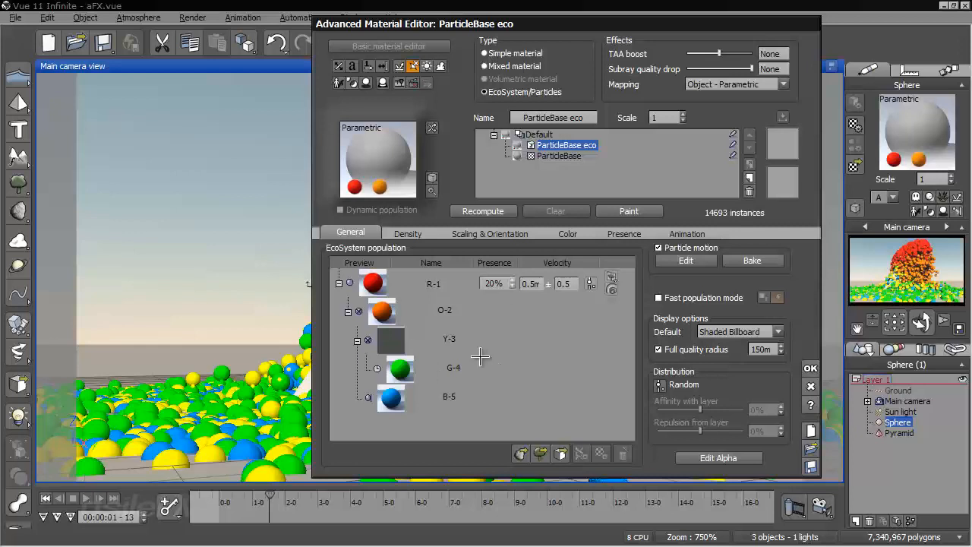
pyautogui.doubleClick(480, 346)
pyautogui.click(210, 58)
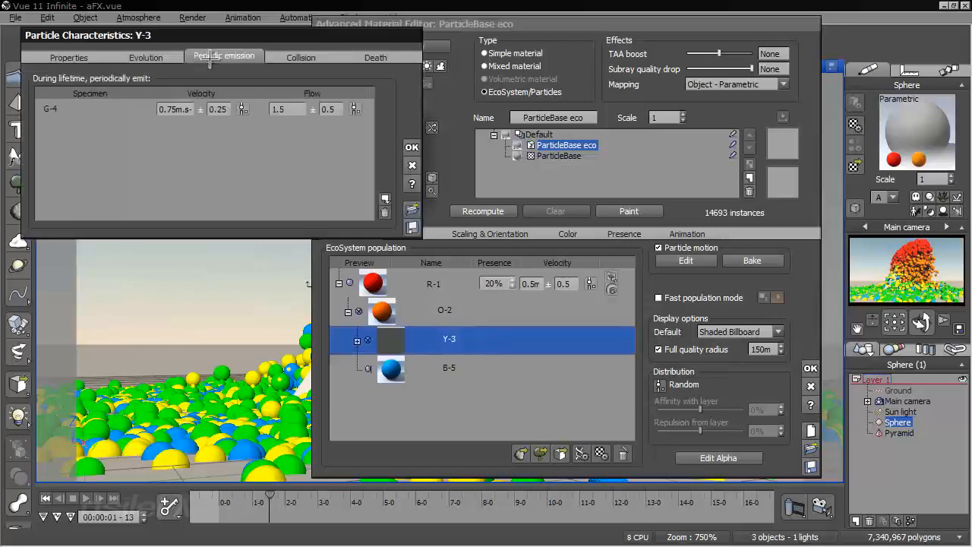
pyautogui.click(178, 108)
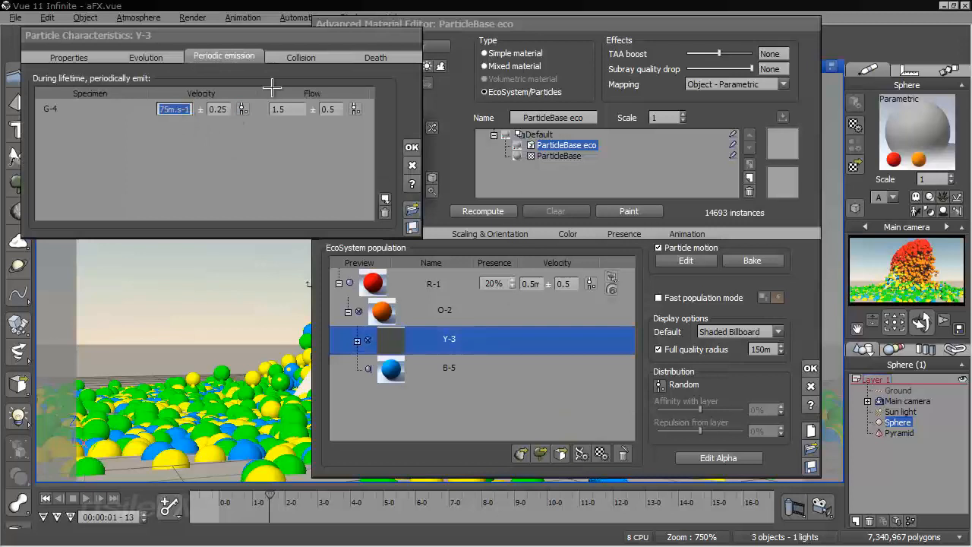
pyautogui.click(302, 58)
# Set the velocity of the B-5 particles that O-2 emits upon collision to 5 and preview the result at 00:00:01-20
pyautogui.doubleClick(446, 304)
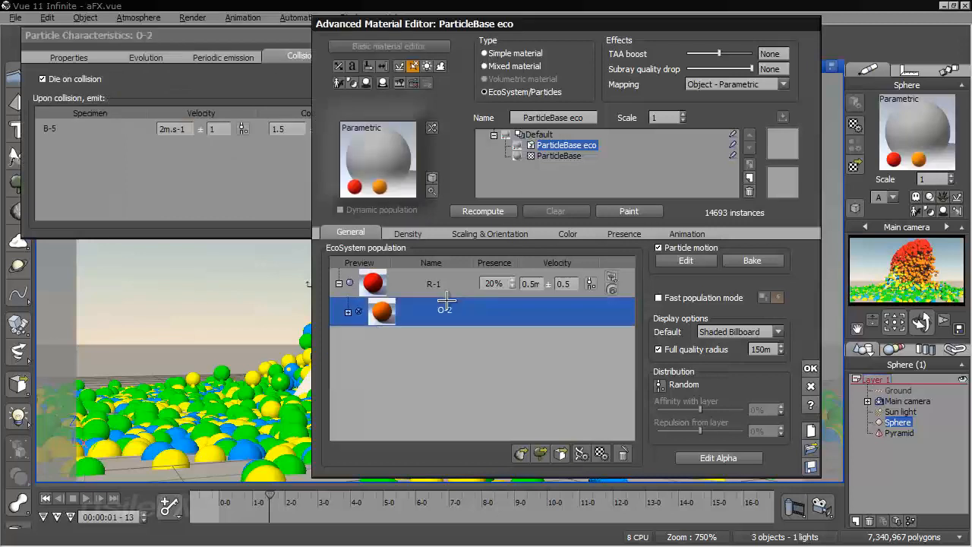
pyautogui.click(230, 170)
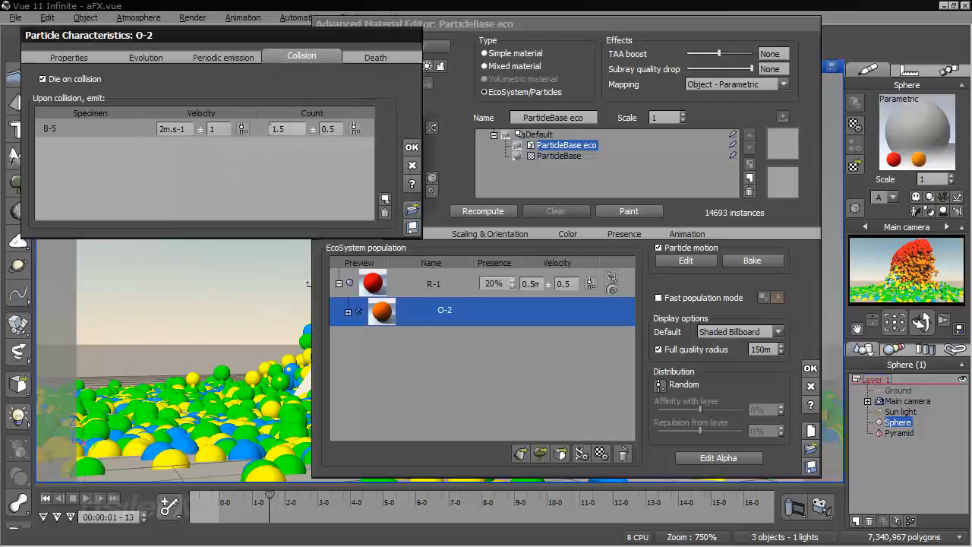
pyautogui.doubleClick(174, 128)
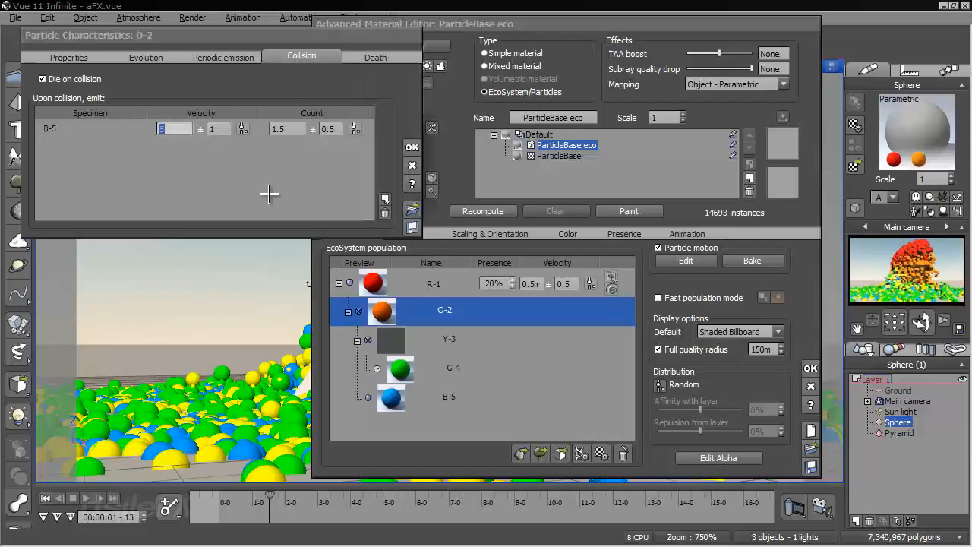
pyautogui.write('5')
pyautogui.press('Return')
pyautogui.click(411, 147)
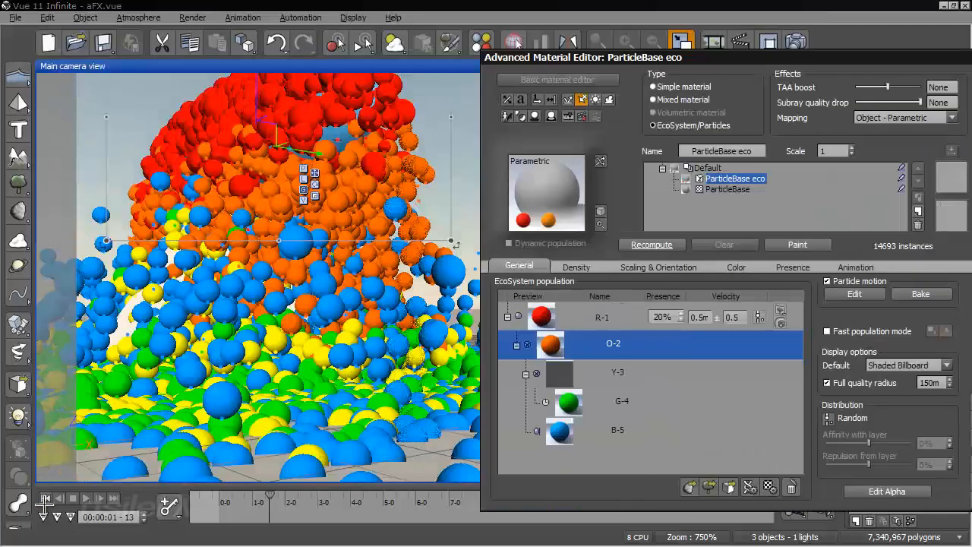
pyautogui.moveTo(217, 498); pyautogui.dragTo(275, 491)
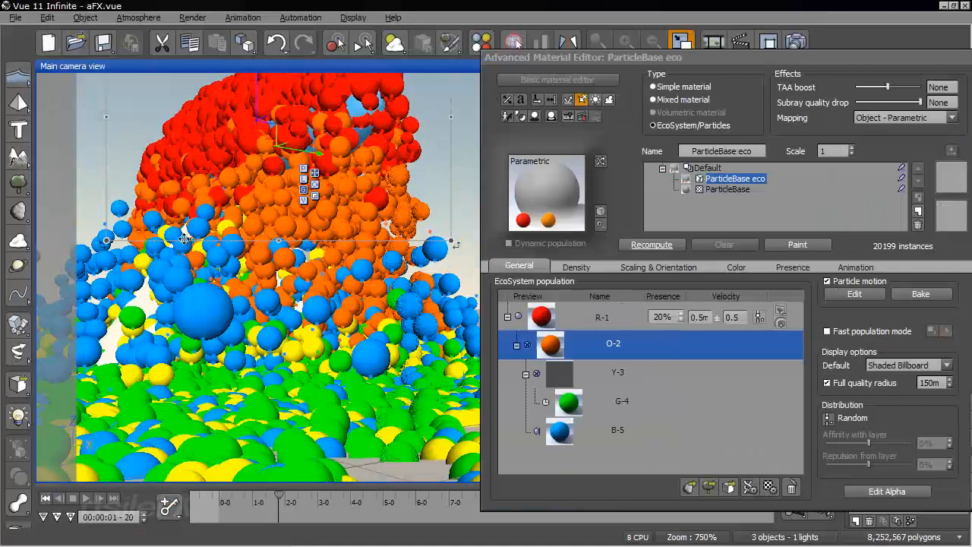
pyautogui.moveTo(11, 325); pyautogui.dragTo(371, 277, button='right')
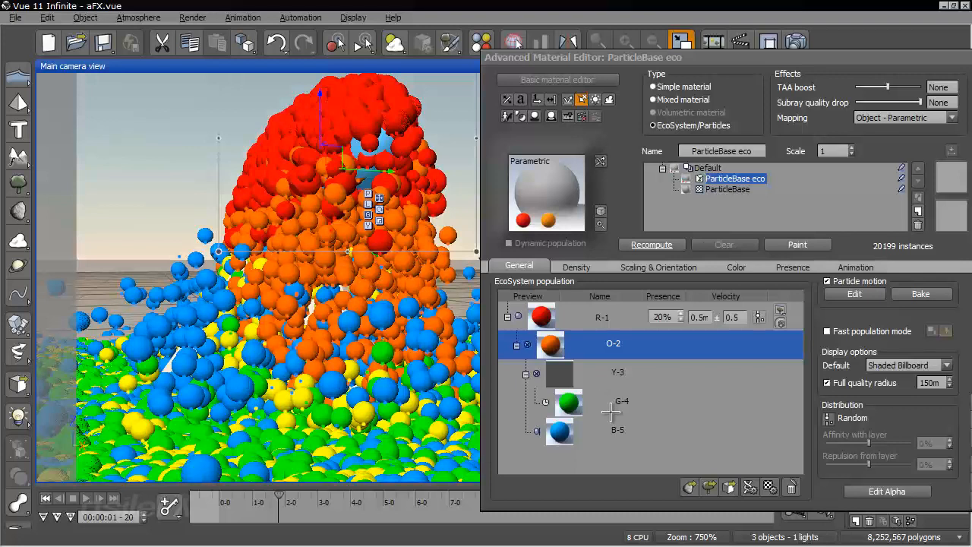
# Add I-6 from the SubObjectSequence collection as a second specimen that the O-2 particles emit upon collision
pyautogui.doubleClick(655, 339)
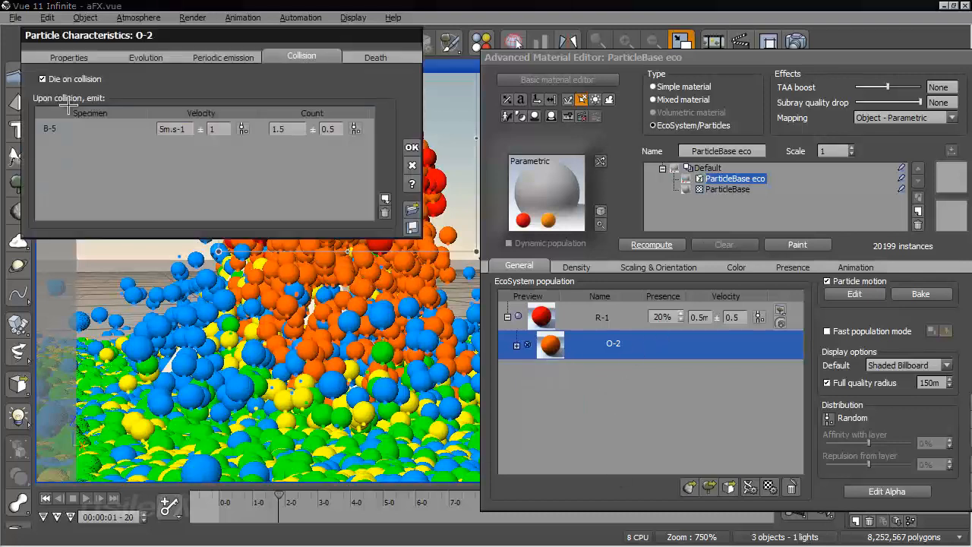
pyautogui.click(384, 196)
pyautogui.click(403, 210)
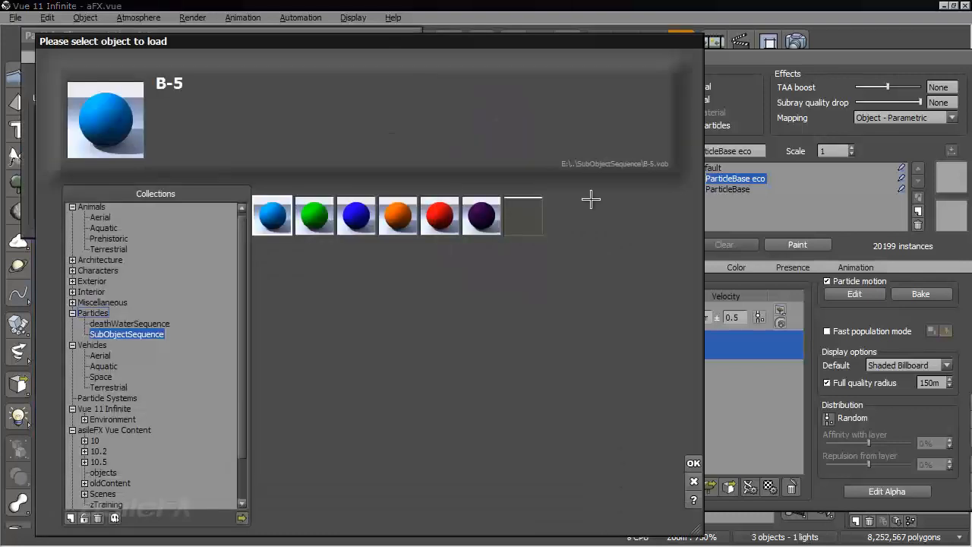
pyautogui.click(356, 216)
pyautogui.click(693, 463)
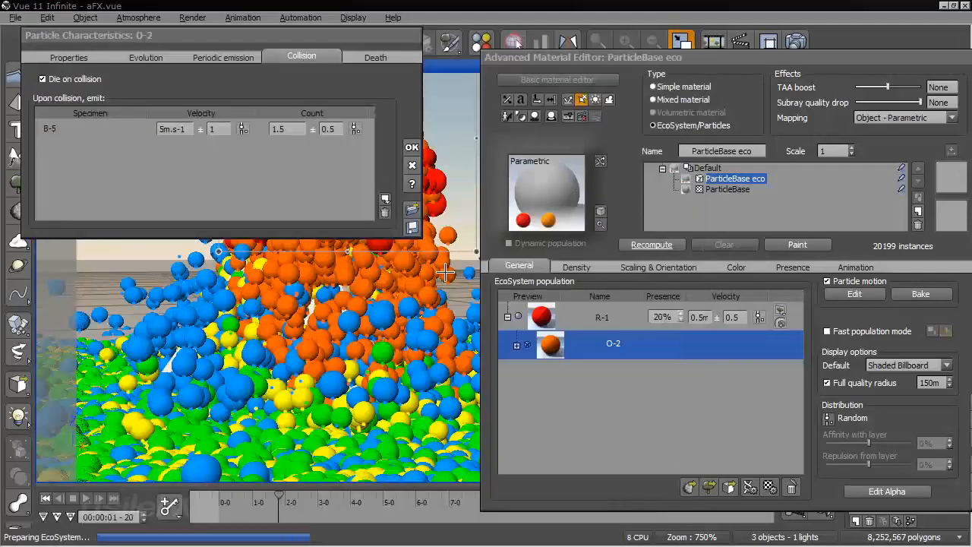
pyautogui.click(558, 290)
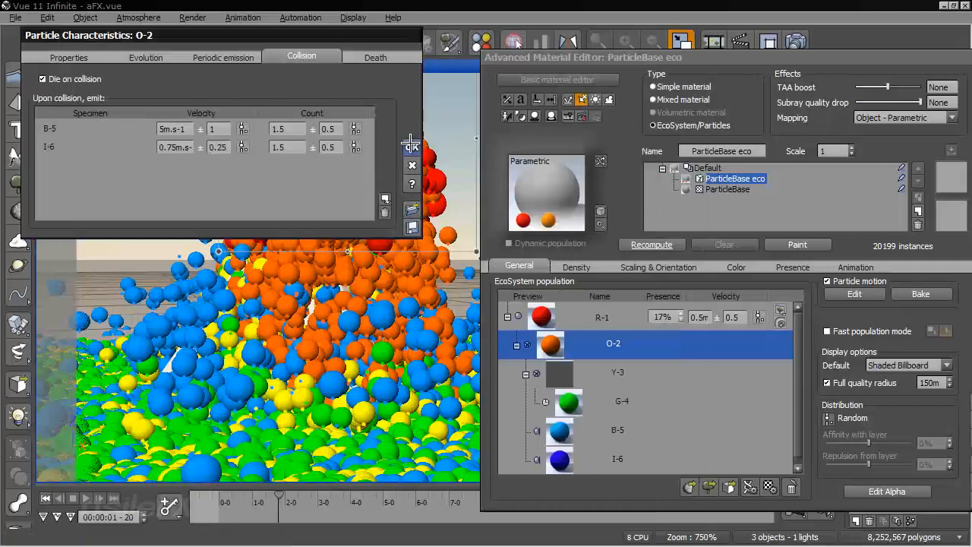
# Set the collision velocity of the I-6 particles to 4 and their count to 3, keeping the changes to O-2
pyautogui.click(174, 148)
pyautogui.write('4')
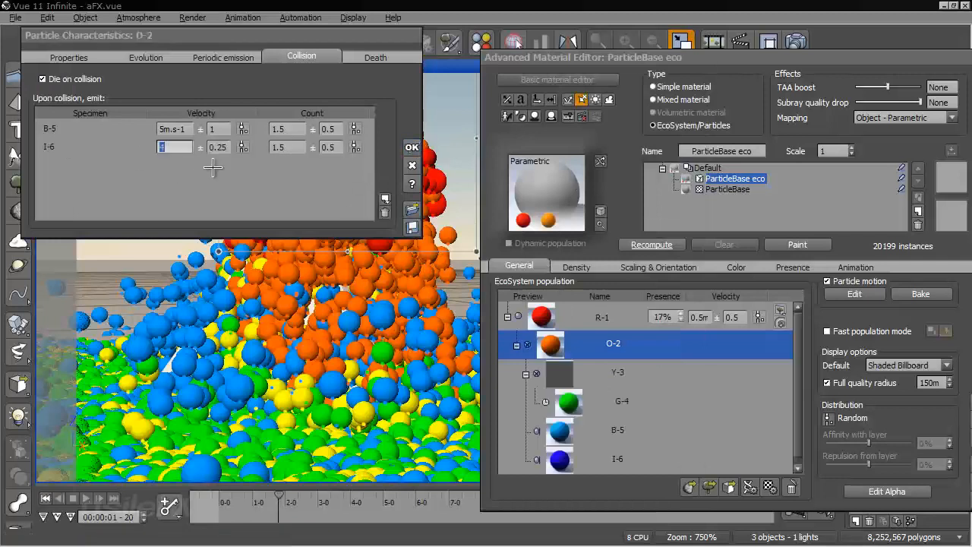
pyautogui.click(285, 147)
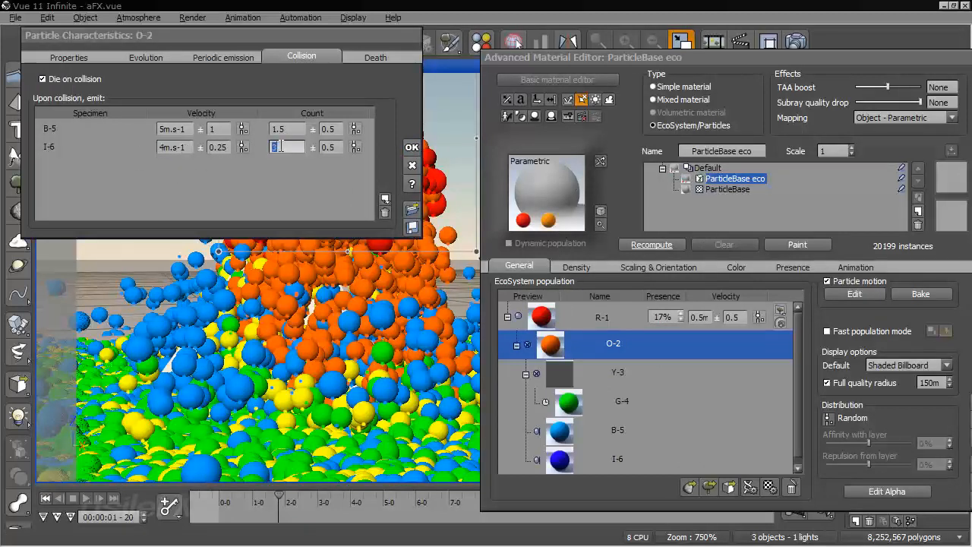
pyautogui.click(412, 146)
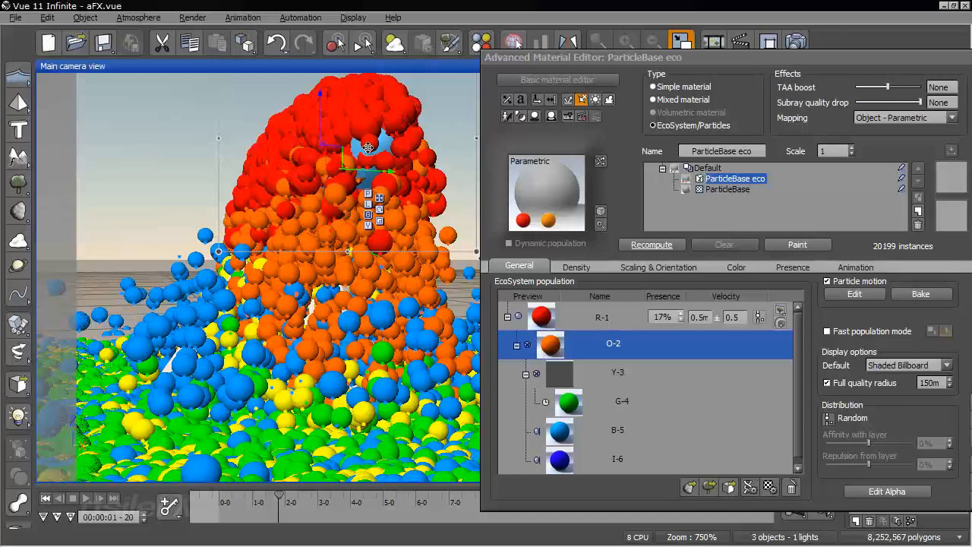
# Scrub from the first frame to 00:00:01-13 and examine the I-6 particles around the pyramid from several angles
pyautogui.click(48, 499)
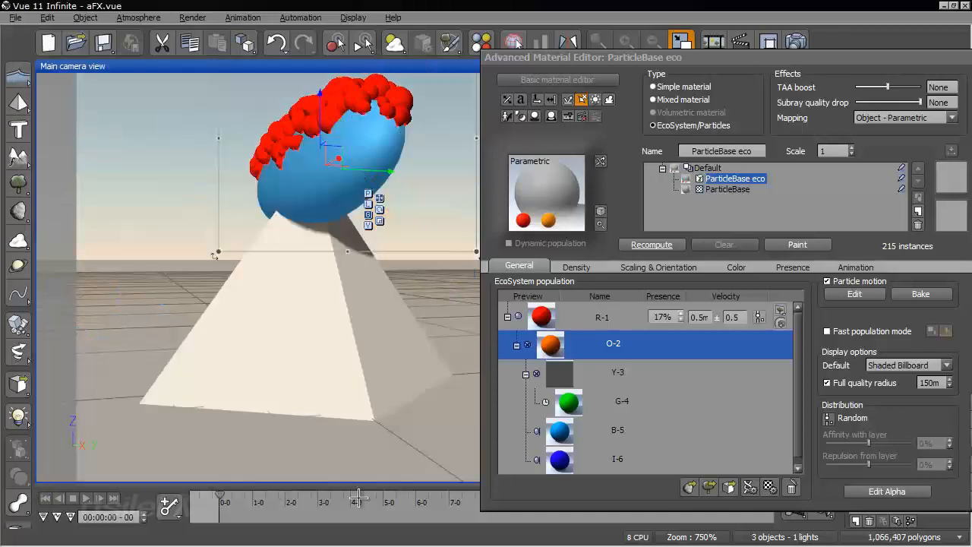
pyautogui.click(228, 499)
pyautogui.click(255, 499)
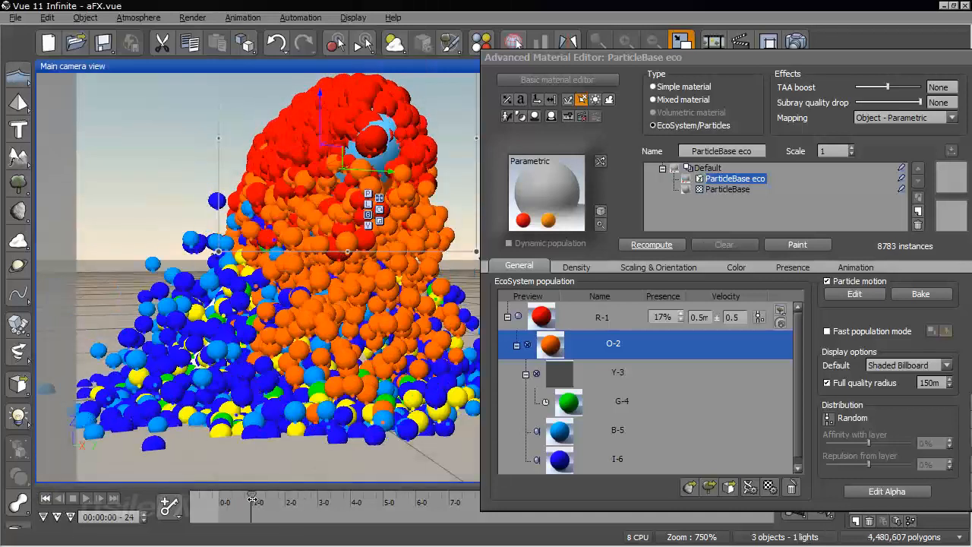
pyautogui.moveTo(262, 499); pyautogui.dragTo(269, 500)
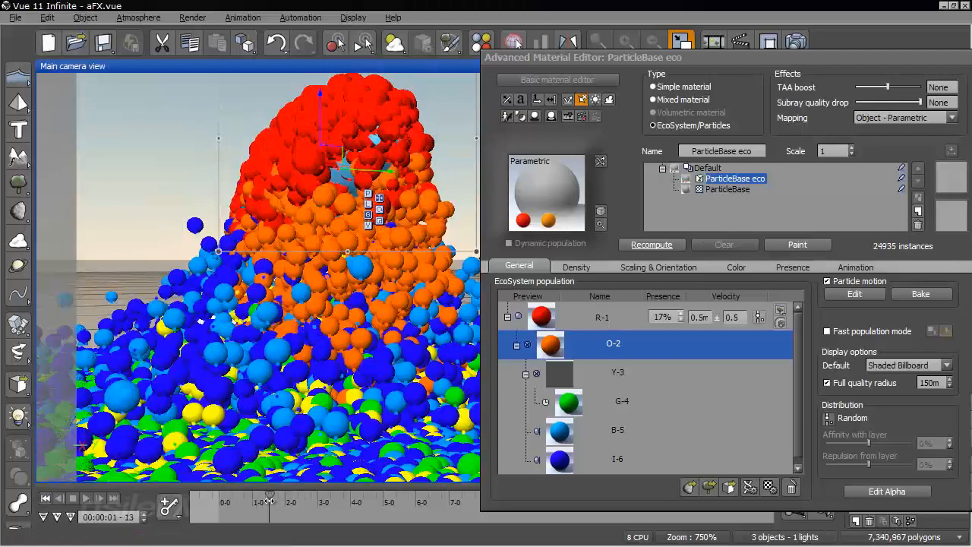
pyautogui.moveTo(262, 354); pyautogui.dragTo(275, 370, button='right')
pyautogui.moveTo(295, 359)
pyautogui.mouseDown(button='middle')
pyautogui.moveTo(328, 319)
pyautogui.moveTo(302, 346)
pyautogui.mouseUp(button='middle')
pyautogui.moveTo(303, 346); pyautogui.dragTo(239, 278, button='right')
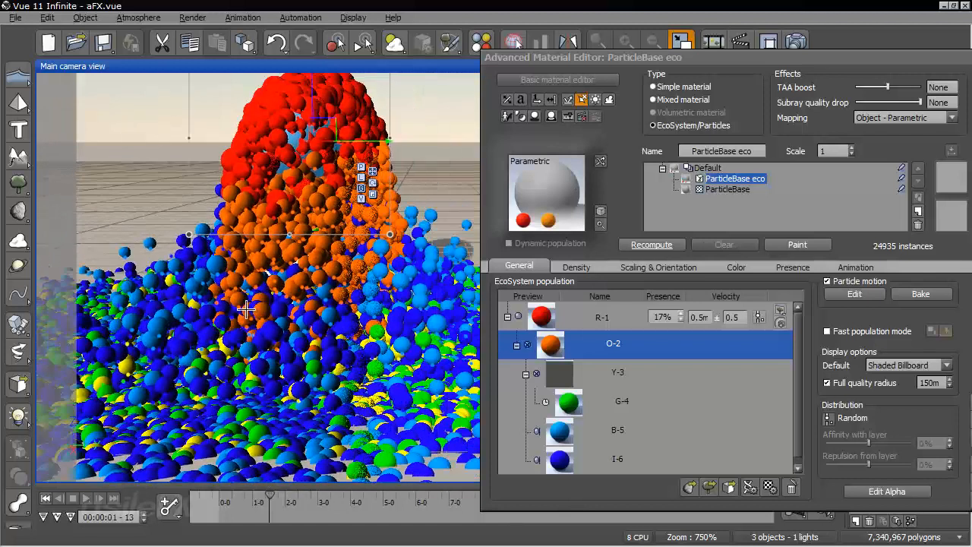
pyautogui.moveTo(487, 298); pyautogui.dragTo(493, 224, button='right')
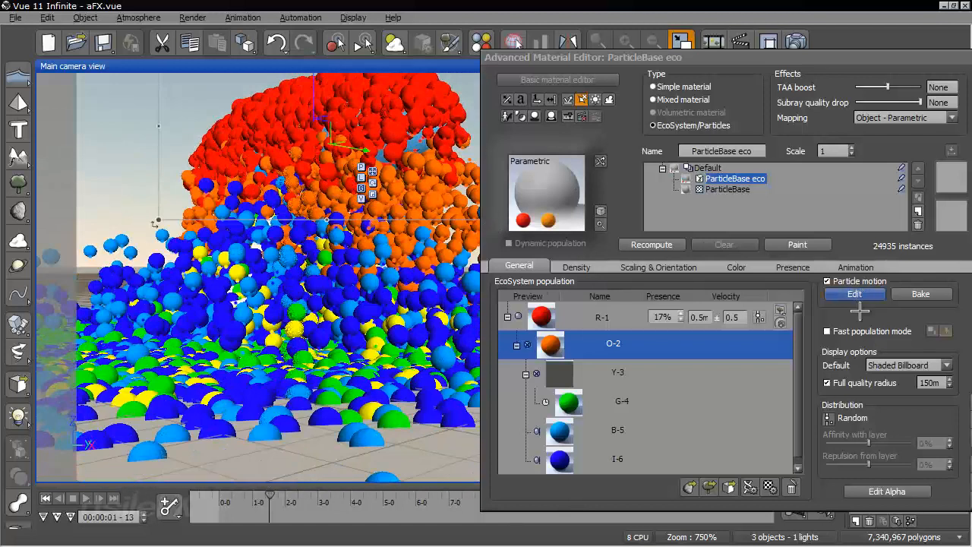
# Set the particle motion's OpenGL preview quality to 20%, recompute the population, and close the material editor keeping its changes
pyautogui.click(863, 326)
pyautogui.moveTo(840, 124); pyautogui.dragTo(795, 92)
pyautogui.click(808, 262)
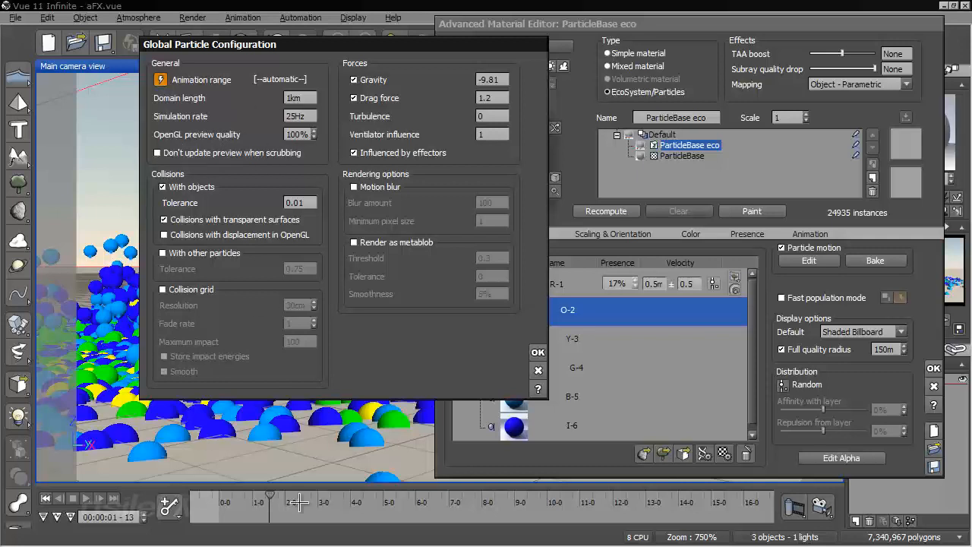
pyautogui.click(300, 134)
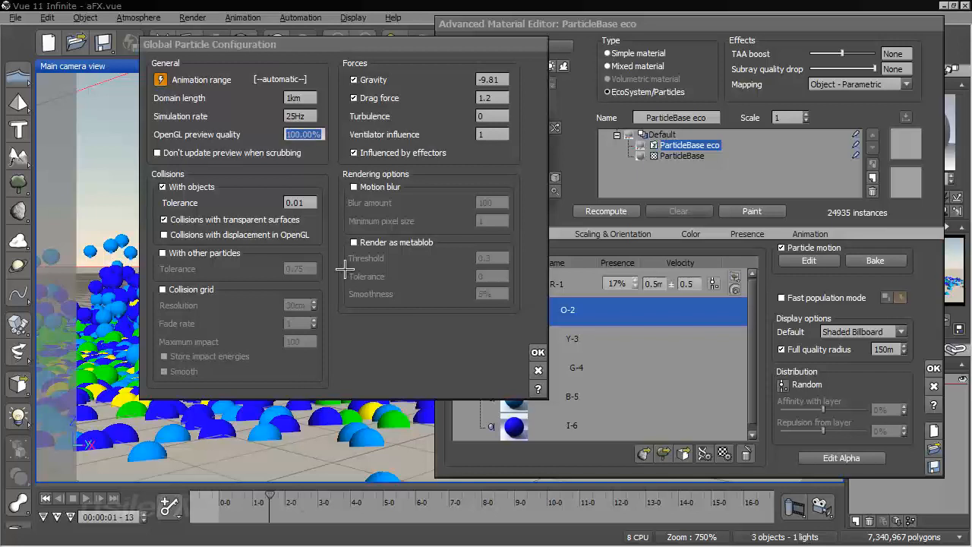
pyautogui.write('20')
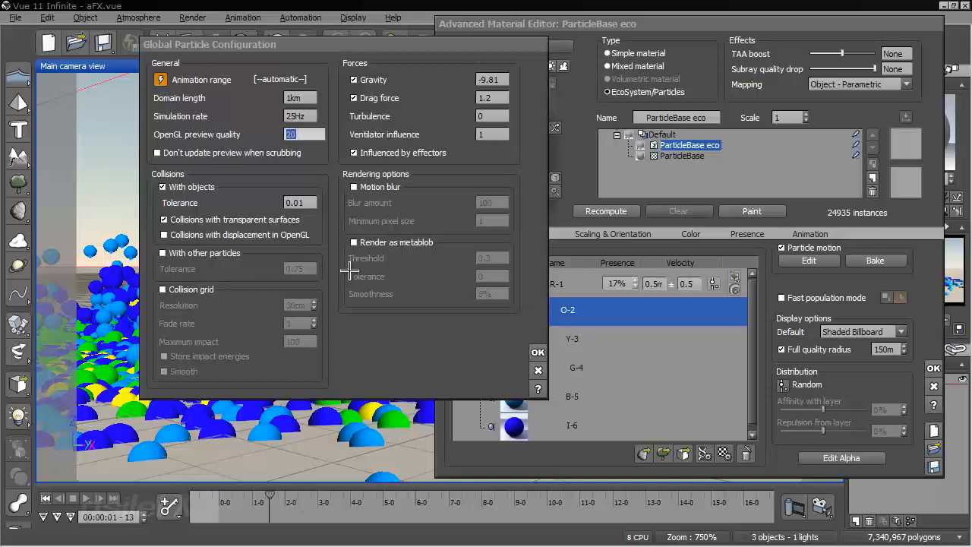
pyautogui.click(538, 352)
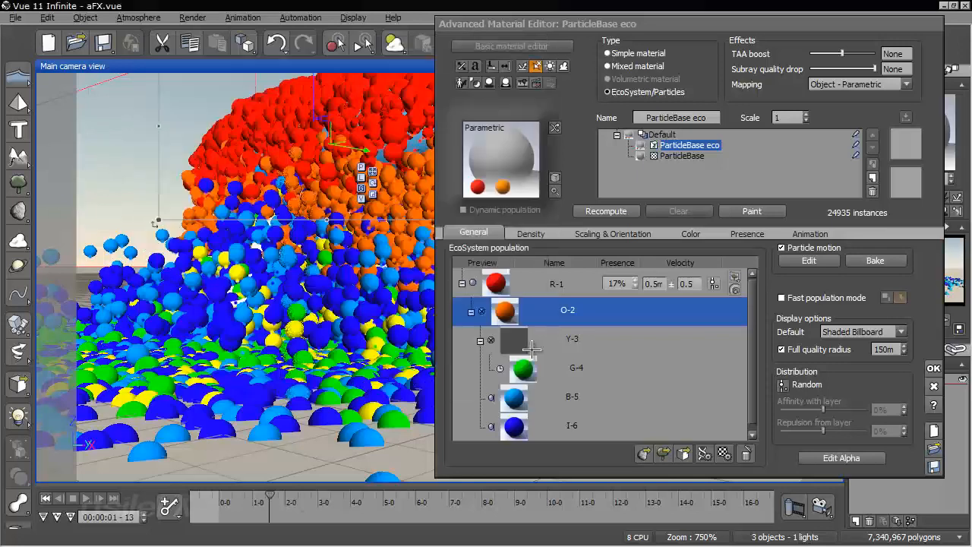
pyautogui.click(579, 210)
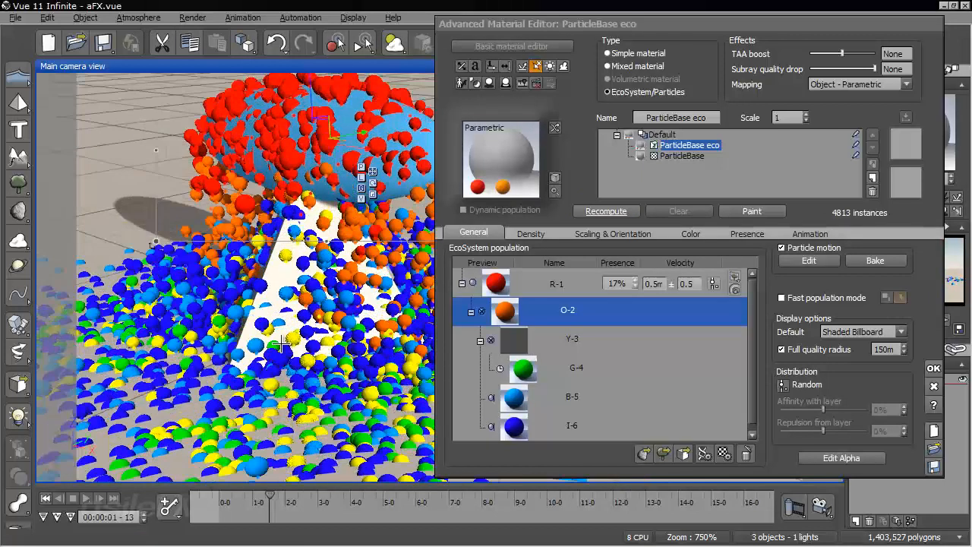
pyautogui.click(933, 368)
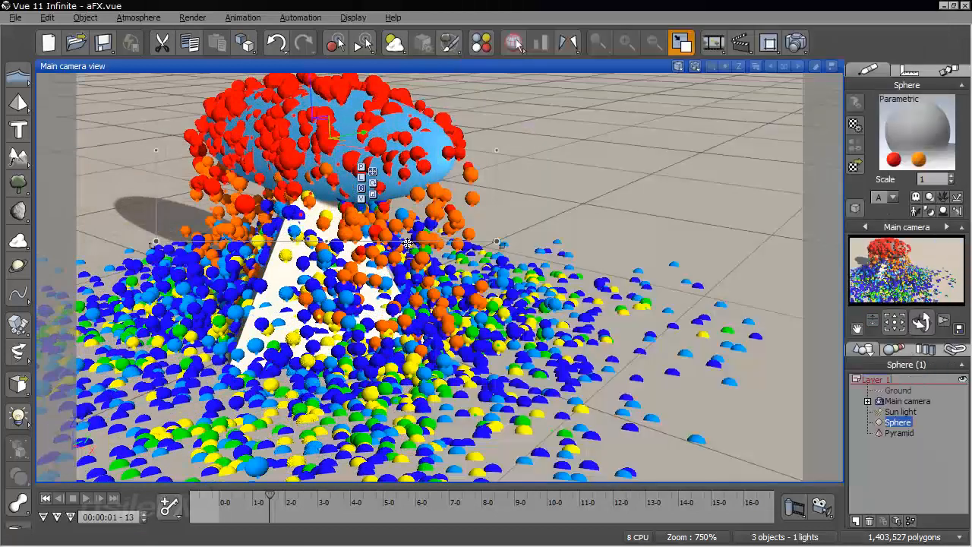
# Scrub from the start to 00:00:01-16, render the view to check all particles, and return to the first frame
pyautogui.click(45, 498)
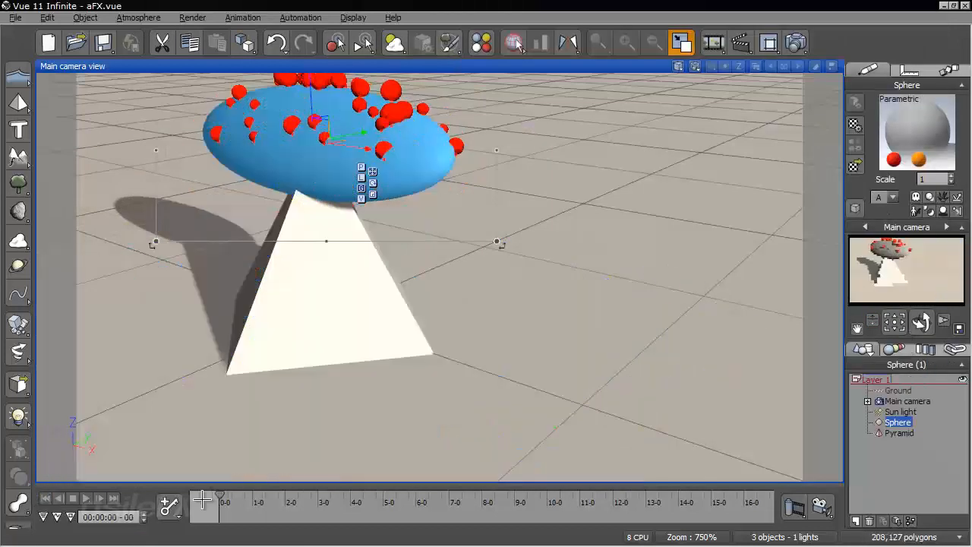
pyautogui.moveTo(220, 497); pyautogui.dragTo(274, 501)
pyautogui.moveTo(331, 384); pyautogui.dragTo(621, 113, button='right')
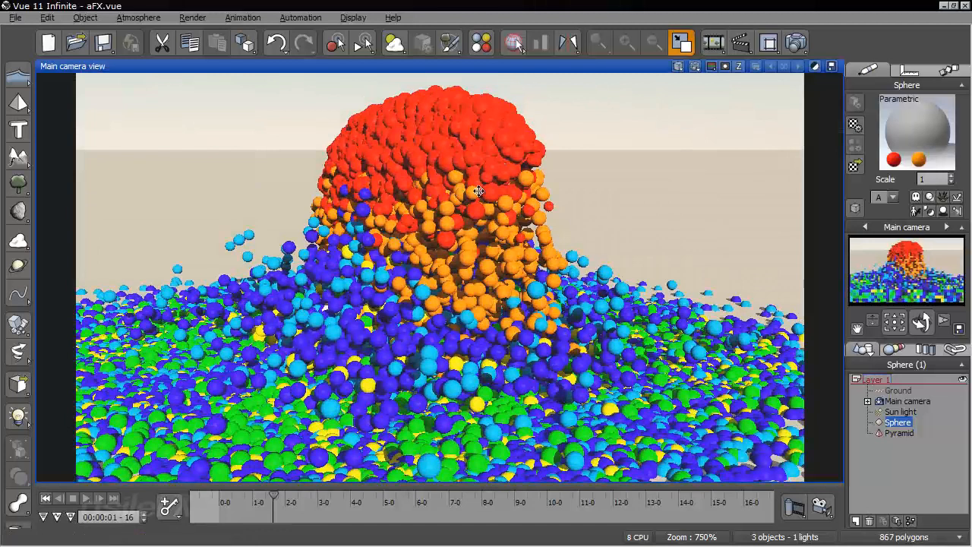
pyautogui.click(615, 230)
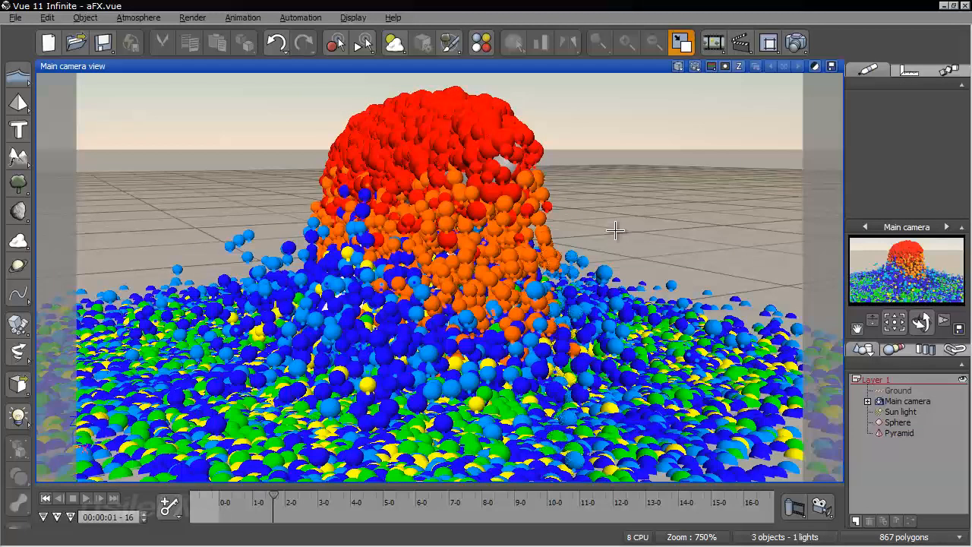
pyautogui.click(46, 499)
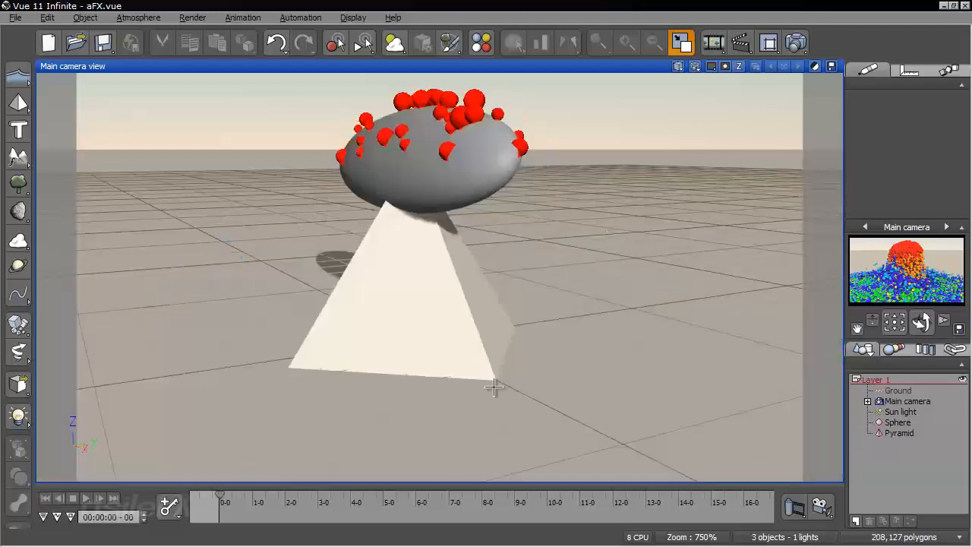
# Set the OpenGL preview quality to 100 in the particle motion settings of the sphere's material
pyautogui.click(899, 422)
pyautogui.rightClick(865, 114)
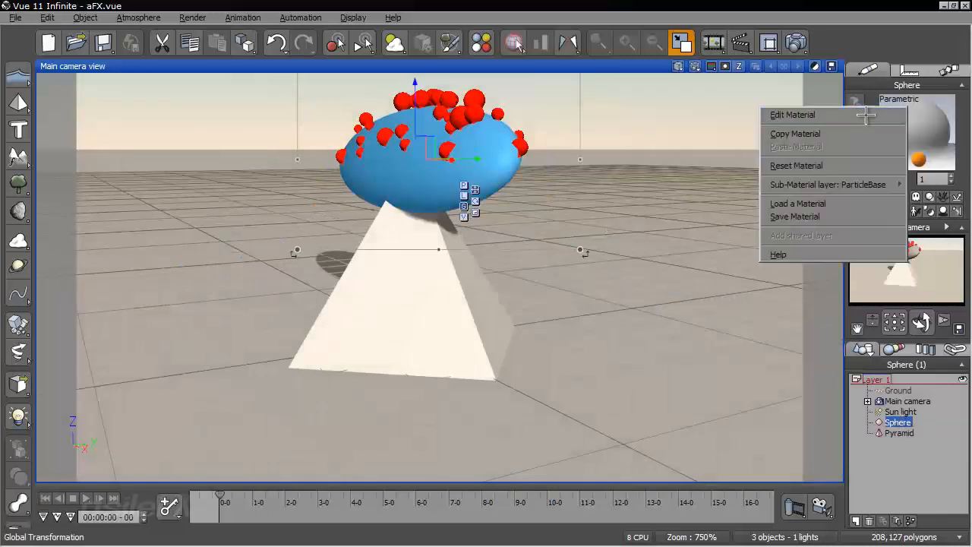
pyautogui.click(866, 115)
pyautogui.click(793, 260)
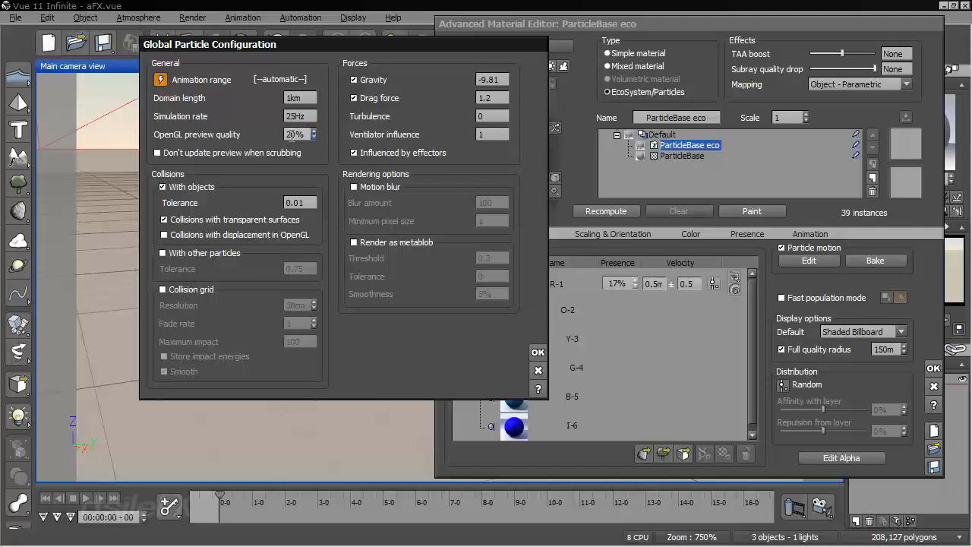
pyautogui.click(292, 134)
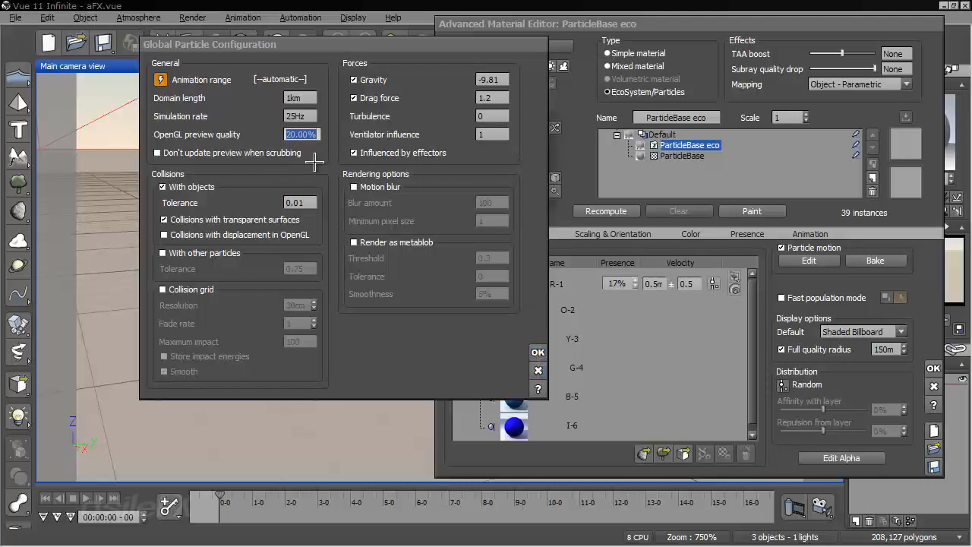
pyautogui.write('100')
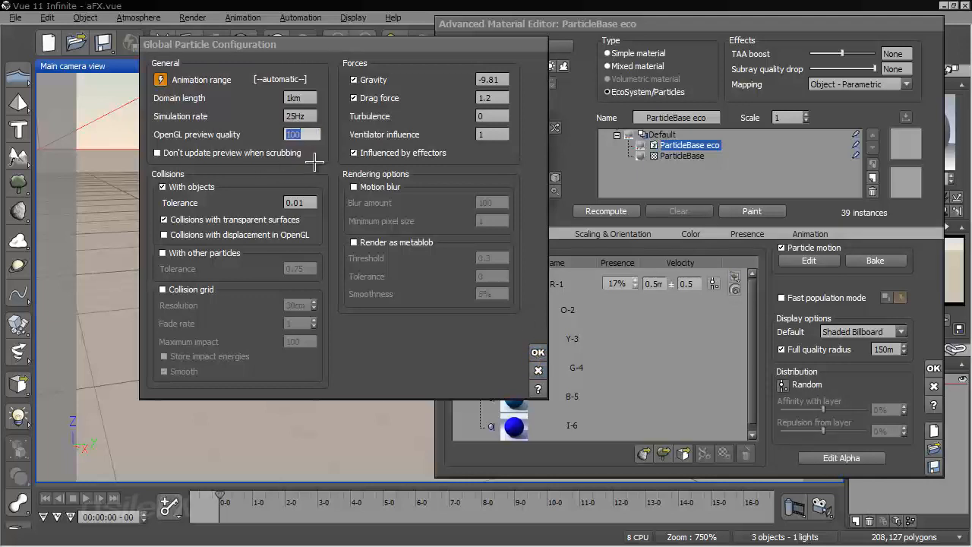
pyautogui.click(538, 352)
pyautogui.click(898, 260)
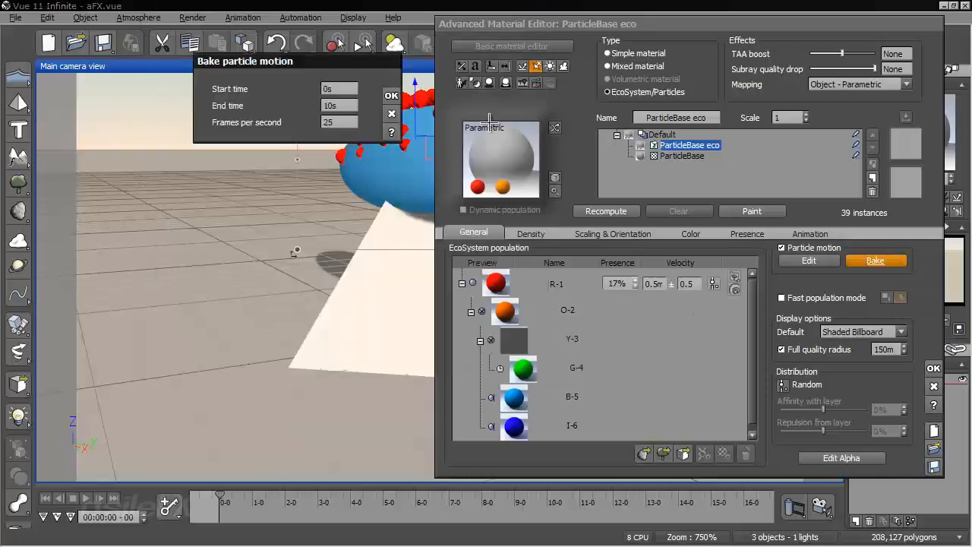
pyautogui.doubleClick(339, 122)
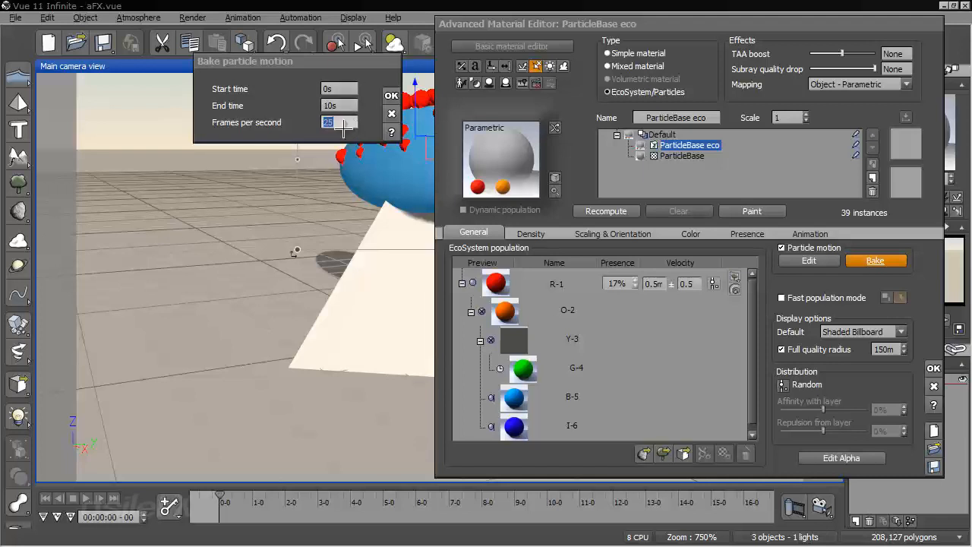
pyautogui.click(392, 114)
# Set the animation render frame rate to 30 frames per second (NTSC) and disable the color channel file output
pyautogui.click(251, 18)
pyautogui.click(277, 285)
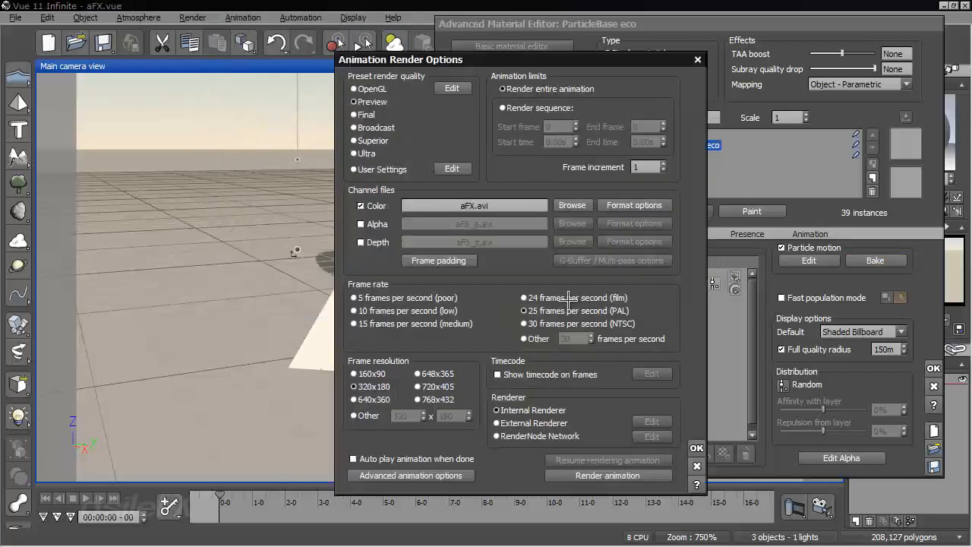
pyautogui.click(566, 324)
pyautogui.click(361, 205)
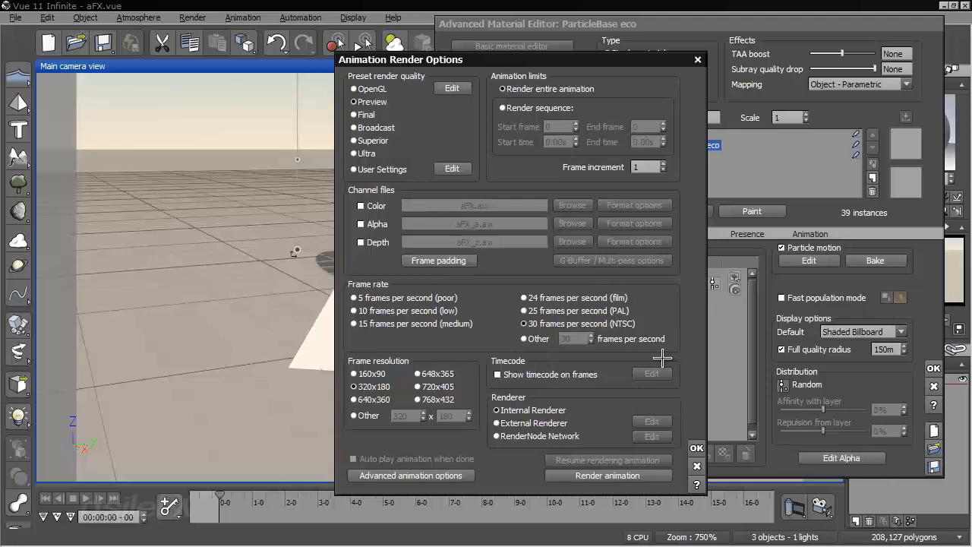
pyautogui.click(697, 447)
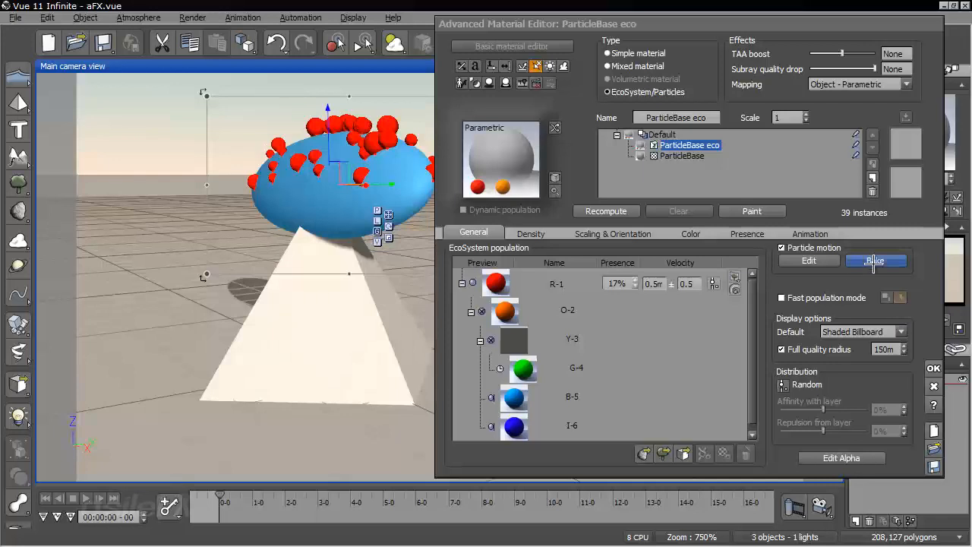
# Bake the sphere's particle motion from 0s to 10s at 30 frames per second
pyautogui.click(875, 261)
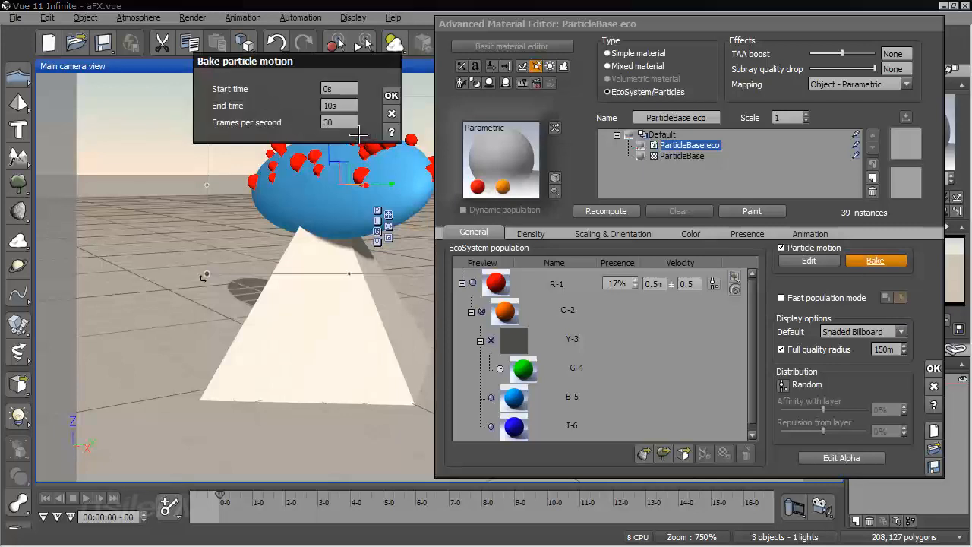
pyautogui.click(349, 111)
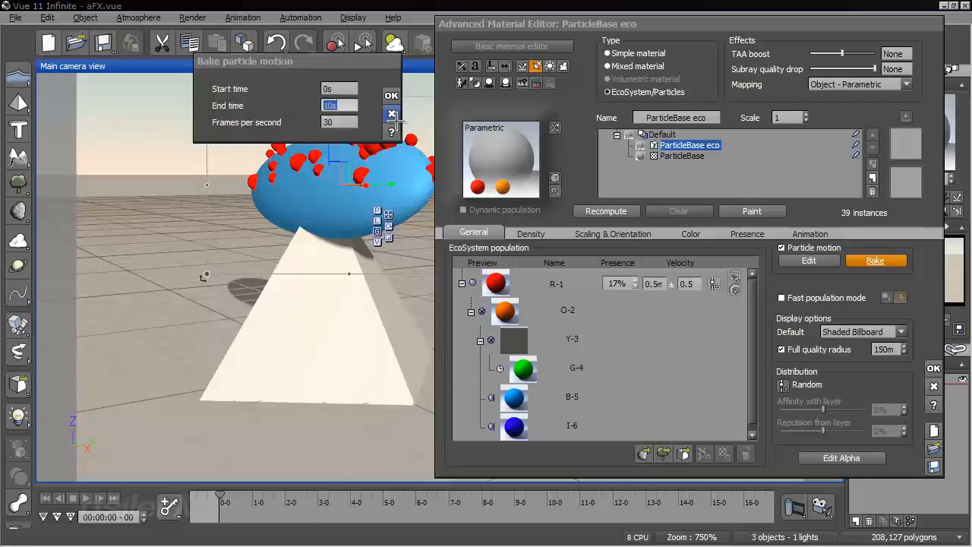
pyautogui.click(388, 96)
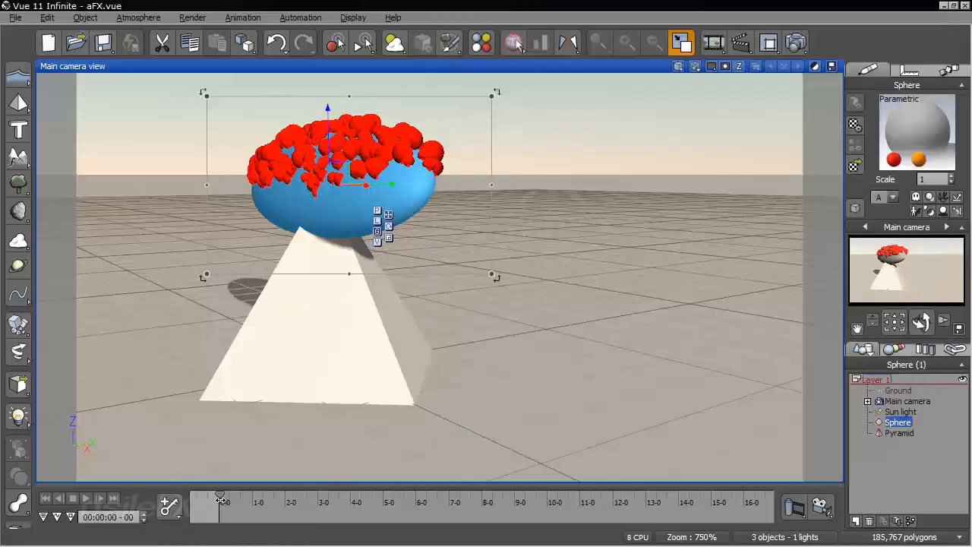
# Scrub to 00:00:02-28 and on to 00:00:03-14, examining the baked particles around the pyramid from several angles
pyautogui.moveTo(220, 500); pyautogui.dragTo(316, 494)
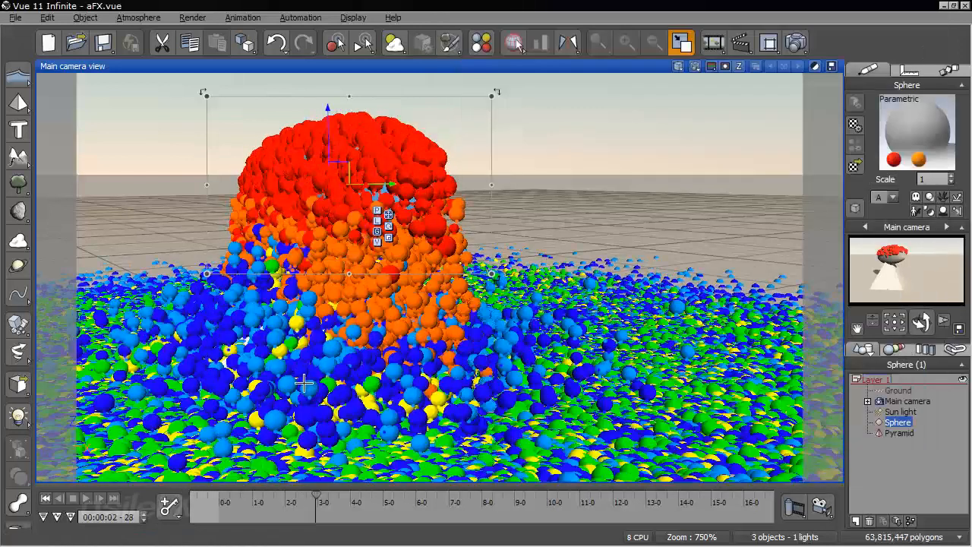
pyautogui.moveTo(304, 383); pyautogui.dragTo(398, 316, button='right')
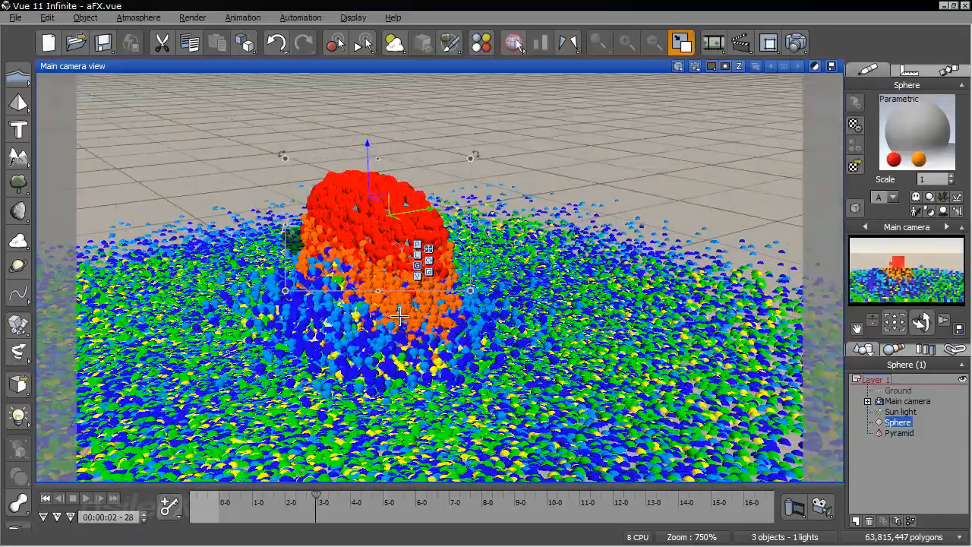
pyautogui.moveTo(317, 499); pyautogui.dragTo(325, 503)
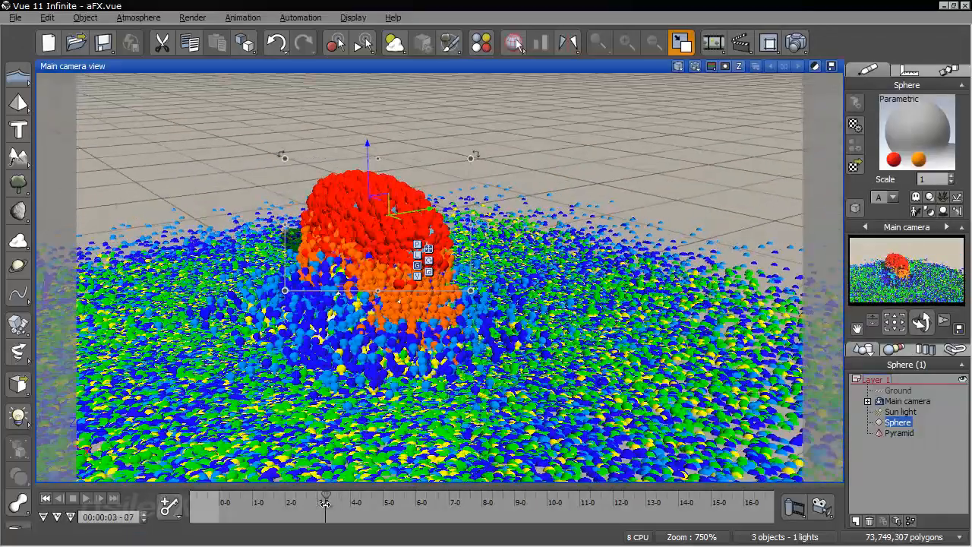
pyautogui.click(332, 503)
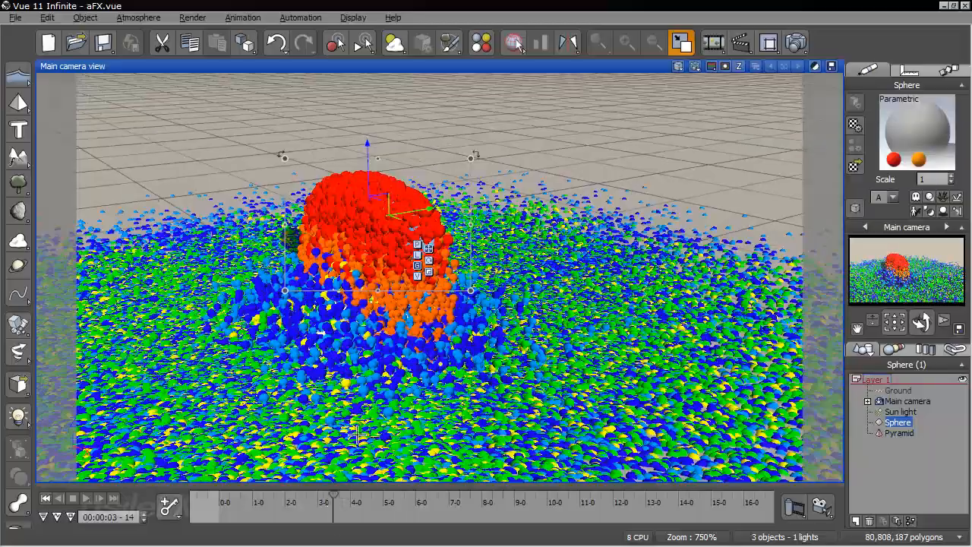
pyautogui.moveTo(417, 392); pyautogui.dragTo(558, 306, button='middle')
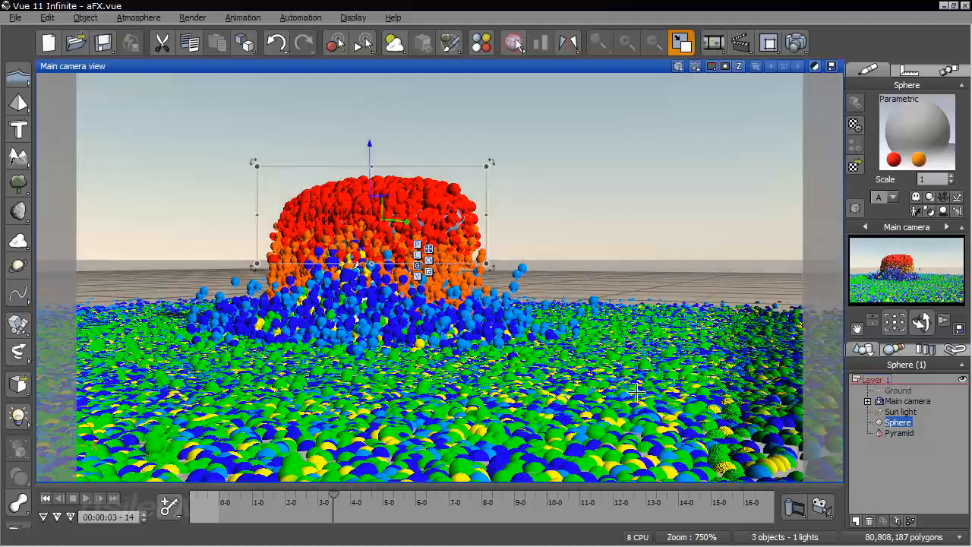
pyautogui.moveTo(514, 362); pyautogui.dragTo(596, 328, button='right')
pyautogui.moveTo(654, 256); pyautogui.dragTo(670, 222, button='right')
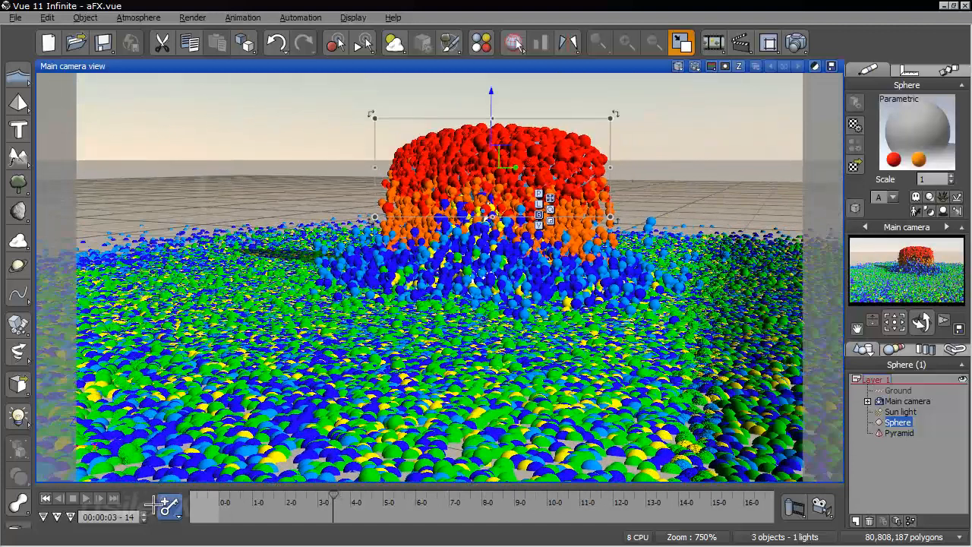
# Return to the first frame, scrub to 00:00:01-29, and examine the baked particles up close and from above
pyautogui.click(47, 498)
pyautogui.moveTo(225, 497); pyautogui.dragTo(261, 500)
pyautogui.moveTo(276, 500); pyautogui.dragTo(285, 500)
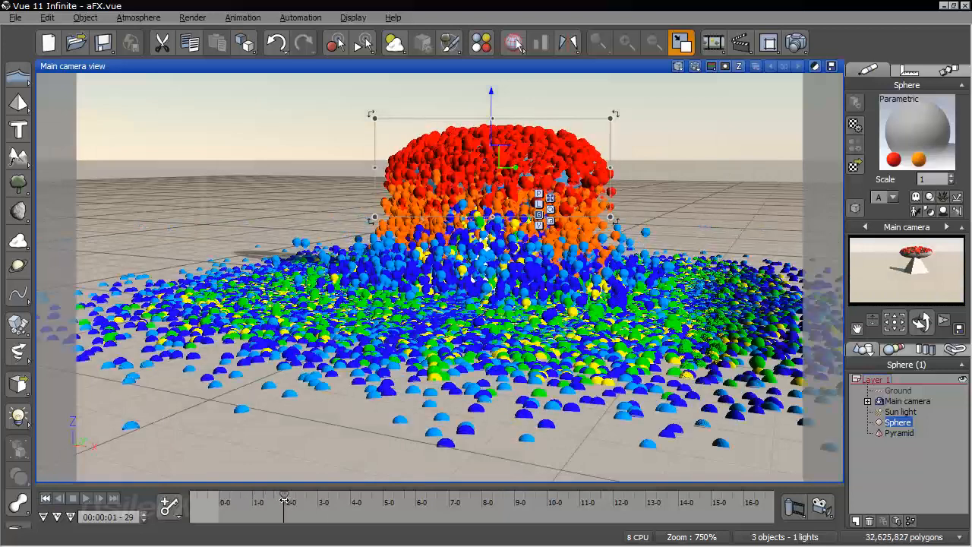
pyautogui.scroll(3, 449, 376)
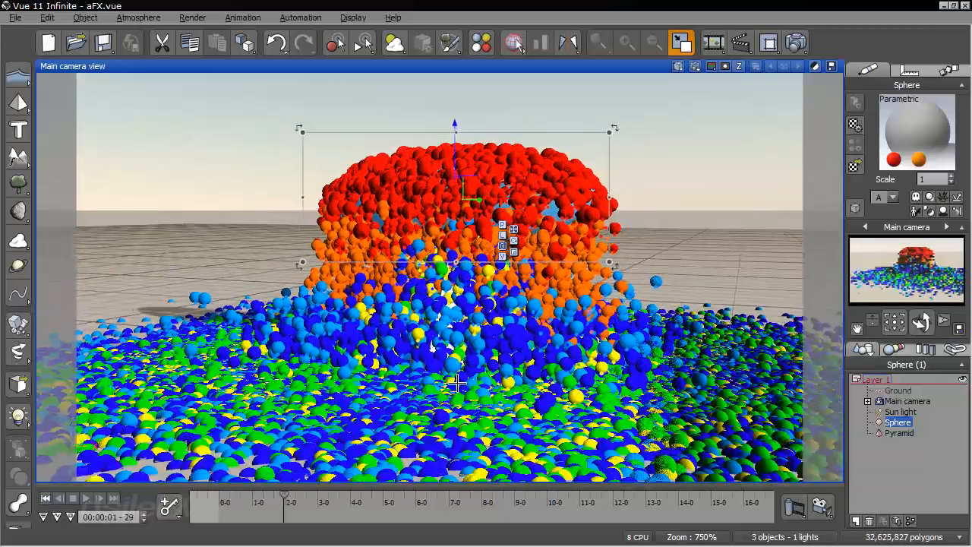
pyautogui.moveTo(449, 377); pyautogui.dragTo(425, 358, button='middle')
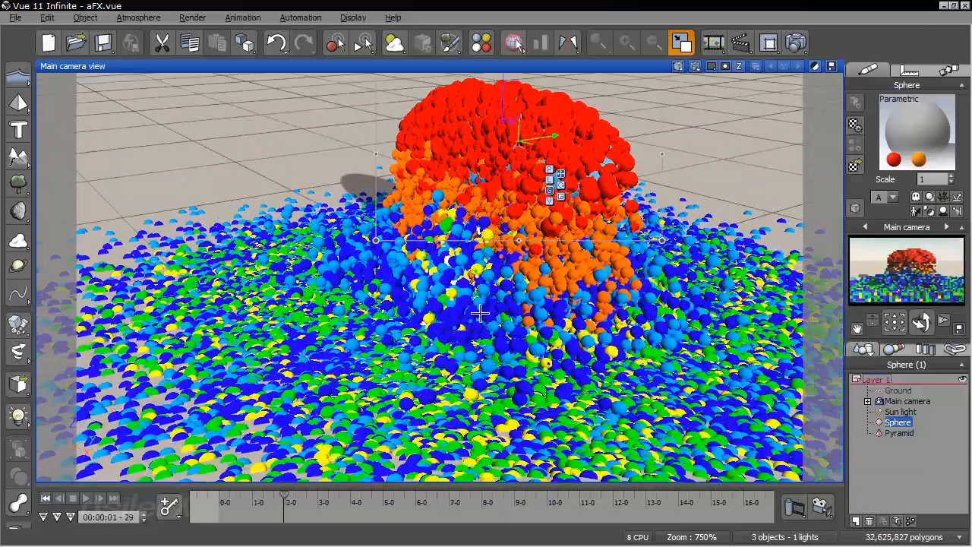
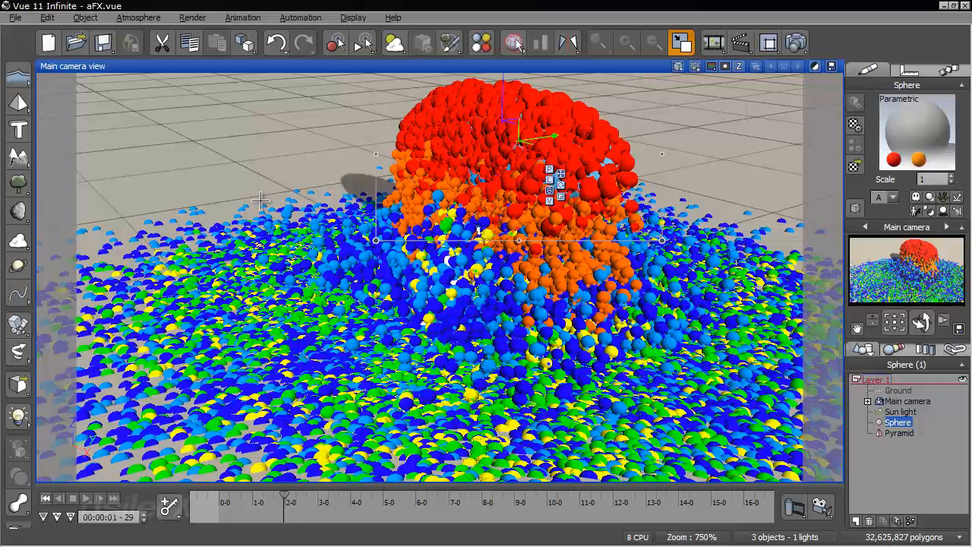
# Return to the start of the animation, scrub to 00:00:01-03, and examine the baked particles up close
pyautogui.click(200, 496)
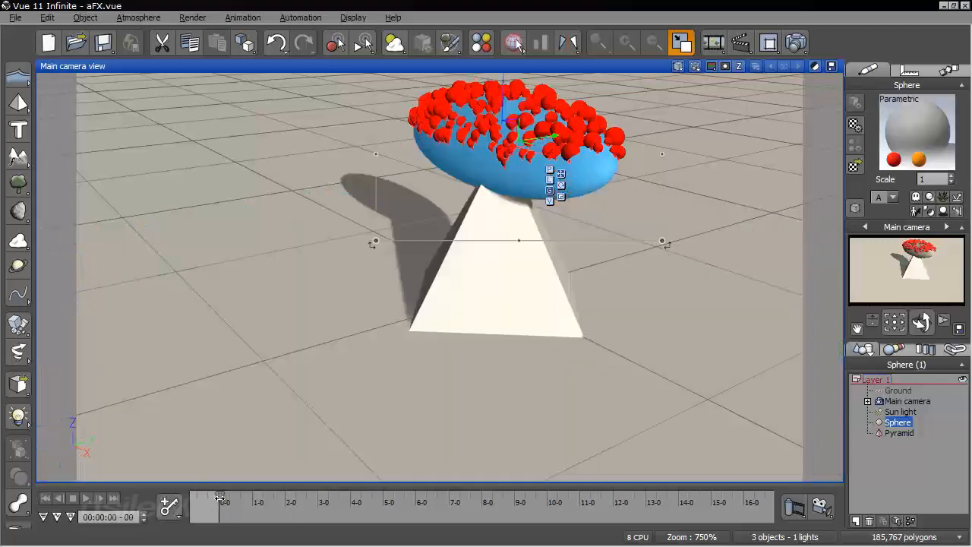
pyautogui.moveTo(219, 498); pyautogui.dragTo(256, 499)
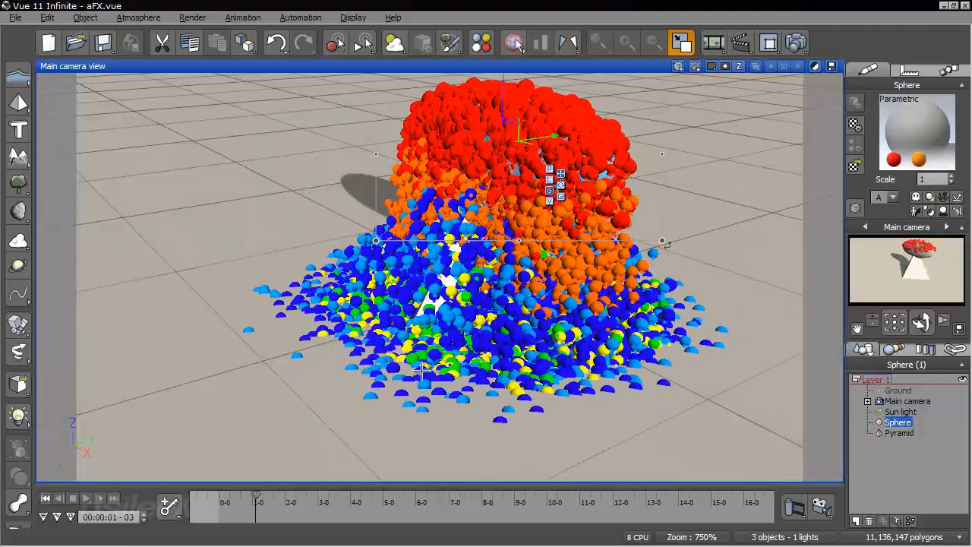
pyautogui.moveTo(553, 261); pyautogui.dragTo(526, 286, button='middle')
pyautogui.scroll(3, 571, 319)
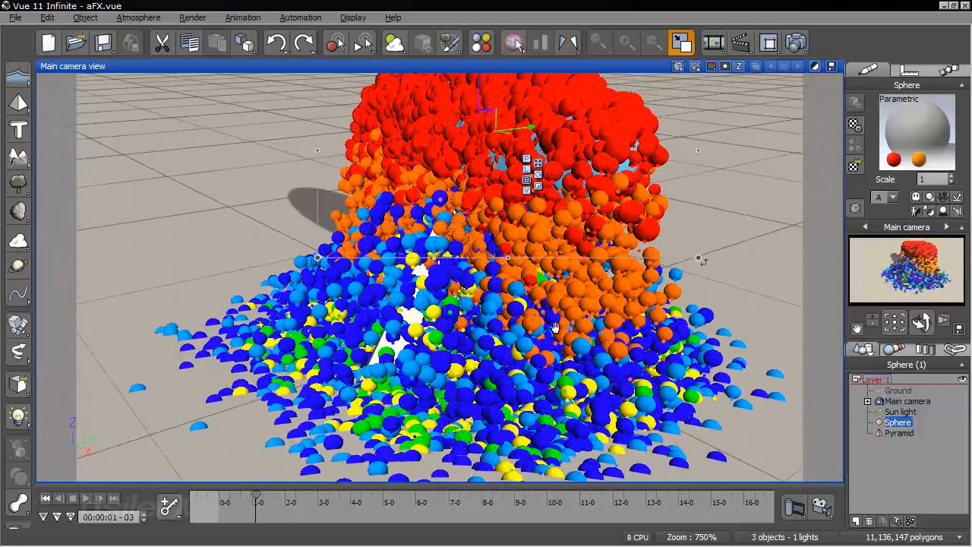
pyautogui.moveTo(556, 328); pyautogui.dragTo(556, 320, button='middle')
# Turn on metablob rendering in the global particle configuration of the sphere's ParticleBase eco material
pyautogui.rightClick(920, 123)
pyautogui.click(902, 131)
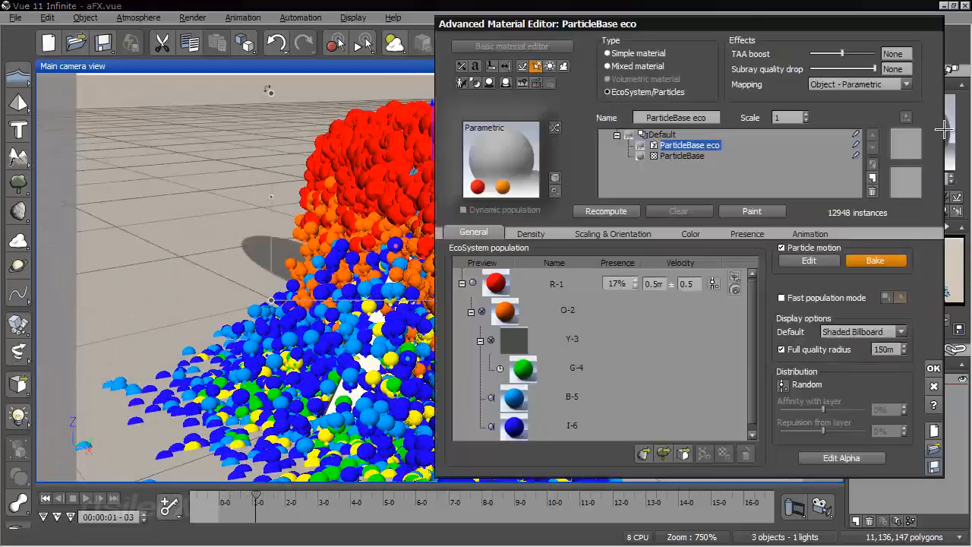
pyautogui.click(809, 261)
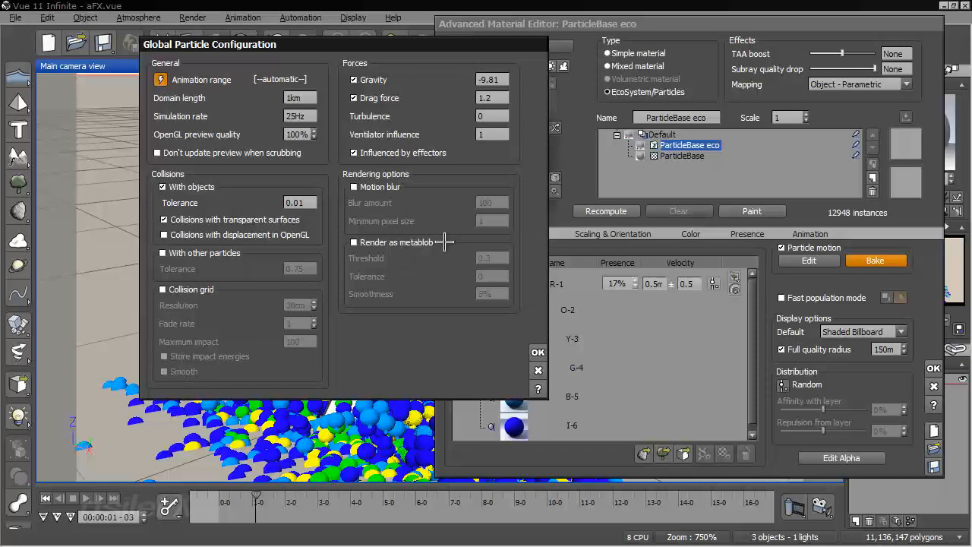
pyautogui.click(420, 241)
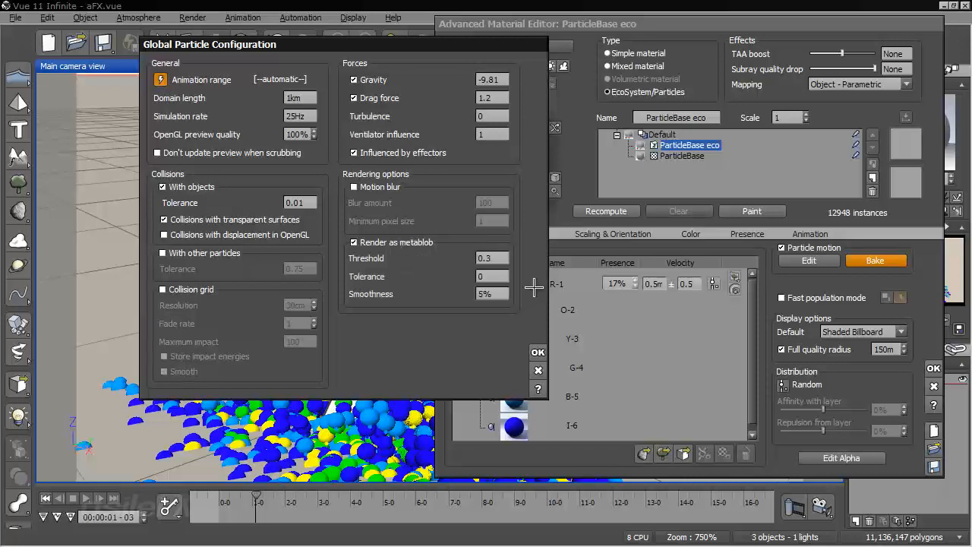
pyautogui.click(537, 352)
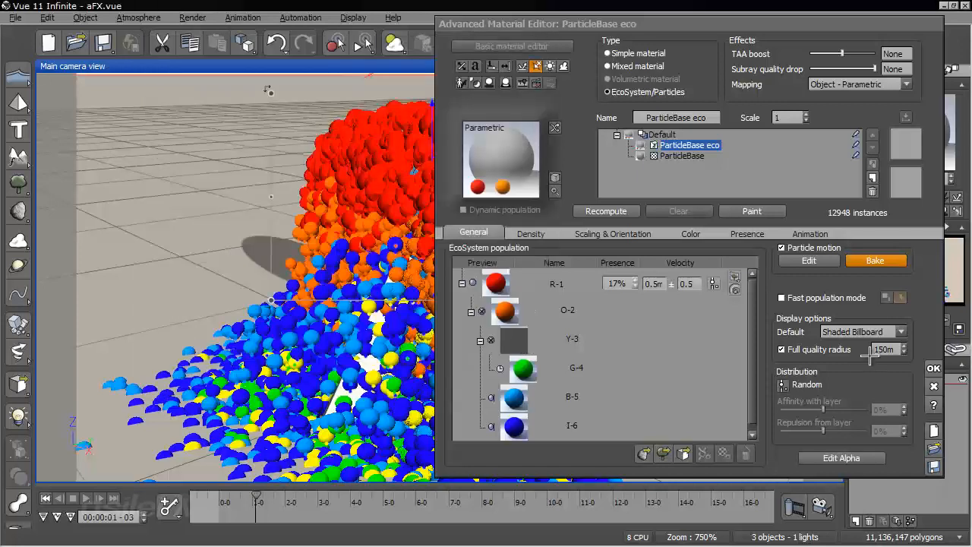
pyautogui.click(934, 368)
# Quick-render the metablob particles from above, then bring the camera in close on the red and orange ones
pyautogui.moveTo(680, 331); pyautogui.dragTo(713, 135, button='right')
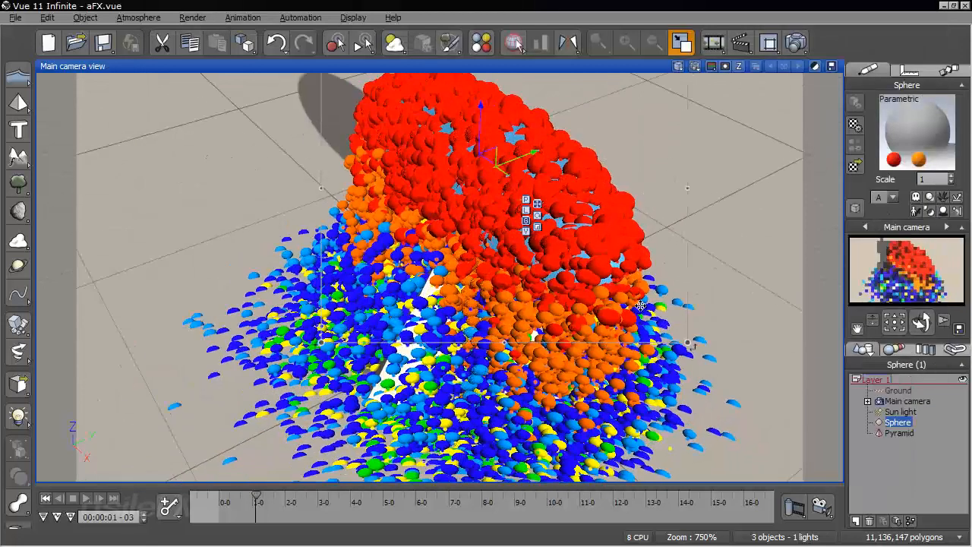
pyautogui.click(695, 66)
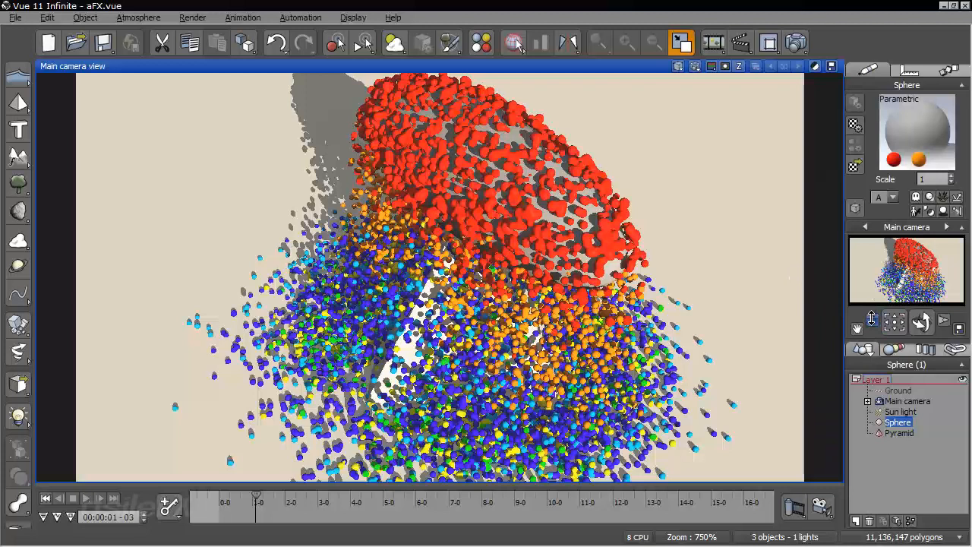
pyautogui.moveTo(872, 320)
pyautogui.mouseDown()
pyautogui.moveTo(872, 288)
pyautogui.moveTo(873, 308)
pyautogui.mouseUp()
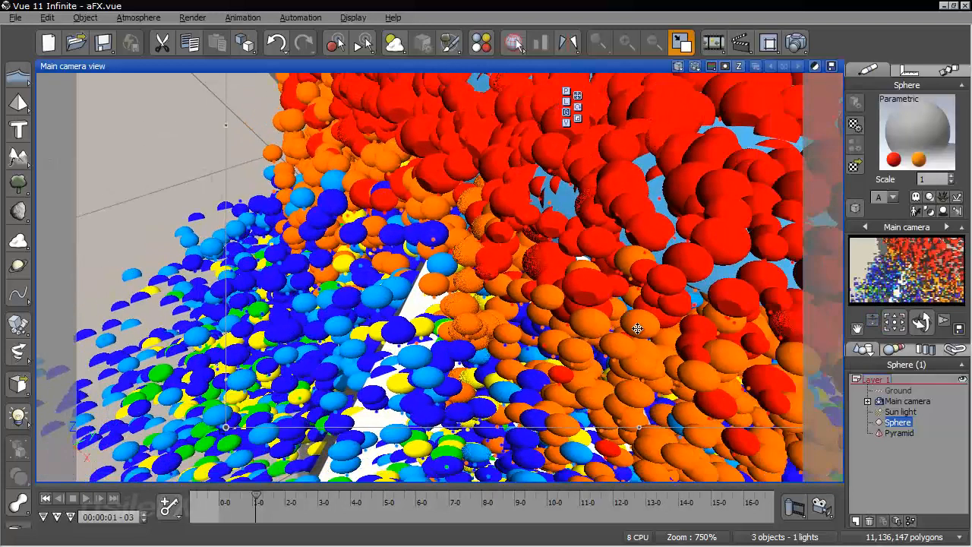
pyautogui.moveTo(637, 328); pyautogui.dragTo(631, 279, button='right')
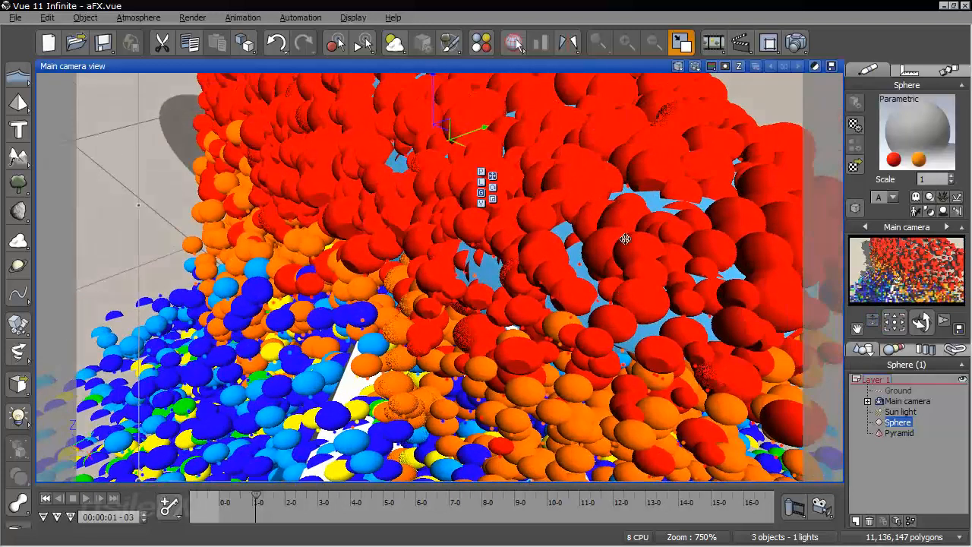
# Set the metablob smoothness of the sphere's particles to 2% and quick-render the close-up view
pyautogui.rightClick(893, 127)
pyautogui.click(874, 138)
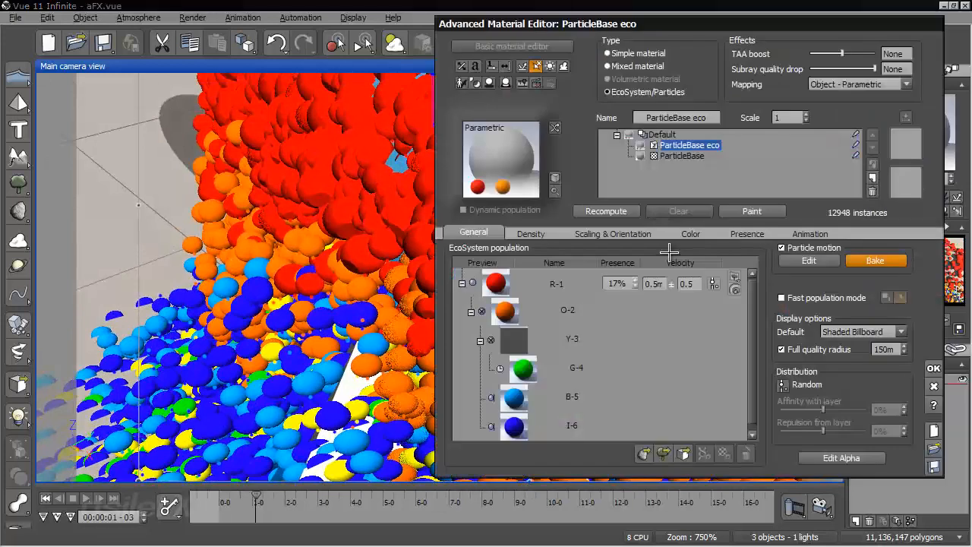
pyautogui.click(811, 261)
pyautogui.click(492, 296)
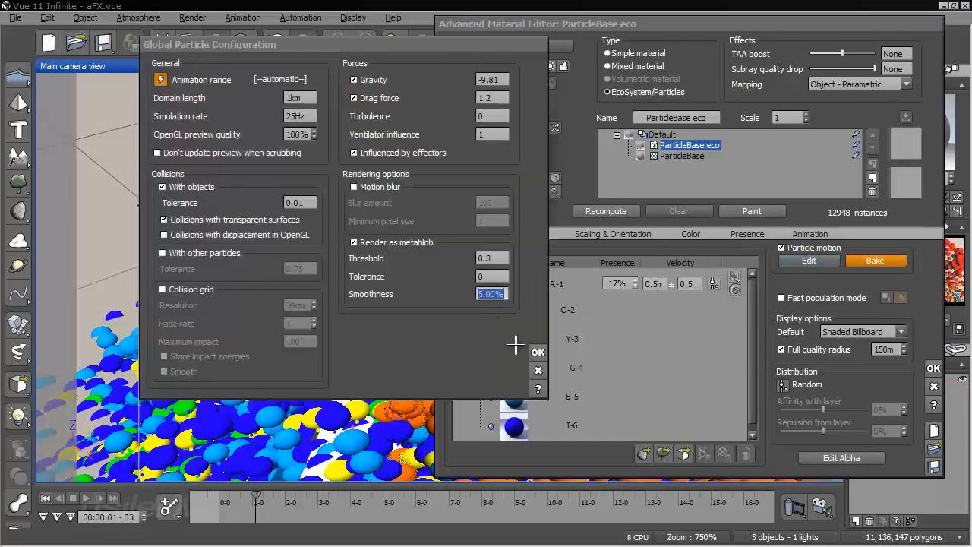
pyautogui.click(538, 352)
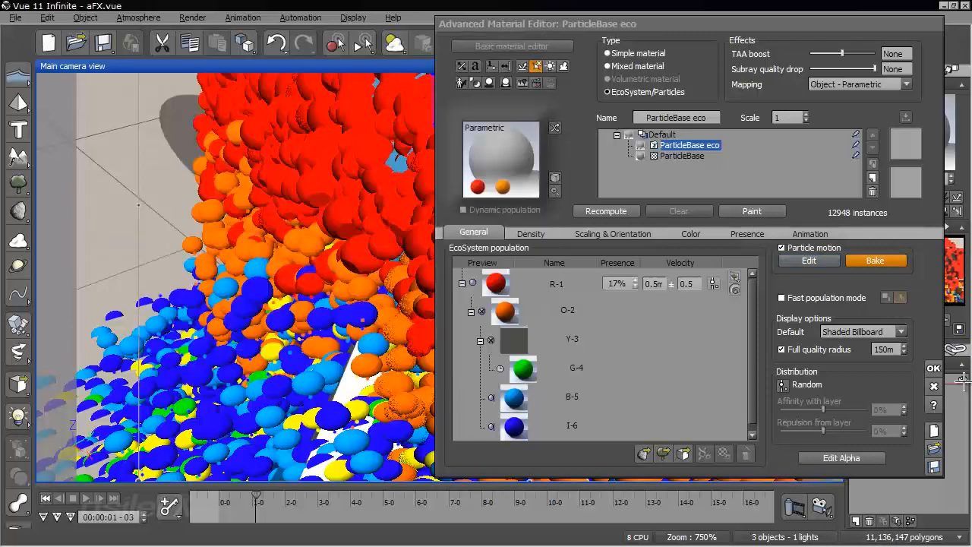
pyautogui.click(934, 368)
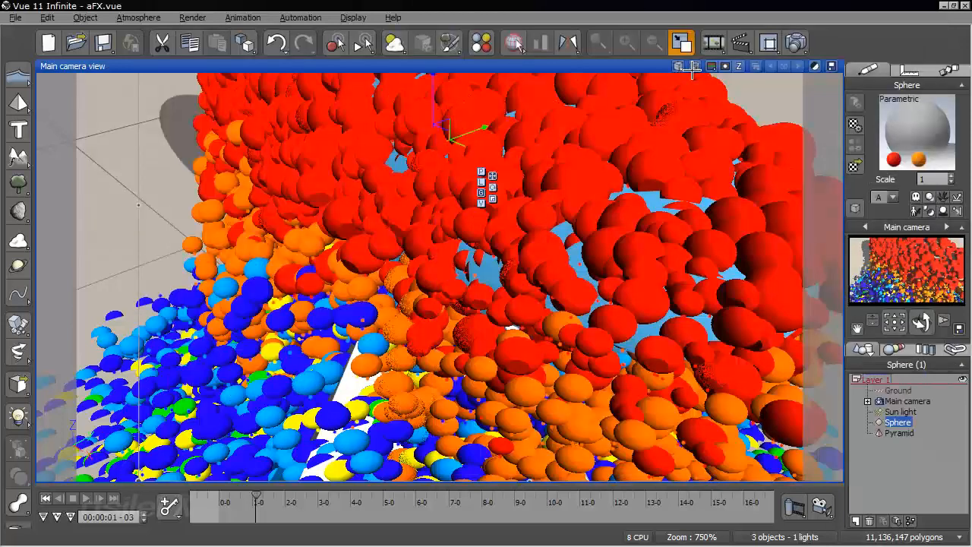
pyautogui.click(693, 68)
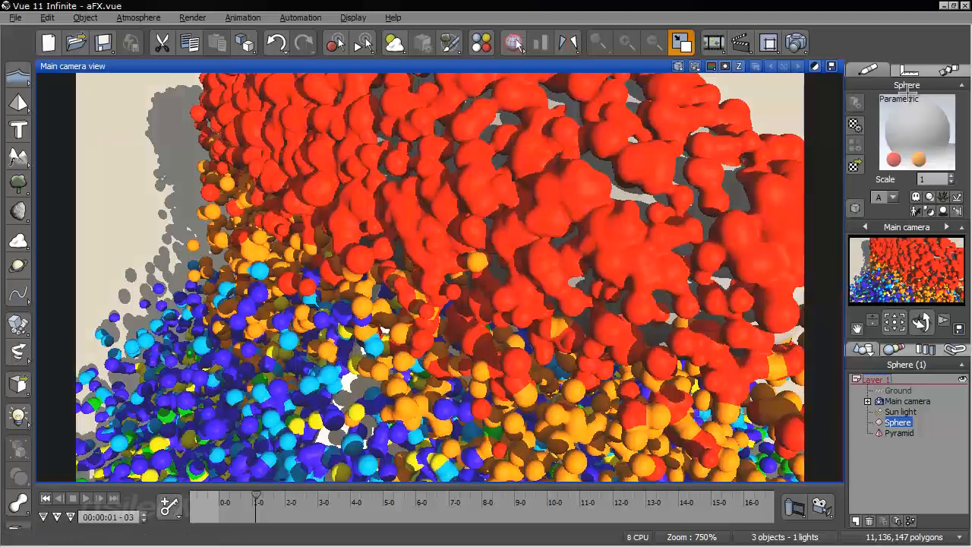
# Lower the metablob threshold of the sphere's particles to 0.1 and quick-render the same view again
pyautogui.rightClick(915, 120)
pyautogui.click(896, 130)
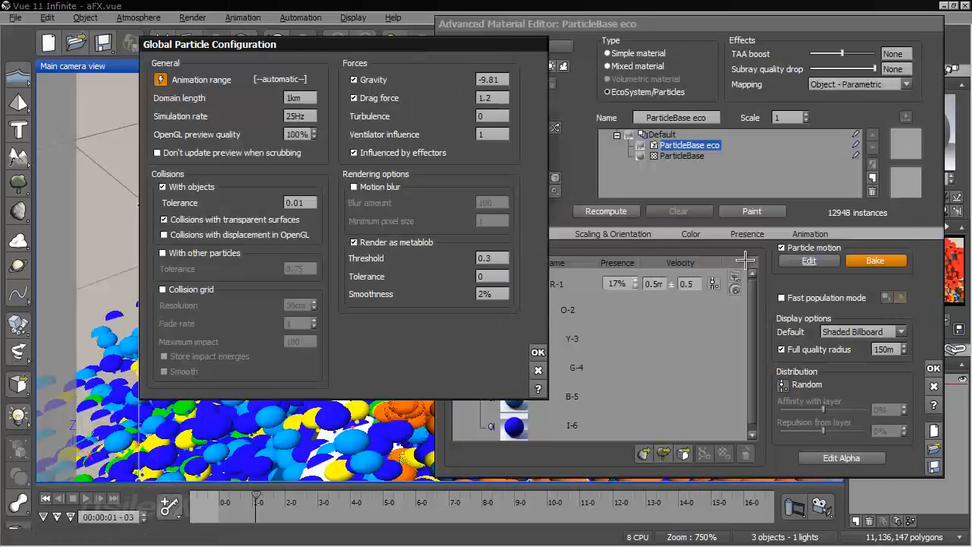
pyautogui.click(809, 260)
pyautogui.click(482, 258)
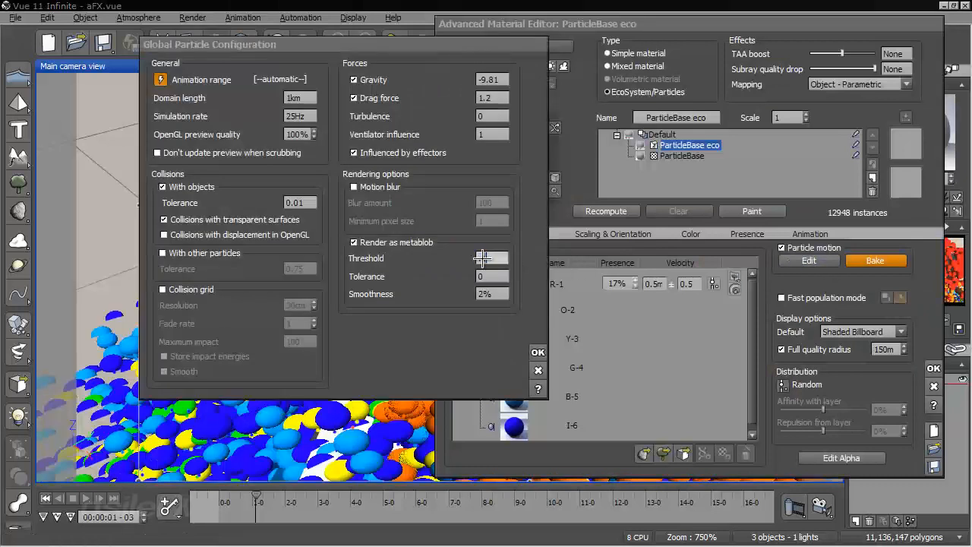
pyautogui.click(538, 353)
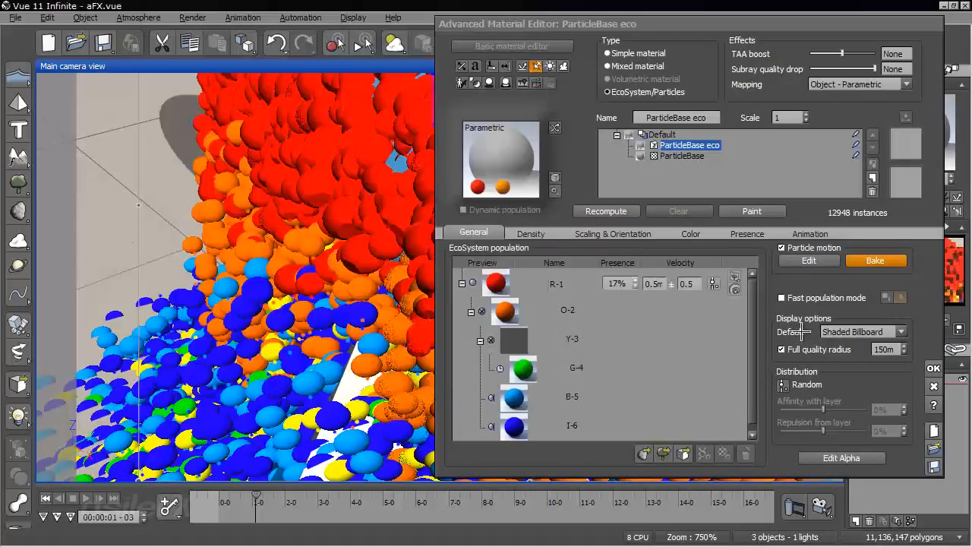
pyautogui.click(931, 367)
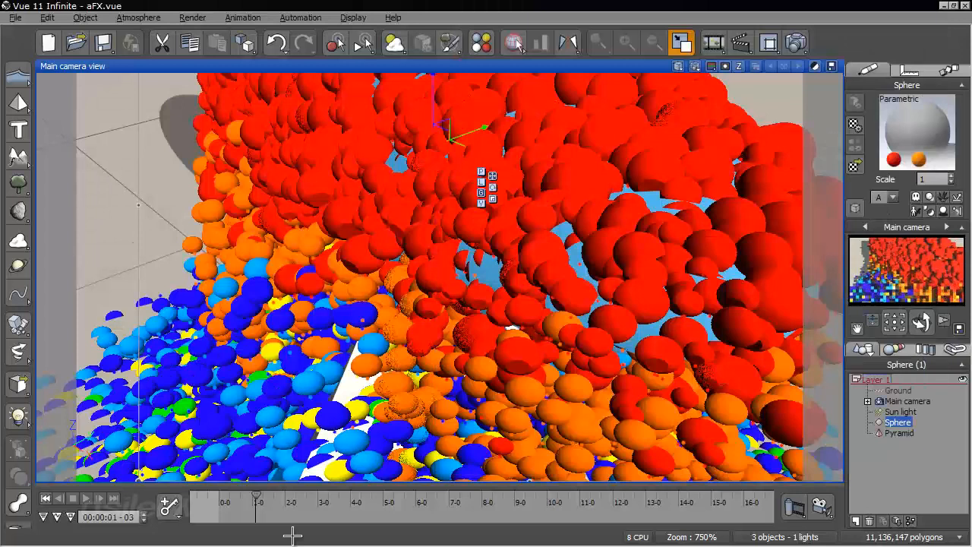
pyautogui.click(696, 67)
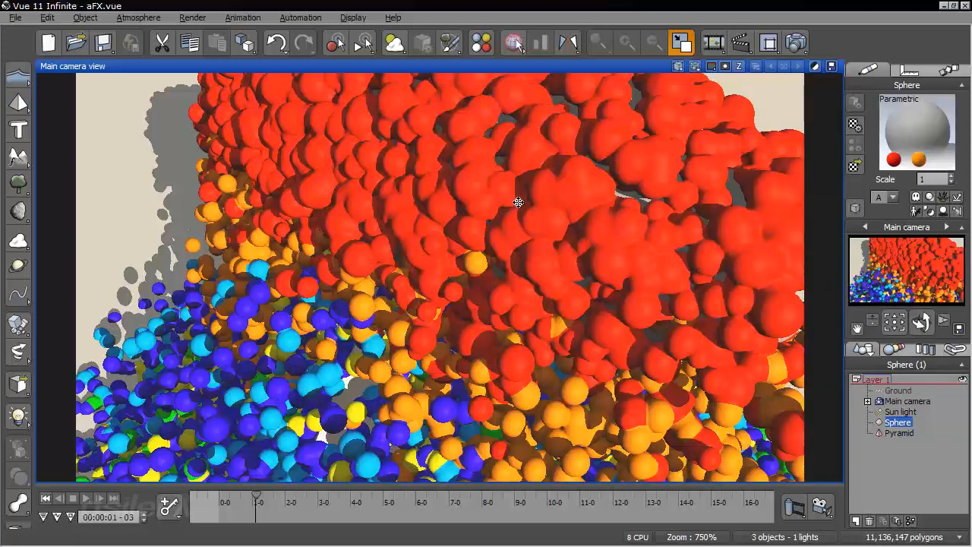
# Scrub to 00:00:01-10 and quick-render the metablob particles where they spread around the pyramid
pyautogui.moveTo(921, 323); pyautogui.dragTo(942, 323)
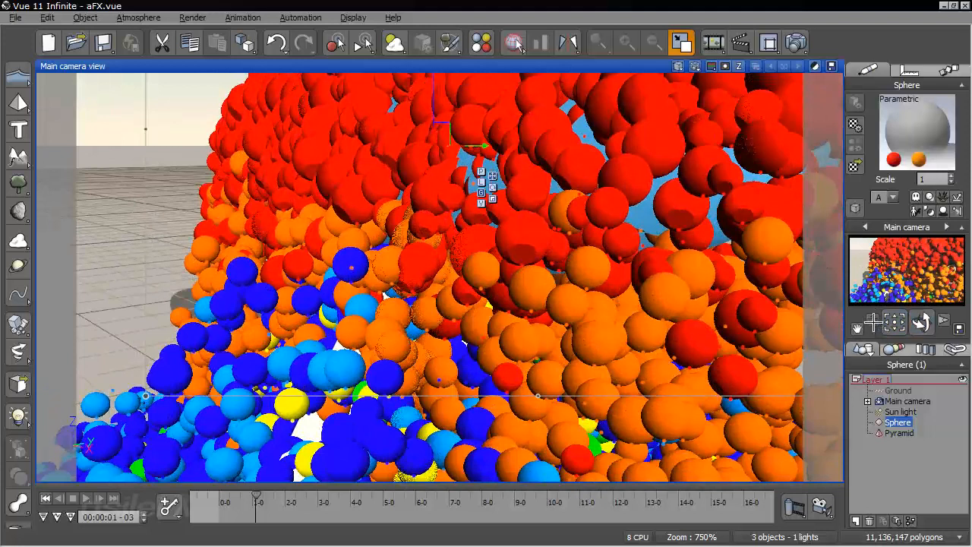
pyautogui.hotkey('ctrl', 'z')
pyautogui.moveTo(737, 340); pyautogui.dragTo(527, 438, button='right')
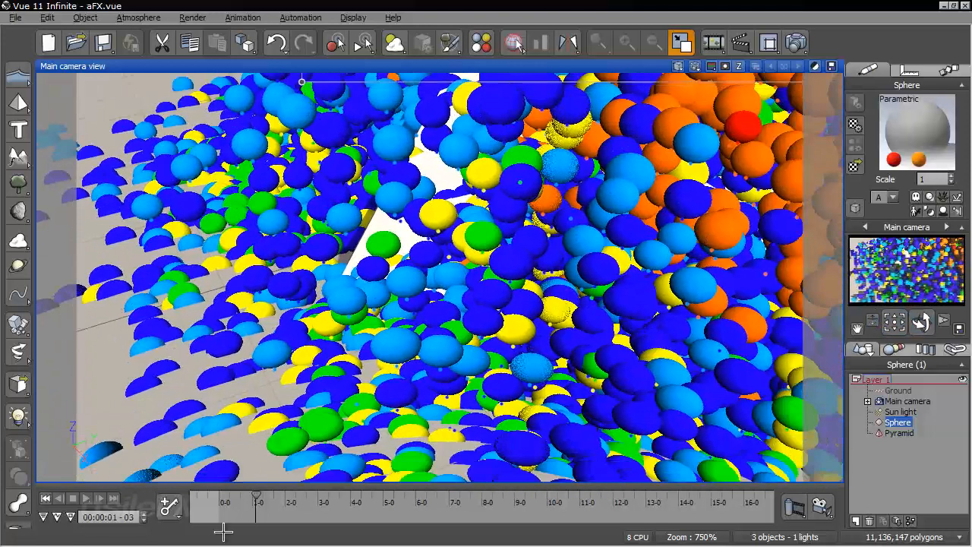
pyautogui.moveTo(259, 495); pyautogui.dragTo(262, 497)
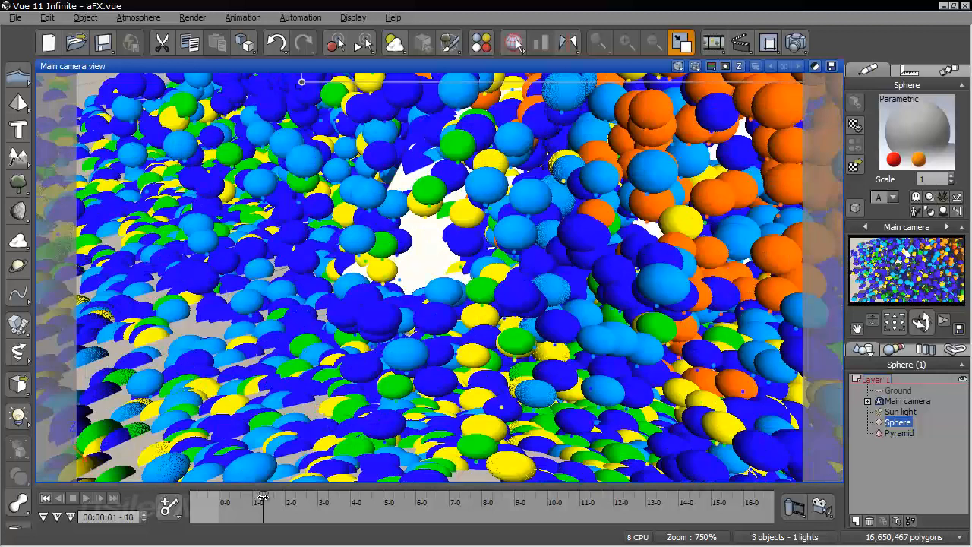
pyautogui.hotkey('ctrl', 'z')
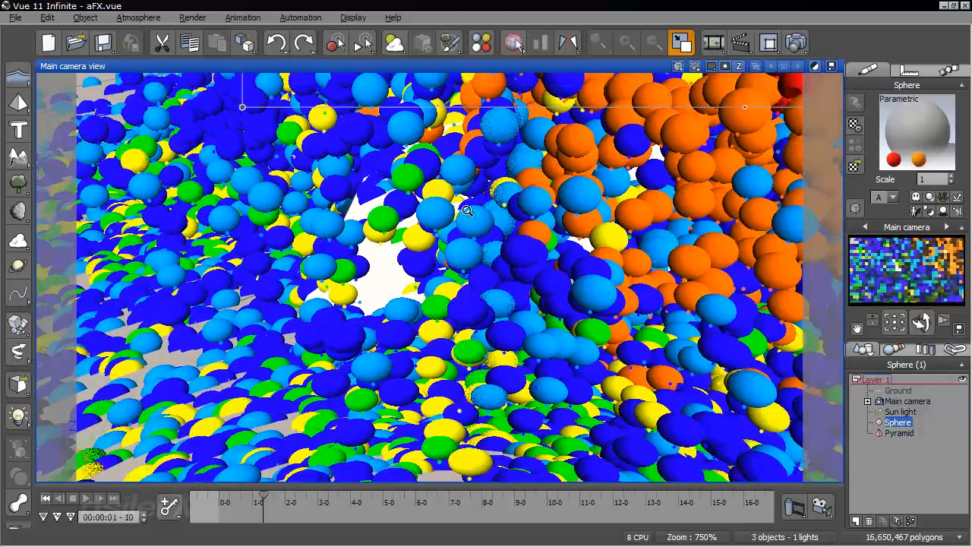
pyautogui.scroll(-3, 467, 210)
pyautogui.moveTo(525, 194); pyautogui.dragTo(449, 202, button='right')
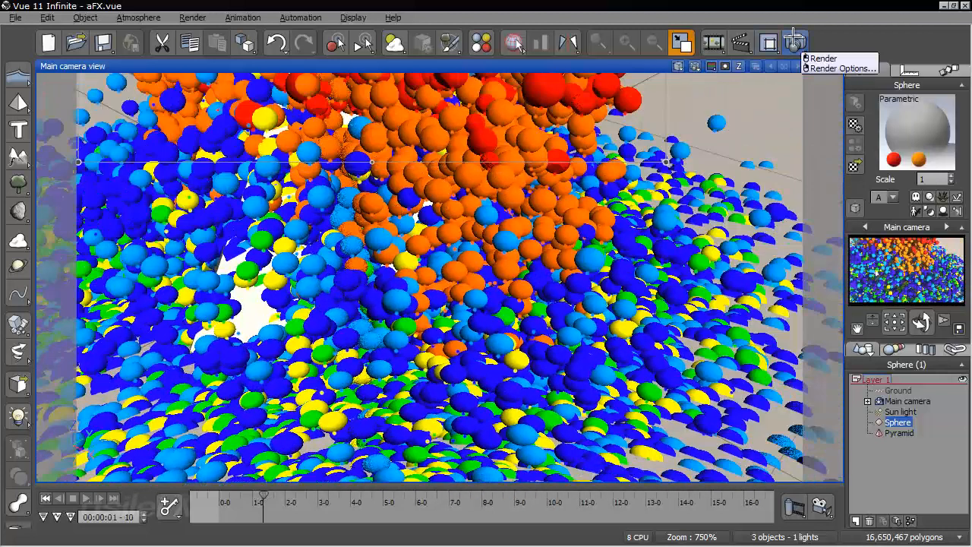
pyautogui.click(679, 66)
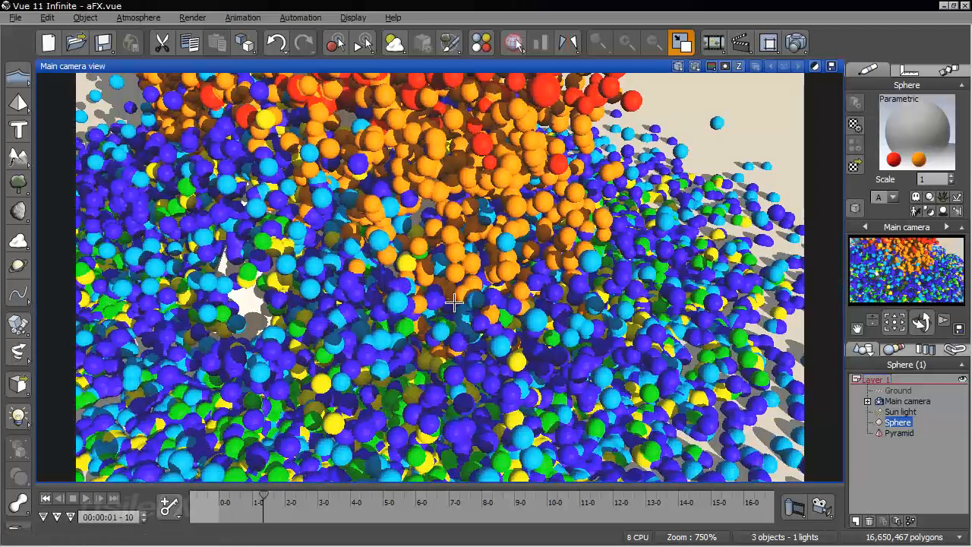
# Examine a close-up render of how the red and orange metablob particles merge near the emitter sphere
pyautogui.moveTo(497, 179); pyautogui.dragTo(509, 328, button='right')
pyautogui.rightClick(510, 328)
pyautogui.moveTo(400, 329); pyautogui.dragTo(494, 274, button='right')
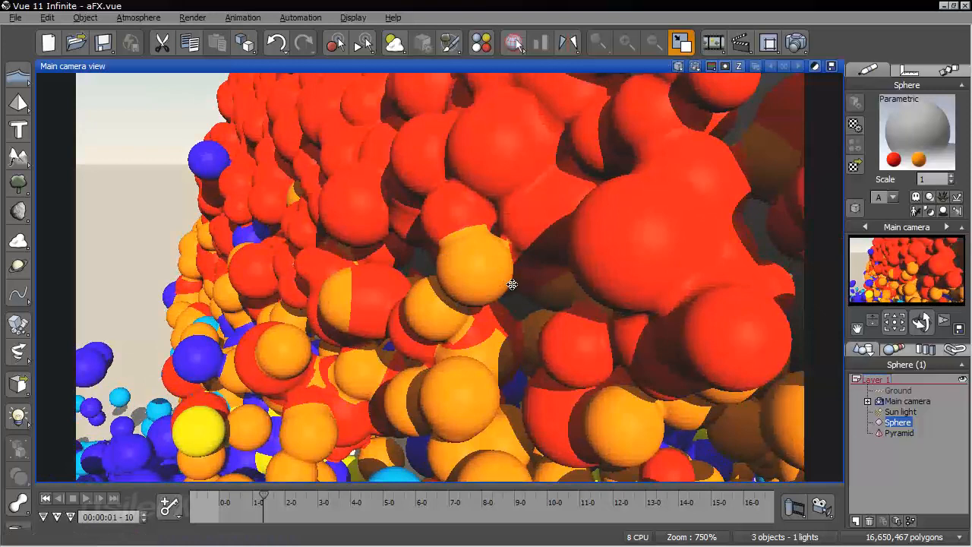
pyautogui.hotkey('ctrl', 'z')
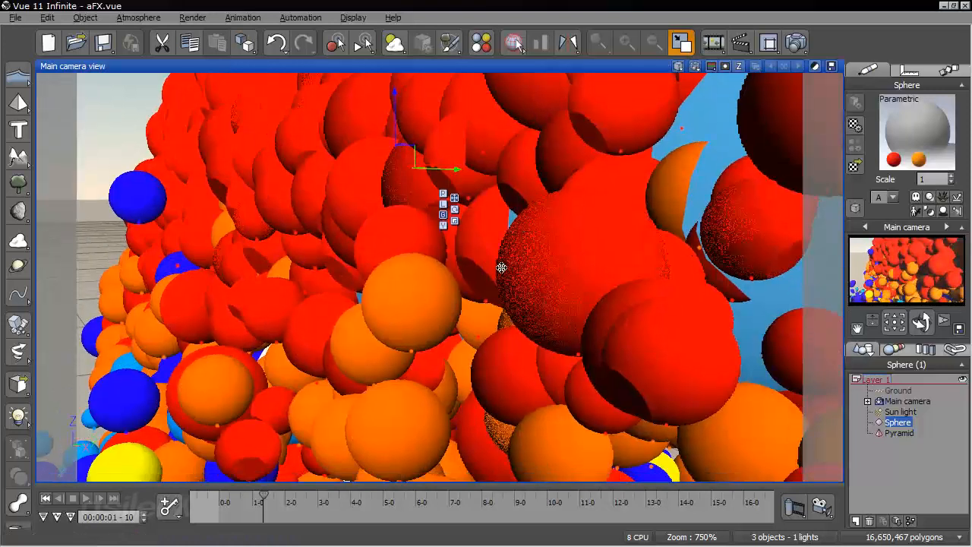
pyautogui.scroll(-3, 502, 269)
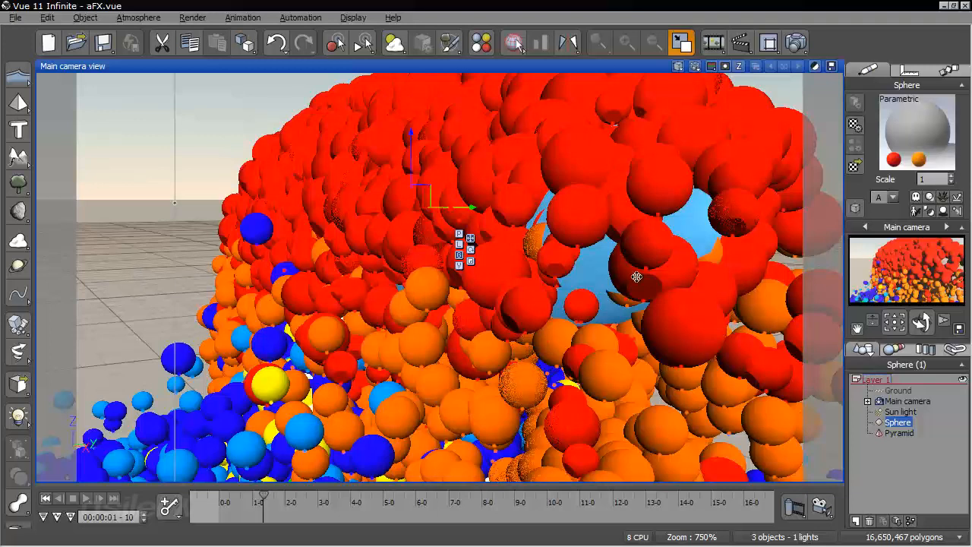
# Turn off metablob rendering in the particle configuration of the sphere's material
pyautogui.rightClick(896, 117)
pyautogui.click(896, 118)
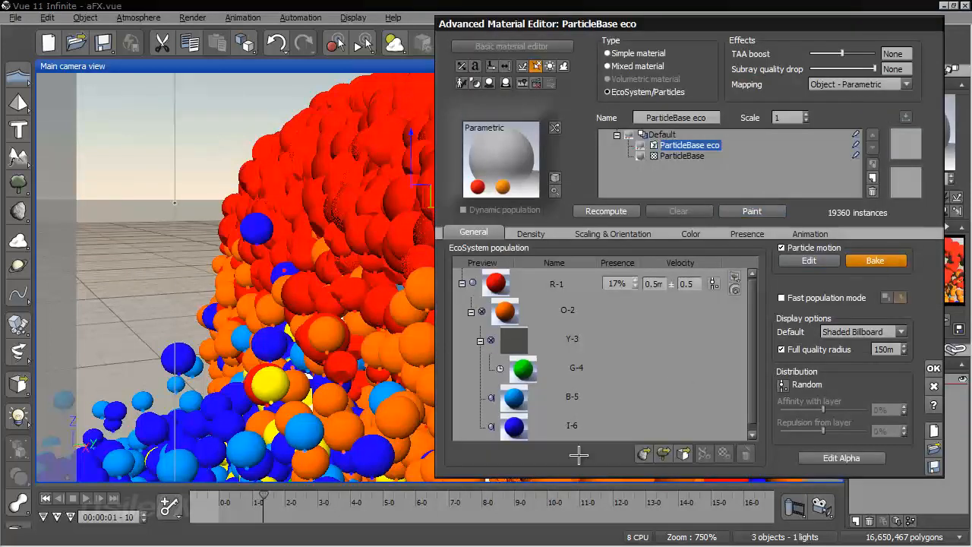
pyautogui.click(809, 260)
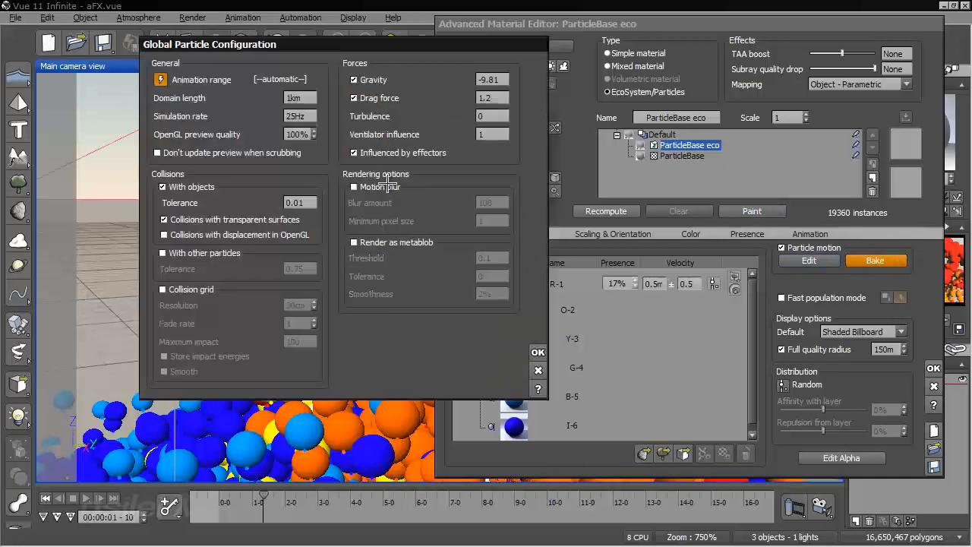
pyautogui.click(538, 351)
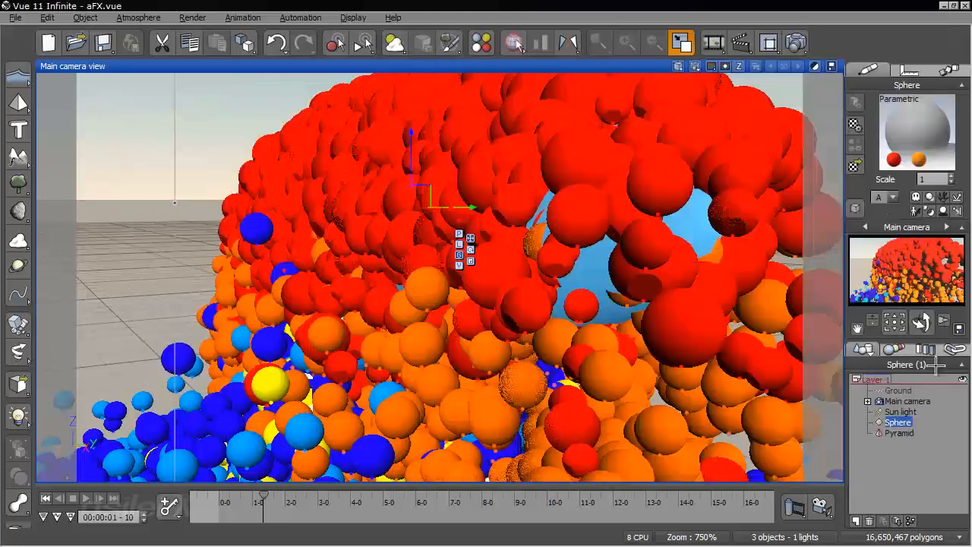
pyautogui.click(934, 368)
# Return to the first frame, scrub to 00:00:00-19, and quick-render the particles without metablobs
pyautogui.click(45, 498)
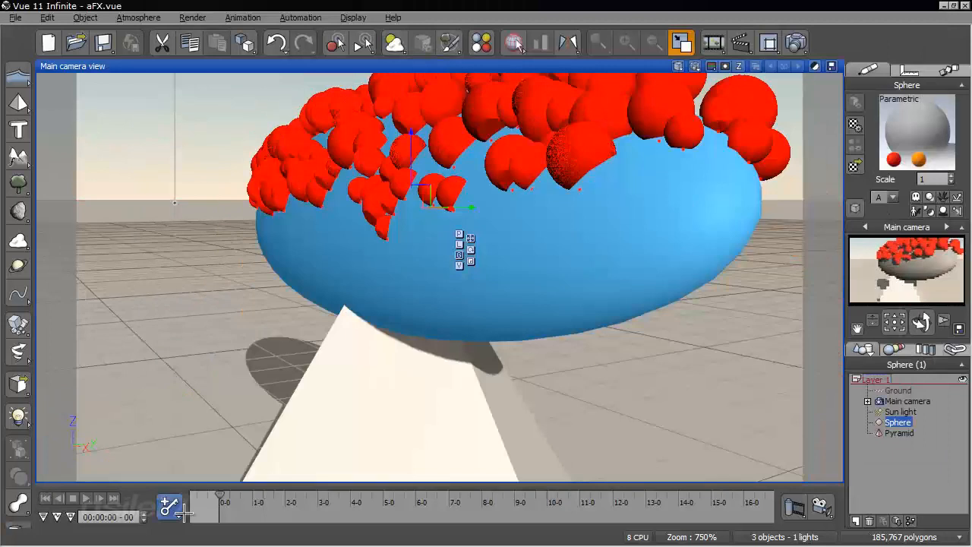
pyautogui.moveTo(224, 498); pyautogui.dragTo(239, 498)
pyautogui.moveTo(341, 316); pyautogui.dragTo(372, 255, button='right')
pyautogui.click(698, 67)
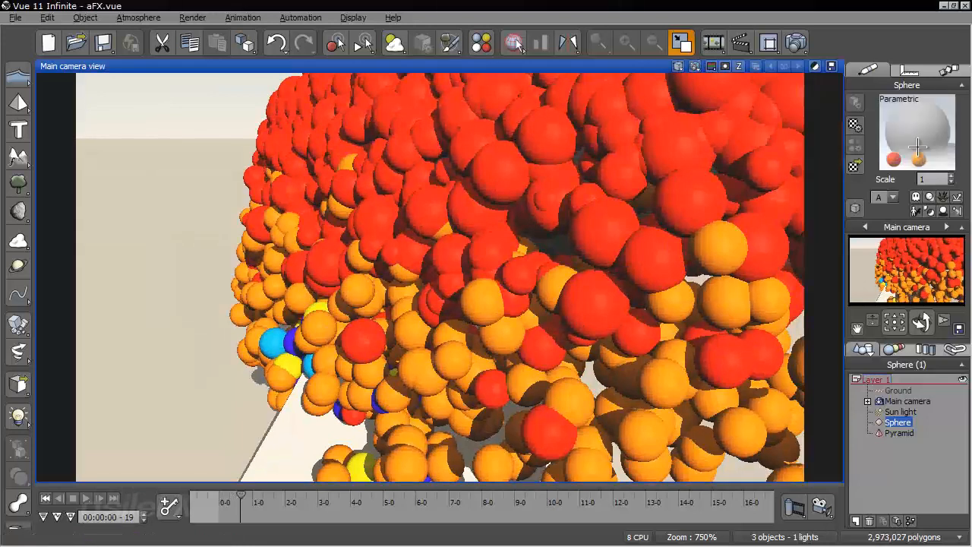
# Open the sphere's ParticleBase eco material for editing and accept its settings
pyautogui.rightClick(908, 144)
pyautogui.click(749, 156)
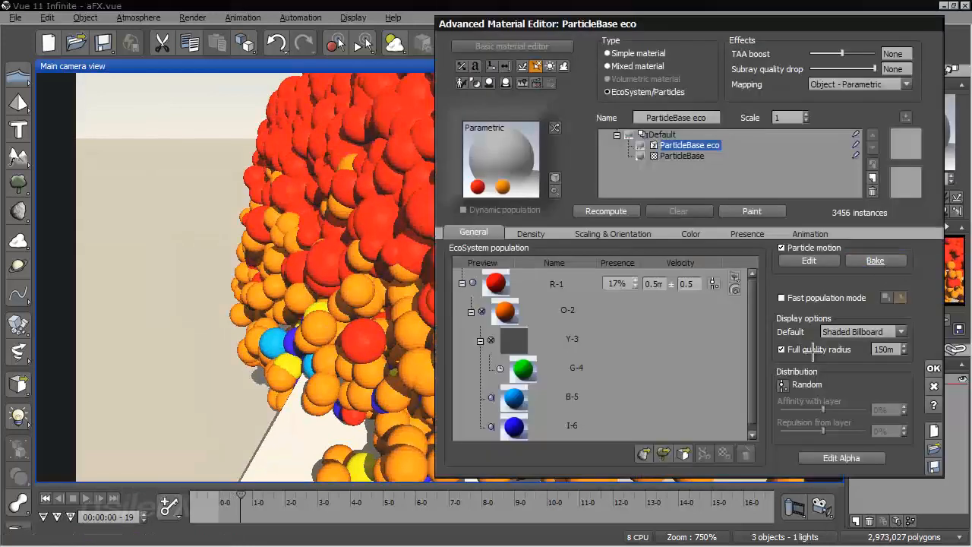
pyautogui.click(933, 368)
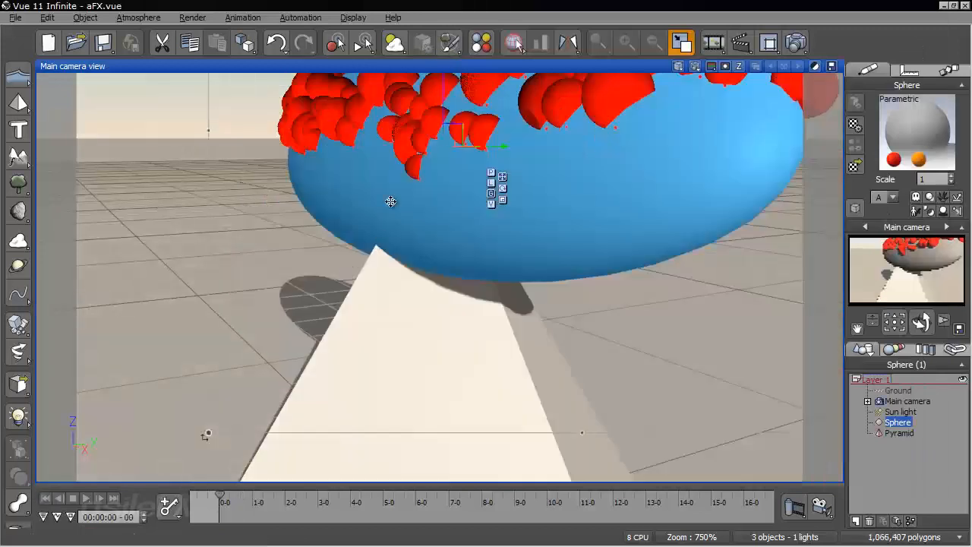
# Scrub to 00:00:00-20 and examine the shaded billboard particles around the emitter and pyramid from several angles
pyautogui.moveTo(457, 277); pyautogui.dragTo(543, 380, button='right')
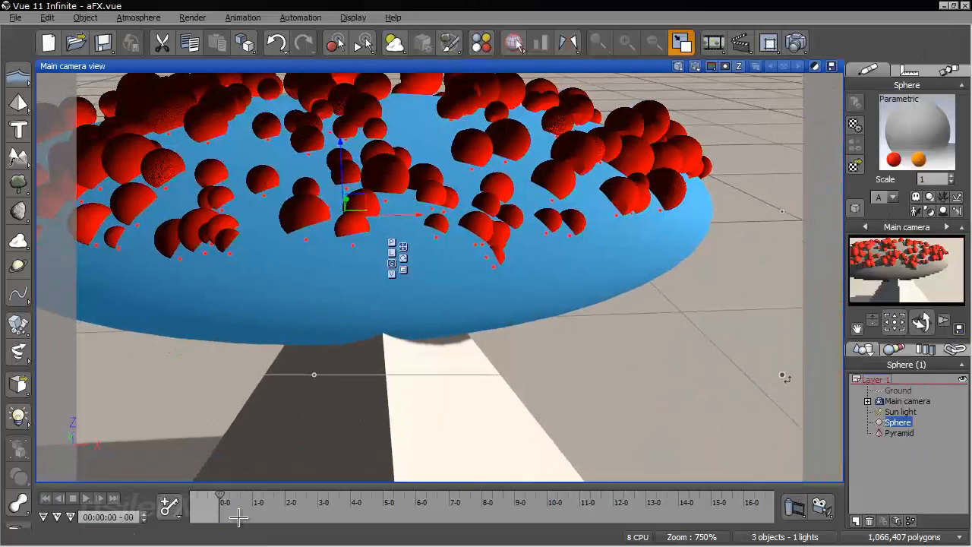
pyautogui.moveTo(221, 499); pyautogui.dragTo(242, 499)
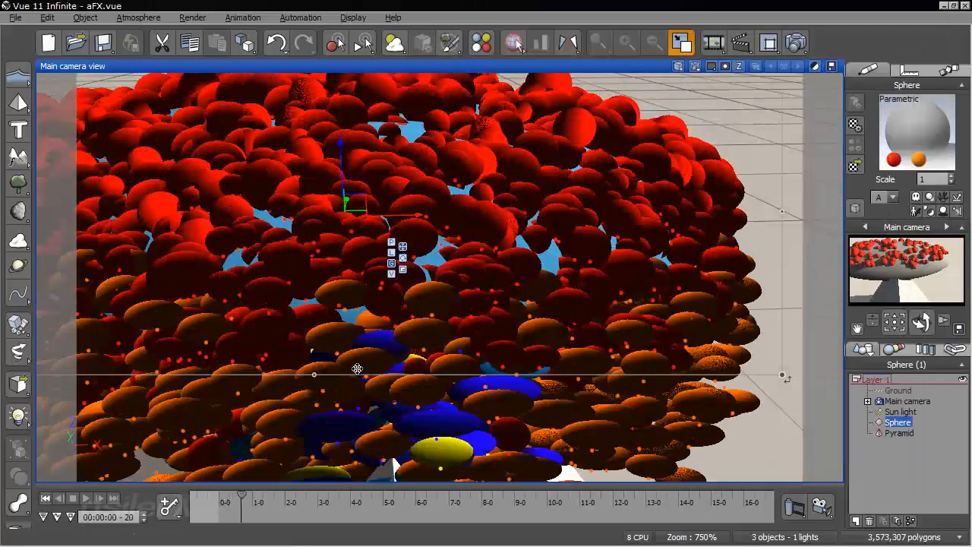
pyautogui.moveTo(650, 324); pyautogui.dragTo(426, 198, button='right')
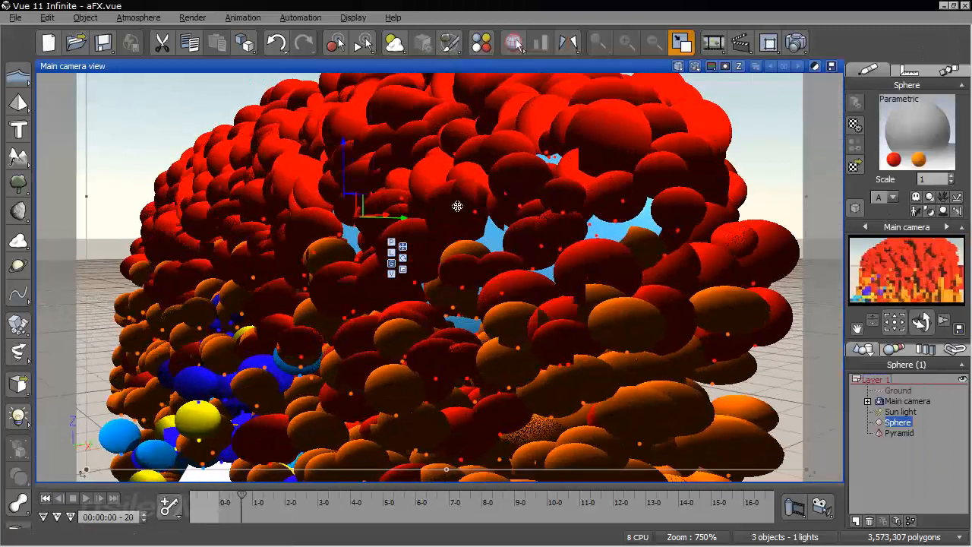
pyautogui.moveTo(873, 321)
pyautogui.mouseDown()
pyautogui.moveTo(873, 342)
pyautogui.moveTo(873, 322)
pyautogui.mouseUp()
pyautogui.hotkey('ctrl', 'z')
pyautogui.hotkey('ctrl', 'z')
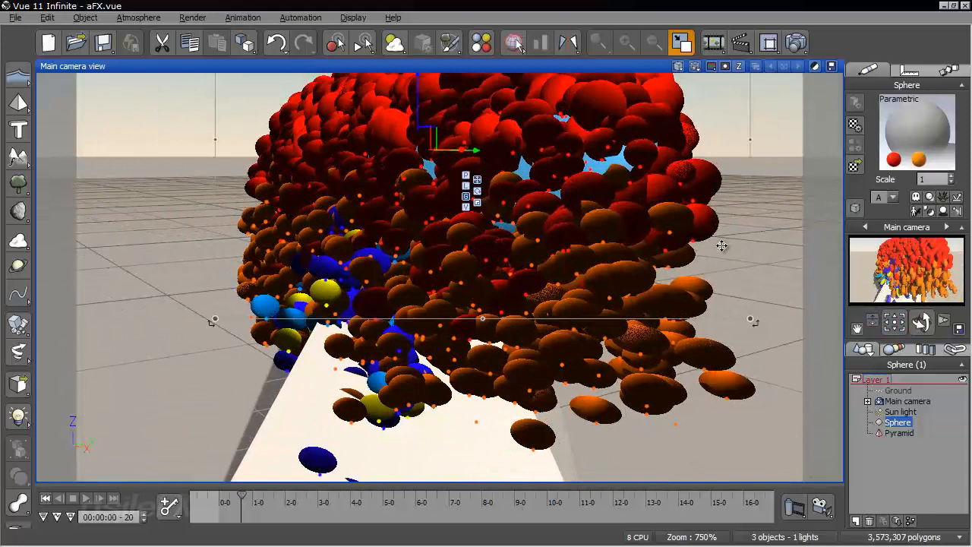
pyautogui.moveTo(539, 251); pyautogui.dragTo(577, 353, button='right')
pyautogui.moveTo(549, 251); pyautogui.dragTo(521, 287, button='middle')
# Set the default particle display of the sphere's material to Smooth Shaded and accept the change
pyautogui.doubleClick(912, 130)
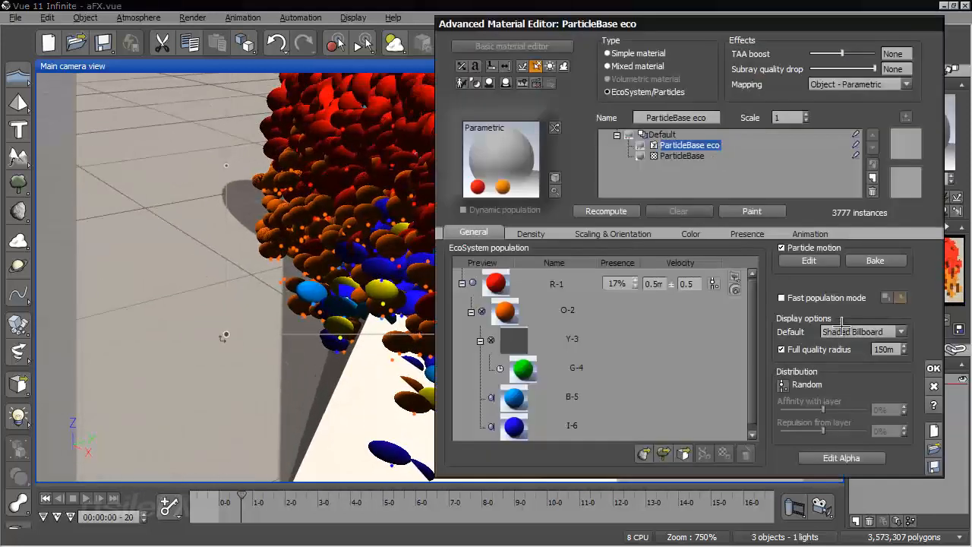
pyautogui.click(843, 332)
pyautogui.click(852, 420)
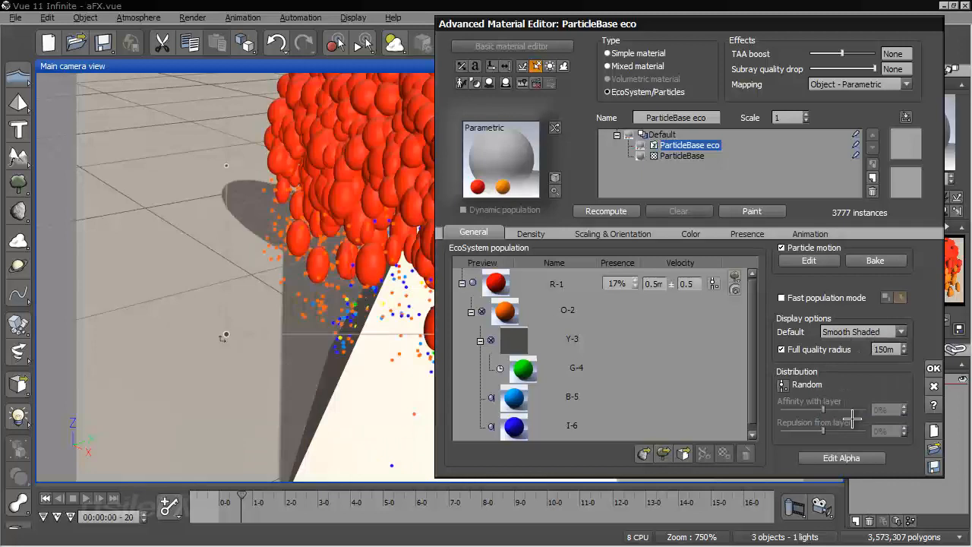
pyautogui.click(934, 367)
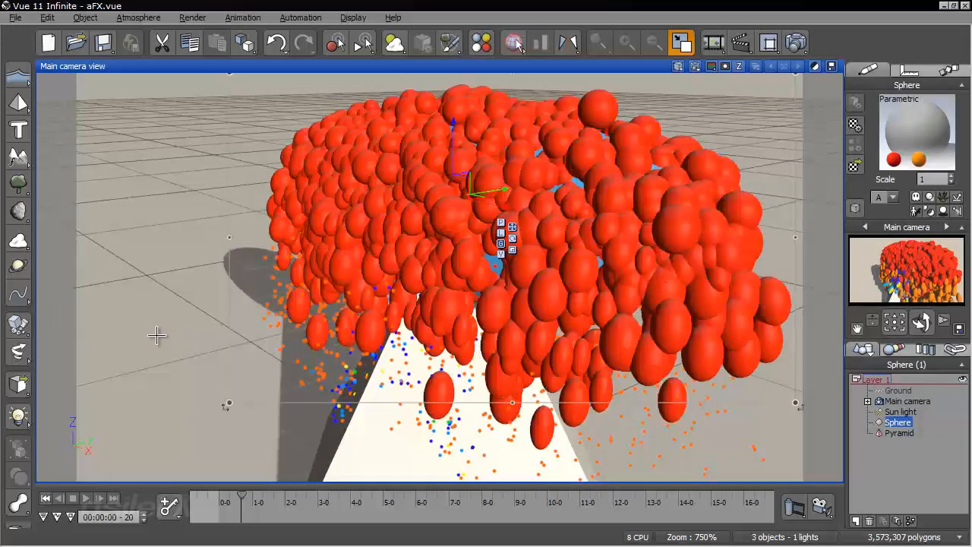
# Set the maximum rotation angle of the sphere's particles to 0°, recompute the population and accept the material
pyautogui.rightClick(911, 135)
pyautogui.click(866, 141)
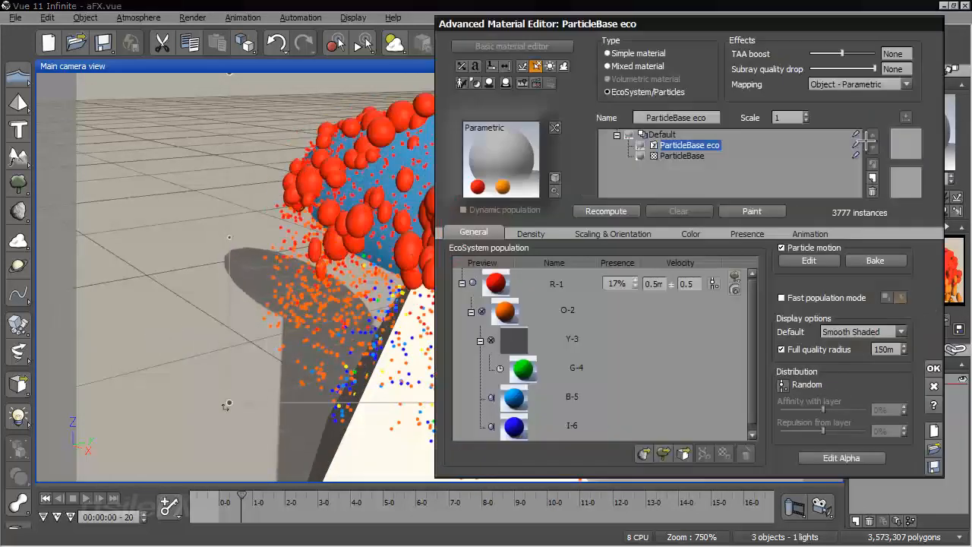
pyautogui.click(536, 233)
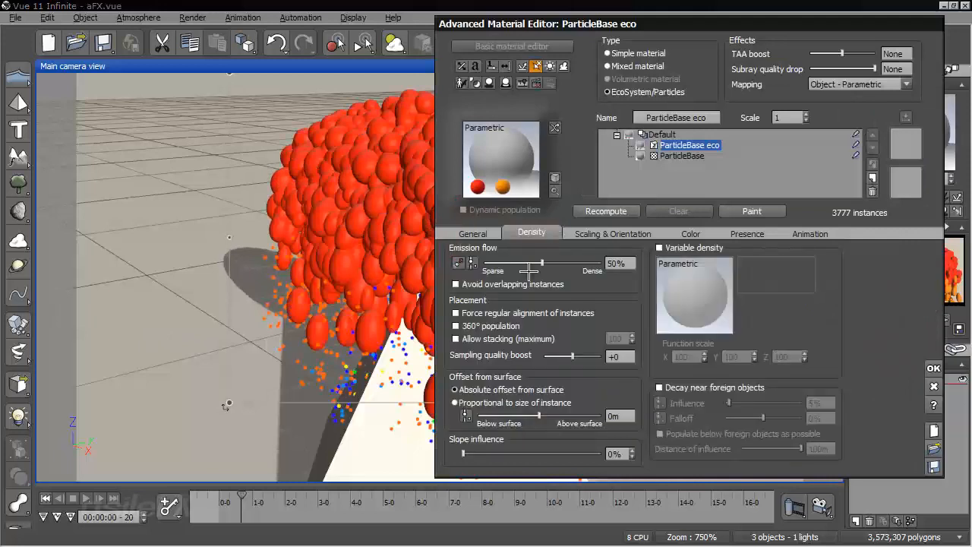
pyautogui.click(599, 234)
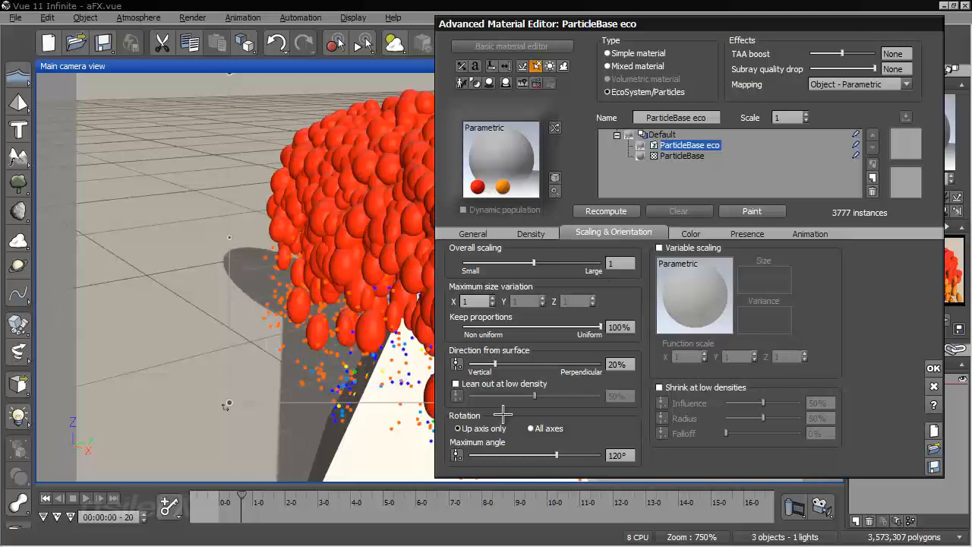
pyautogui.moveTo(551, 454); pyautogui.dragTo(469, 454)
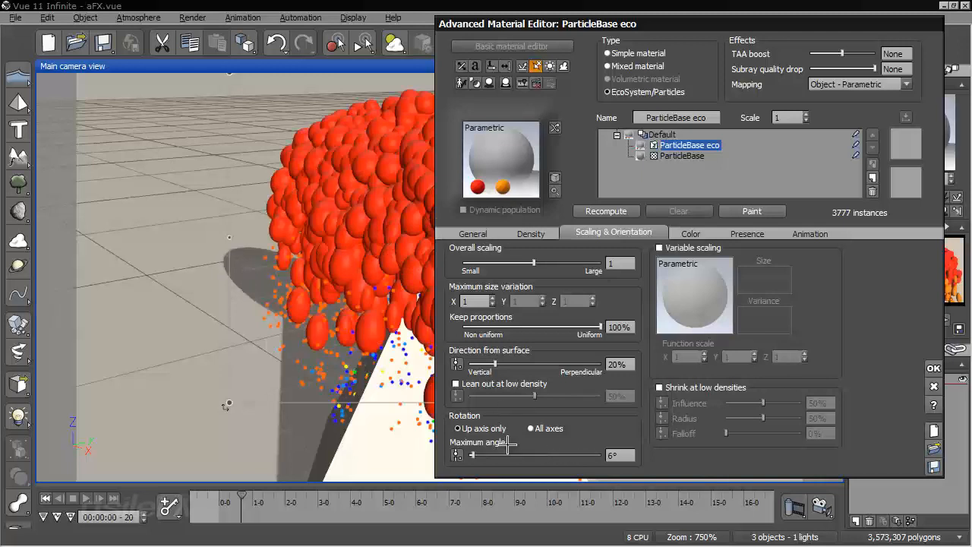
pyautogui.click(604, 210)
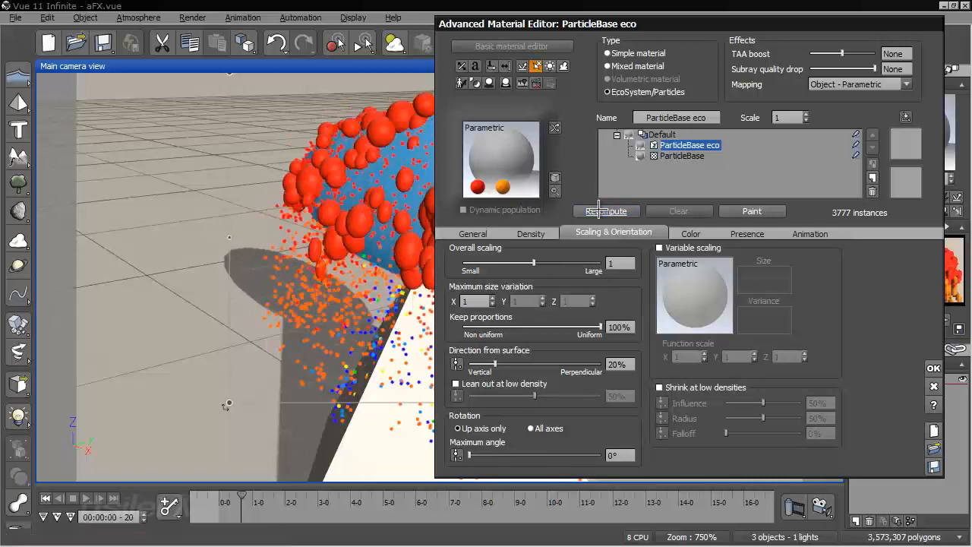
pyautogui.click(934, 367)
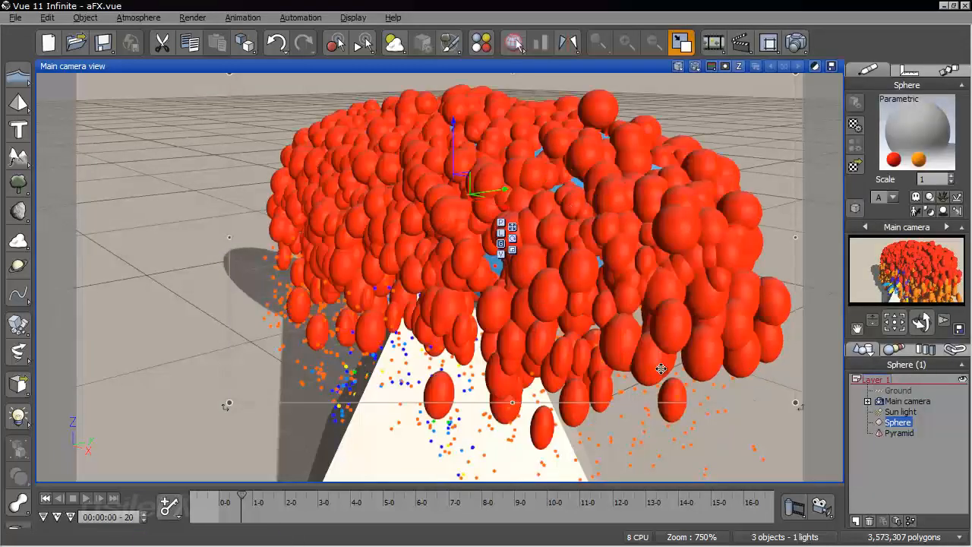
# Reopen the sphere's material and set the particles' direction from surface to 0%
pyautogui.rightClick(916, 129)
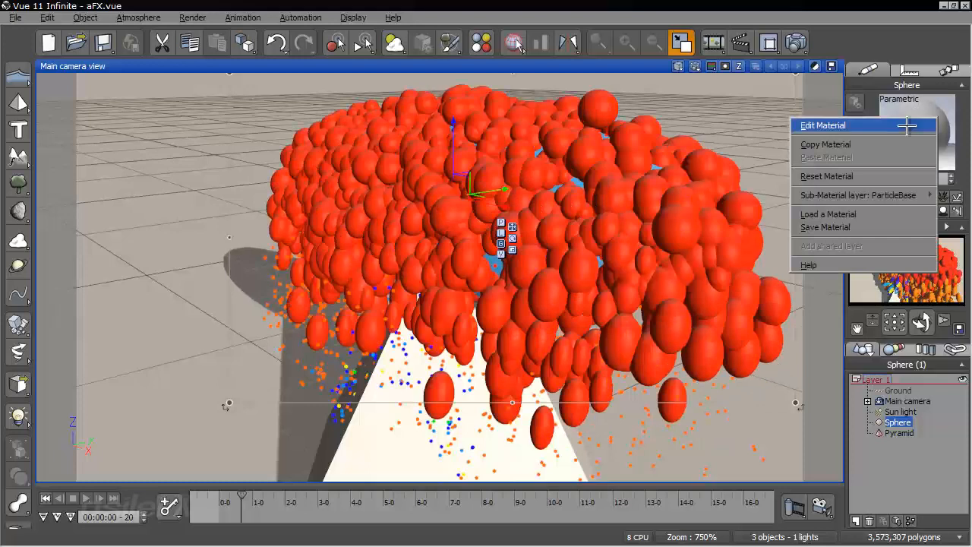
pyautogui.click(897, 126)
pyautogui.moveTo(609, 18); pyautogui.dragTo(575, 13)
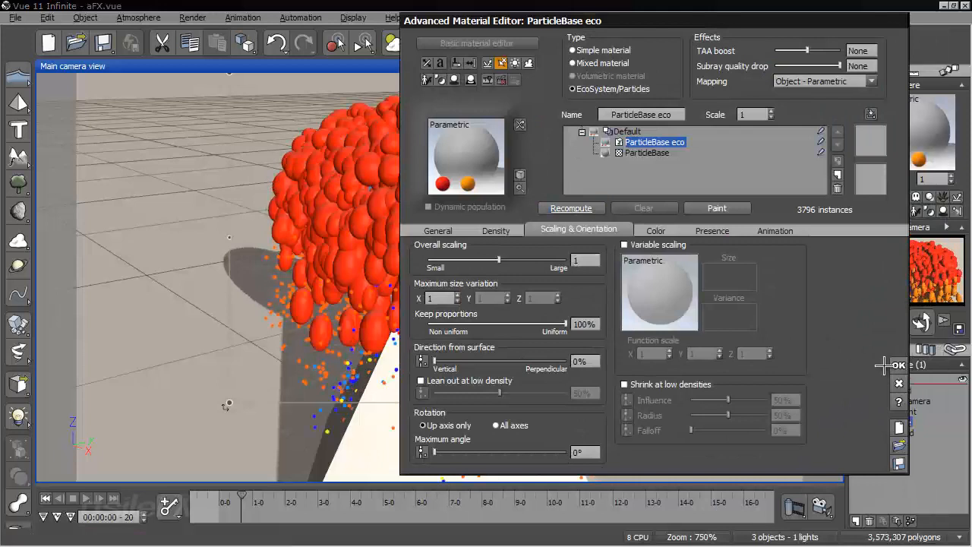
# Set the motion blur amount to 300 in the global particle configuration, recompute the population and inspect the stretched particles
pyautogui.click(438, 230)
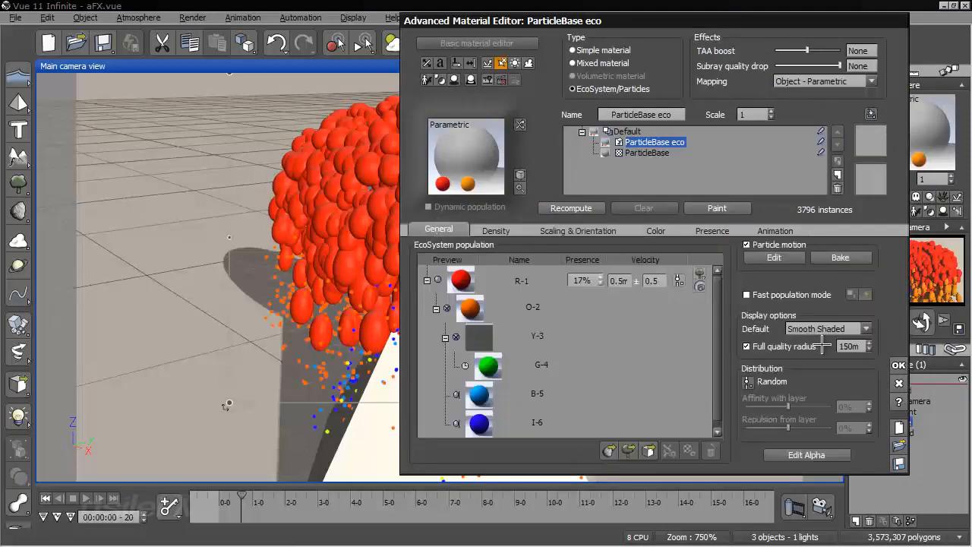
pyautogui.click(802, 259)
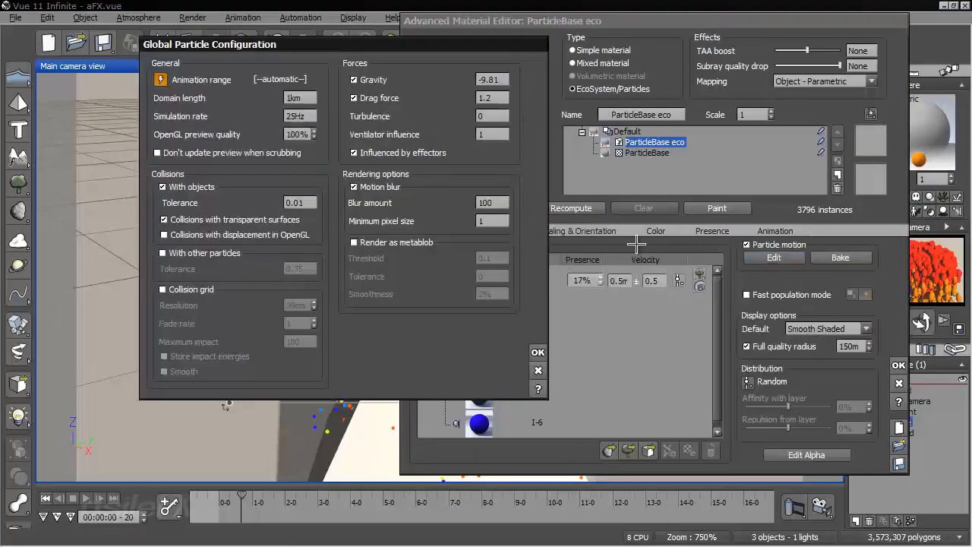
pyautogui.doubleClick(507, 199)
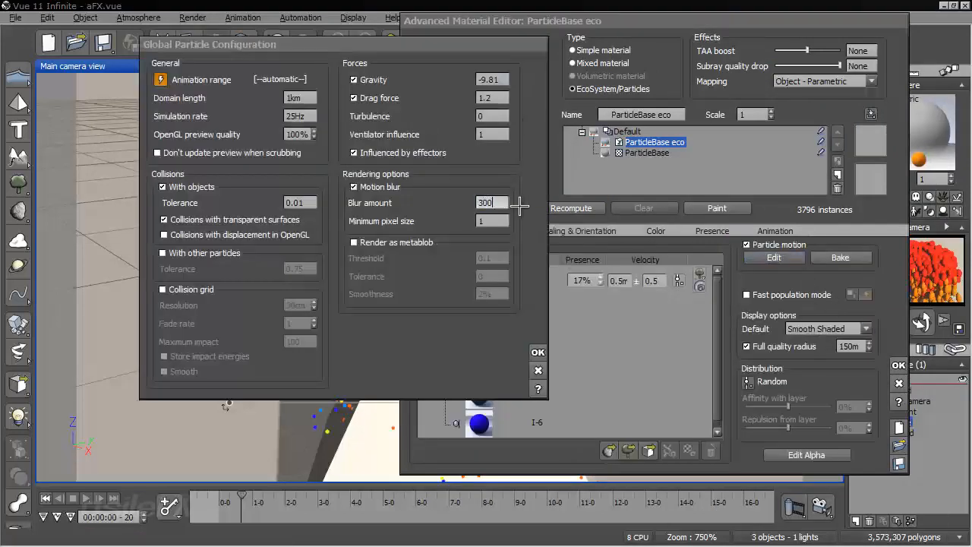
pyautogui.write('300')
pyautogui.click(538, 351)
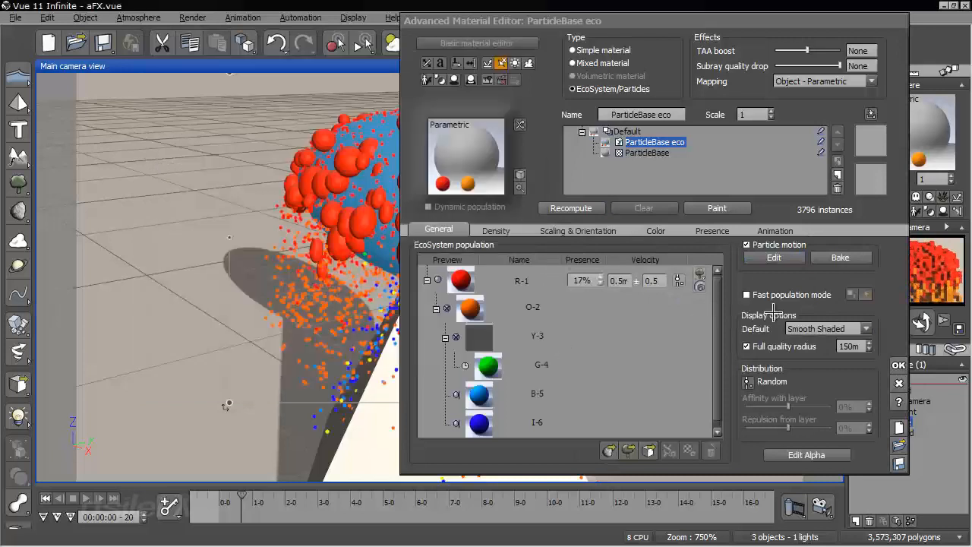
pyautogui.click(572, 209)
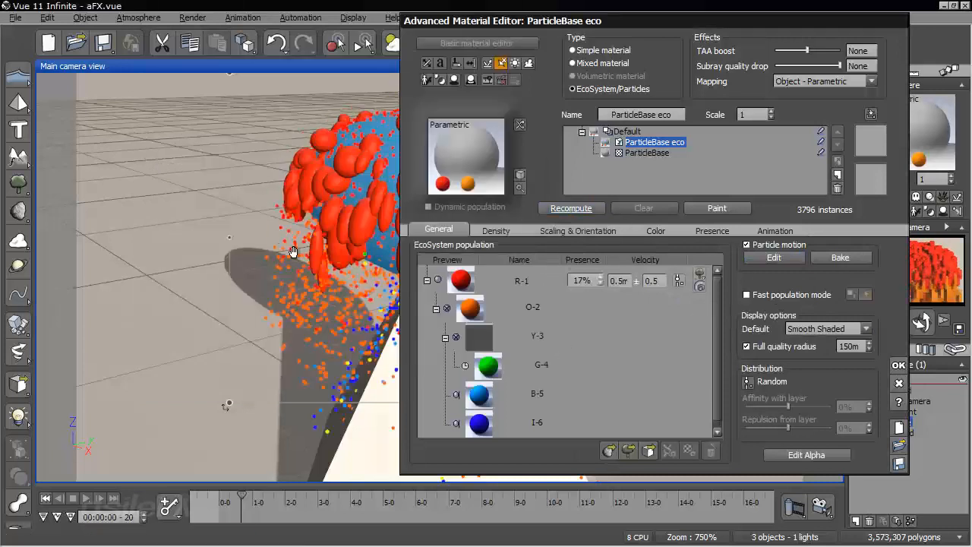
pyautogui.moveTo(293, 252); pyautogui.dragTo(186, 262, button='right')
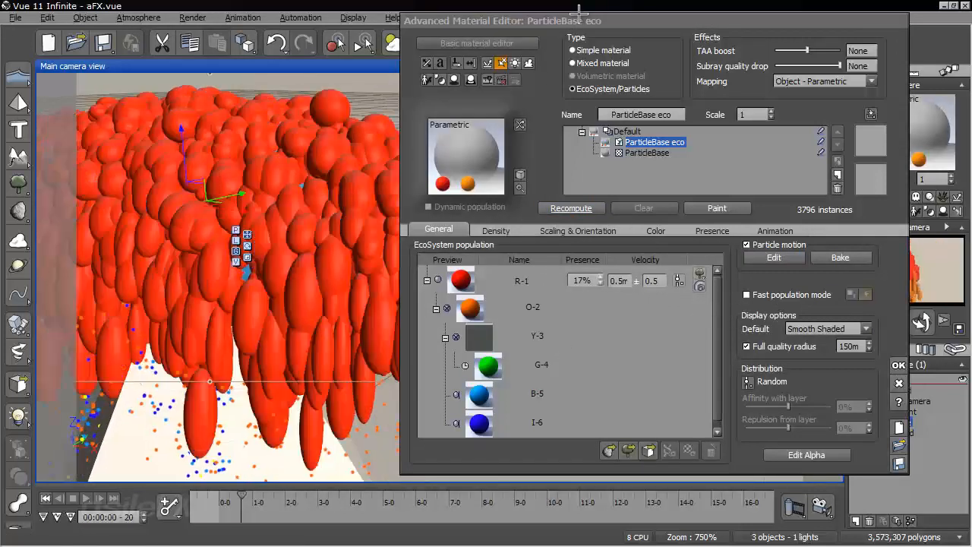
pyautogui.moveTo(579, 13); pyautogui.dragTo(664, 29)
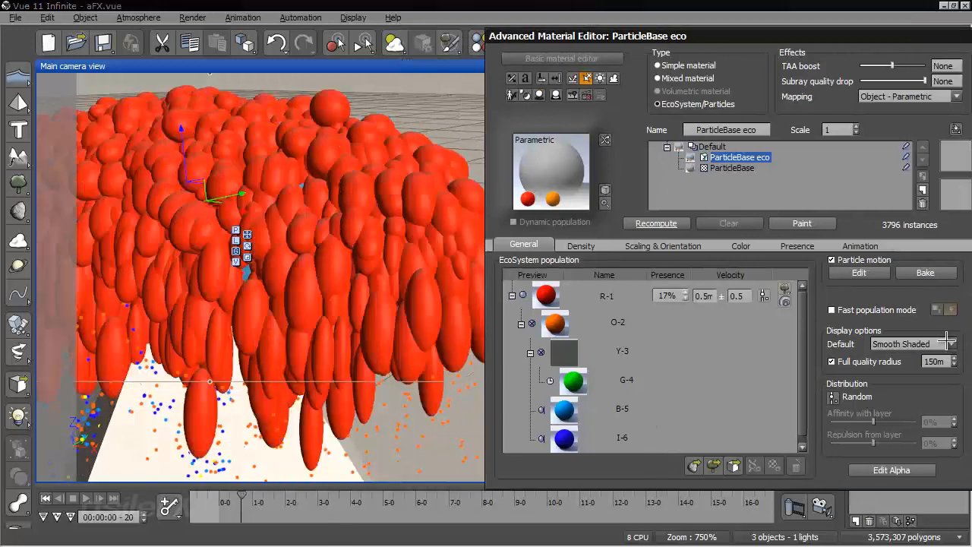
# Switch the default particle display to Filled Box and inspect the particles around the emitter
pyautogui.click(907, 343)
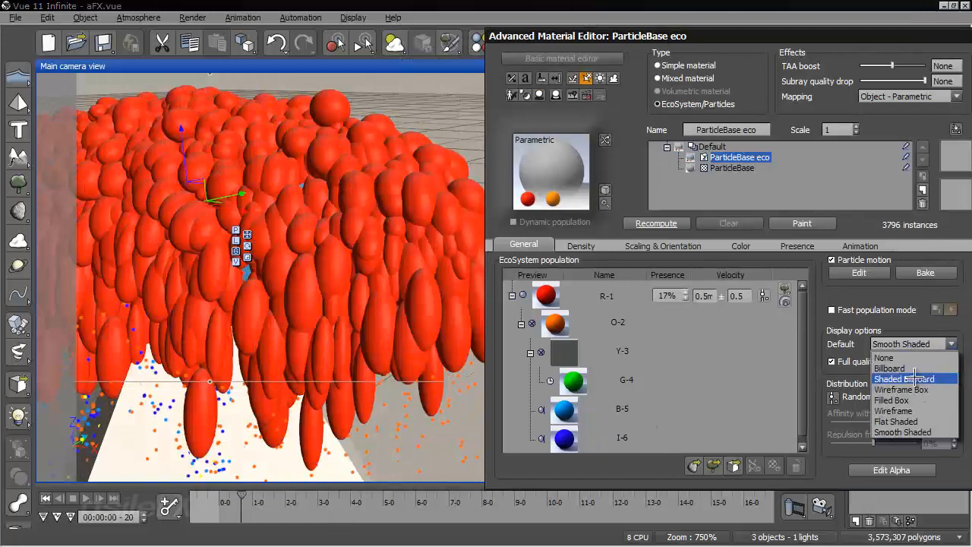
pyautogui.click(902, 400)
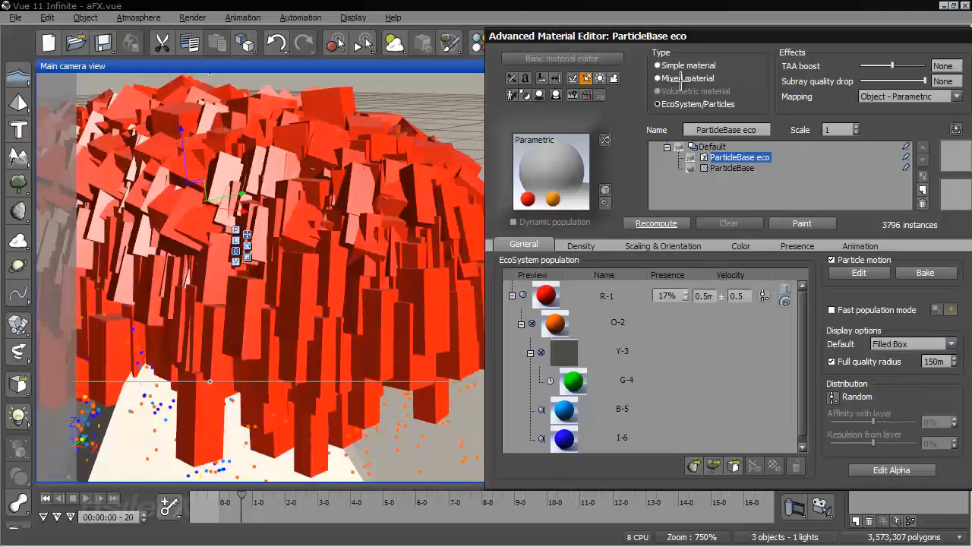
pyautogui.moveTo(334, 374); pyautogui.dragTo(465, 360, button='right')
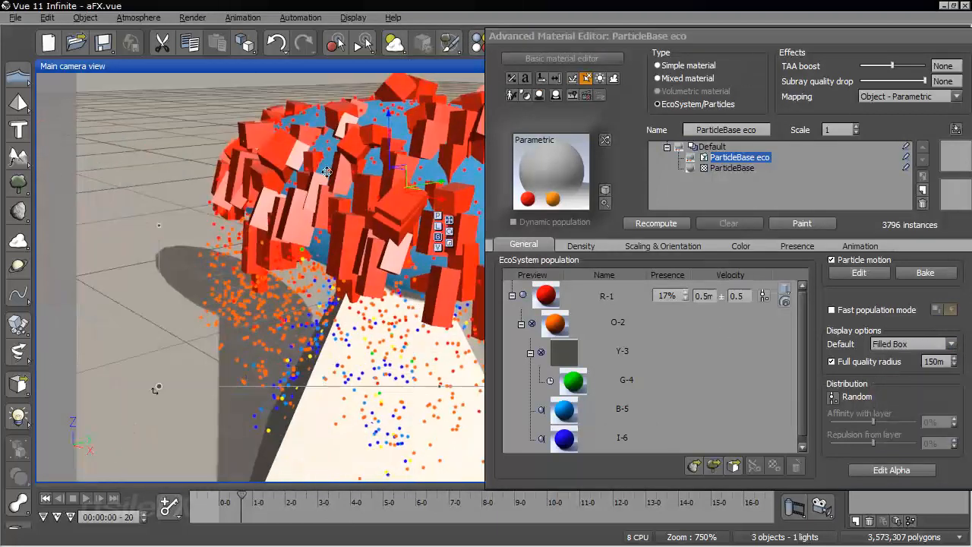
pyautogui.moveTo(212, 390); pyautogui.dragTo(214, 401, button='middle')
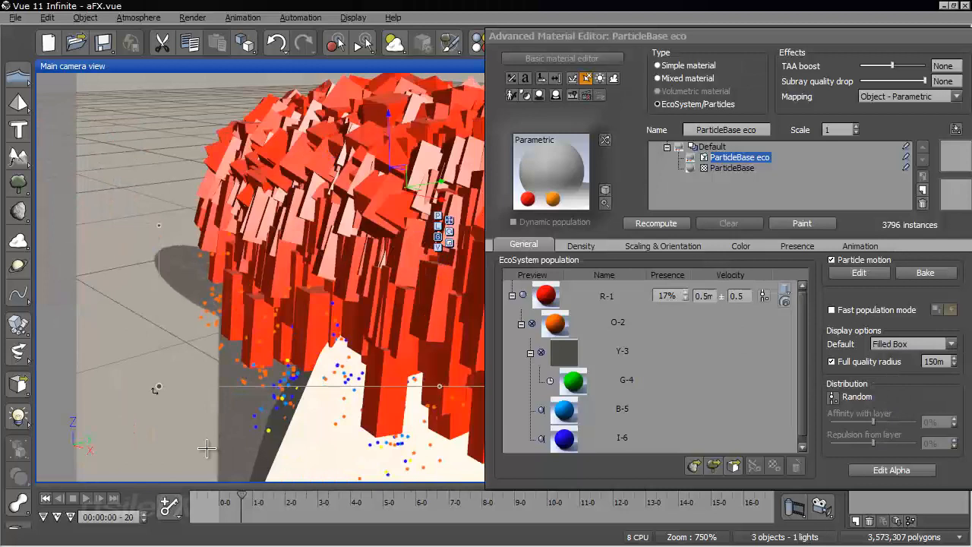
# Switch the default particle display to Shaded Billboard and check the particles in the camera view
pyautogui.click(901, 344)
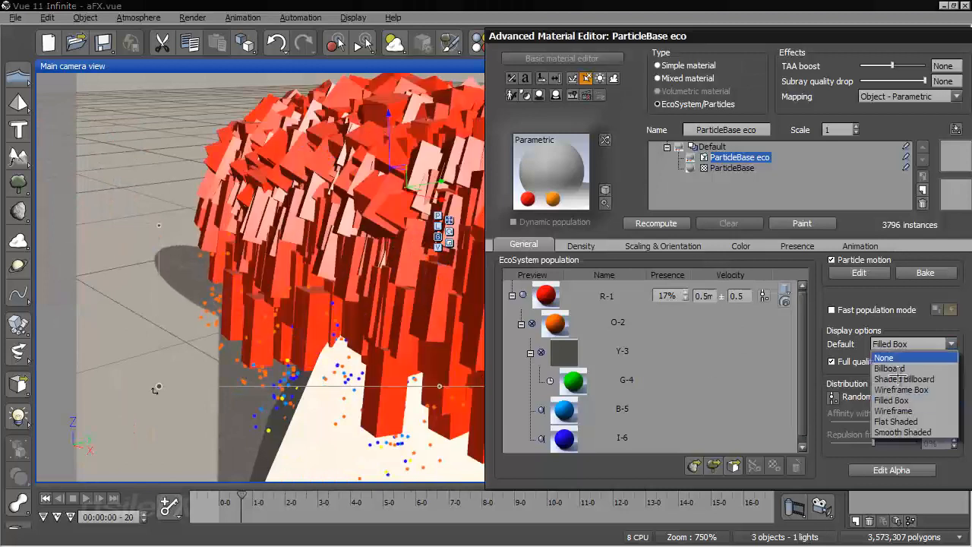
pyautogui.click(900, 379)
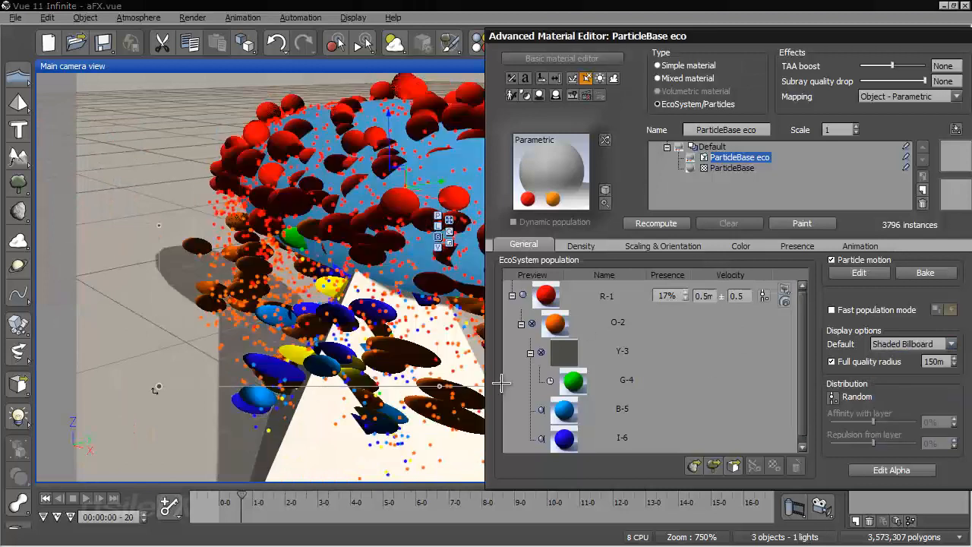
pyautogui.moveTo(618, 36); pyautogui.dragTo(486, 35)
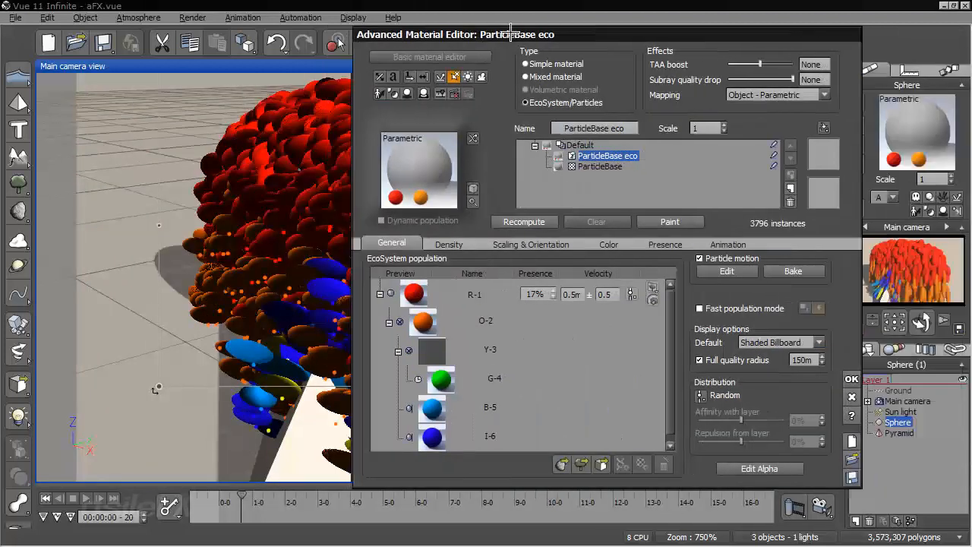
# Set the default particle display to Billboard and accept the material changes
pyautogui.click(756, 342)
pyautogui.click(769, 370)
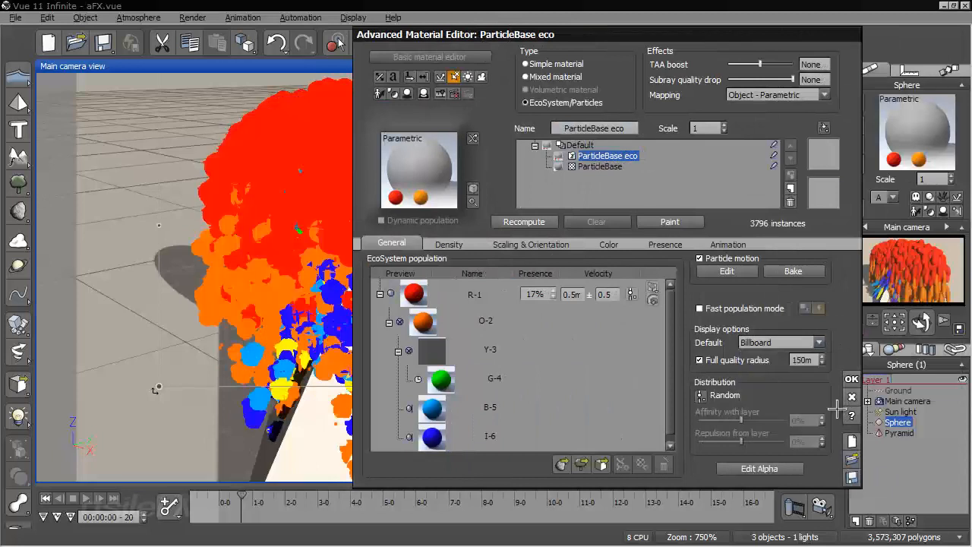
pyautogui.click(852, 379)
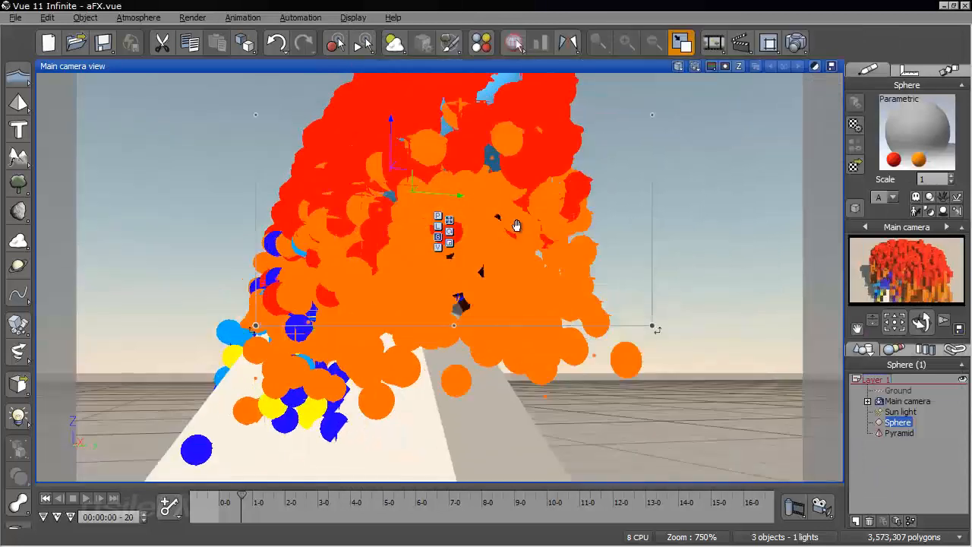
# Examine the billboard particles from different camera angles and move the animation to 00:00:00-27
pyautogui.moveTo(516, 225); pyautogui.dragTo(545, 364, button='right')
pyautogui.moveTo(534, 330); pyautogui.dragTo(550, 316, button='right')
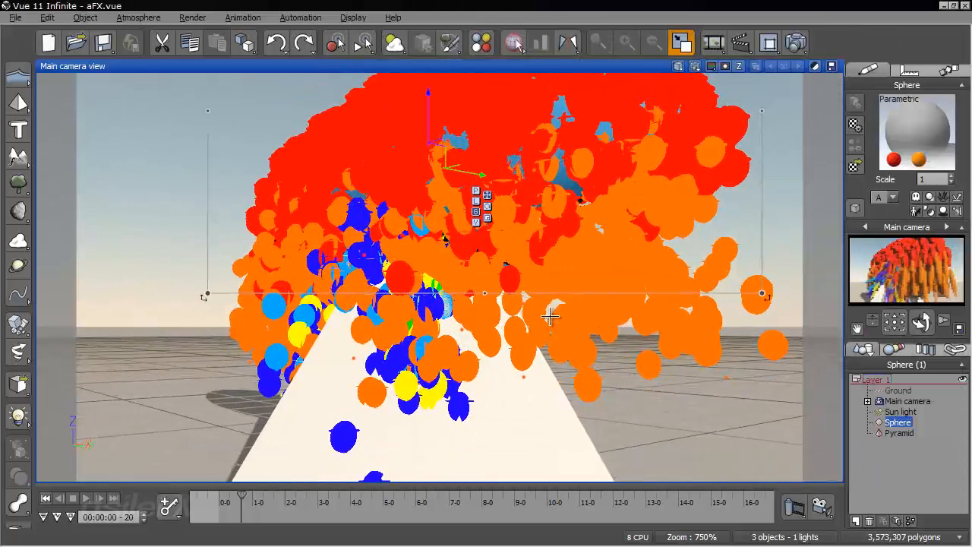
pyautogui.click(249, 502)
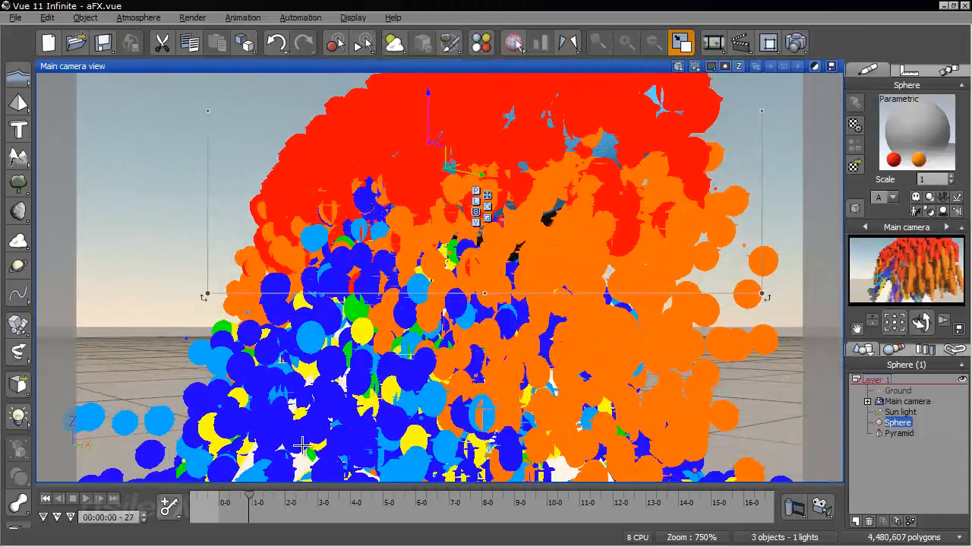
# Frame the whole particle cascade in the main camera view and quick-render it to check the motion-blurred particles
pyautogui.moveTo(303, 445); pyautogui.dragTo(374, 332, button='right')
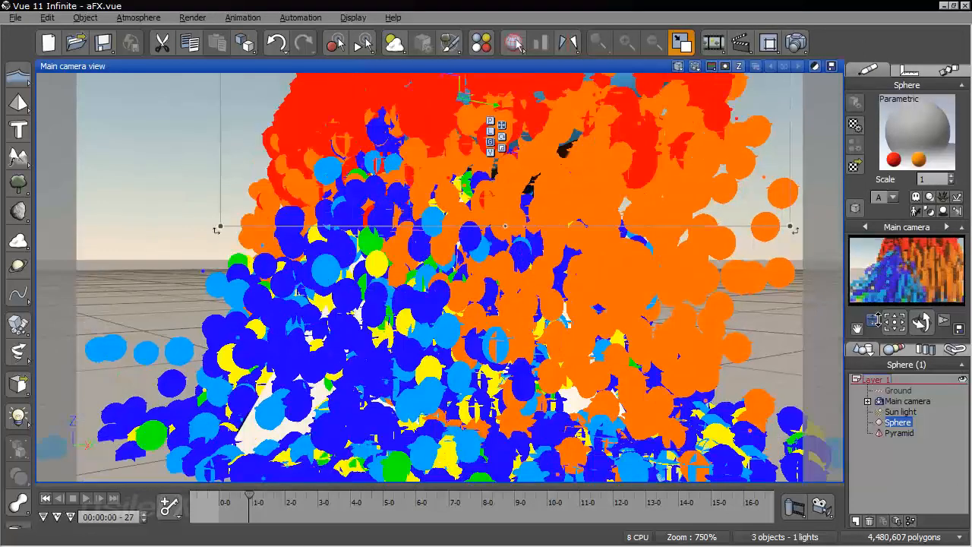
pyautogui.moveTo(873, 322); pyautogui.dragTo(852, 312)
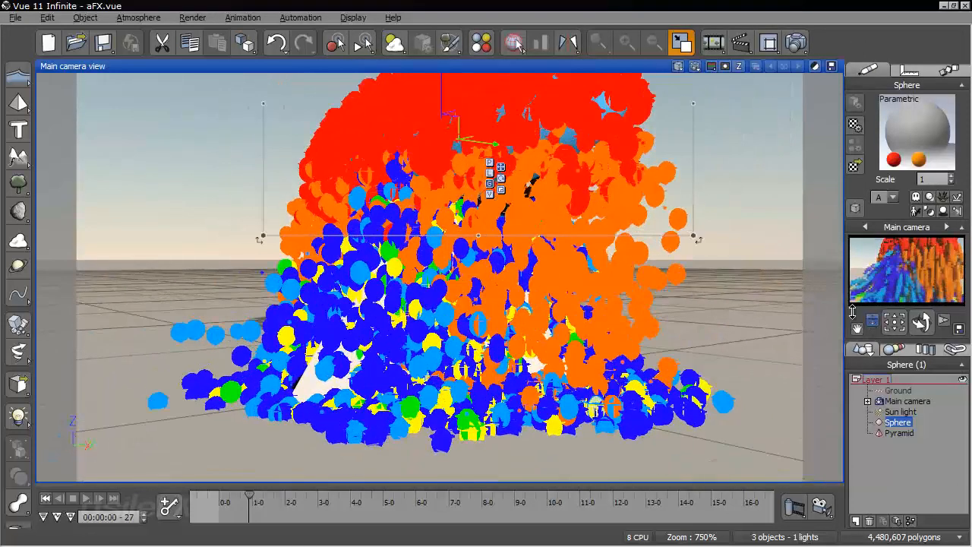
pyautogui.moveTo(585, 286); pyautogui.dragTo(586, 305, button='right')
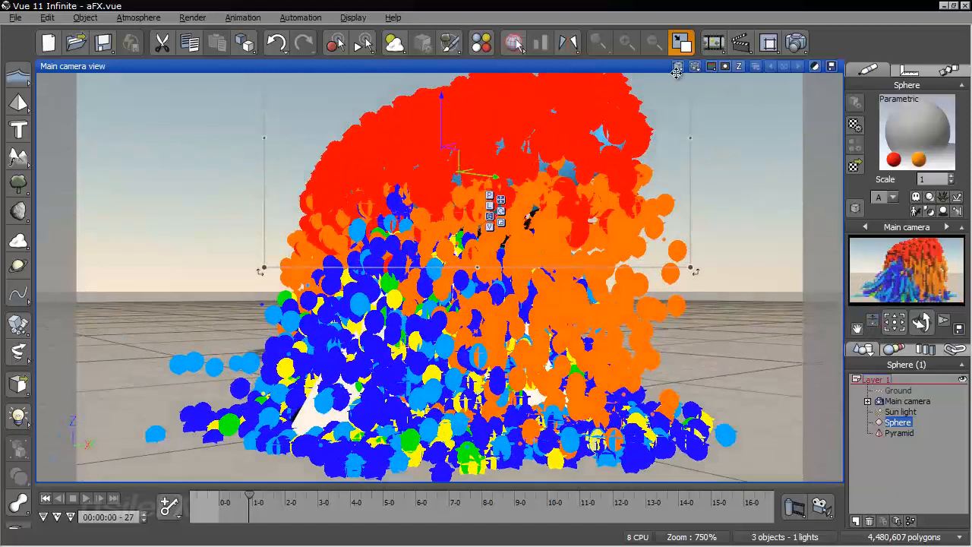
pyautogui.click(692, 66)
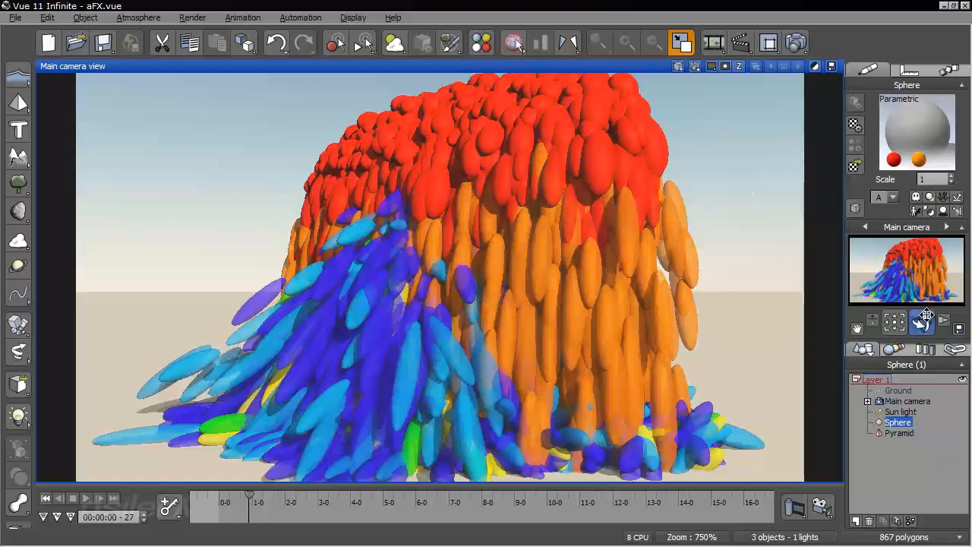
# Review the global particle configuration in the sphere's ParticleBase eco material, then close both dialogs
pyautogui.moveTo(918, 322); pyautogui.dragTo(916, 321)
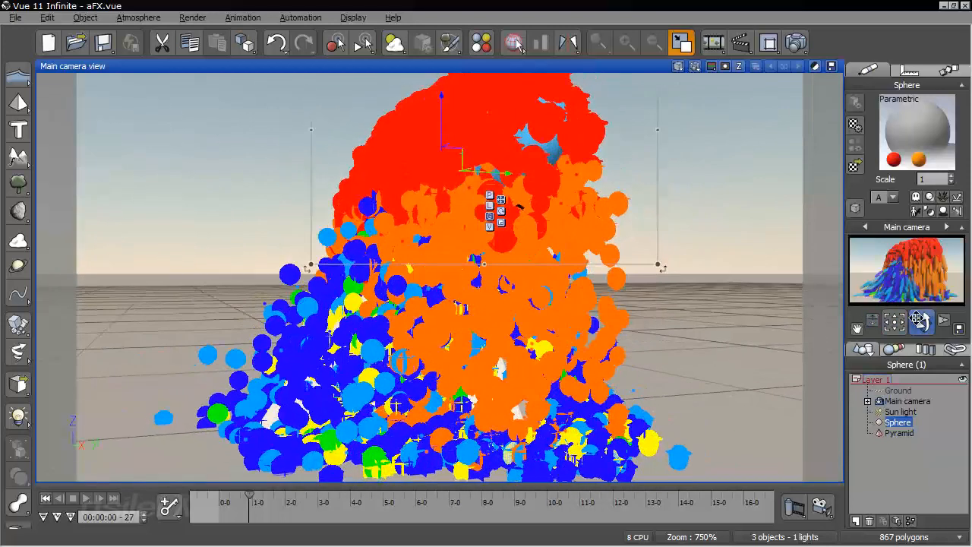
pyautogui.moveTo(619, 209); pyautogui.dragTo(632, 219, button='right')
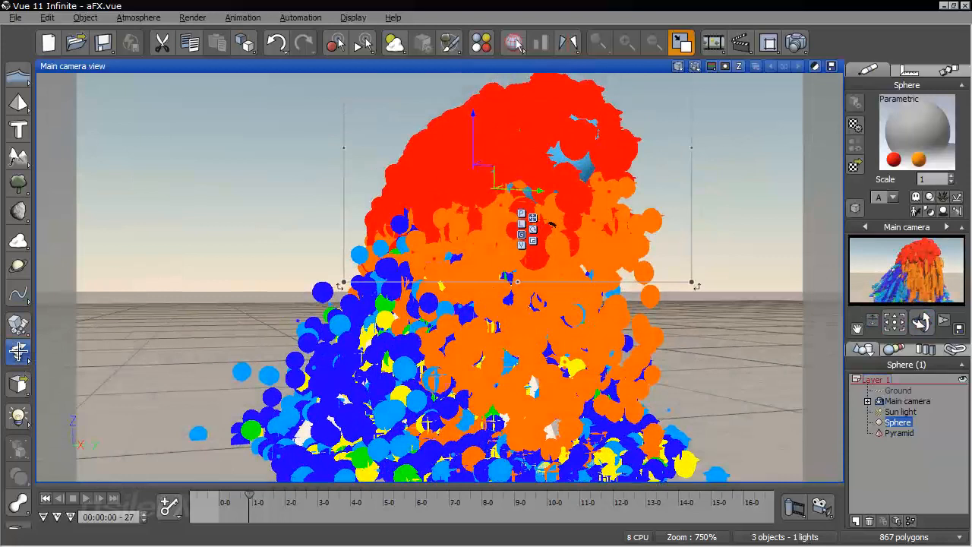
pyautogui.click(18, 351)
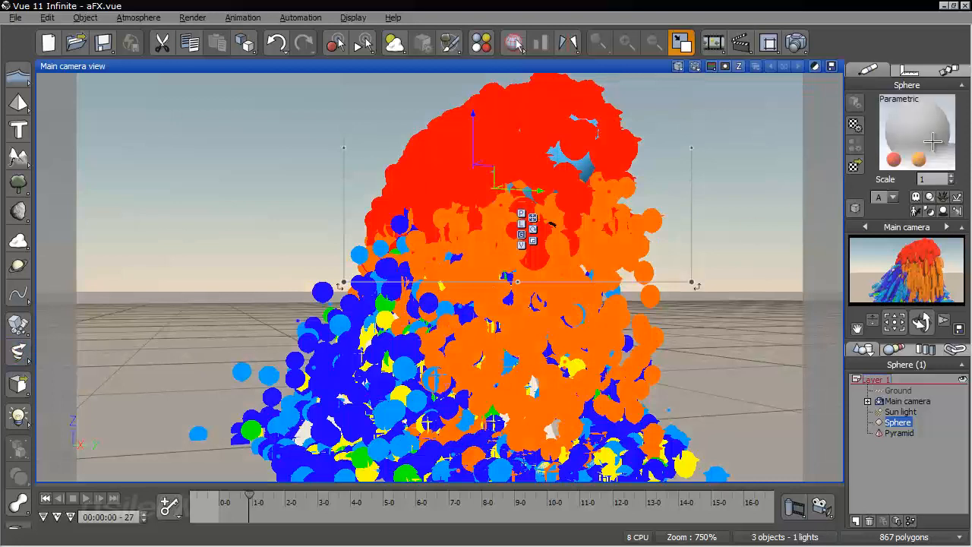
pyautogui.rightClick(899, 148)
pyautogui.click(899, 149)
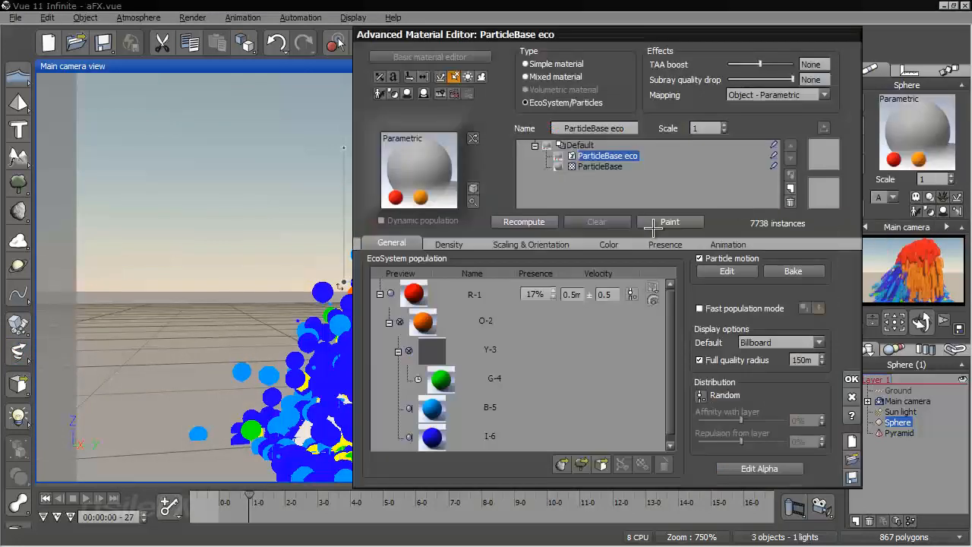
pyautogui.click(724, 271)
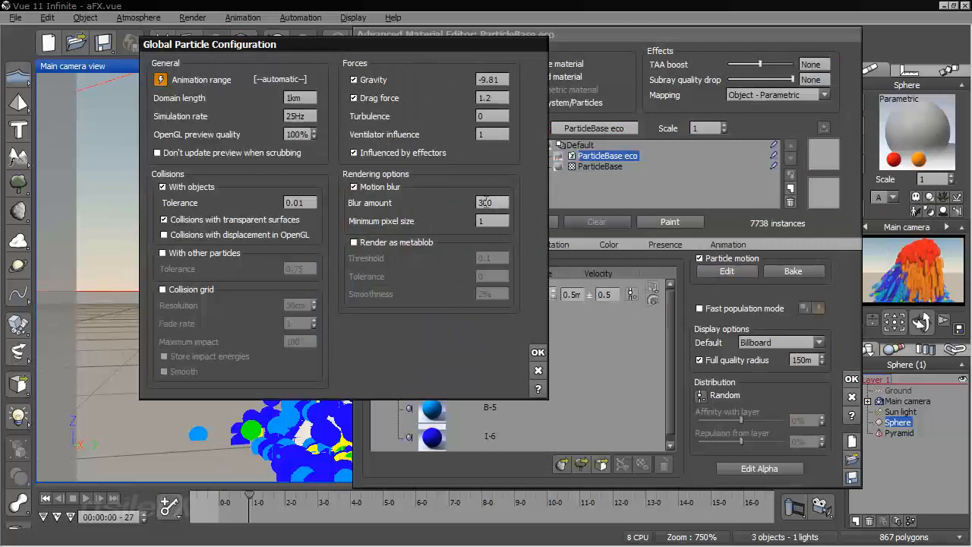
pyautogui.click(537, 351)
pyautogui.click(850, 379)
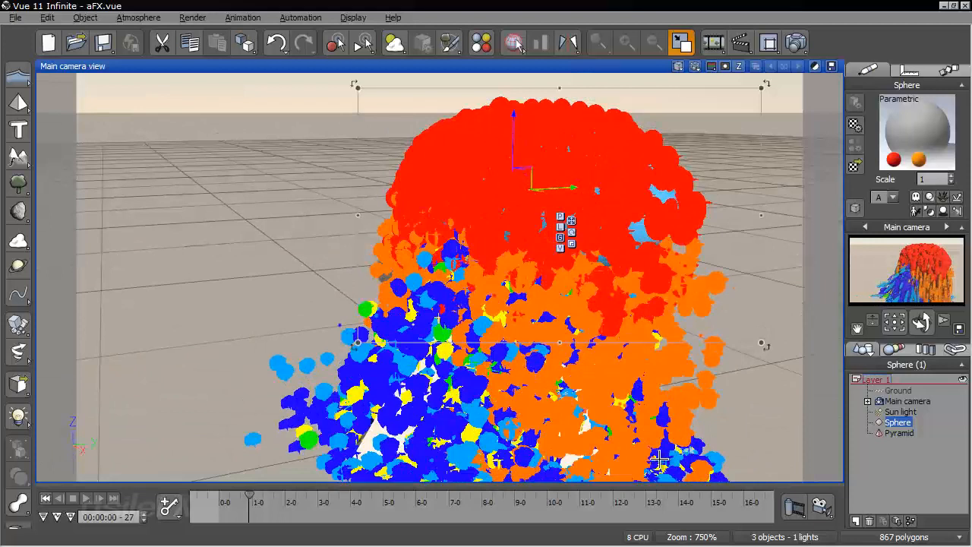
# Turn off motion blur in the global particle configuration of the sphere's material
pyautogui.moveTo(765, 341); pyautogui.dragTo(694, 326)
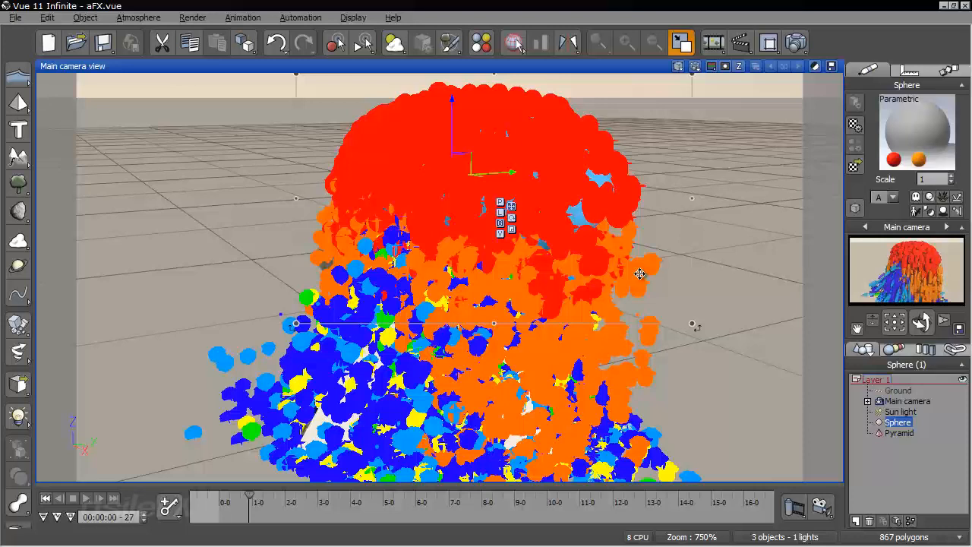
pyautogui.click(734, 248)
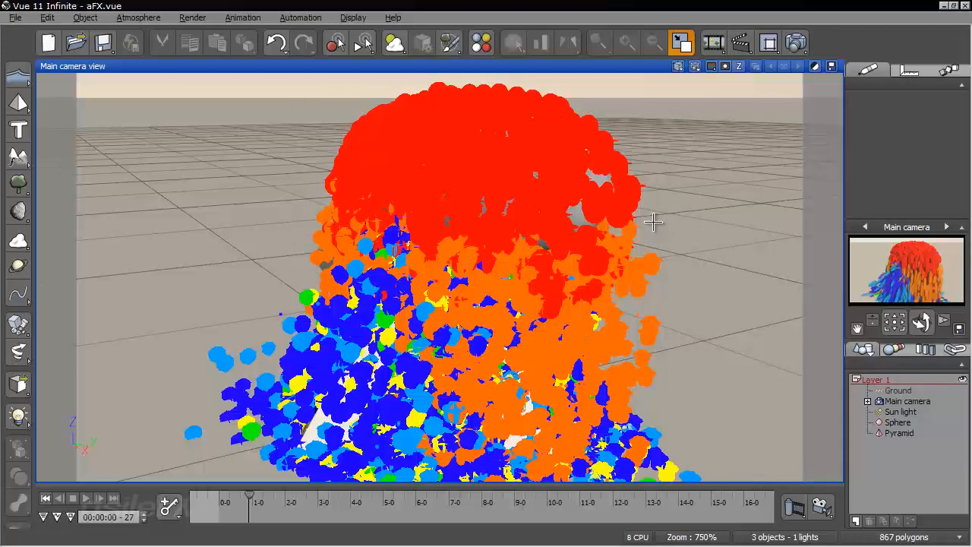
pyautogui.moveTo(561, 312); pyautogui.dragTo(557, 243, button='right')
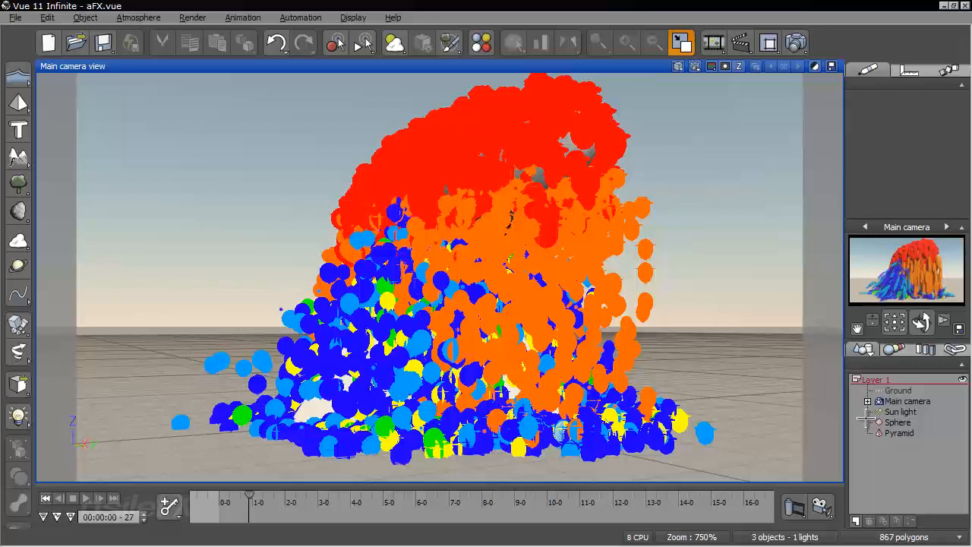
pyautogui.click(894, 422)
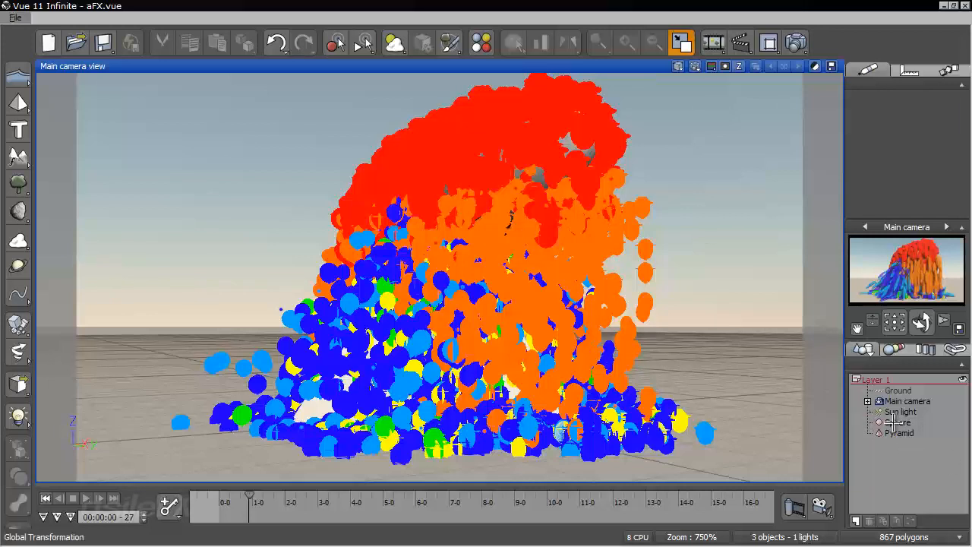
pyautogui.rightClick(894, 126)
pyautogui.click(874, 130)
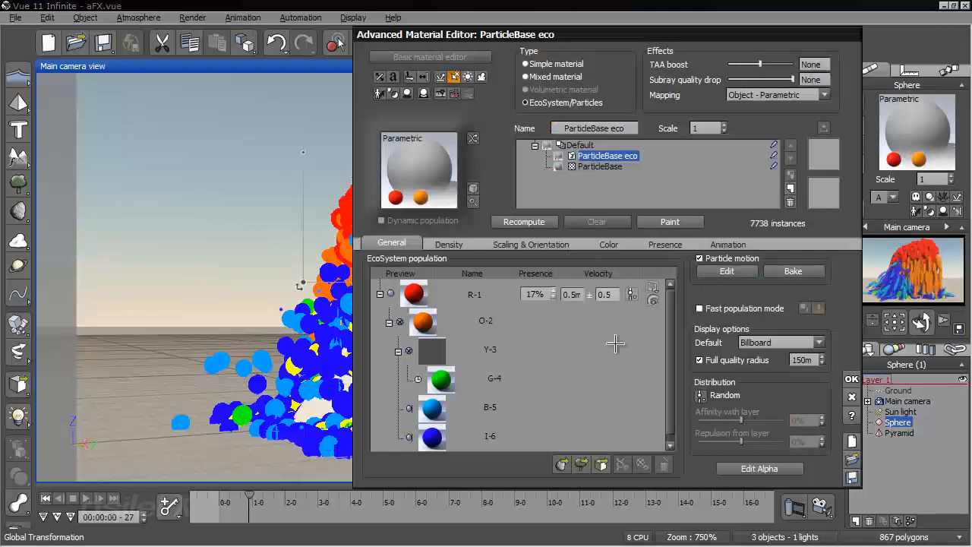
pyautogui.click(727, 270)
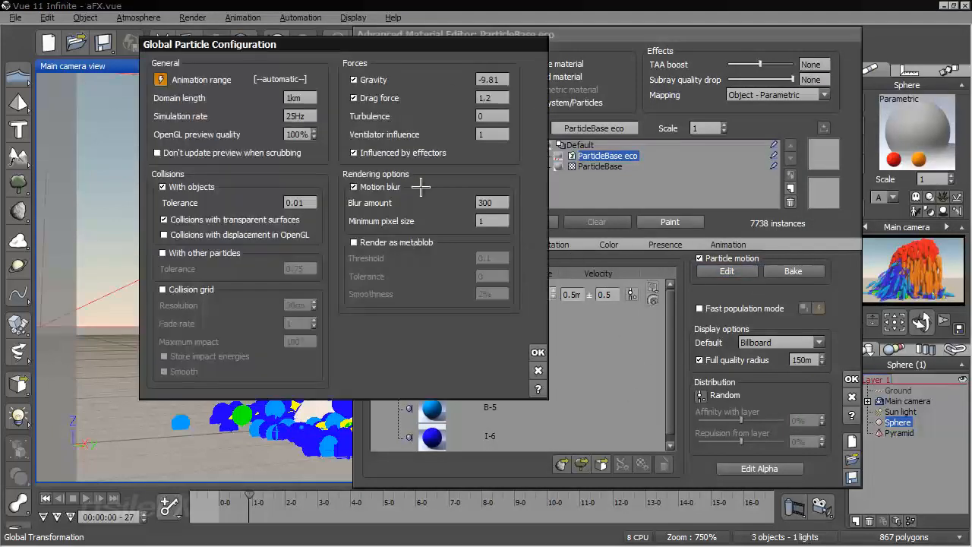
pyautogui.click(538, 352)
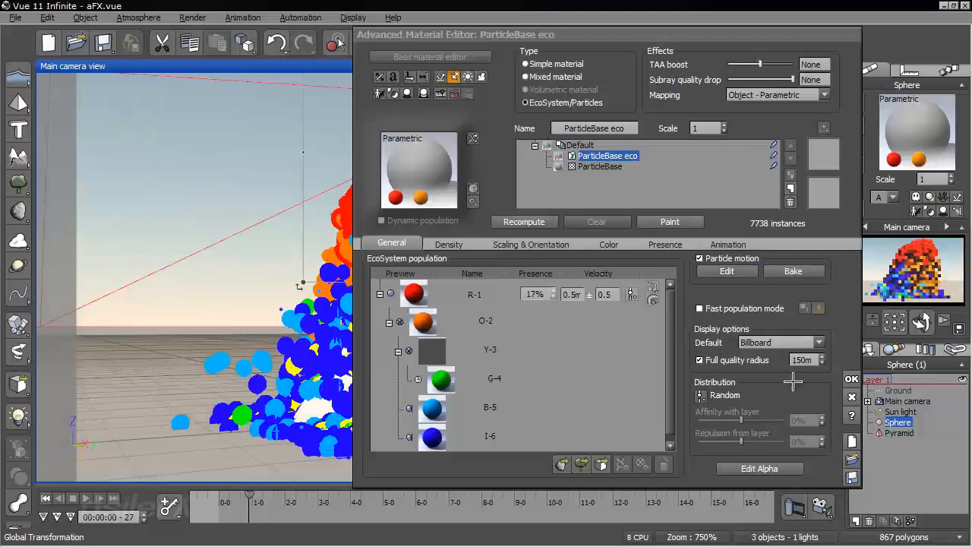
# Set the default particle display to Shaded Billboard and accept the material changes
pyautogui.click(767, 342)
pyautogui.click(775, 368)
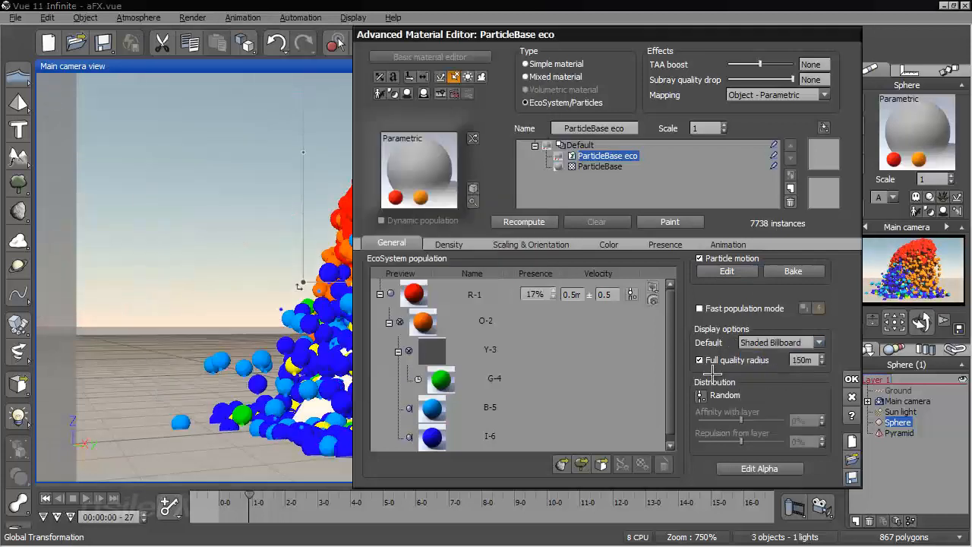
pyautogui.click(852, 379)
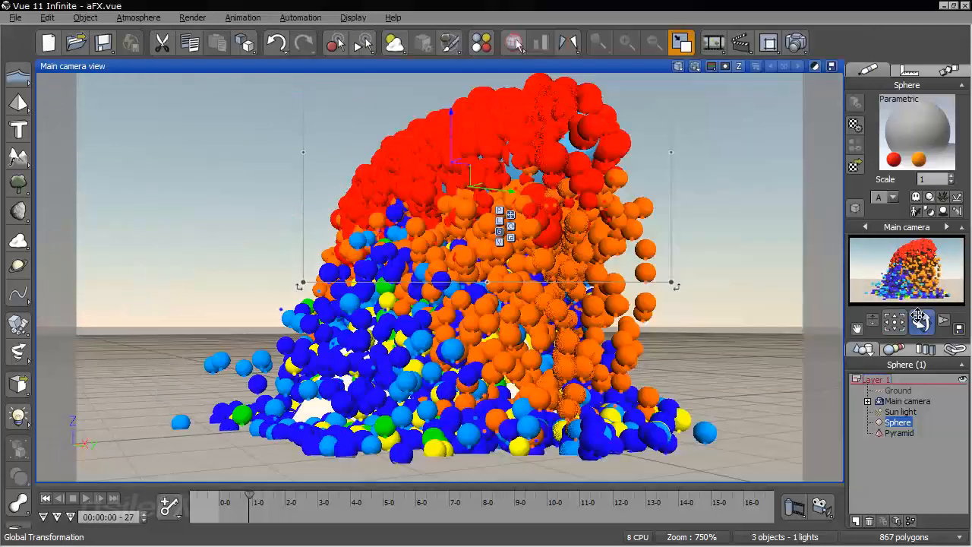
# Move the animation to 00:00:01-07 and examine the shaded billboard particles from a higher camera angle
pyautogui.moveTo(920, 317)
pyautogui.mouseDown()
pyautogui.moveTo(698, 447)
pyautogui.moveTo(679, 348)
pyautogui.moveTo(670, 388)
pyautogui.moveTo(699, 378)
pyautogui.moveTo(678, 372)
pyautogui.mouseUp()
pyautogui.moveTo(250, 497); pyautogui.dragTo(261, 499)
pyautogui.moveTo(418, 377); pyautogui.dragTo(367, 371, button='right')
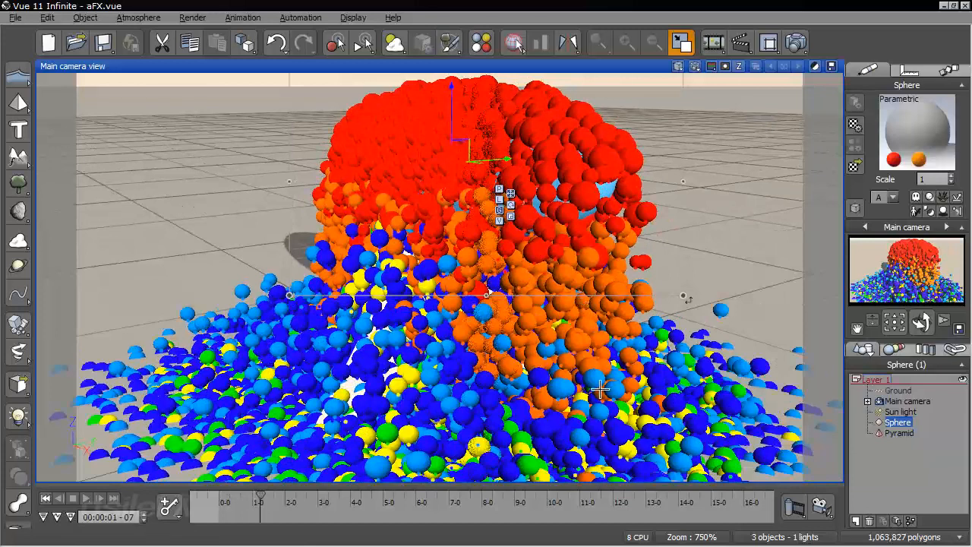
# Inspect the scaling options of the sphere's material and the properties of the O-2 particle, leaving the particle dialog without changes
pyautogui.rightClick(890, 125)
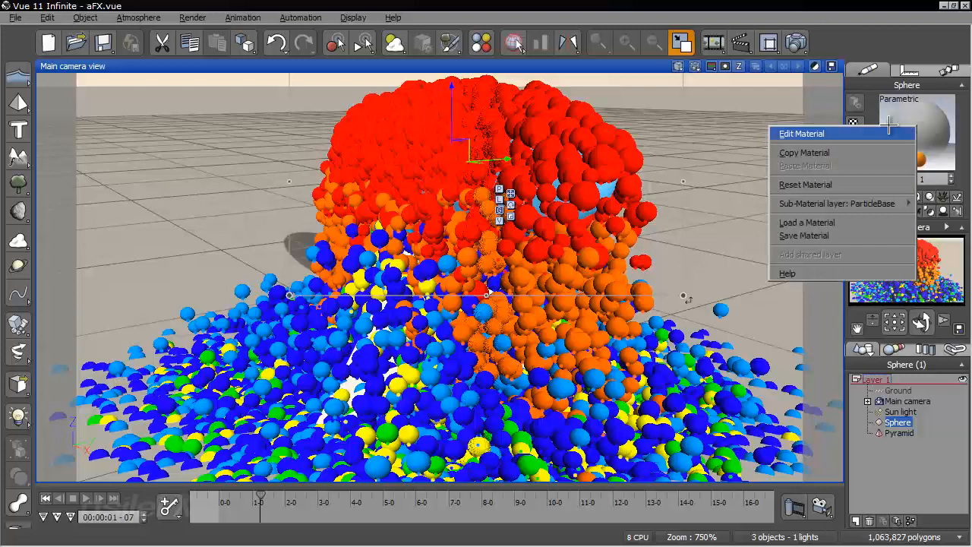
pyautogui.click(873, 134)
pyautogui.click(566, 243)
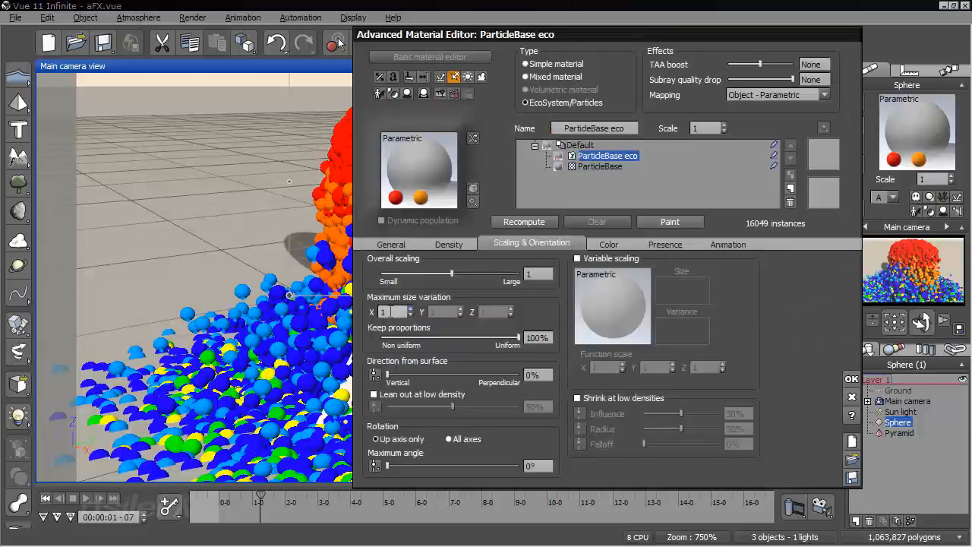
pyautogui.click(375, 245)
pyautogui.doubleClick(505, 319)
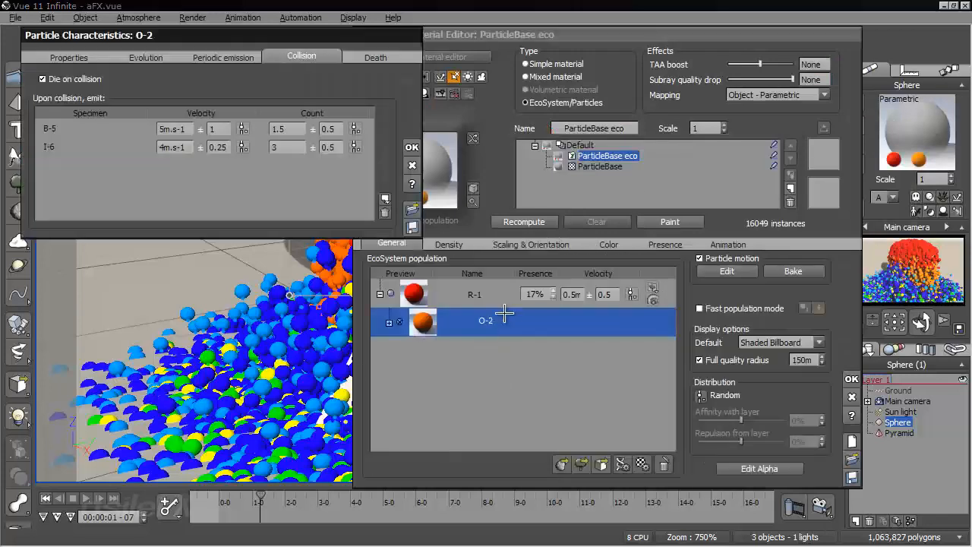
pyautogui.click(68, 59)
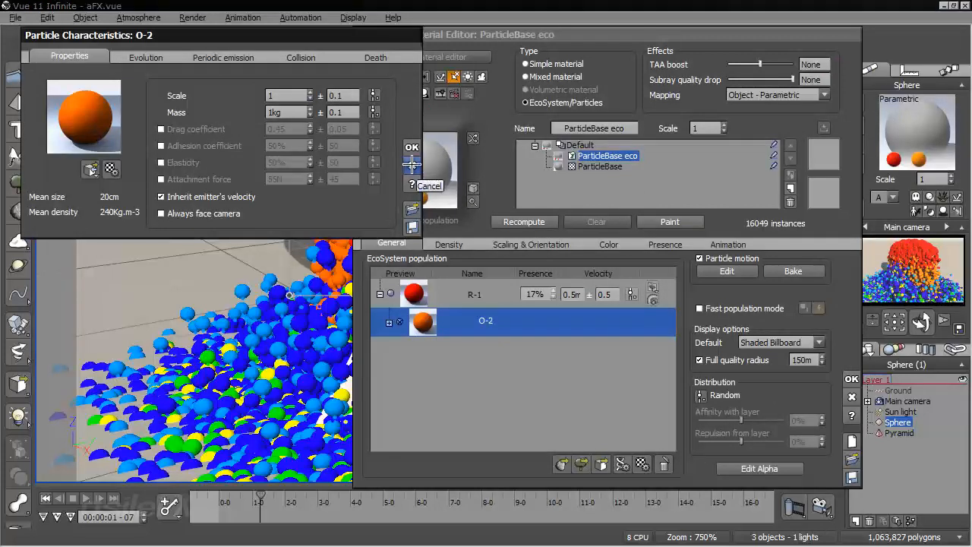
pyautogui.click(411, 164)
# Return the animation to its start, set the particle material's overall scaling to 0.5, recompute the population and accept
pyautogui.click(553, 243)
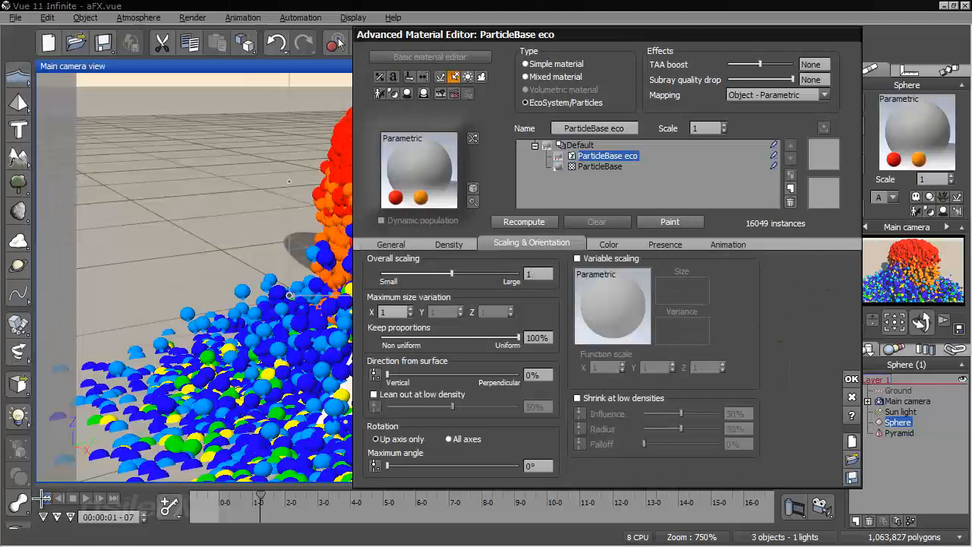
pyautogui.click(45, 497)
pyautogui.click(540, 276)
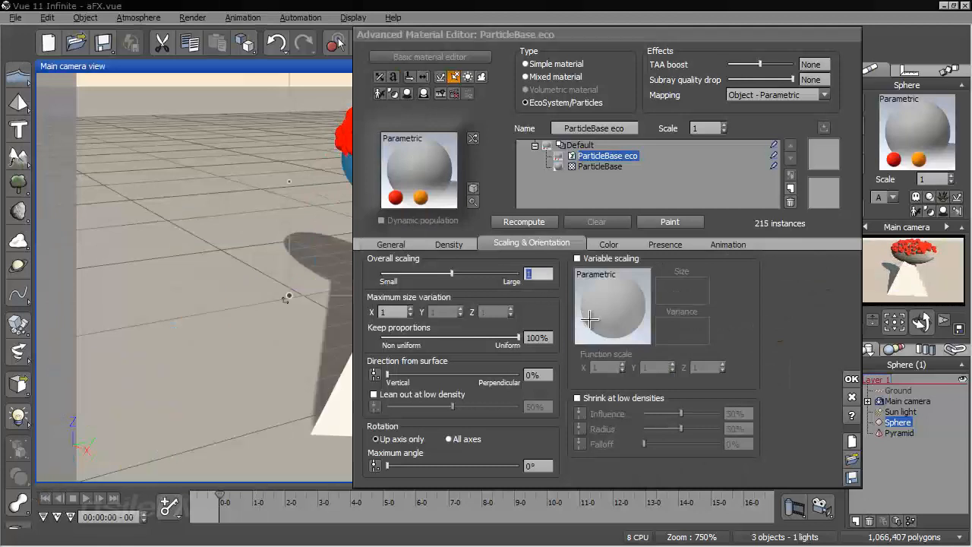
pyautogui.write('.5')
pyautogui.press('Return')
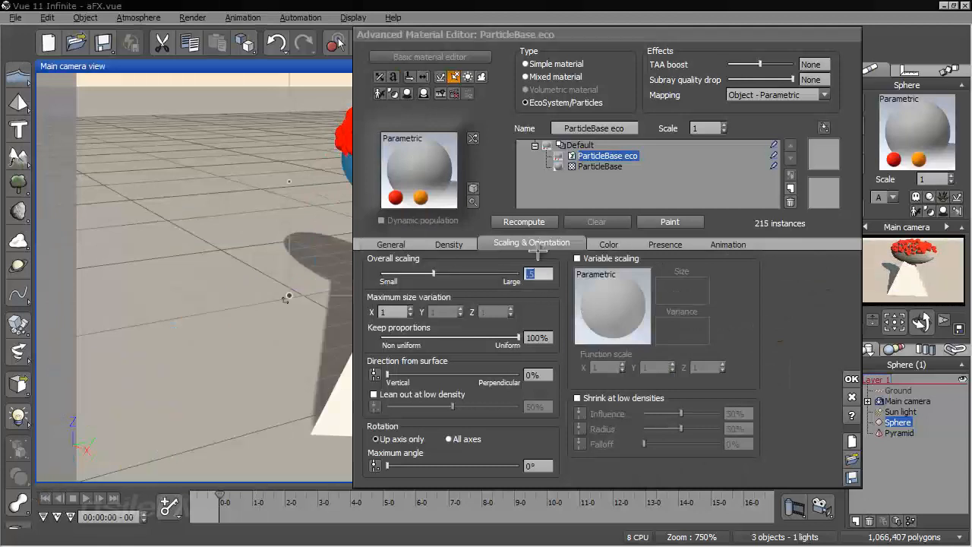
pyautogui.click(535, 223)
pyautogui.click(851, 378)
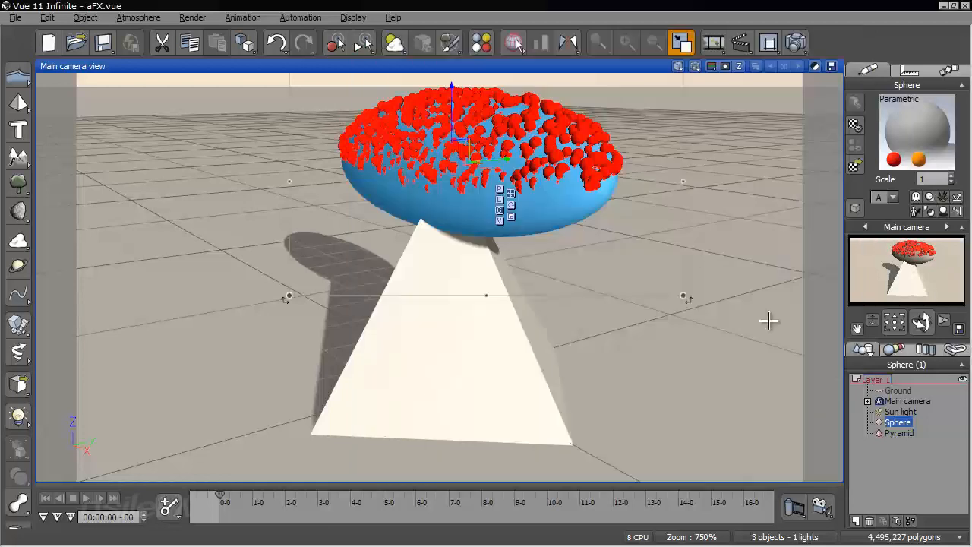
# Advance the animation to 00:00:00-23 and examine the sizes of the scaled particles from several camera angles
pyautogui.keyDown('ctrl'); pyautogui.moveTo(550, 310); pyautogui.dragTo(540, 365, button='right'); pyautogui.keyUp('ctrl')
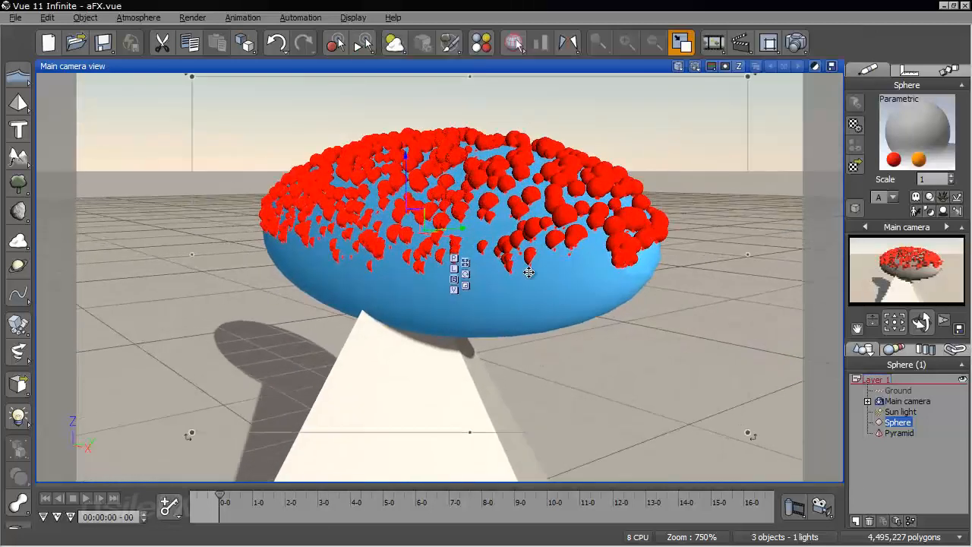
pyautogui.moveTo(515, 270); pyautogui.dragTo(504, 326, button='right')
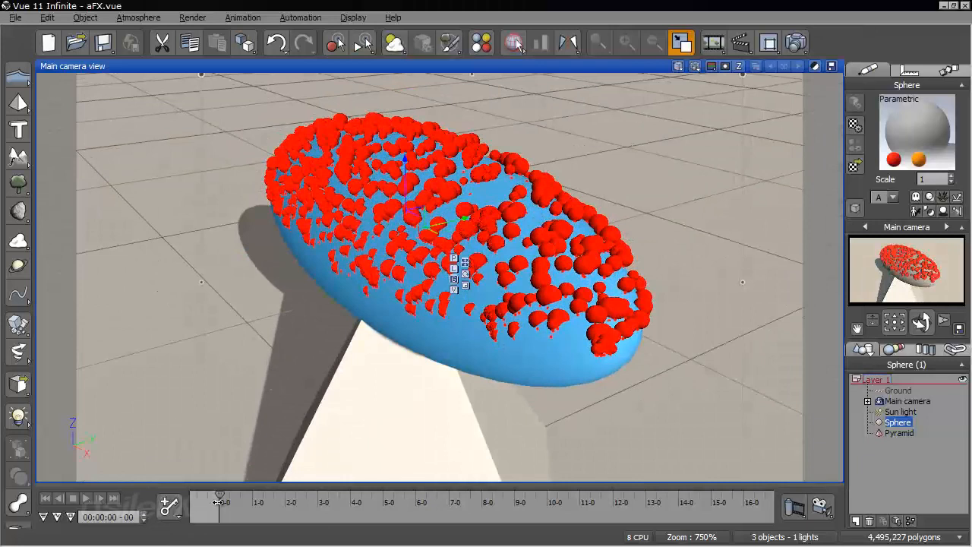
pyautogui.moveTo(219, 502); pyautogui.dragTo(242, 505)
pyautogui.moveTo(248, 445)
pyautogui.mouseDown(button='right')
pyautogui.moveTo(254, 349)
pyautogui.moveTo(327, 211)
pyautogui.moveTo(355, 243)
pyautogui.mouseUp(button='right')
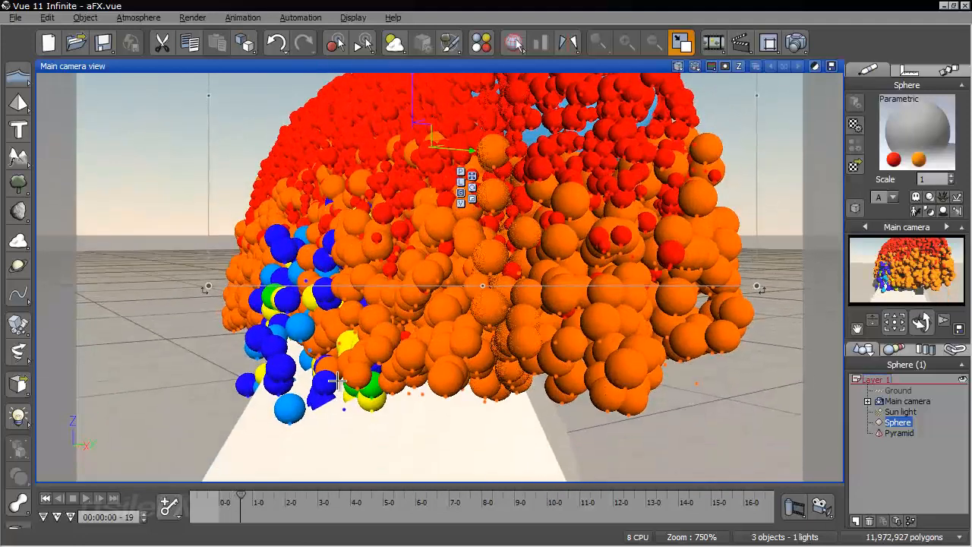
pyautogui.moveTo(243, 498); pyautogui.dragTo(244, 498)
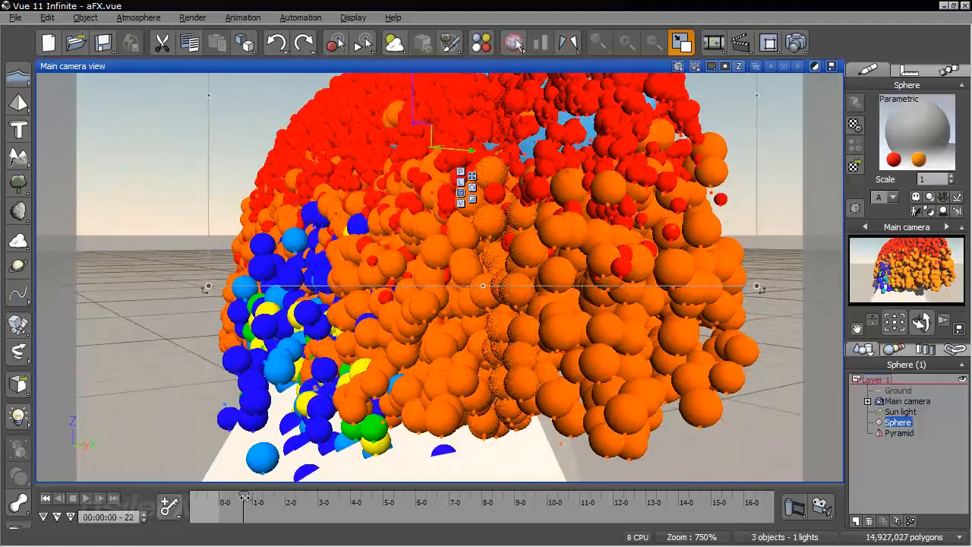
pyautogui.moveTo(272, 372); pyautogui.dragTo(253, 316, button='right')
pyautogui.scroll(-3, 239, 330)
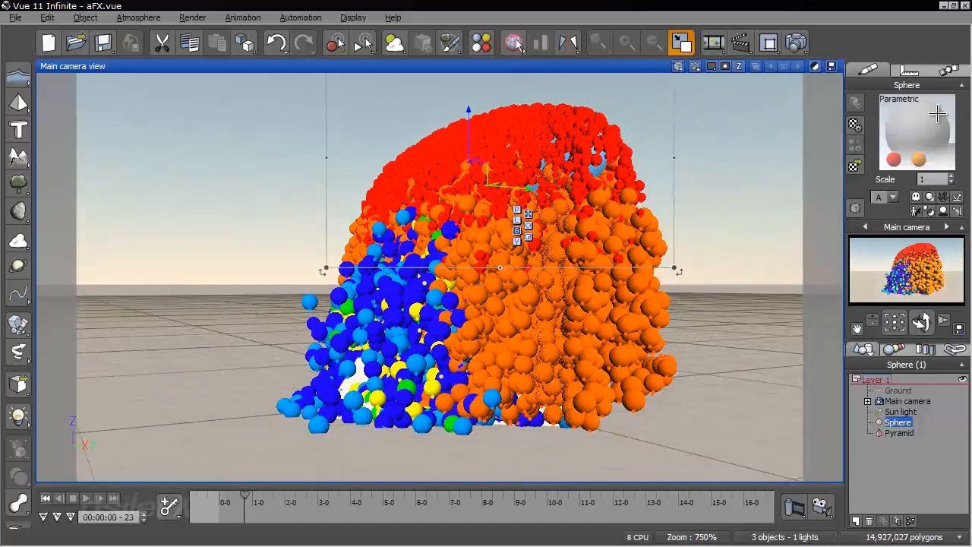
# Review the O-2 particle's properties against the sphere material's scaling options and accept the material without changes
pyautogui.rightClick(927, 128)
pyautogui.click(915, 122)
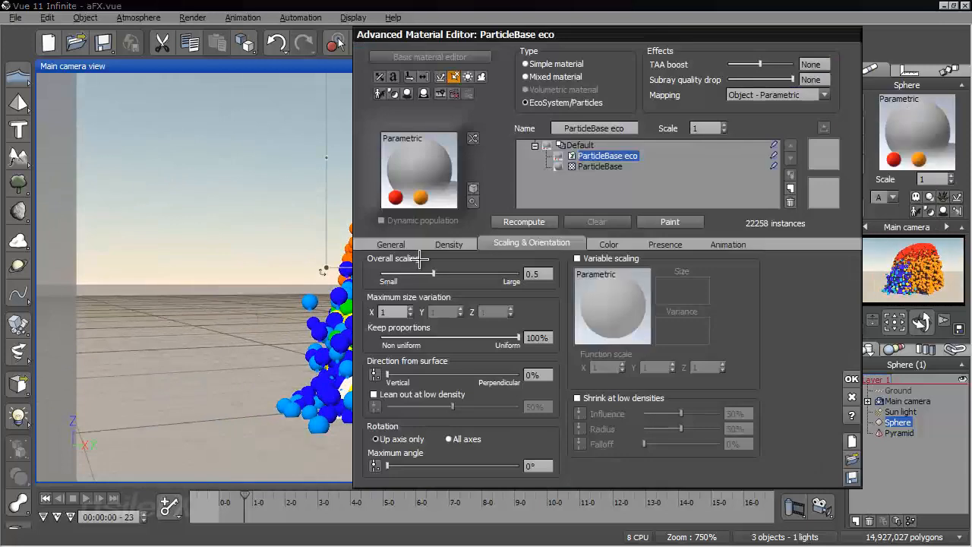
pyautogui.click(406, 244)
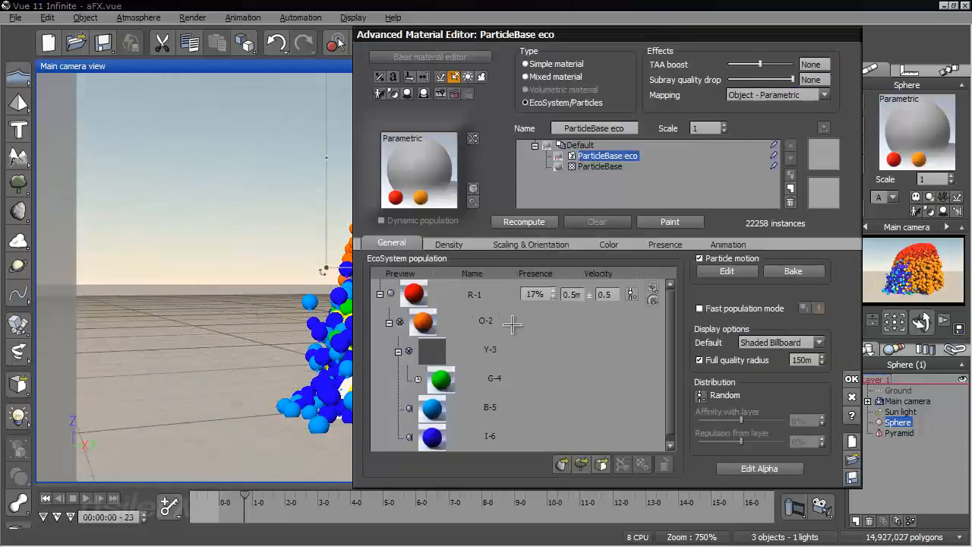
pyautogui.doubleClick(487, 320)
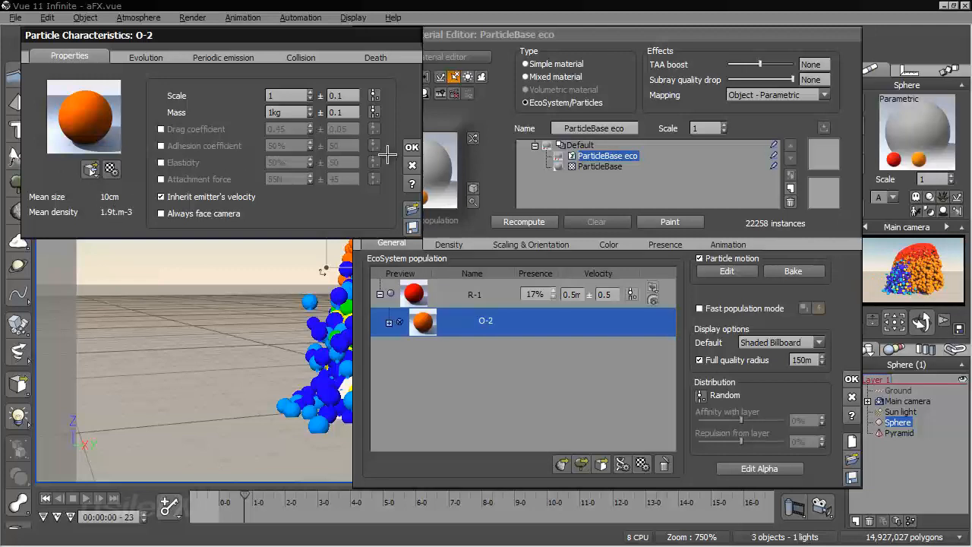
pyautogui.click(411, 147)
pyautogui.click(520, 246)
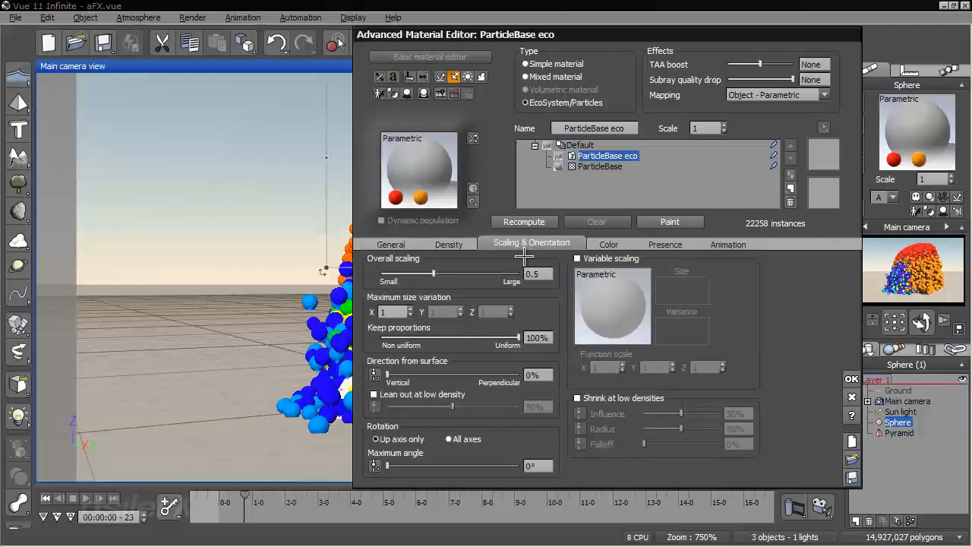
pyautogui.click(418, 243)
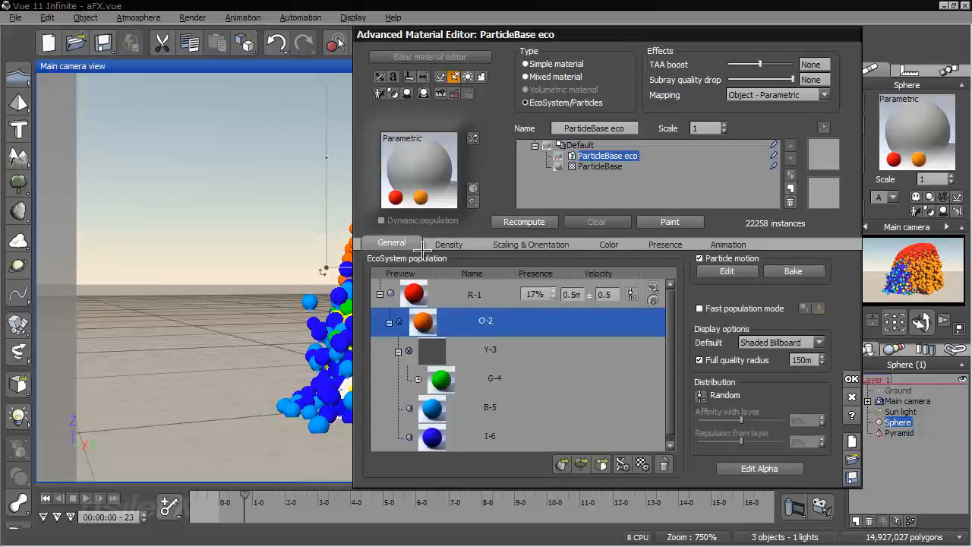
pyautogui.click(852, 379)
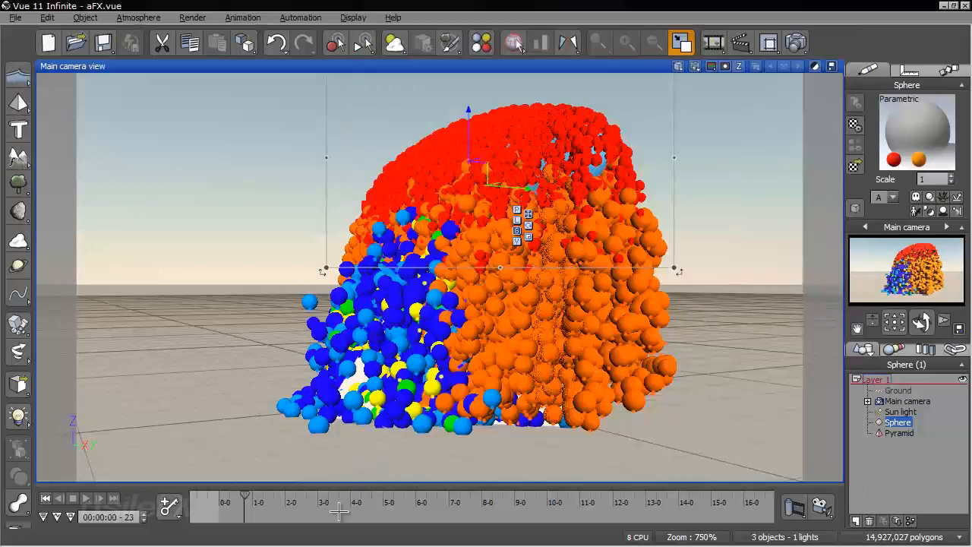
# Advance the animation to 00:00:01-04 and examine the half-scale particles from the front and a higher camera angle
pyautogui.moveTo(245, 499); pyautogui.dragTo(257, 502)
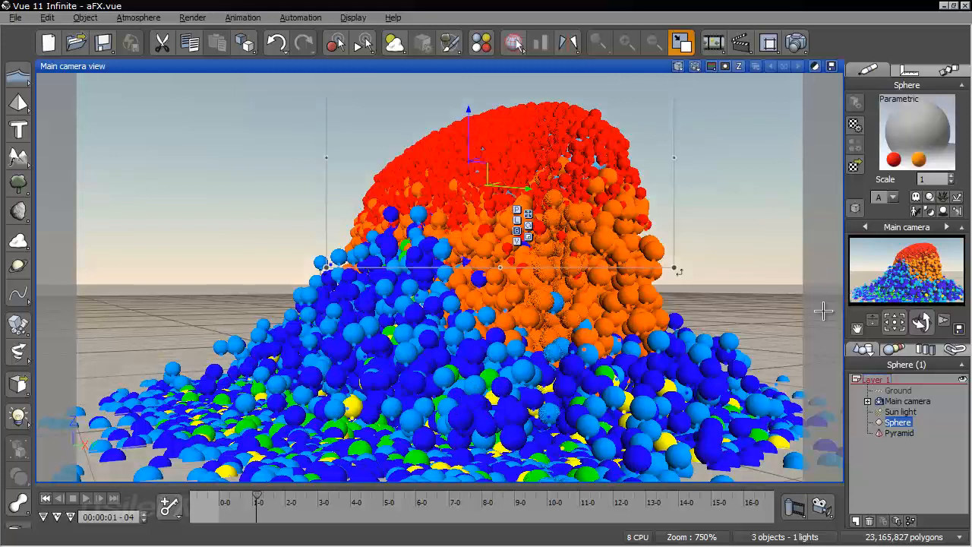
pyautogui.moveTo(921, 322); pyautogui.dragTo(898, 334)
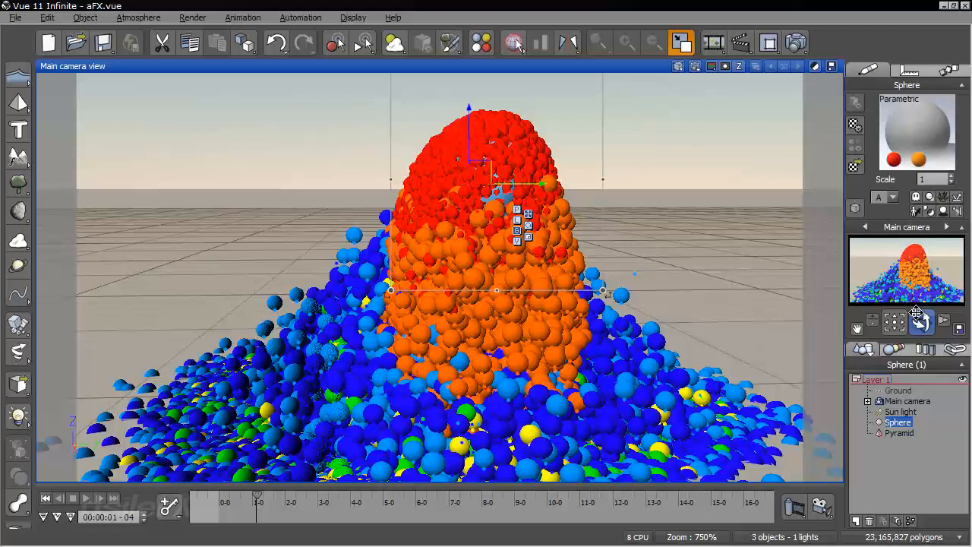
pyautogui.moveTo(911, 319); pyautogui.dragTo(913, 341)
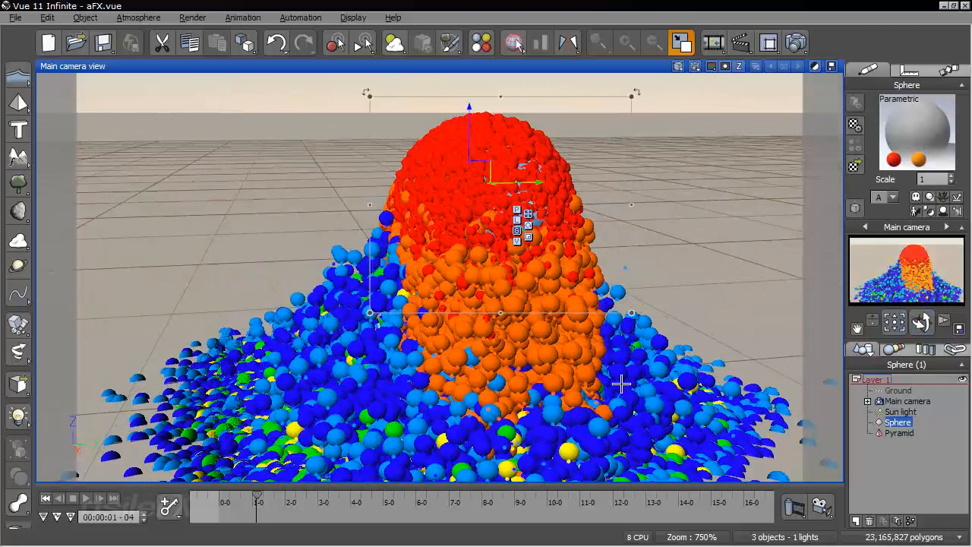
# Return the animation to its start, set the particle material's overall scaling to 1, recompute the population and accept
pyautogui.click(45, 499)
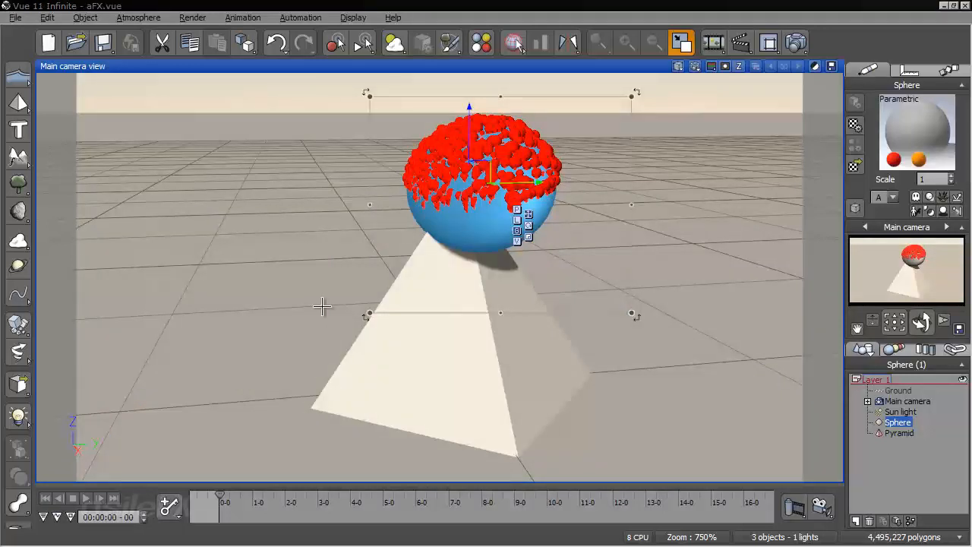
pyautogui.rightClick(906, 129)
pyautogui.click(783, 135)
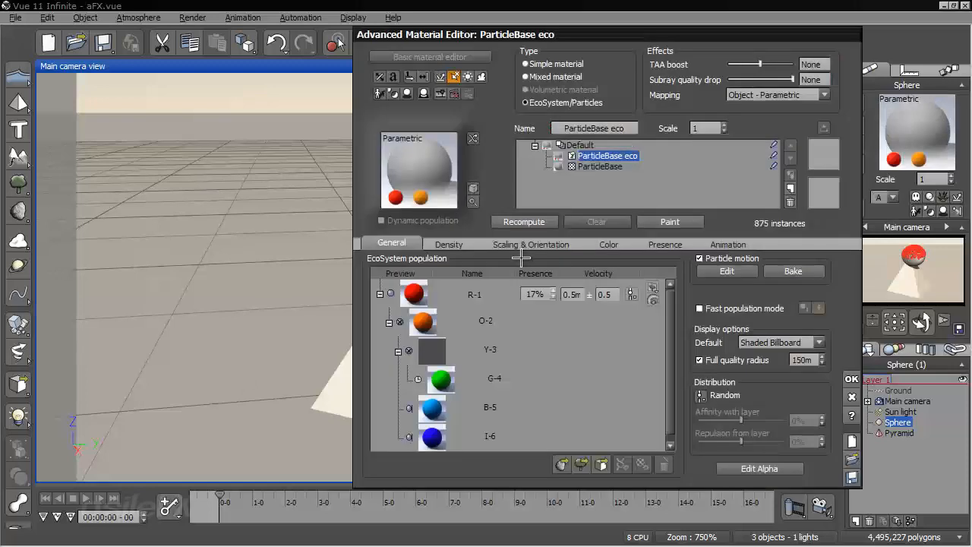
pyautogui.click(570, 240)
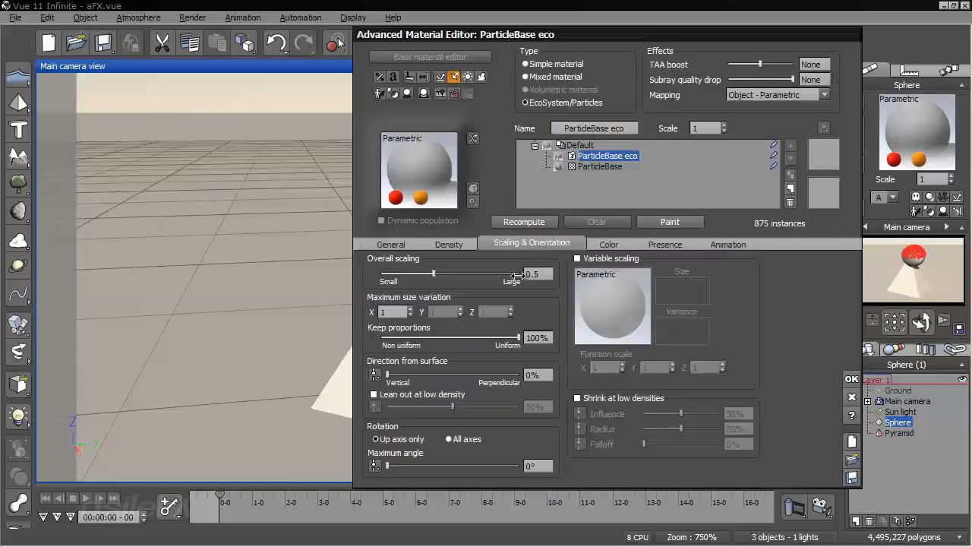
pyautogui.click(536, 222)
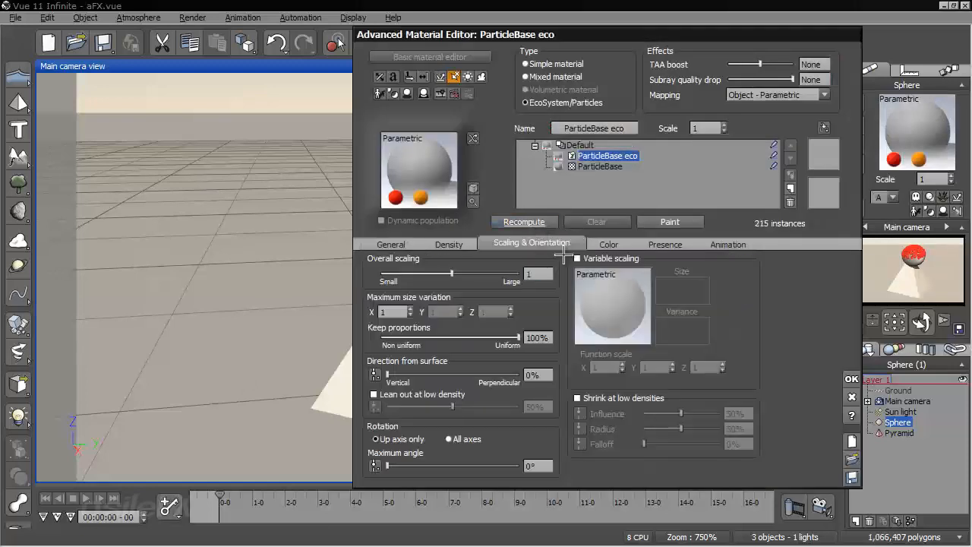
pyautogui.click(851, 379)
# Enable collision with particles for the sphere, viewing the emitter up close
pyautogui.moveTo(653, 289); pyautogui.dragTo(482, 360, button='right')
pyautogui.keyDown('ctrl'); pyautogui.moveTo(564, 277); pyautogui.dragTo(589, 187, button='right'); pyautogui.keyUp('ctrl')
pyautogui.moveTo(426, 302); pyautogui.dragTo(555, 312, button='right')
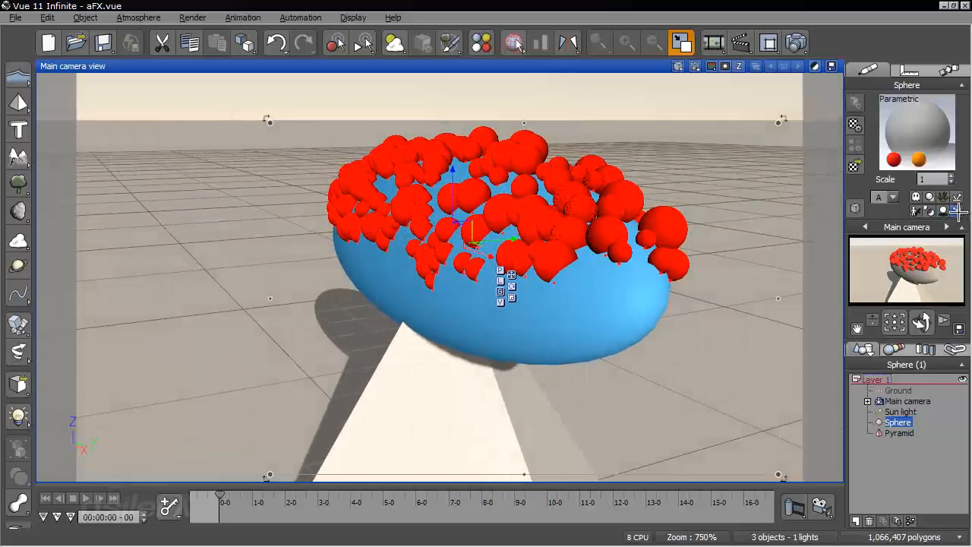
pyautogui.click(957, 212)
# Advance the animation through 00:00:00-15 and 00:00:00-23 to 00:00:01-04, examining the particles' motion around the sphere from several camera angles
pyautogui.moveTo(216, 496); pyautogui.dragTo(236, 496)
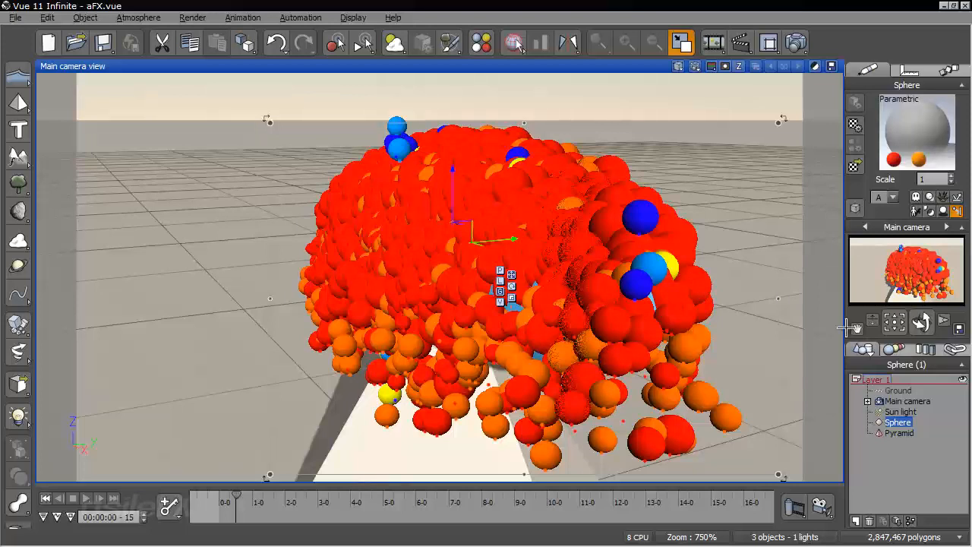
pyautogui.moveTo(921, 323)
pyautogui.mouseDown()
pyautogui.moveTo(913, 323)
pyautogui.moveTo(921, 315)
pyautogui.mouseUp()
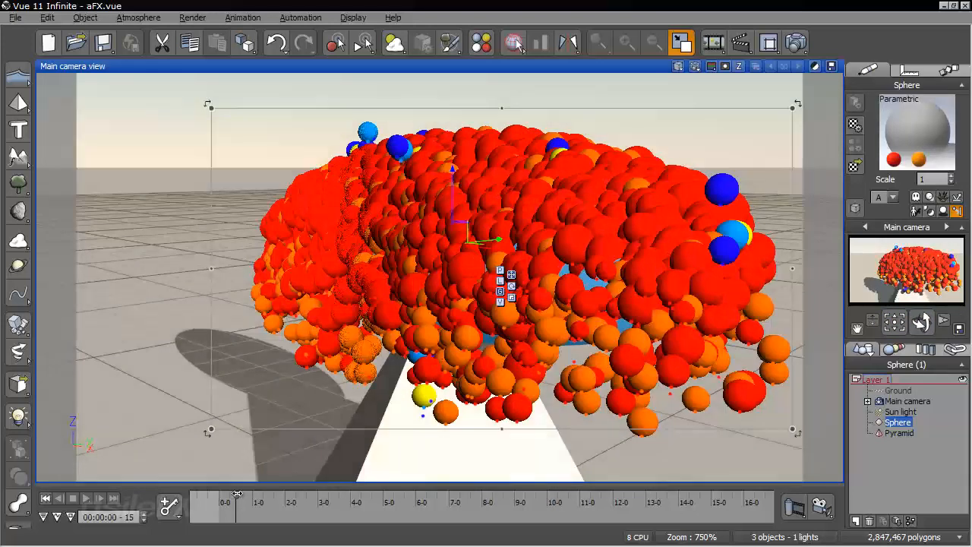
pyautogui.moveTo(237, 495); pyautogui.dragTo(244, 494)
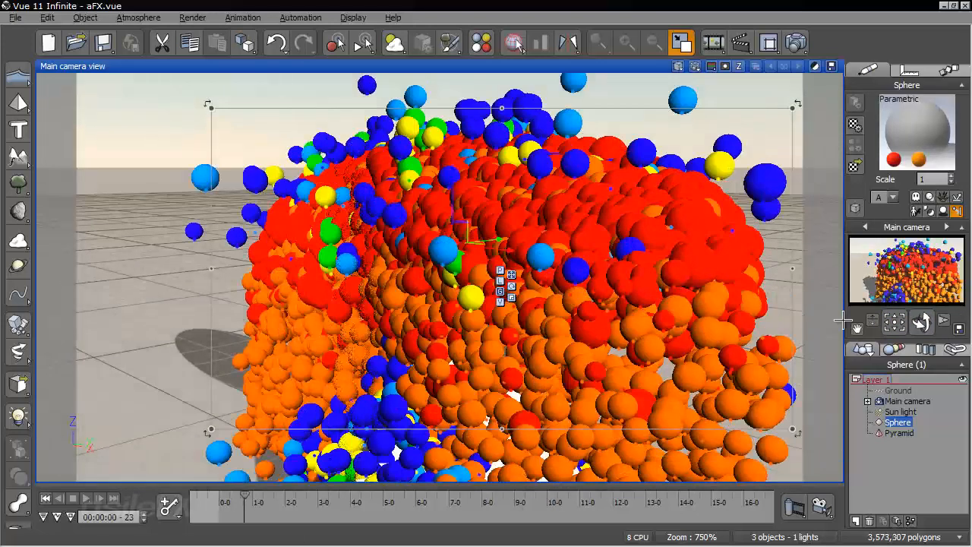
pyautogui.moveTo(872, 323); pyautogui.dragTo(872, 334)
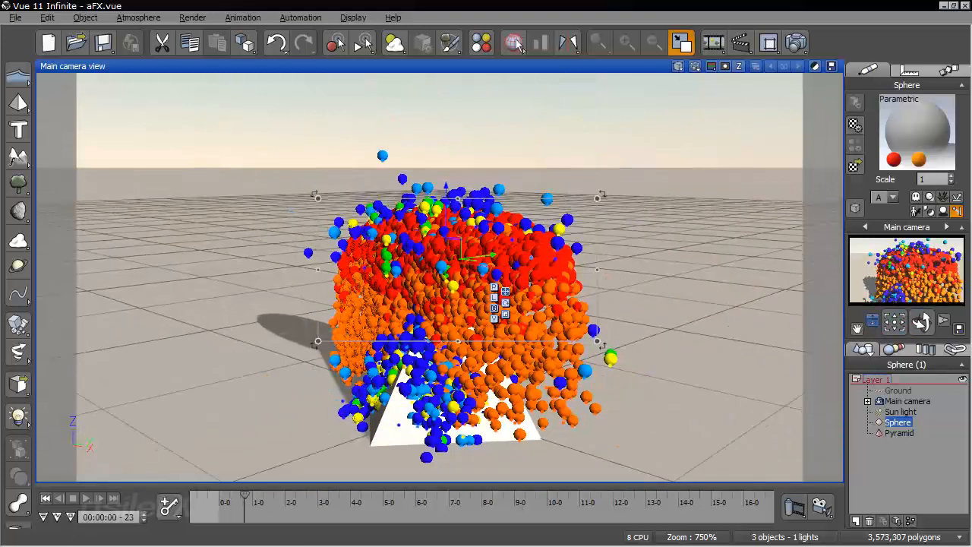
pyautogui.moveTo(245, 499); pyautogui.dragTo(257, 499)
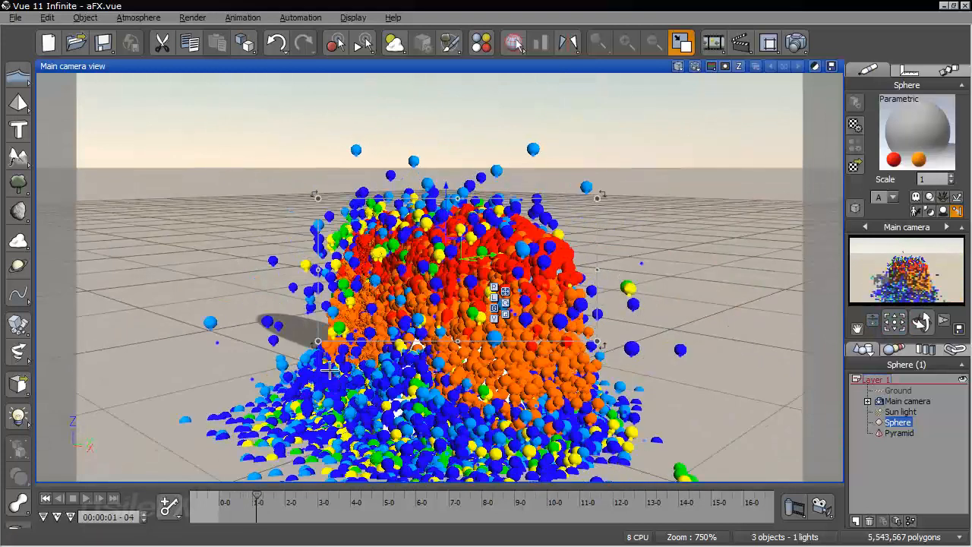
pyautogui.moveTo(330, 370); pyautogui.dragTo(205, 287, button='right')
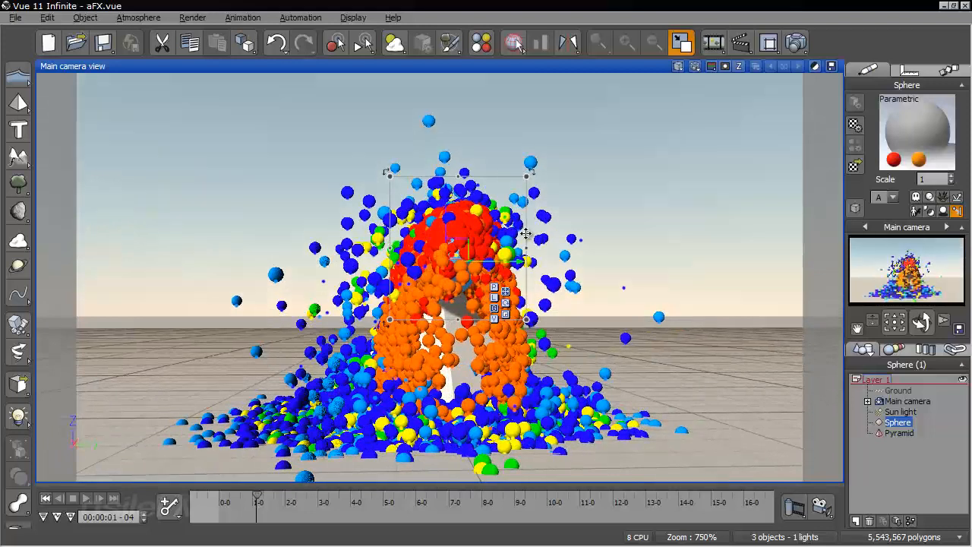
pyautogui.hotkey('ctrl', 'z')
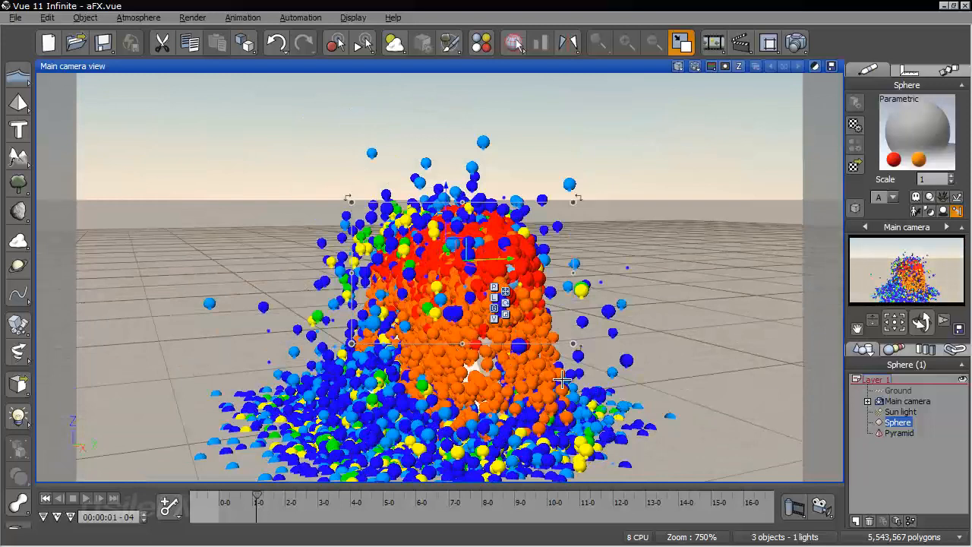
# Return the animation to its start, enable the R-1 particle's adhesion coefficient at 50% and accept the particle and material settings
pyautogui.click(46, 498)
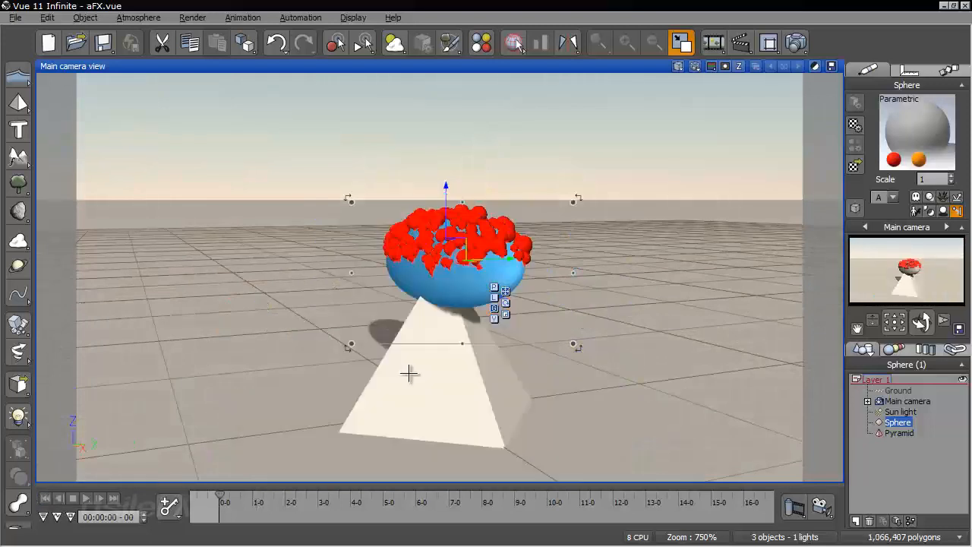
pyautogui.scroll(3, 422, 373)
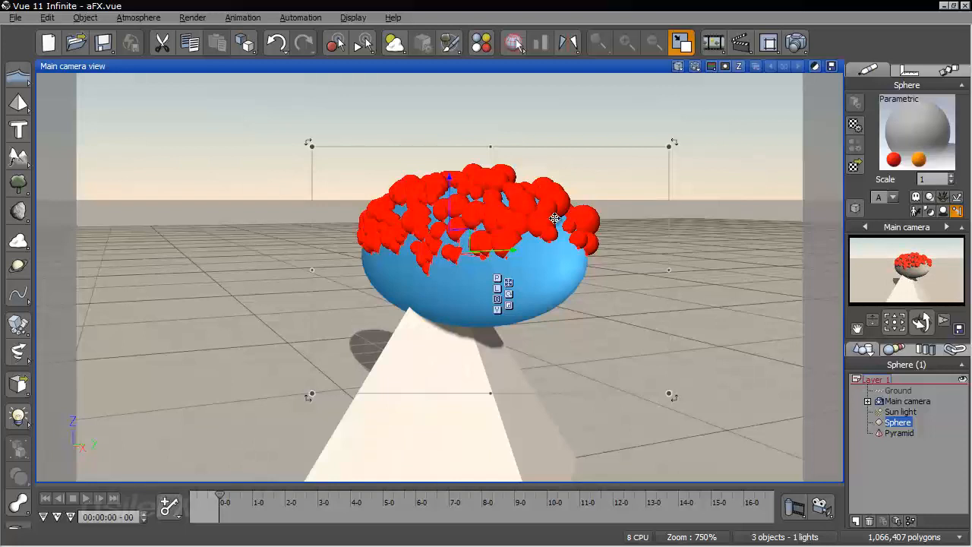
pyautogui.moveTo(632, 230); pyautogui.dragTo(630, 205, button='right')
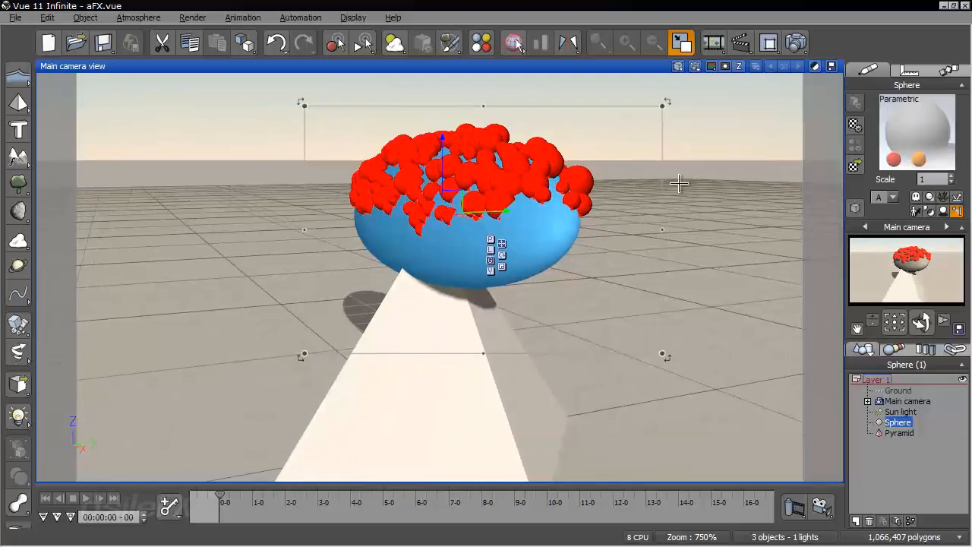
pyautogui.rightClick(949, 114)
pyautogui.click(828, 124)
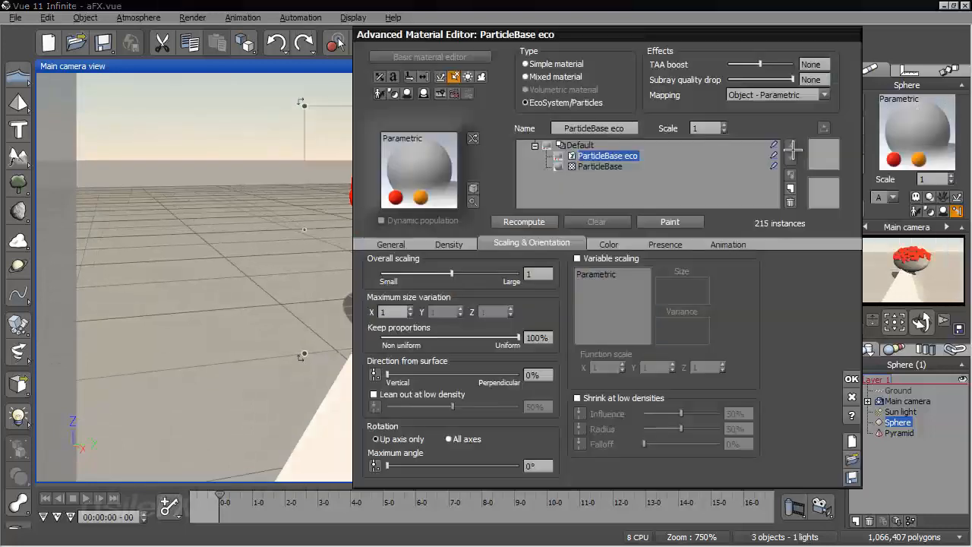
pyautogui.click(401, 244)
pyautogui.click(472, 292)
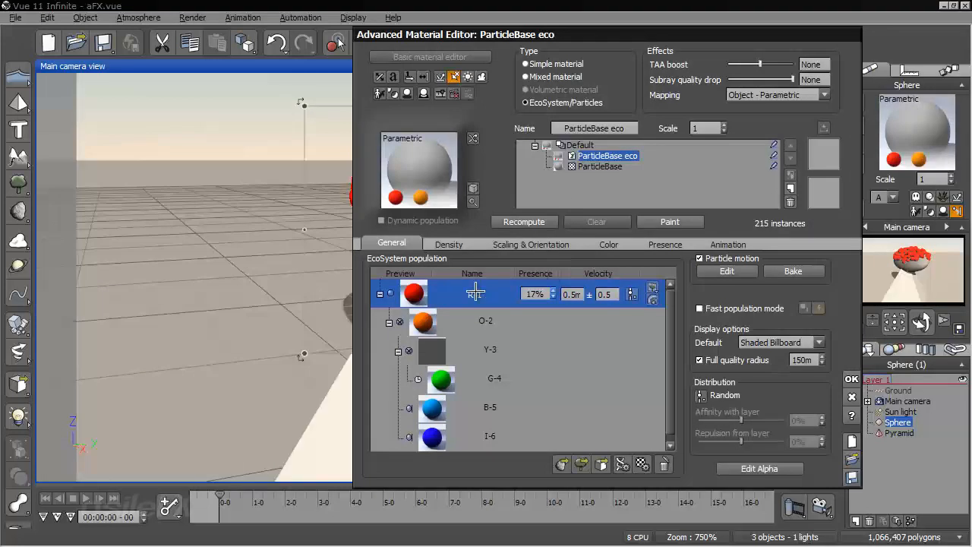
pyautogui.doubleClick(493, 290)
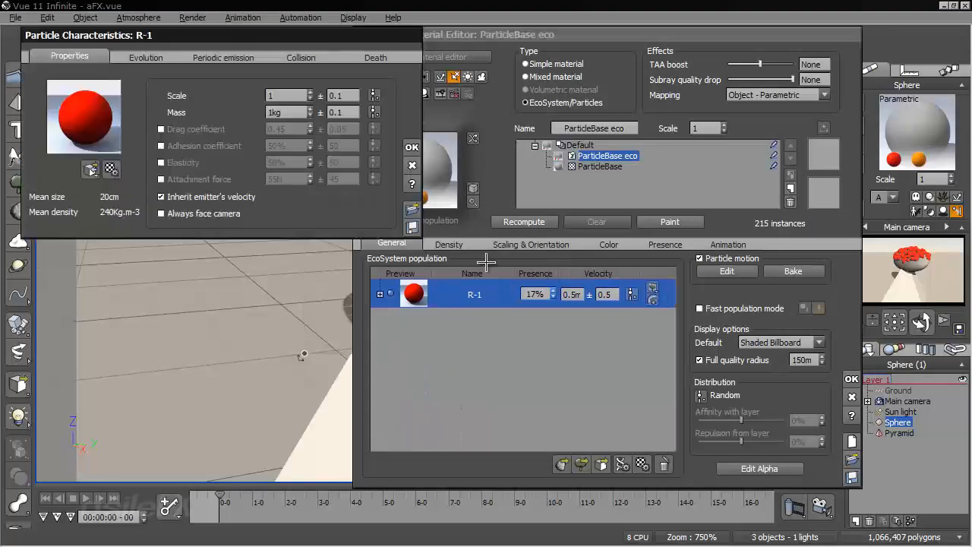
pyautogui.click(161, 146)
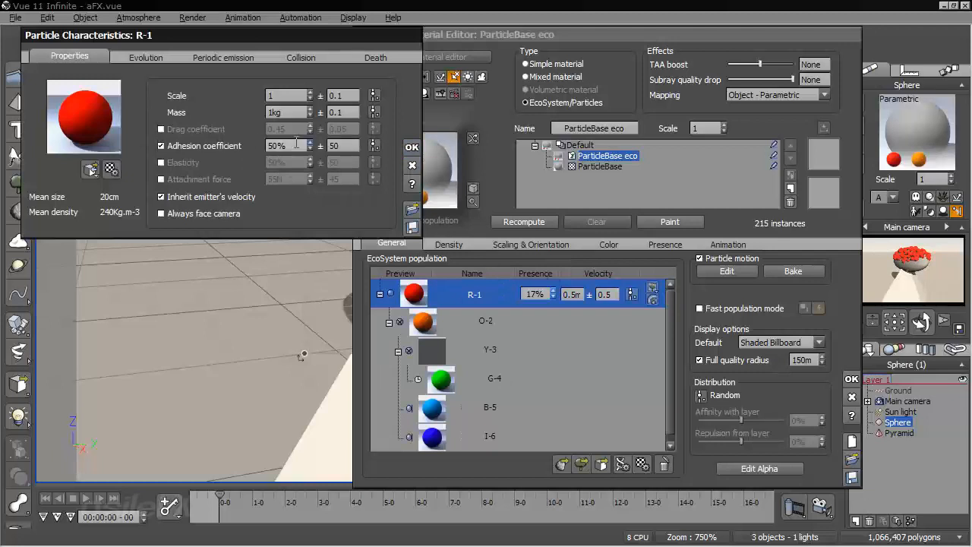
pyautogui.click(411, 145)
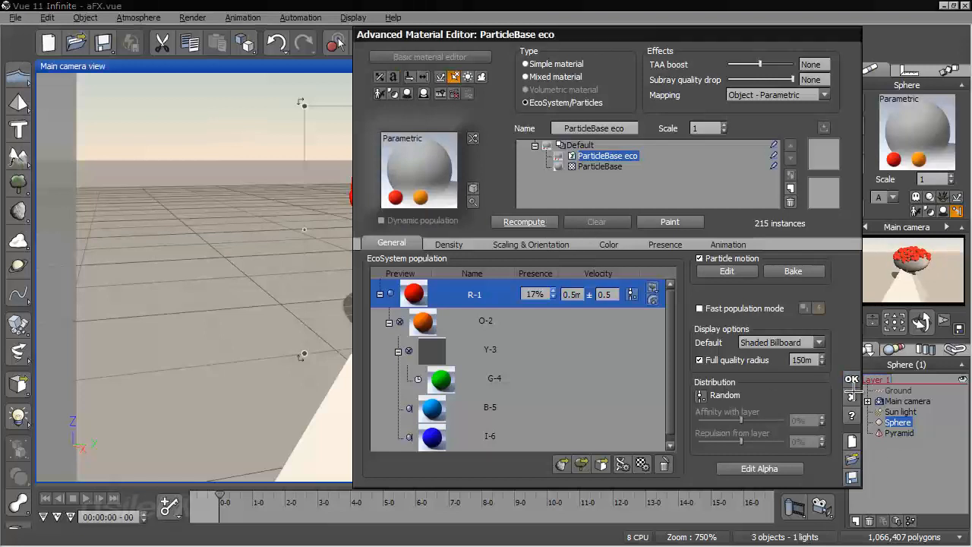
pyautogui.click(851, 379)
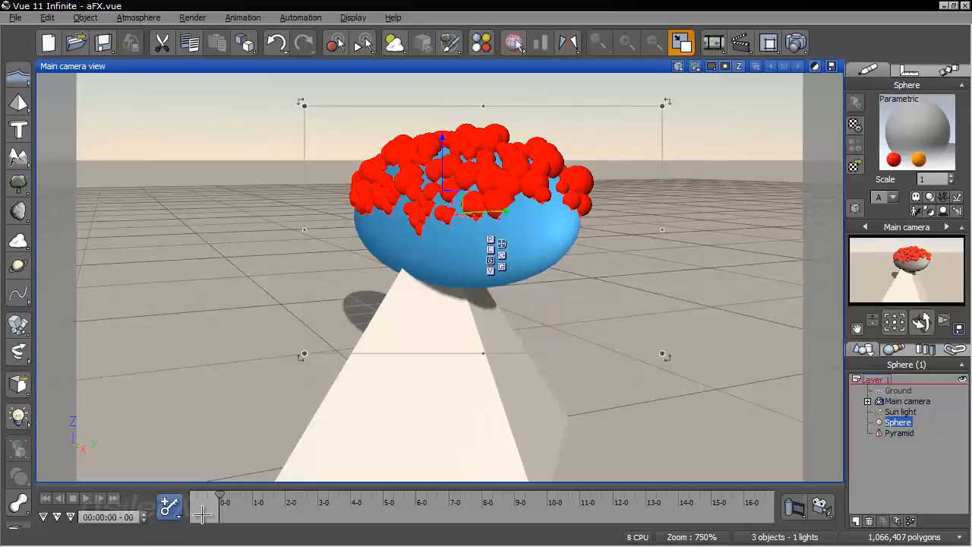
# Advance the animation to 00:00:00-19, set the R-1 particle's life duration to 0.4s and accept
pyautogui.moveTo(221, 500); pyautogui.dragTo(241, 499)
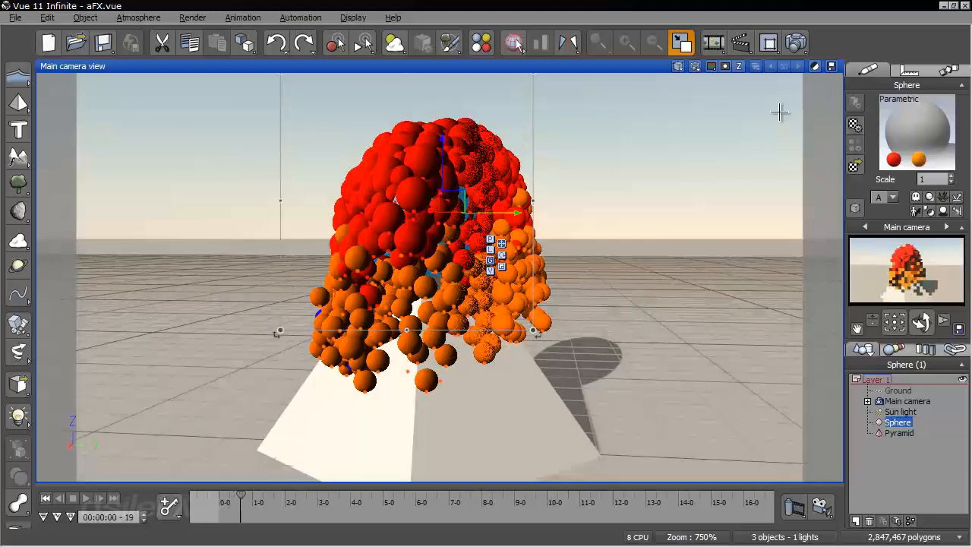
pyautogui.rightClick(883, 124)
pyautogui.click(884, 127)
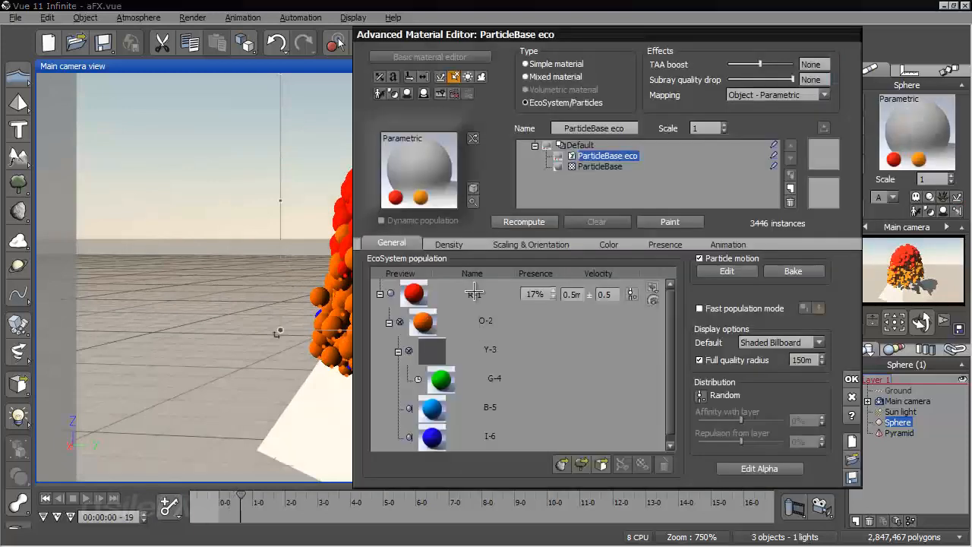
pyautogui.doubleClick(472, 318)
pyautogui.click(372, 59)
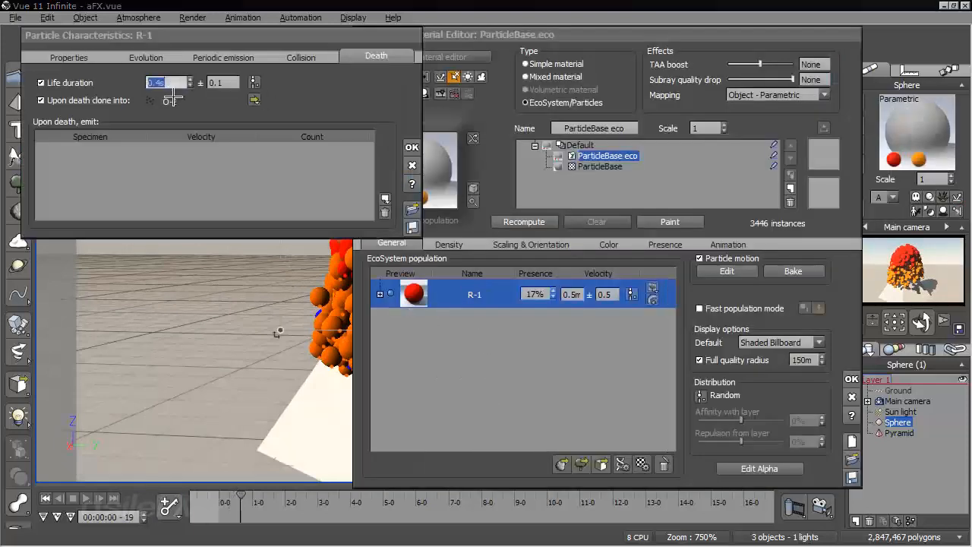
pyautogui.click(412, 147)
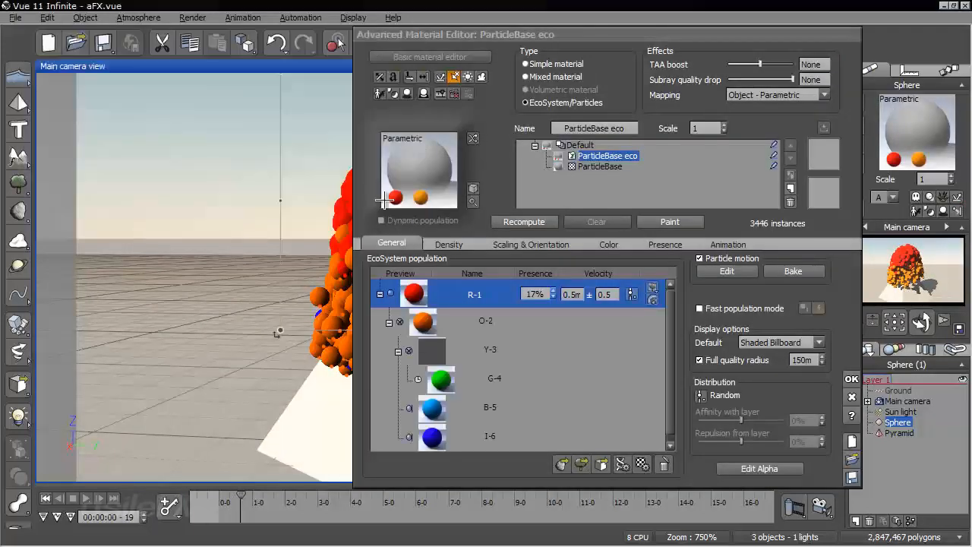
# Recompute the particle population and run the animation from its start to 00:00:00-19, examining the particles around the sphere
pyautogui.moveTo(331, 243); pyautogui.dragTo(187, 298, button='right')
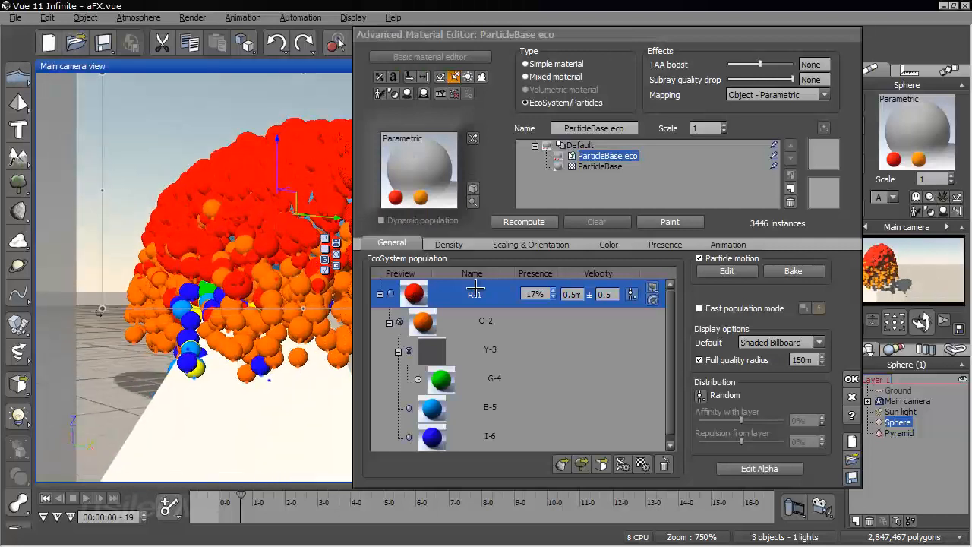
pyautogui.click(515, 219)
pyautogui.moveTo(204, 389); pyautogui.dragTo(226, 365, button='right')
pyautogui.scroll(4, 233, 417)
pyautogui.click(47, 499)
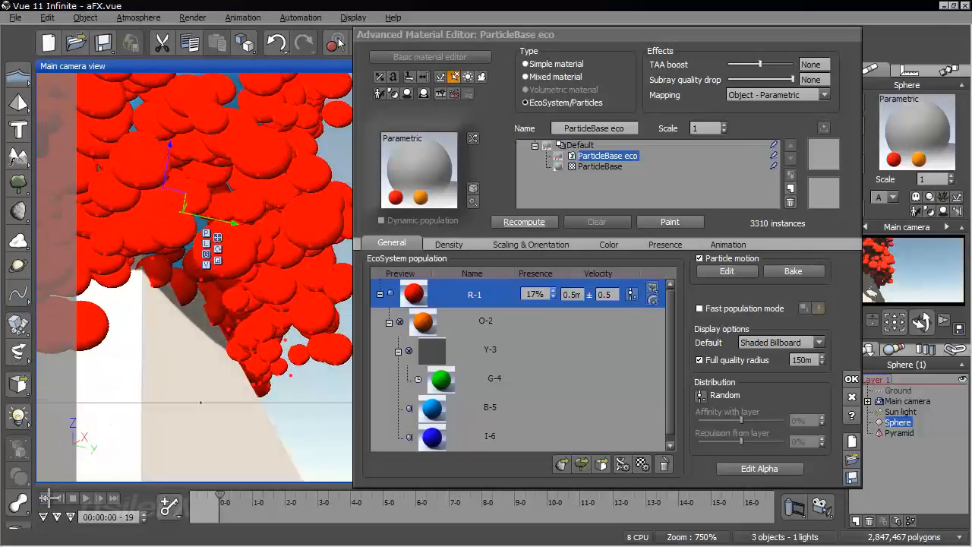
pyautogui.moveTo(221, 502); pyautogui.dragTo(241, 499)
pyautogui.moveTo(234, 342); pyautogui.dragTo(113, 261, button='right')
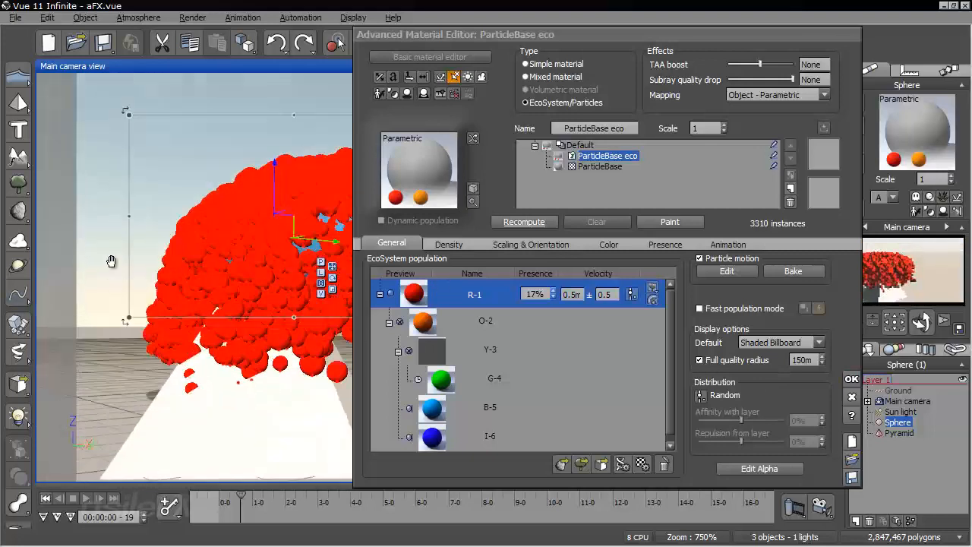
# Accept the material and advance the animation to 00:00:01-04, examining the particles from several camera angles
pyautogui.click(852, 379)
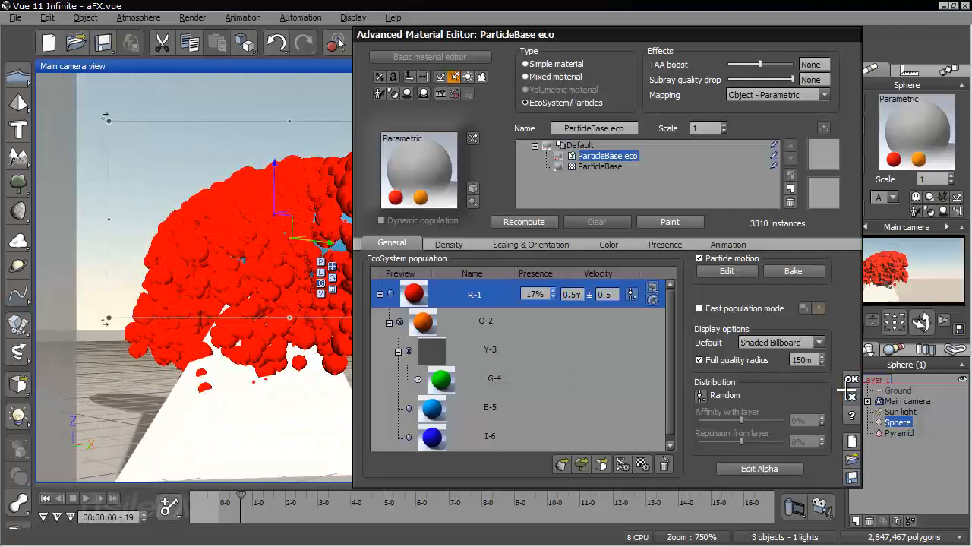
pyautogui.moveTo(245, 500); pyautogui.dragTo(261, 499)
pyautogui.moveTo(282, 400); pyautogui.dragTo(521, 299, button='right')
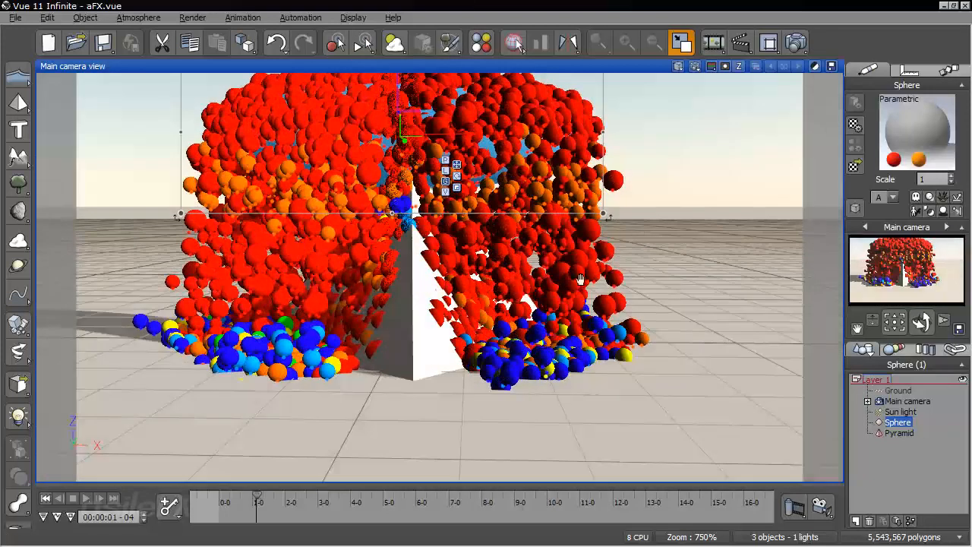
pyautogui.moveTo(403, 264); pyautogui.dragTo(427, 300, button='right')
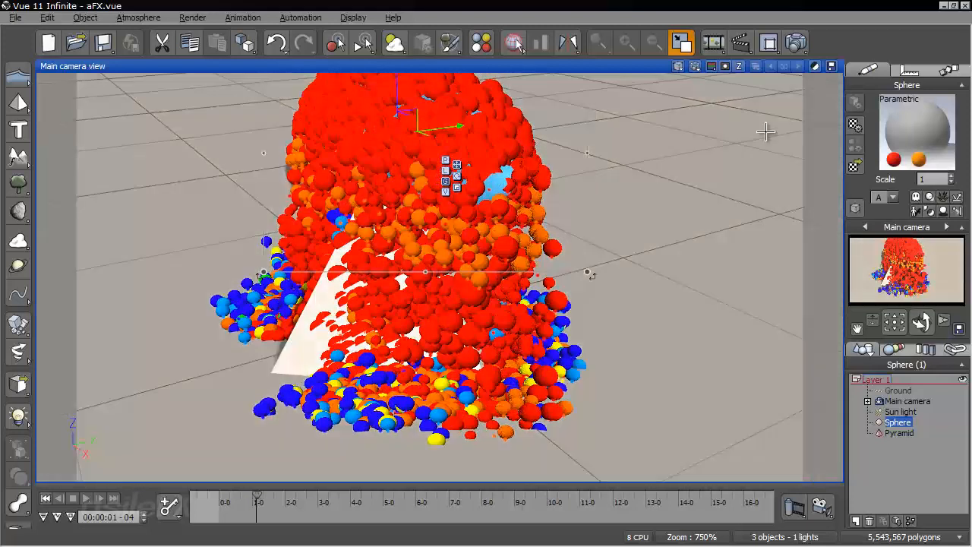
# Review the R-1 particle's death and adhesion settings in the sphere's material, along with its child particles O-2 and Y-3
pyautogui.rightClick(896, 127)
pyautogui.click(891, 131)
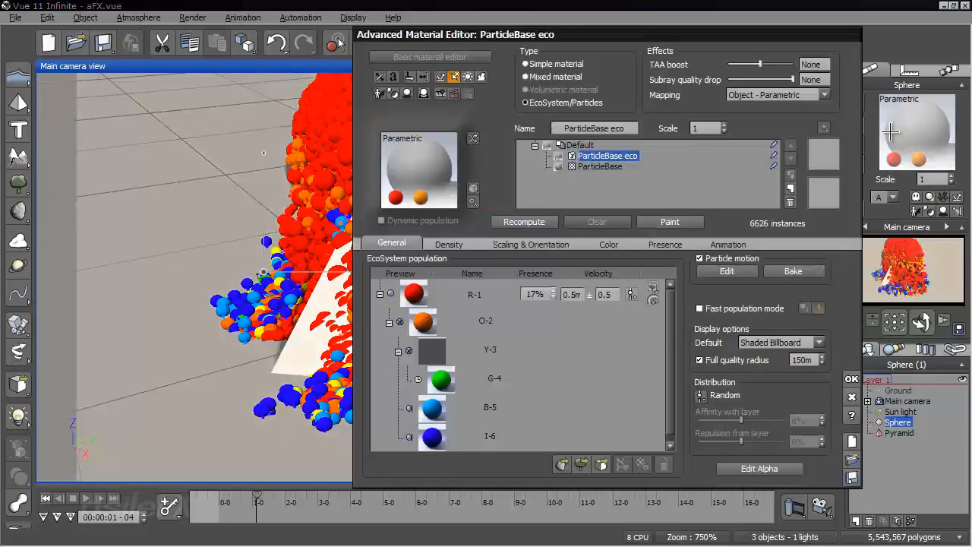
pyautogui.doubleClick(497, 297)
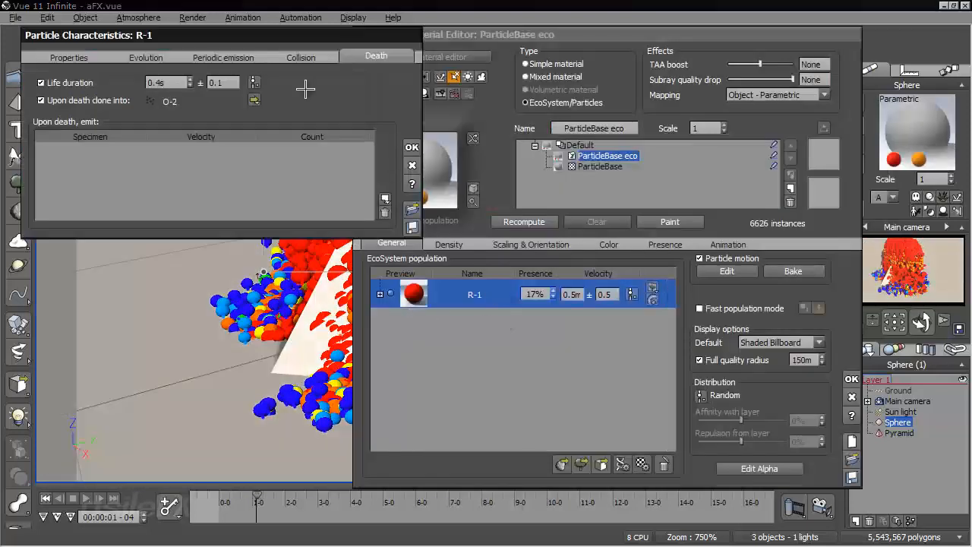
pyautogui.click(71, 59)
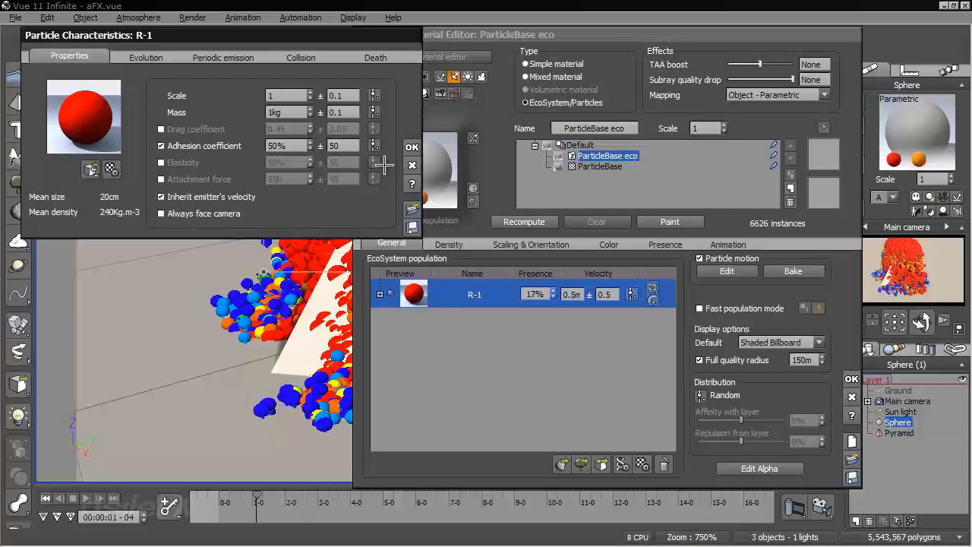
pyautogui.click(411, 146)
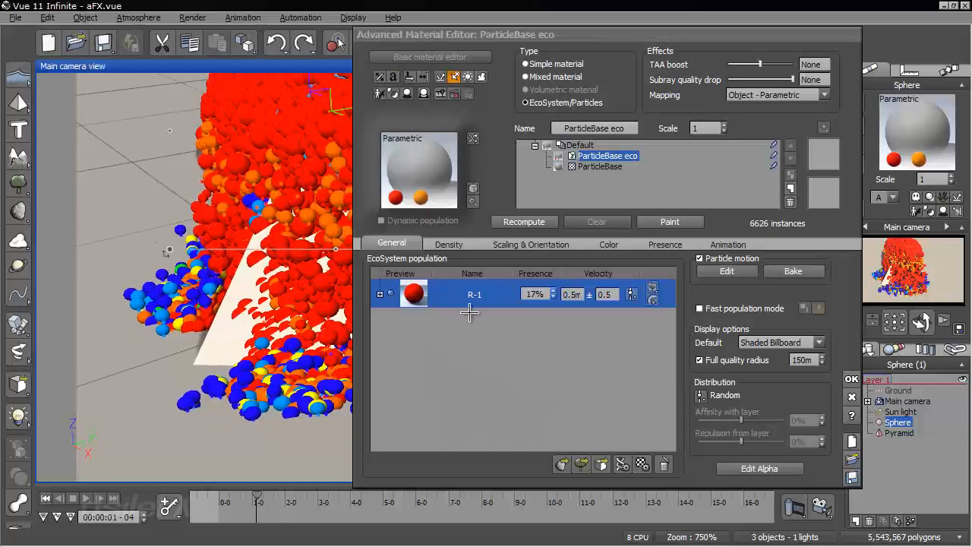
pyautogui.click(379, 294)
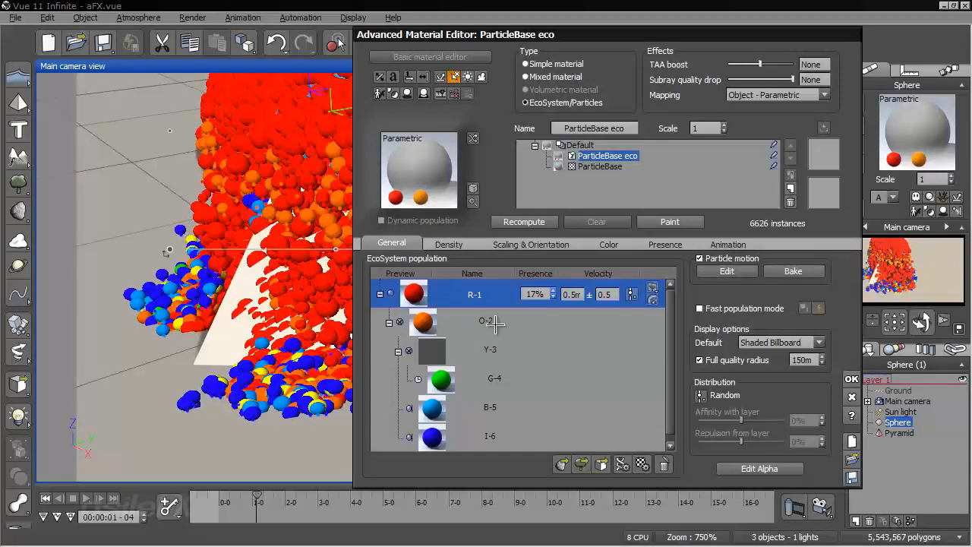
pyautogui.click(505, 323)
pyautogui.click(510, 357)
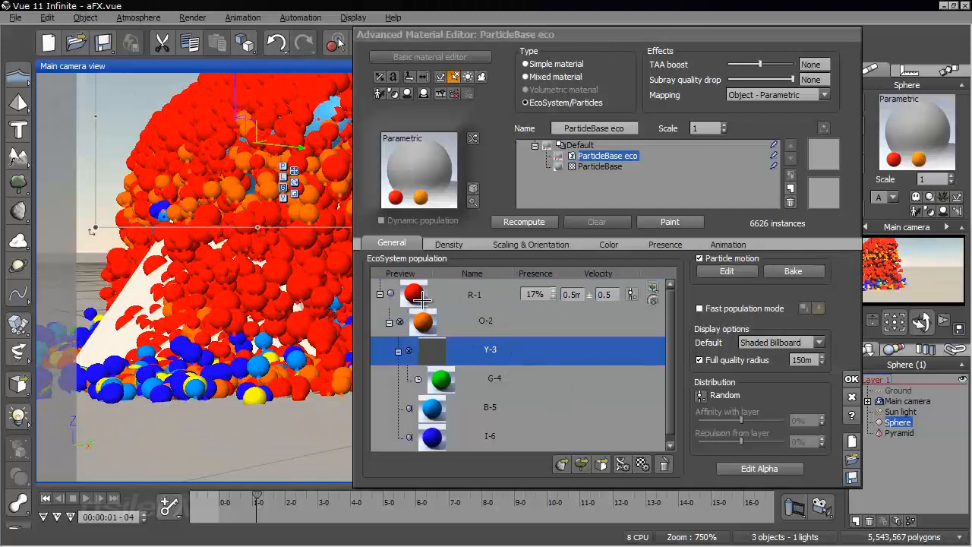
# Disable dying on collision for the O-2 particle, check its death settings, accept and recompute the population
pyautogui.doubleClick(487, 322)
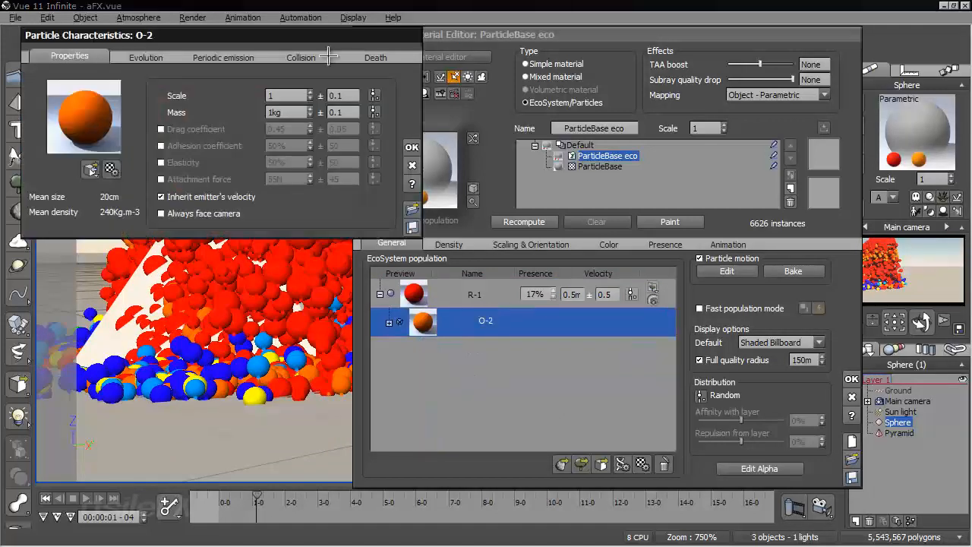
pyautogui.click(304, 57)
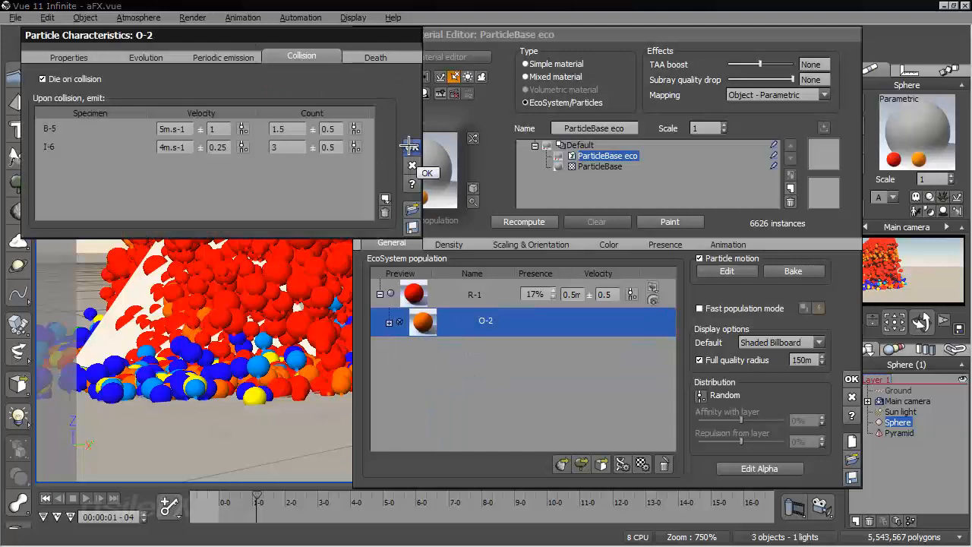
pyautogui.click(83, 78)
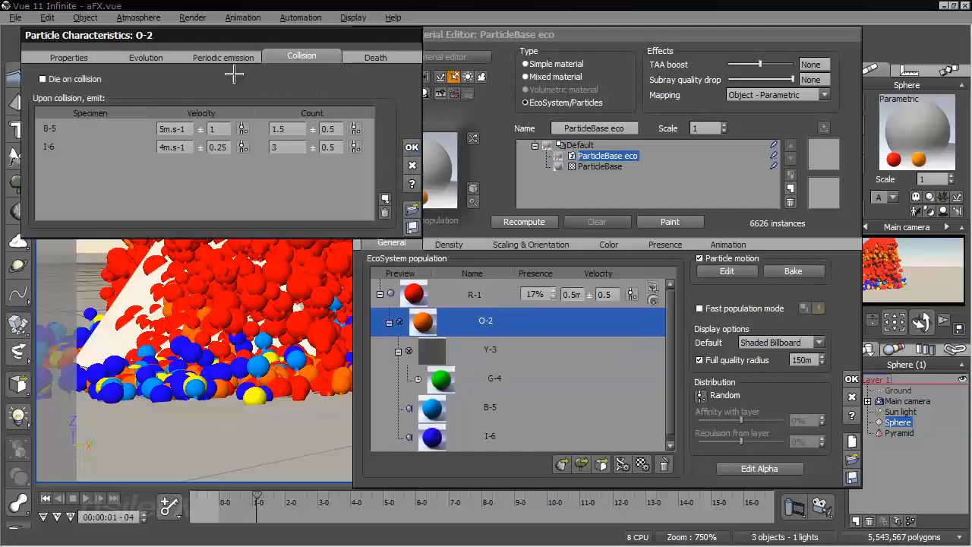
pyautogui.click(375, 56)
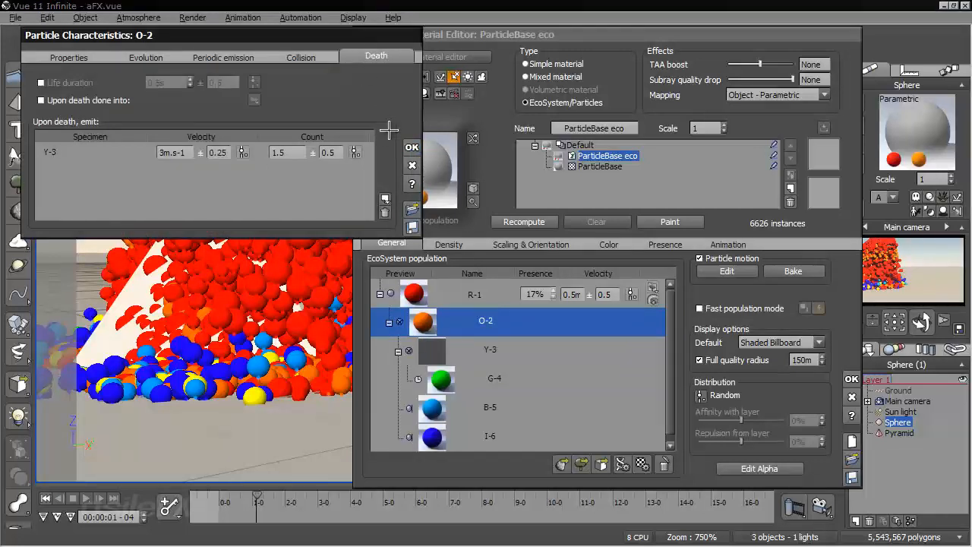
pyautogui.click(410, 147)
pyautogui.click(506, 221)
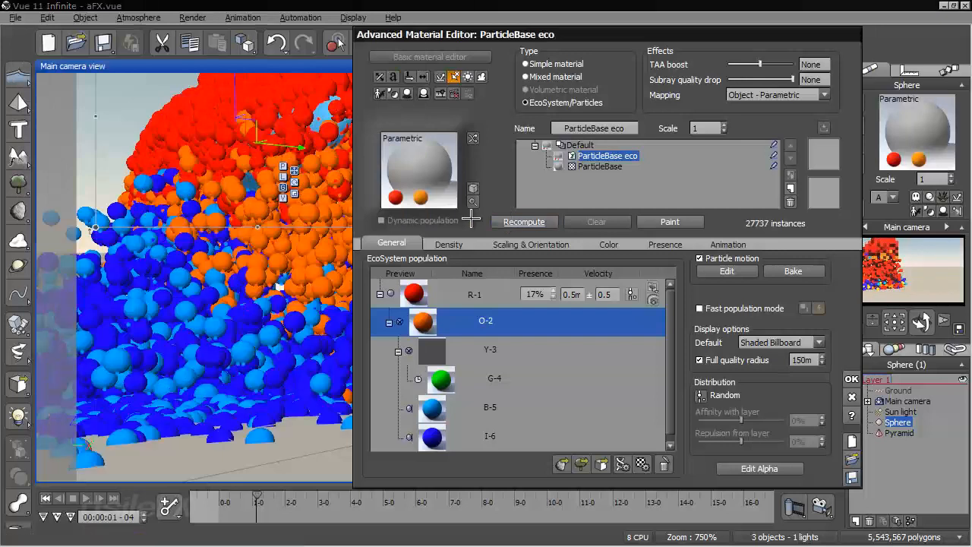
# Move the animation back to 00:00:00-29 and enable elasticity at 50% for the O-2 particle
pyautogui.moveTo(275, 322); pyautogui.dragTo(220, 324, button='right')
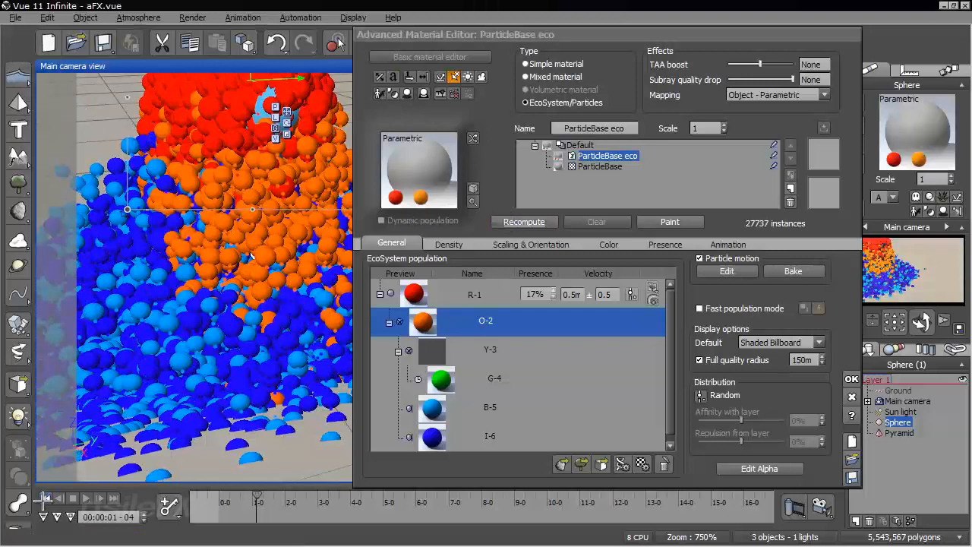
pyautogui.moveTo(258, 498)
pyautogui.mouseDown()
pyautogui.moveTo(225, 499)
pyautogui.moveTo(252, 499)
pyautogui.mouseUp()
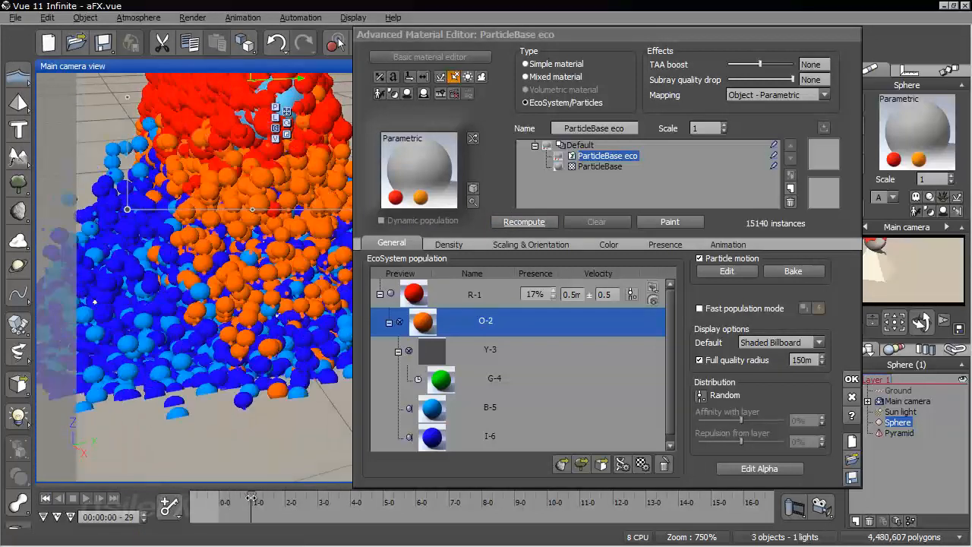
pyautogui.doubleClick(595, 321)
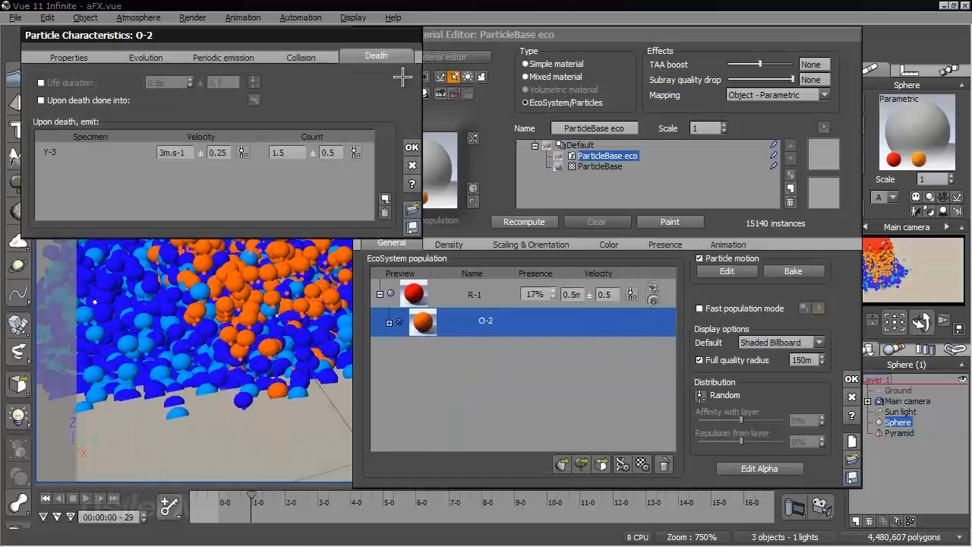
pyautogui.click(91, 59)
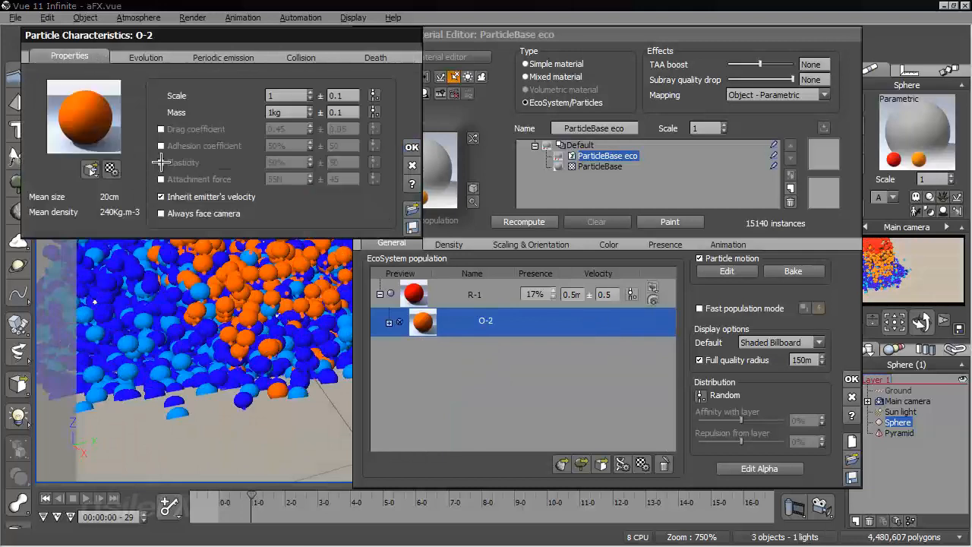
pyautogui.click(161, 162)
pyautogui.click(411, 147)
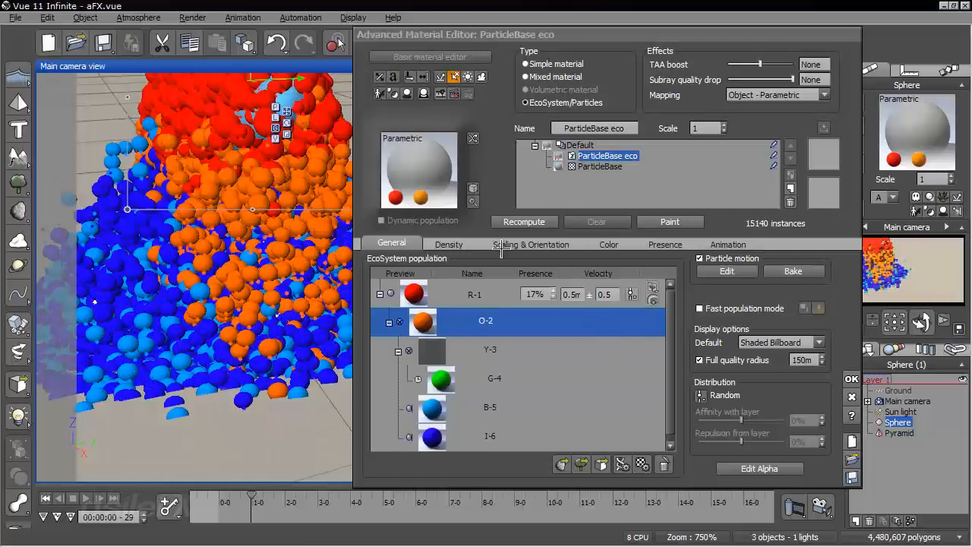
# Return the animation to its start and advance it to 00:00:01-03, examining how the particles behave over the pyramid
pyautogui.click(46, 498)
pyautogui.moveTo(123, 292); pyautogui.dragTo(121, 326, button='right')
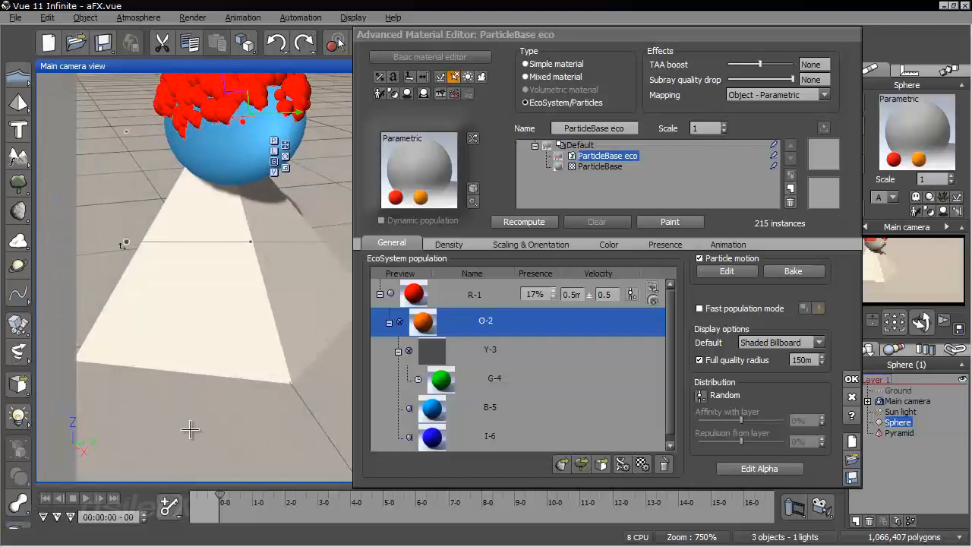
pyautogui.moveTo(240, 498); pyautogui.dragTo(257, 498)
pyautogui.moveTo(243, 368); pyautogui.dragTo(295, 182, button='right')
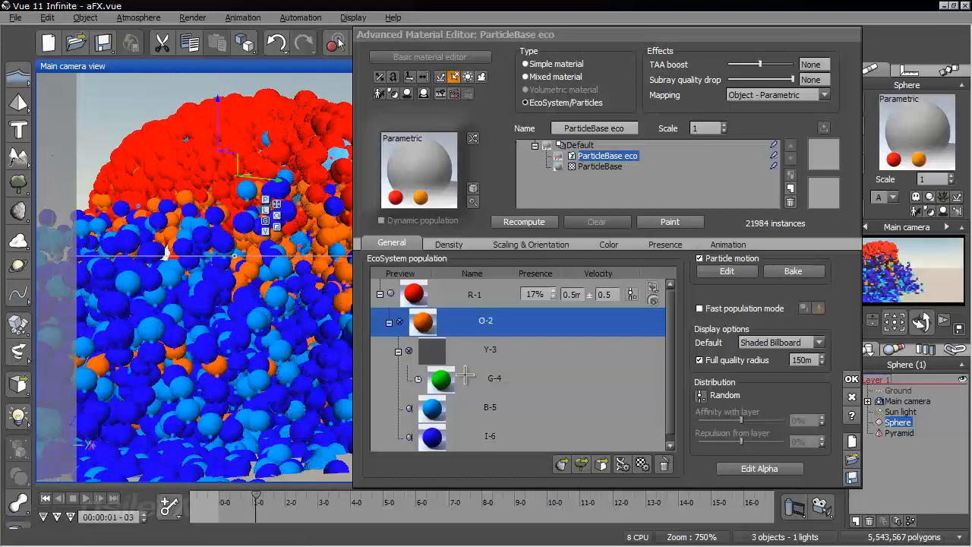
# Remove Y-3 from the O-2 particle's death emissions and B-5 from its collision emissions
pyautogui.doubleClick(485, 320)
pyautogui.click(225, 56)
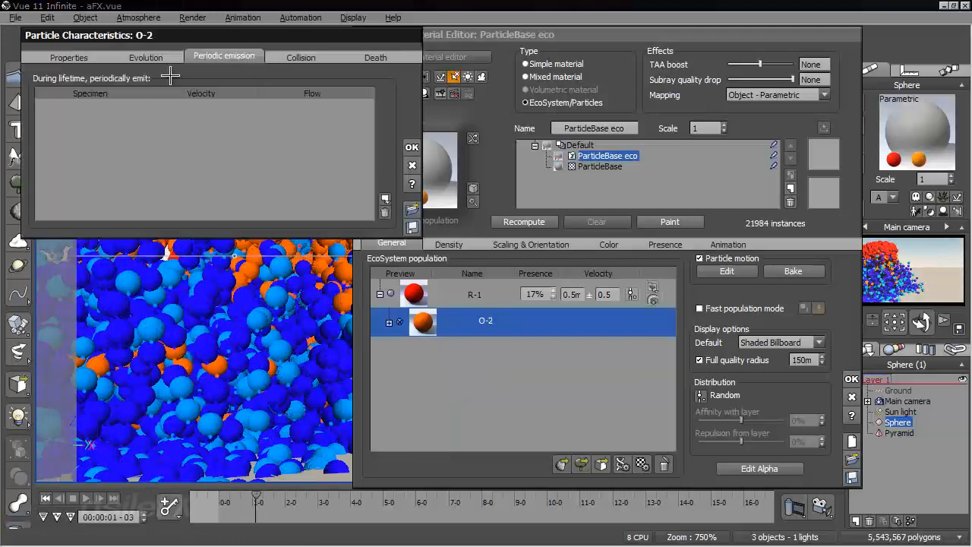
pyautogui.click(378, 57)
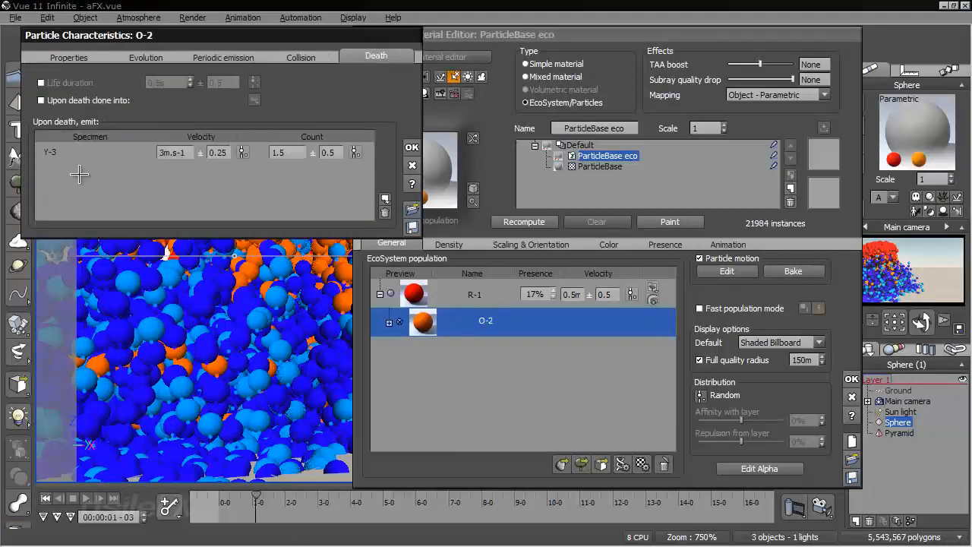
pyautogui.click(127, 144)
pyautogui.click(385, 213)
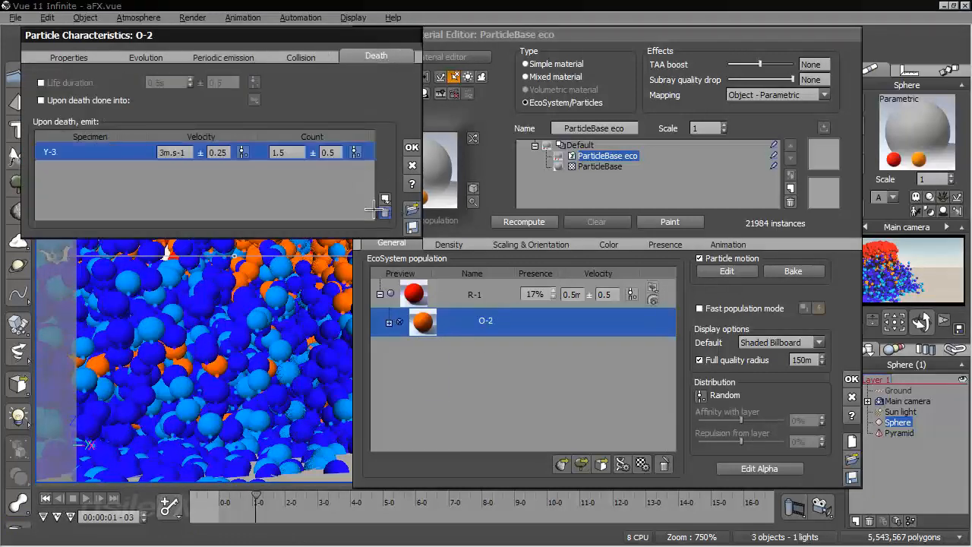
pyautogui.click(302, 56)
pyautogui.click(143, 127)
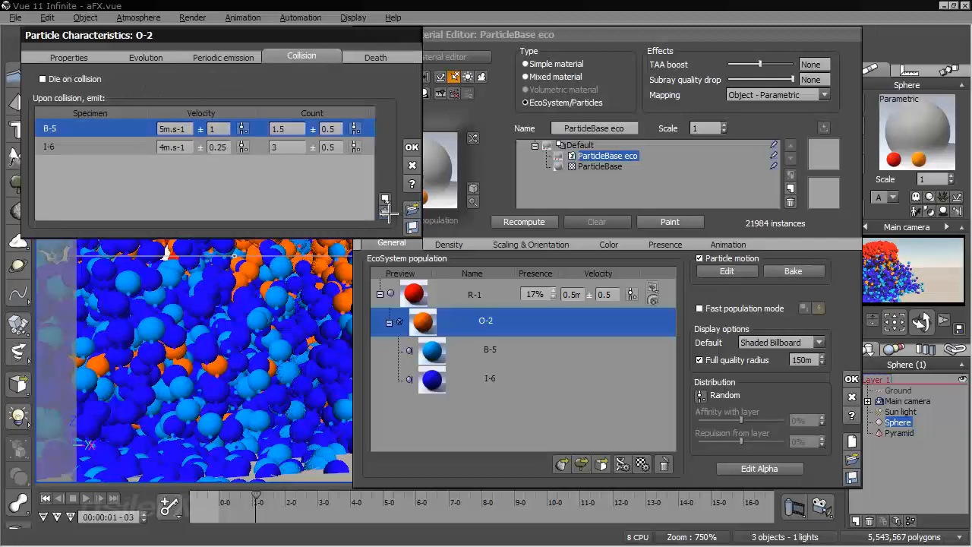
pyautogui.click(385, 213)
# Set the I-6 count emitted on O-2's collision to 0 ± 0, accept and recompute the population
pyautogui.click(132, 134)
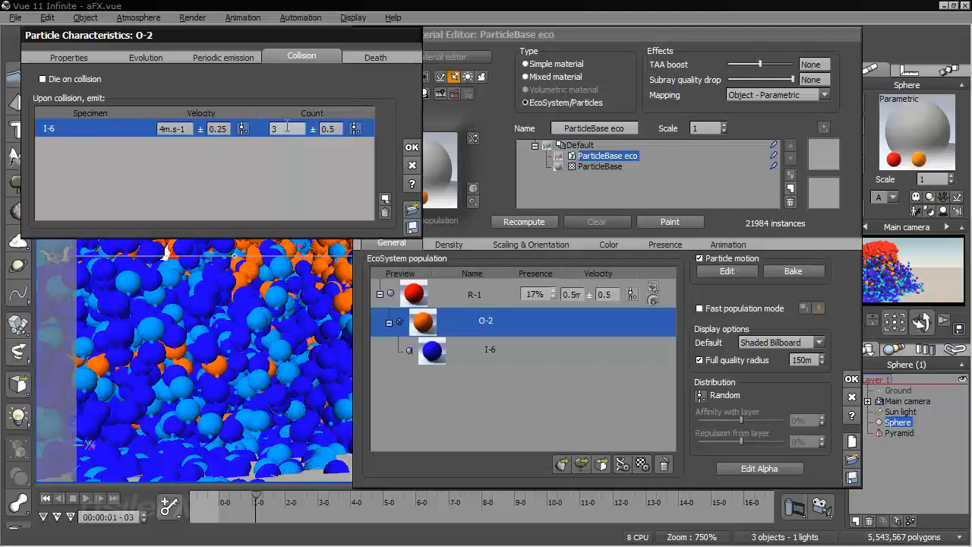
pyautogui.doubleClick(287, 127)
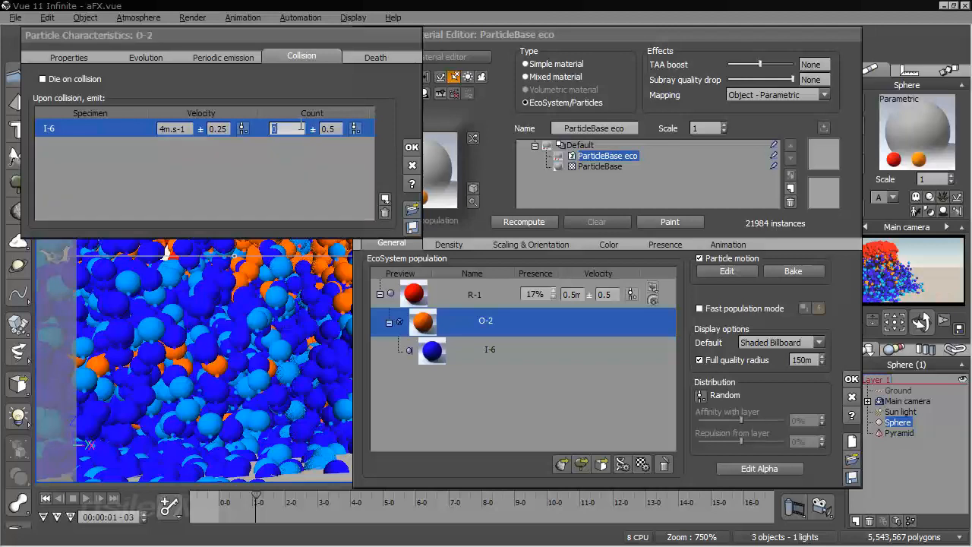
pyautogui.click(411, 147)
pyautogui.click(518, 221)
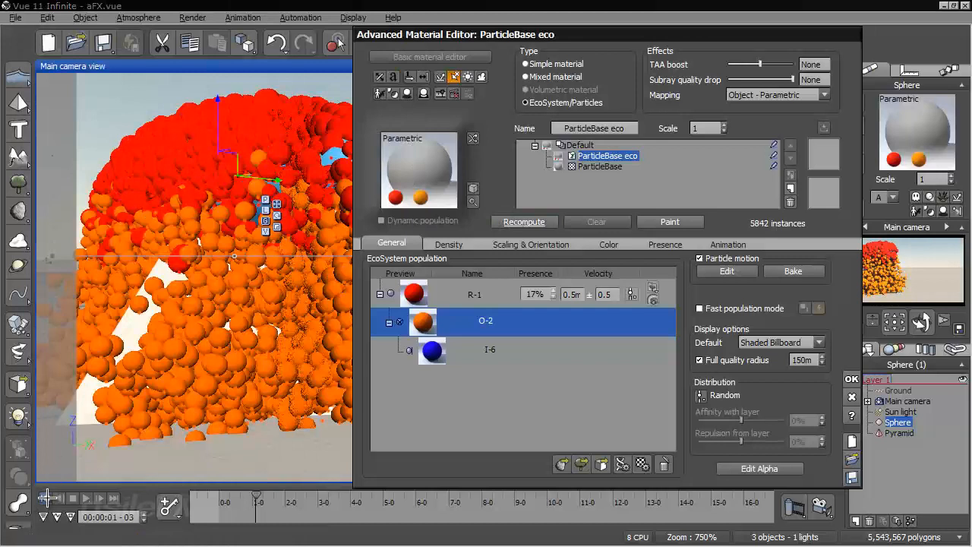
# Return the animation to its start, advance it to 00:00:01-12 and accept the material changes
pyautogui.click(46, 498)
pyautogui.moveTo(221, 498); pyautogui.dragTo(265, 498)
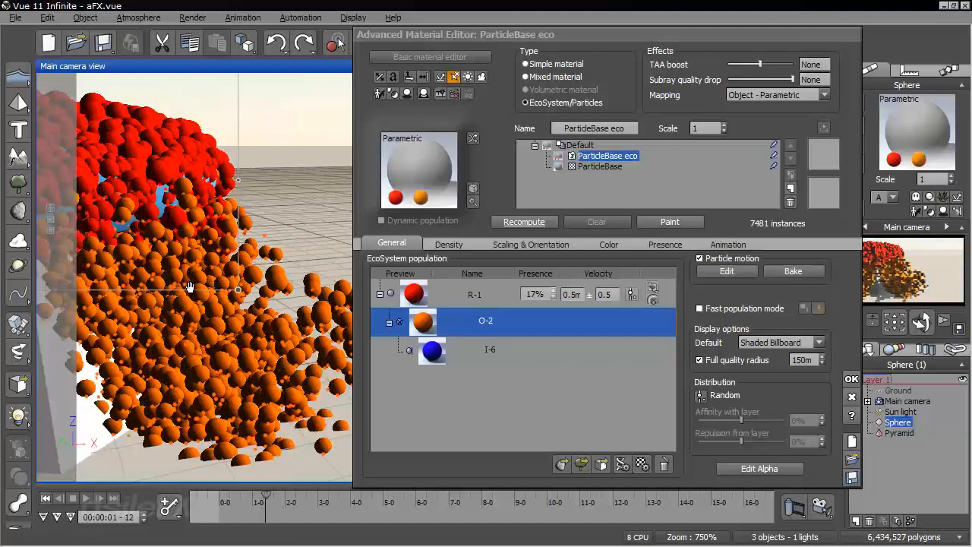
pyautogui.click(850, 378)
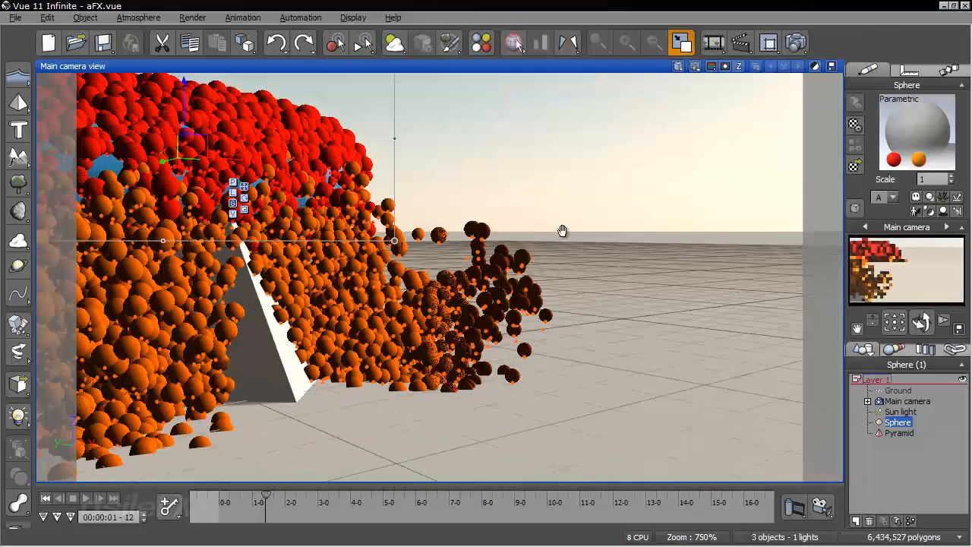
# Advance the animation through 00:00:02-14 to 00:00:02-23, examining the particles bouncing off the pyramid and ground from several sides
pyautogui.moveTo(562, 231); pyautogui.dragTo(660, 266, button='right')
pyautogui.moveTo(264, 497); pyautogui.dragTo(302, 496)
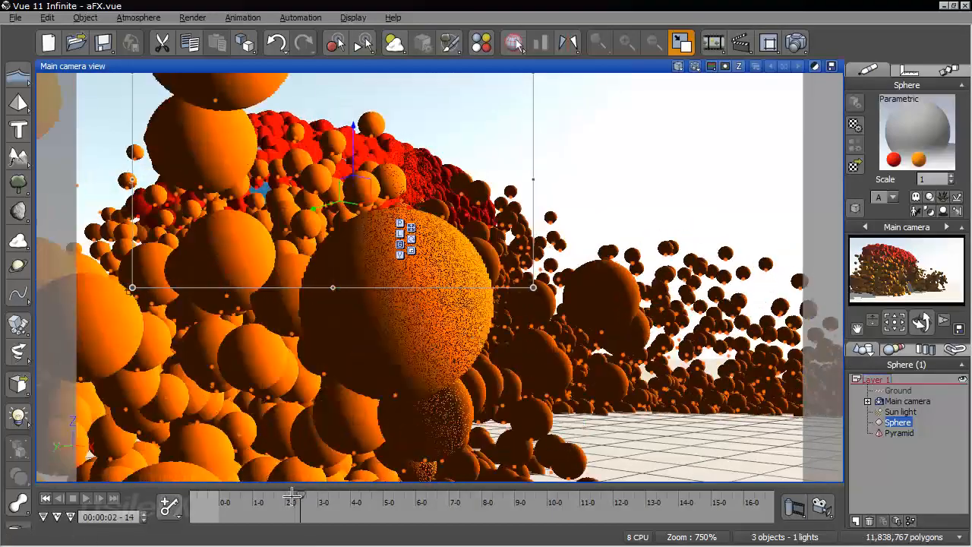
pyautogui.moveTo(556, 302); pyautogui.dragTo(189, 347, button='right')
pyautogui.scroll(-5, 191, 347)
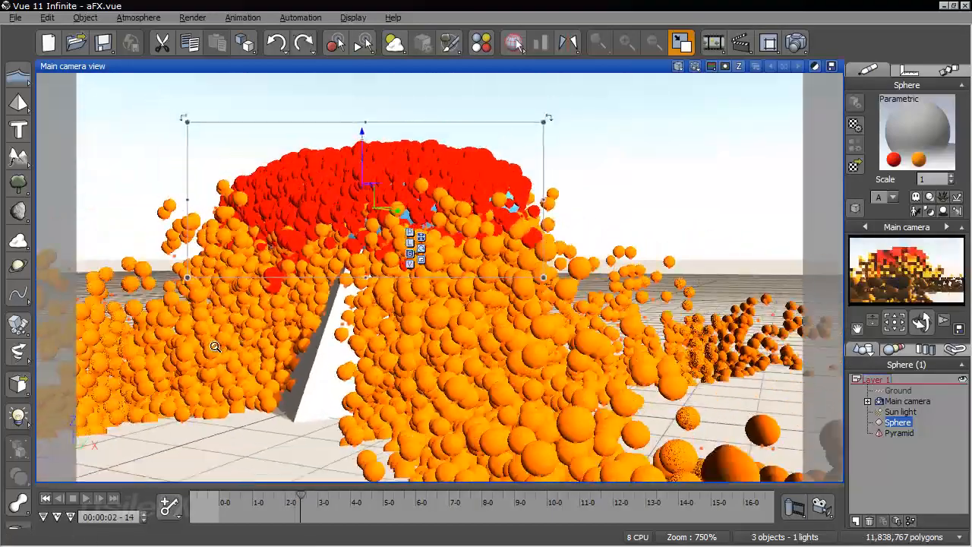
pyautogui.moveTo(300, 300)
pyautogui.mouseDown(button='right')
pyautogui.moveTo(326, 398)
pyautogui.moveTo(271, 395)
pyautogui.moveTo(422, 506)
pyautogui.moveTo(473, 438)
pyautogui.mouseUp(button='right')
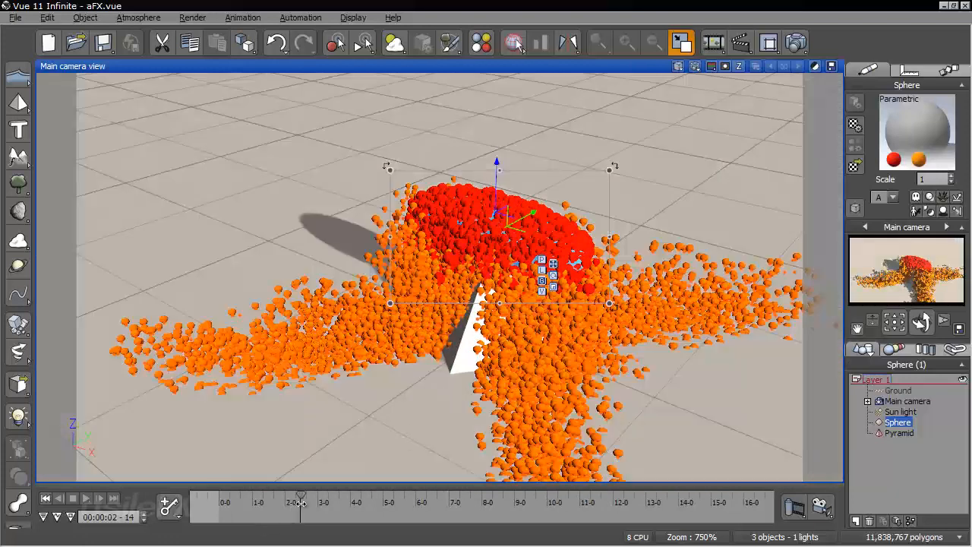
pyautogui.moveTo(301, 502); pyautogui.dragTo(310, 499)
pyautogui.moveTo(310, 373); pyautogui.dragTo(272, 257, button='right')
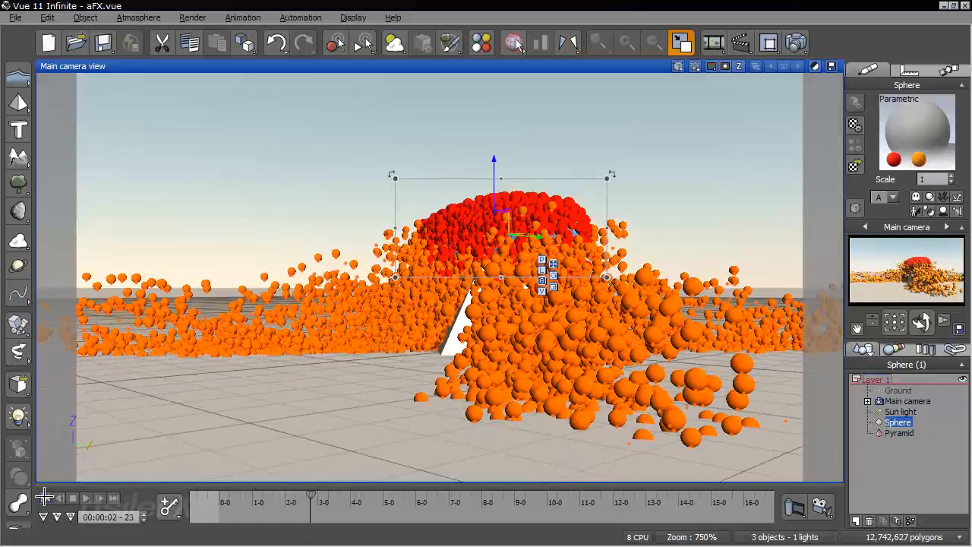
# Return the animation to its start, enable attachment force for the R-1 particle in the sphere's material and accept
pyautogui.click(45, 498)
pyautogui.rightClick(907, 129)
pyautogui.click(873, 135)
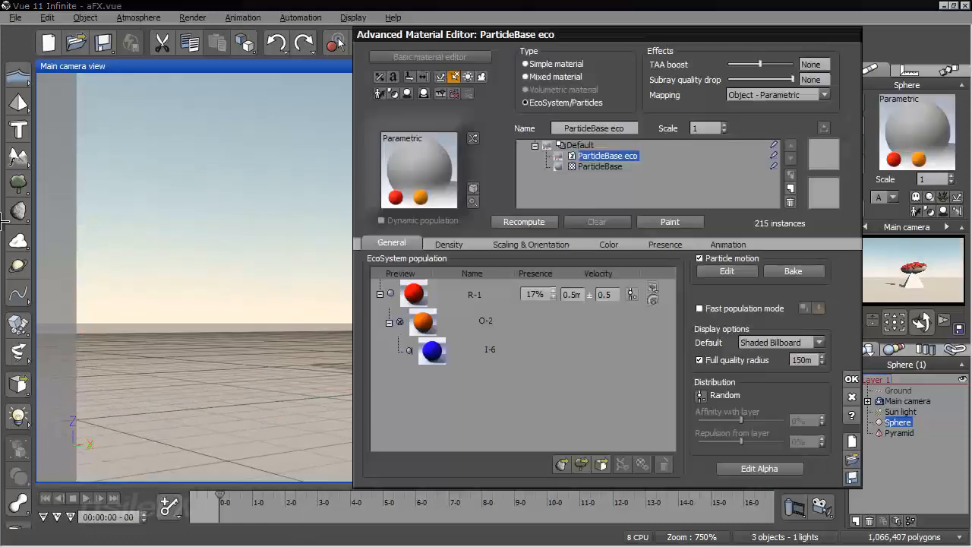
pyautogui.doubleClick(477, 295)
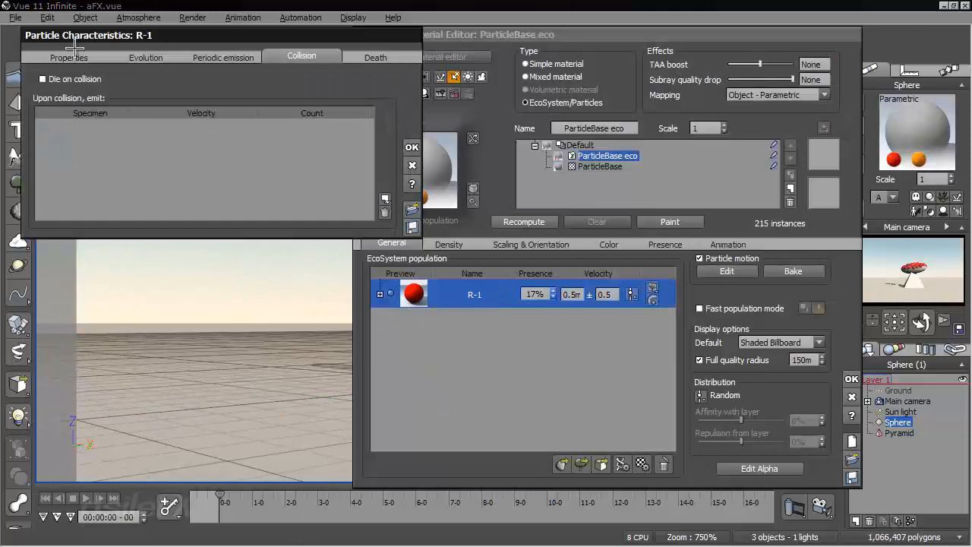
pyautogui.click(74, 51)
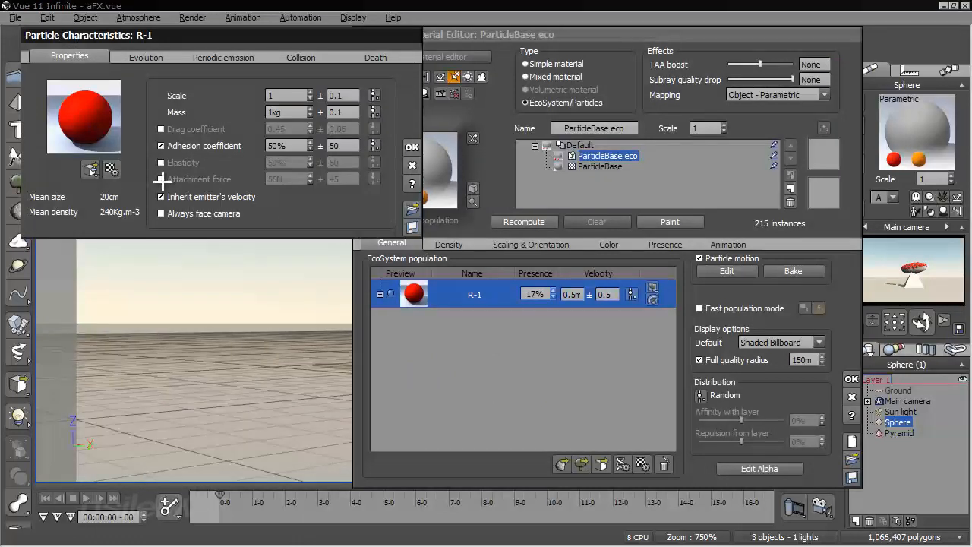
pyautogui.click(160, 179)
pyautogui.click(410, 146)
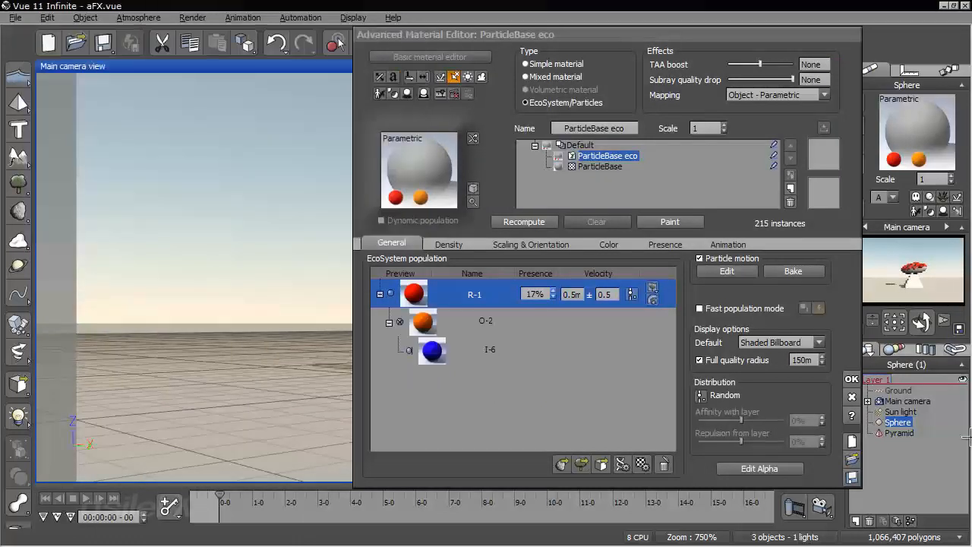
pyautogui.click(858, 378)
# Advance the animation to 00:00:01-04, examining up close how the particles cling to the flattened sphere
pyautogui.moveTo(673, 352); pyautogui.dragTo(528, 354, button='right')
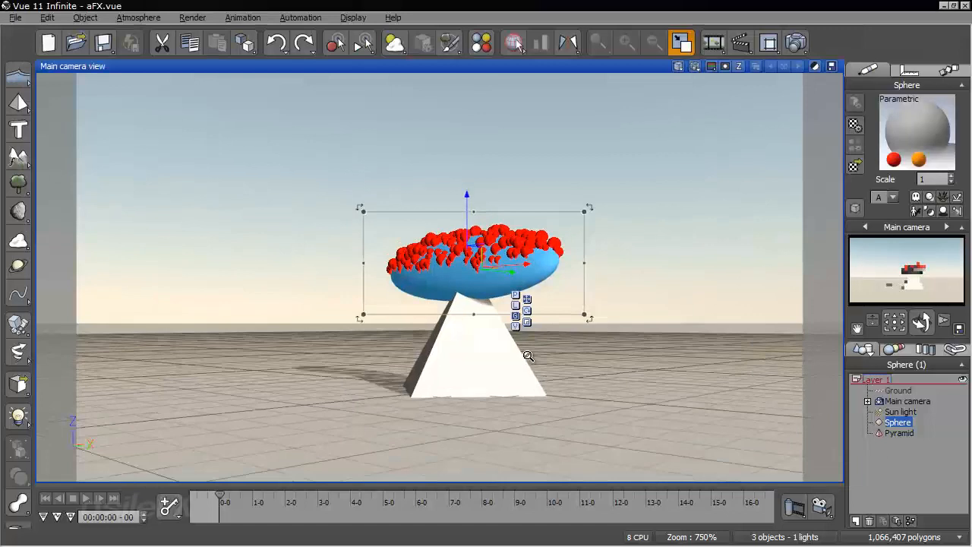
pyautogui.scroll(5, 528, 356)
pyautogui.scroll(2, 528, 356)
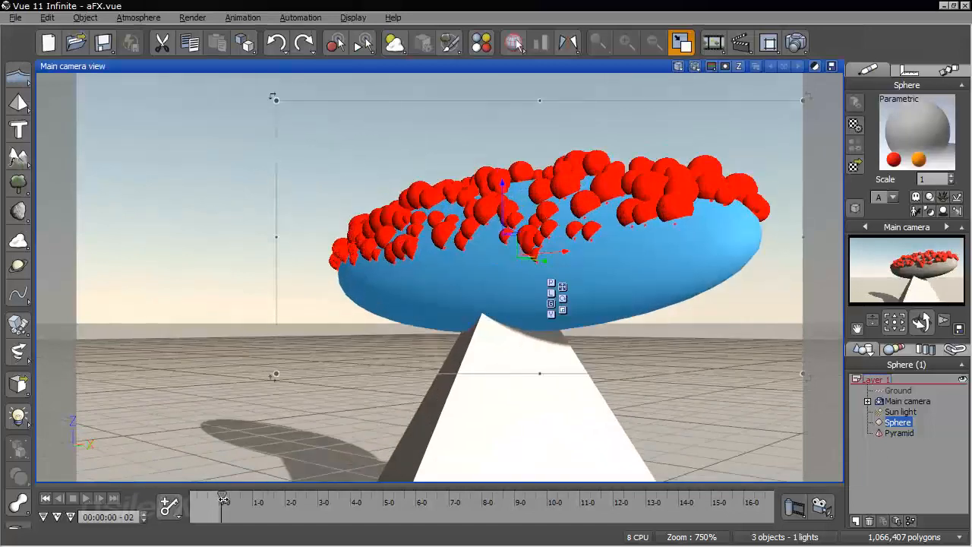
pyautogui.moveTo(222, 499); pyautogui.dragTo(257, 499)
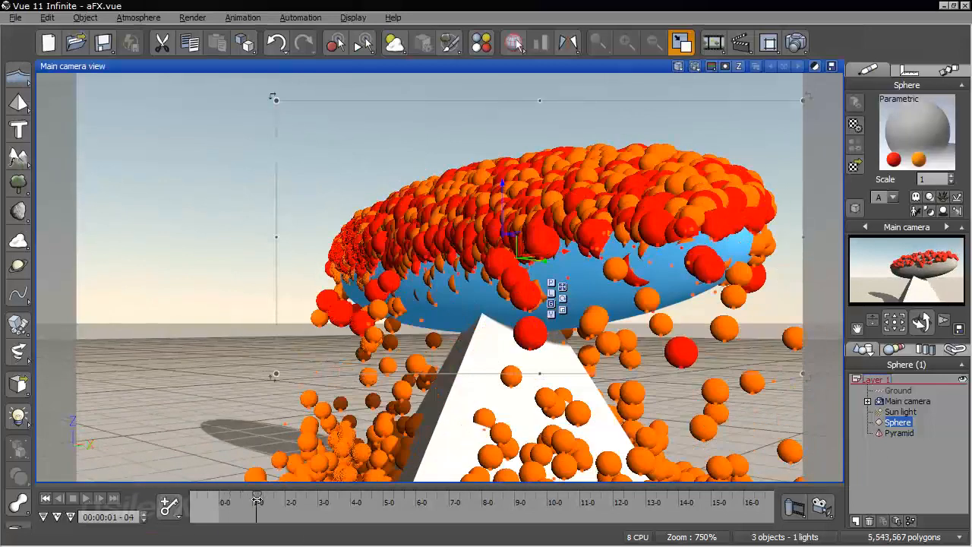
pyautogui.moveTo(760, 300); pyautogui.dragTo(529, 384, button='right')
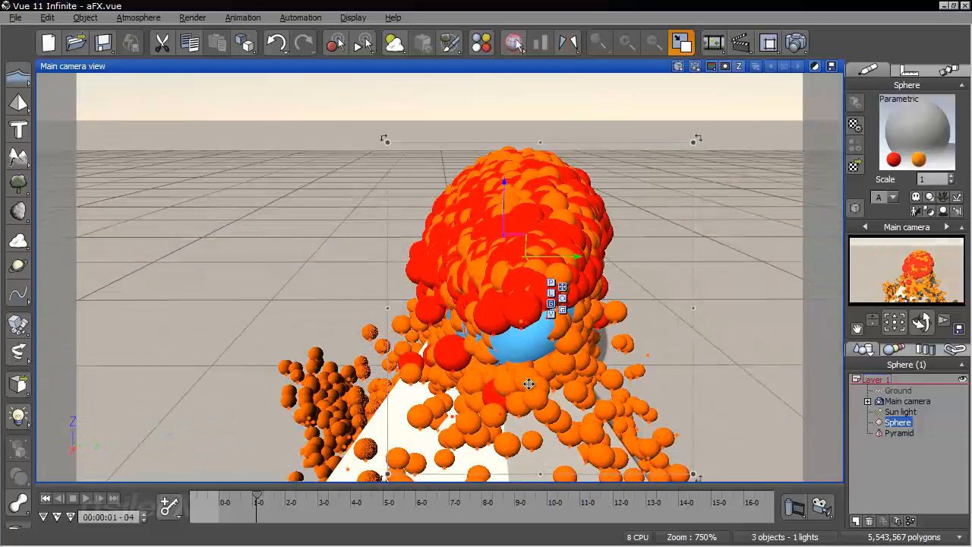
pyautogui.hotkey('ctrl', 'z')
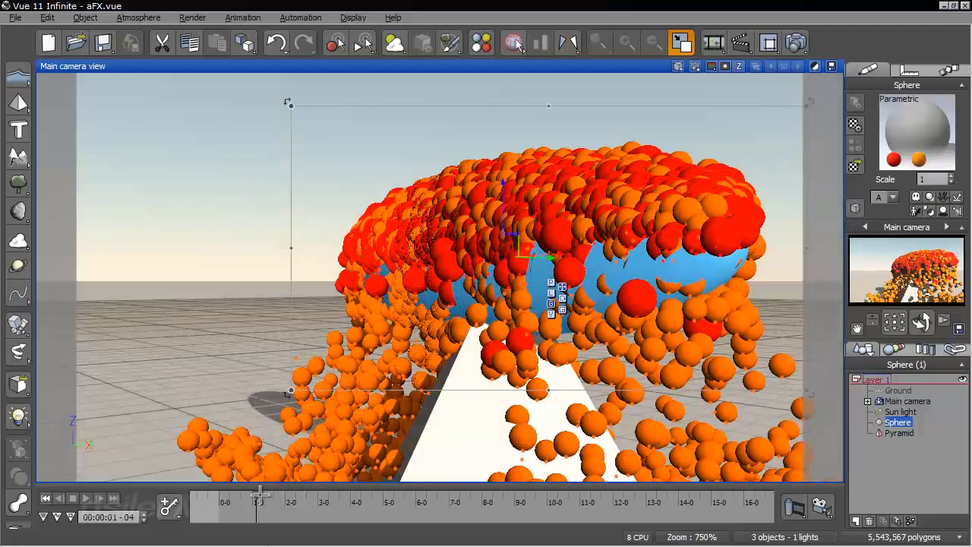
# Advance the animation through 00:00:01-11 to 00:00:01-29, examining the particles on the emitter from above and the side
pyautogui.moveTo(256, 496); pyautogui.dragTo(264, 495)
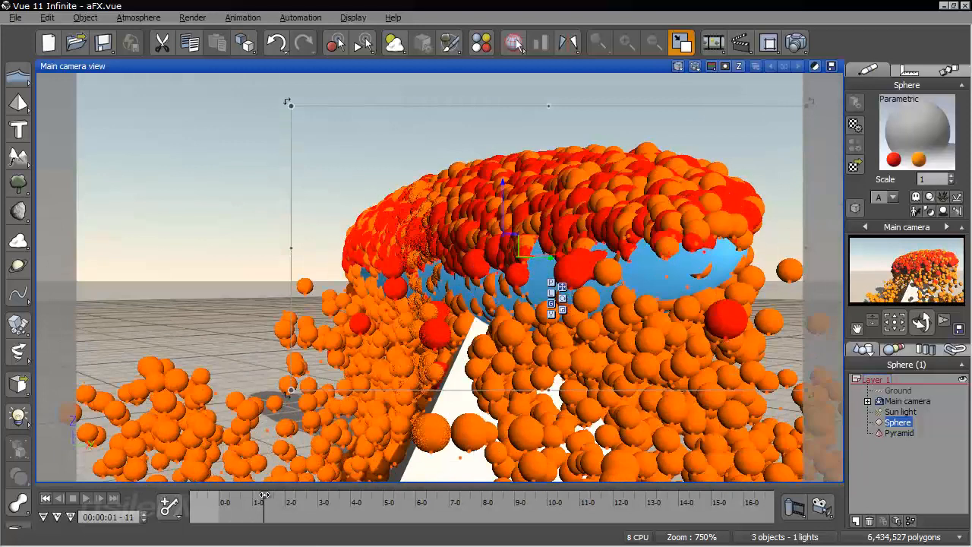
pyautogui.hotkey('ctrl', 'z')
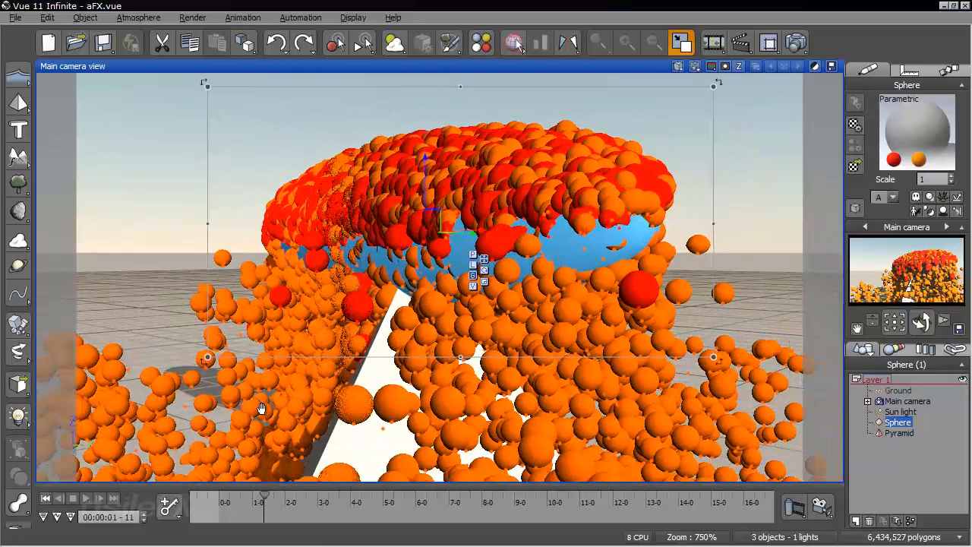
pyautogui.hotkey('ctrl', 'y')
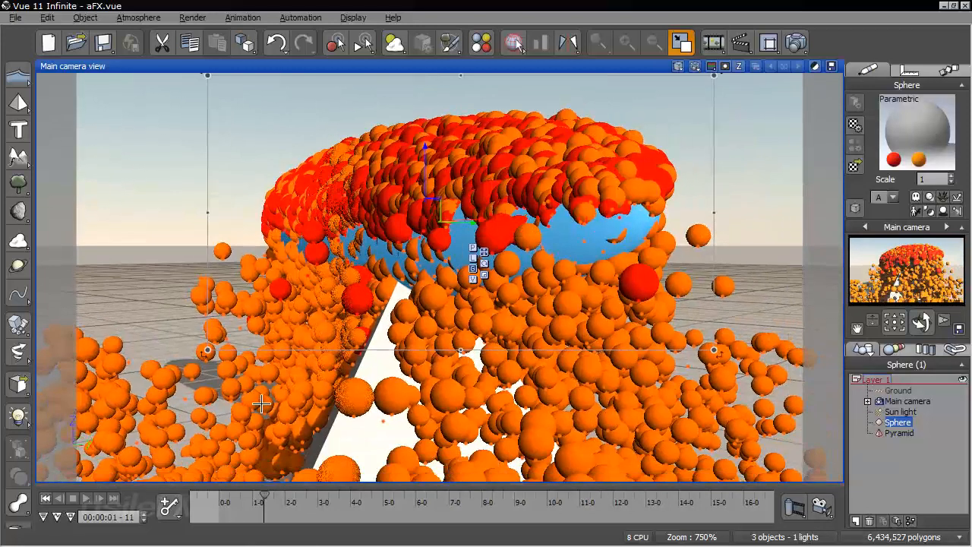
pyautogui.moveTo(402, 247); pyautogui.dragTo(284, 385, button='right')
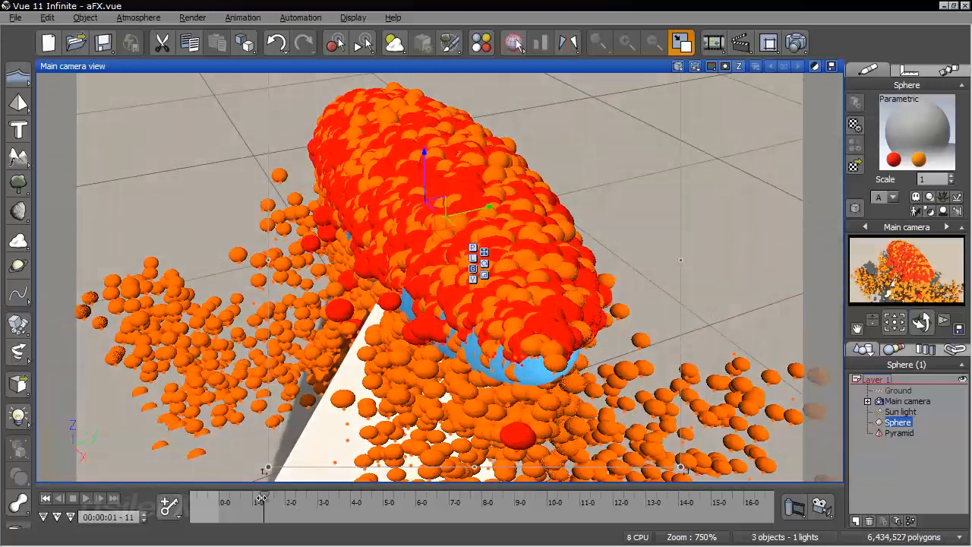
pyautogui.moveTo(262, 498); pyautogui.dragTo(283, 499)
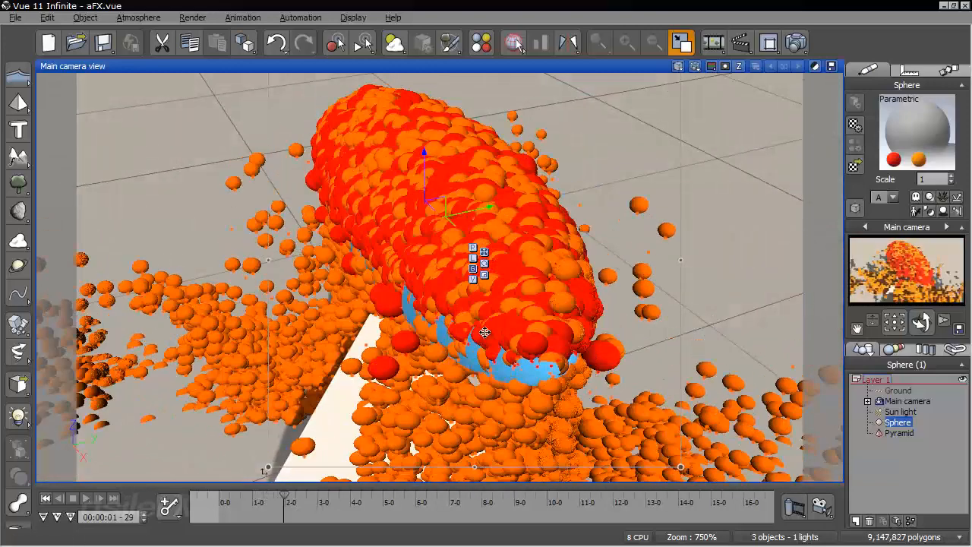
pyautogui.moveTo(484, 332); pyautogui.dragTo(452, 201, button='right')
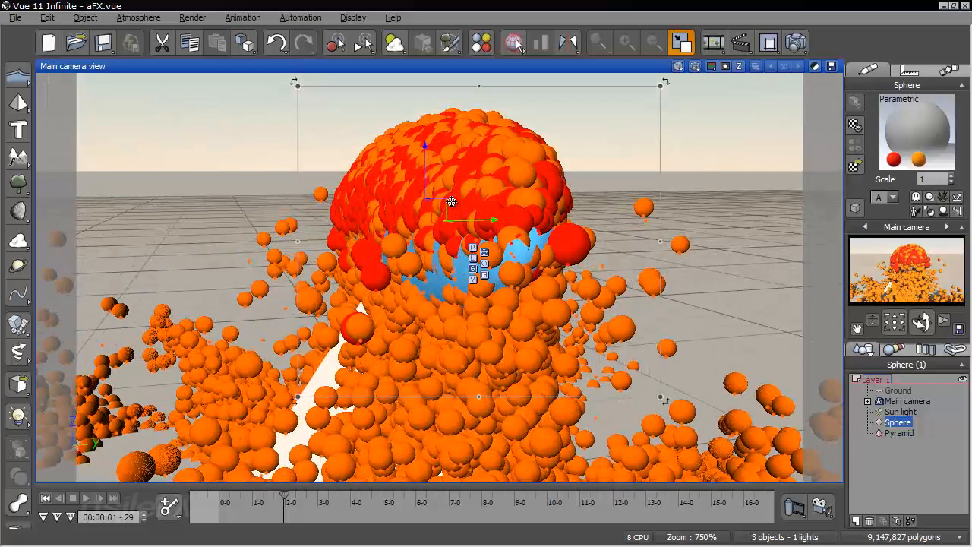
# Return the animation to its start, add a sphere to the scene and move it clear of the particle emitter
pyautogui.click(46, 498)
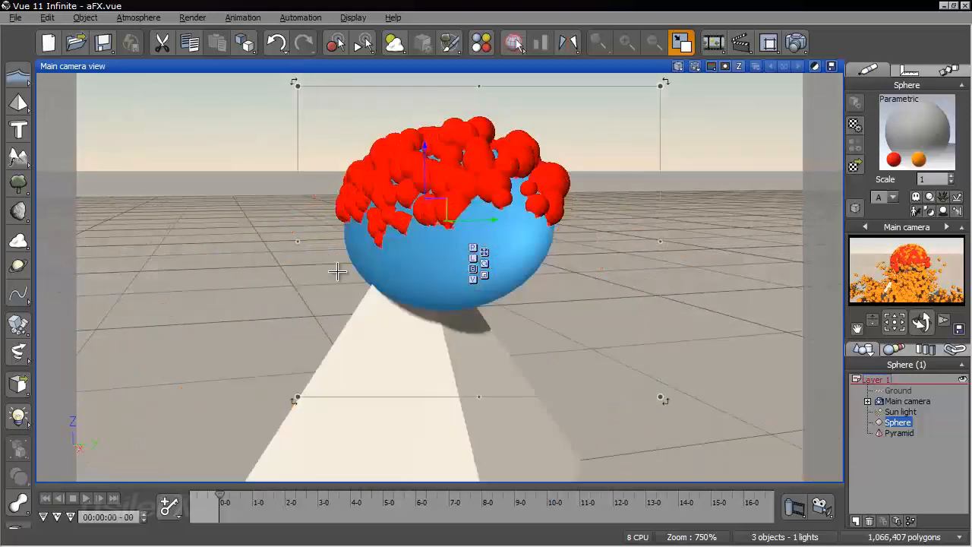
pyautogui.click(622, 282)
pyautogui.click(18, 103)
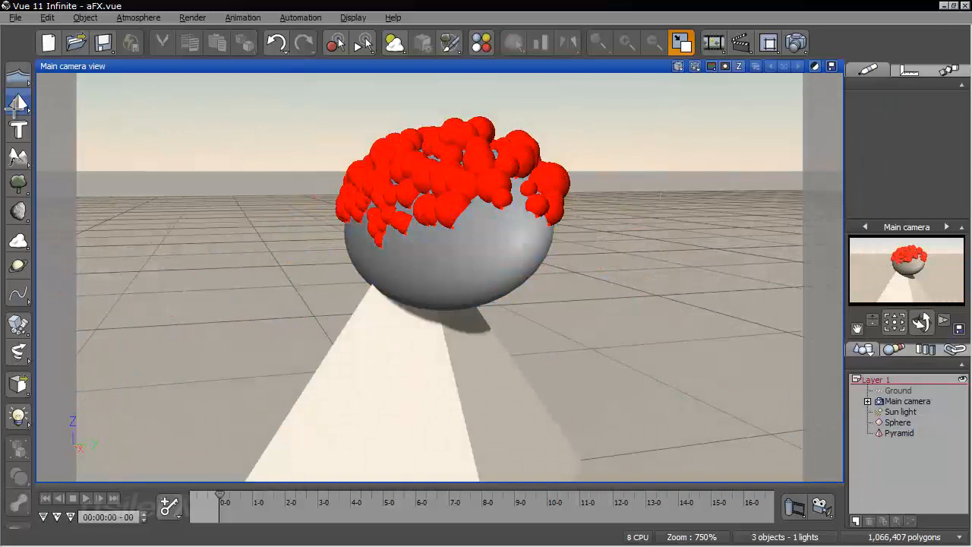
pyautogui.click(38, 110)
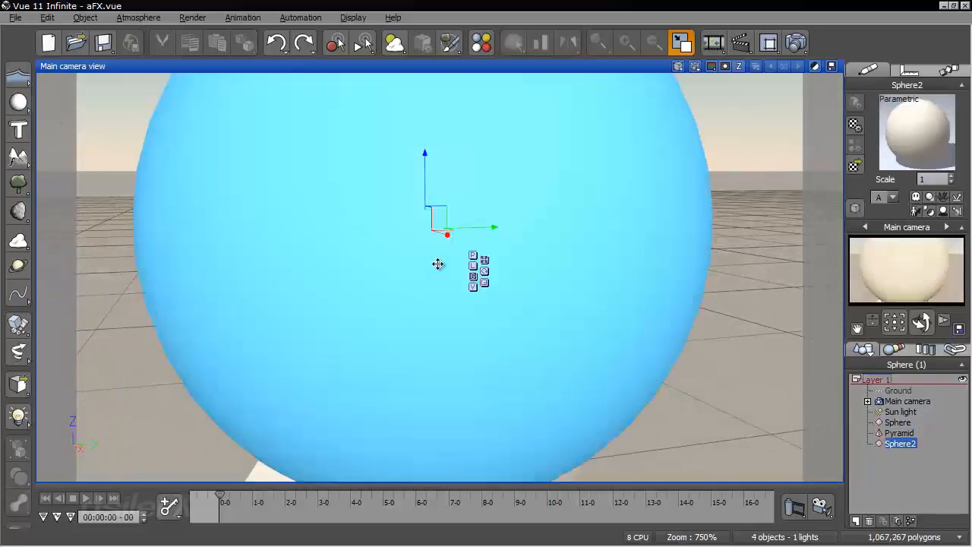
pyautogui.moveTo(412, 221); pyautogui.dragTo(21, 294)
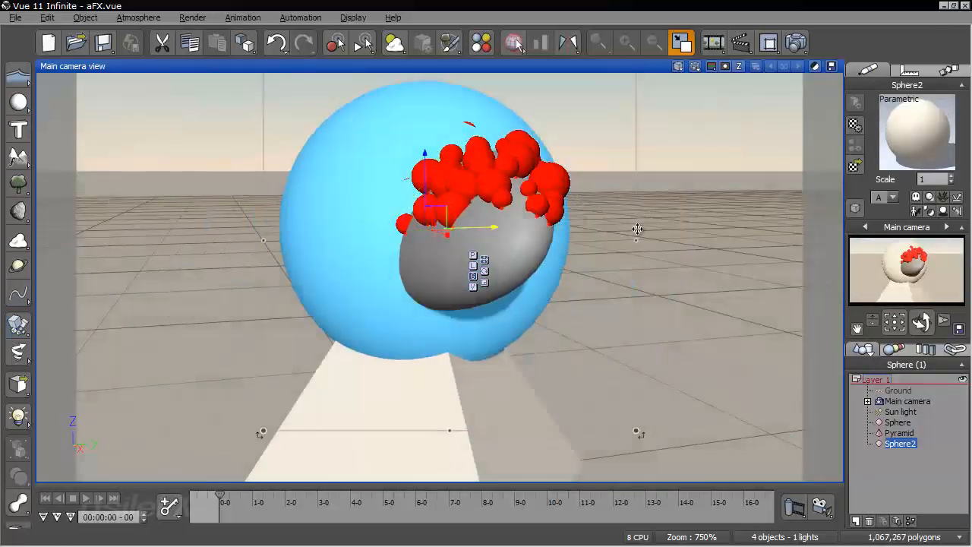
pyautogui.moveTo(638, 229); pyautogui.dragTo(775, 221)
pyautogui.moveTo(516, 237); pyautogui.dragTo(643, 227, button='right')
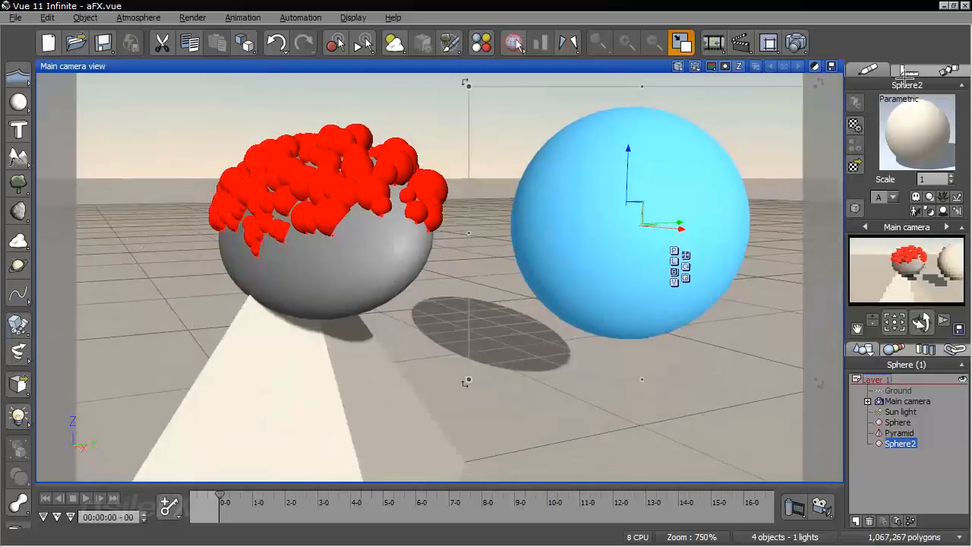
# Animate the new sphere with the Basic motion type
pyautogui.click(949, 67)
pyautogui.click(916, 108)
pyautogui.click(887, 130)
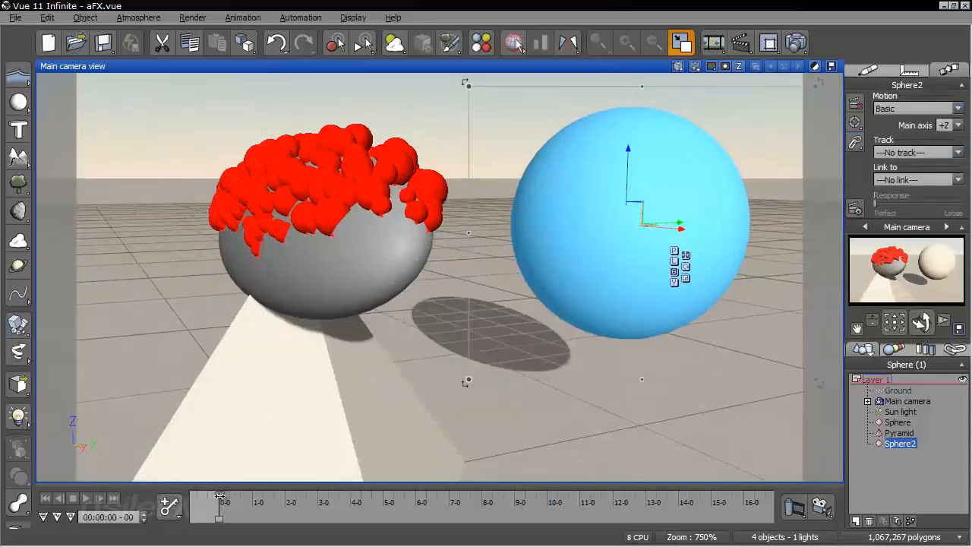
# At 00:00:02-00, move the new sphere across to the opposite side of the emitter and add a keyframe
pyautogui.moveTo(219, 497); pyautogui.dragTo(287, 499)
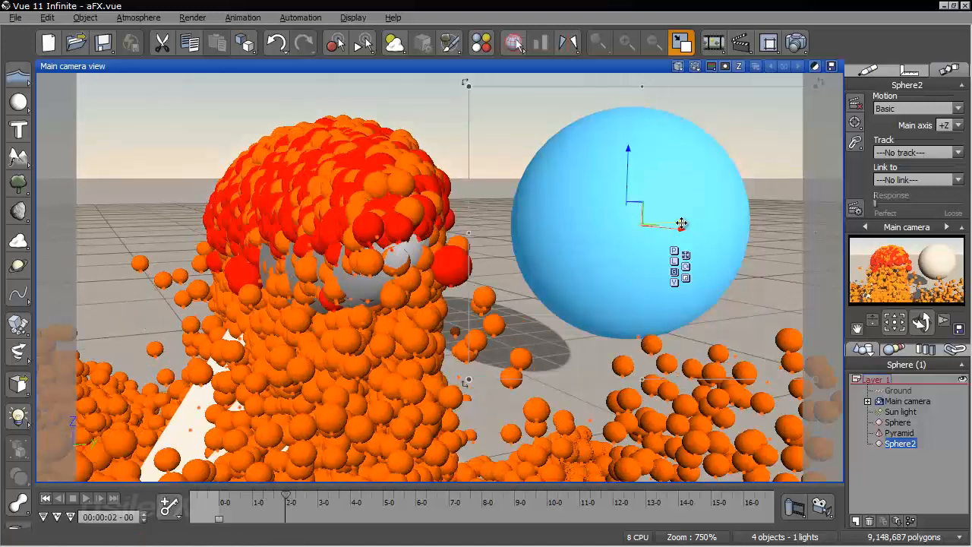
pyautogui.moveTo(675, 221); pyautogui.dragTo(48, 243)
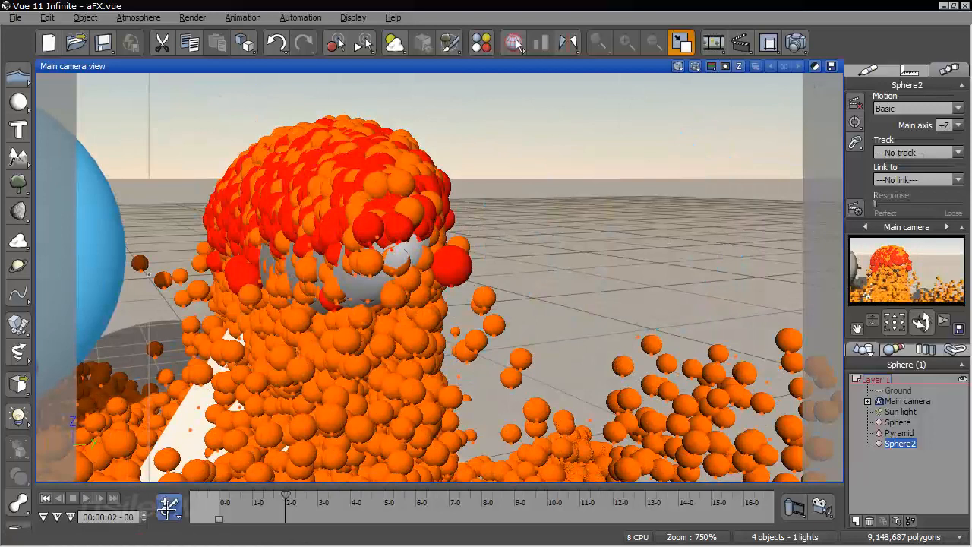
pyautogui.click(173, 511)
pyautogui.click(180, 433)
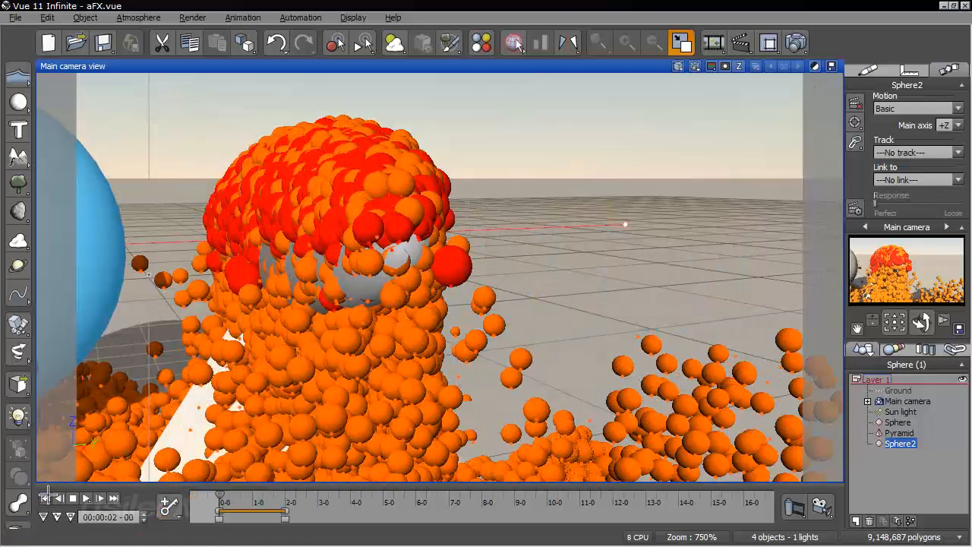
# Replay the animation from its start to 00:00:02-22, examining how the particles react to the moving sphere, and return to the start
pyautogui.click(47, 499)
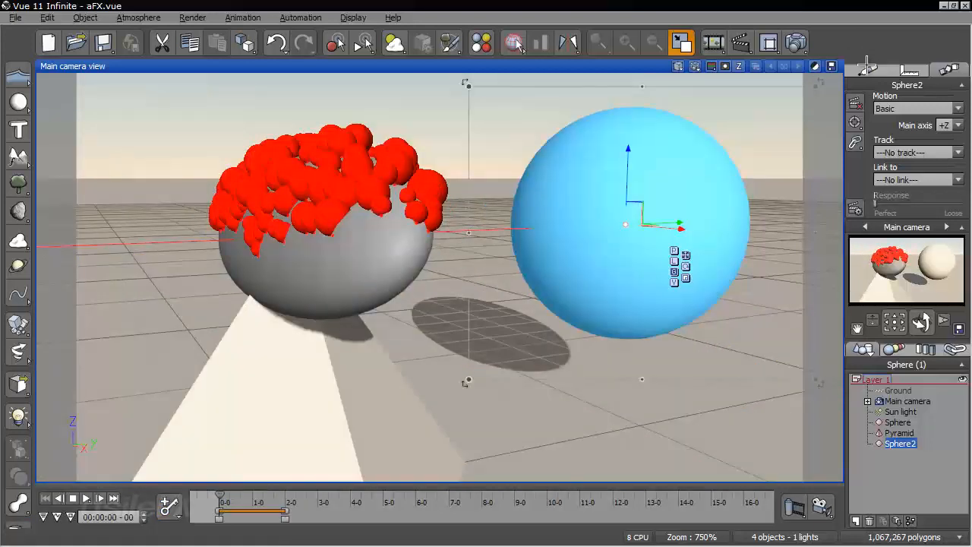
pyautogui.click(867, 67)
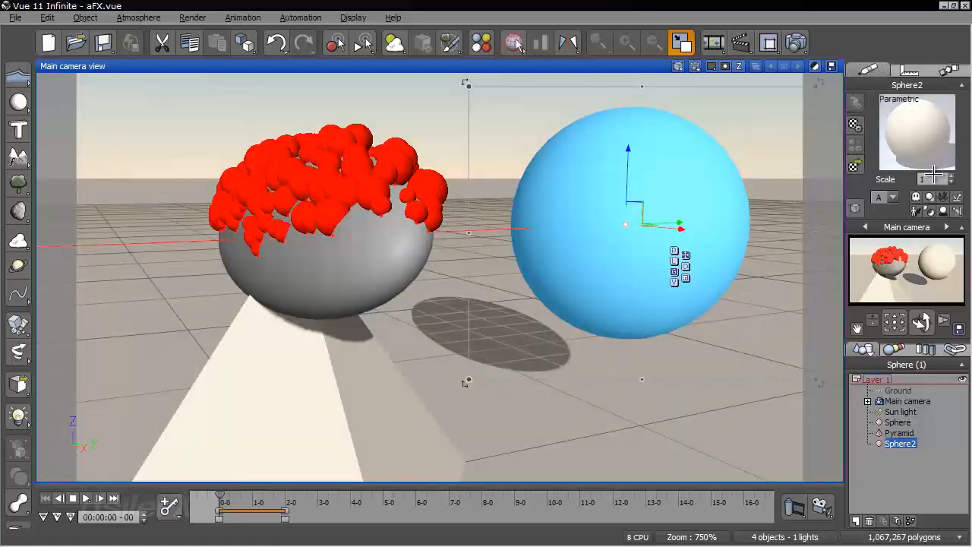
pyautogui.click(904, 461)
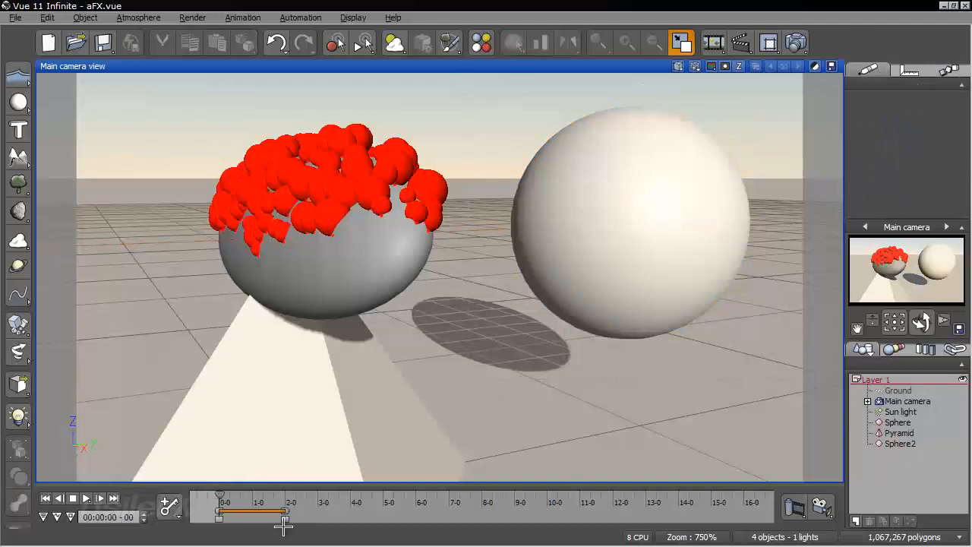
pyautogui.moveTo(221, 499); pyautogui.dragTo(294, 499)
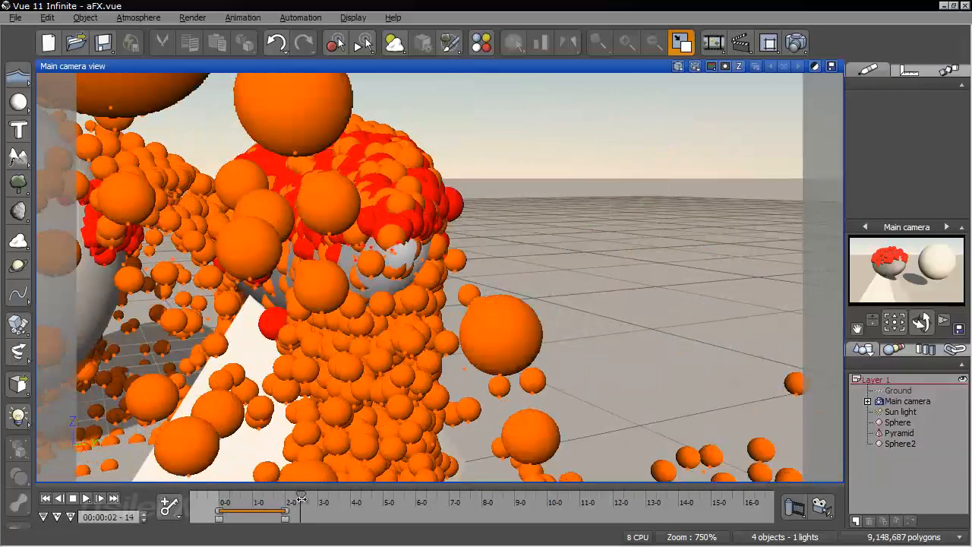
pyautogui.moveTo(349, 241); pyautogui.dragTo(445, 360, button='right')
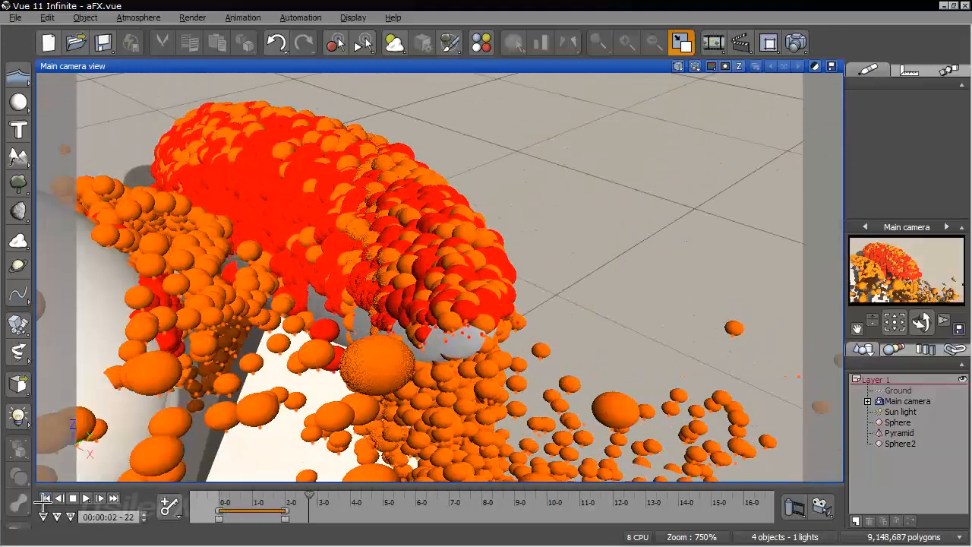
pyautogui.click(45, 498)
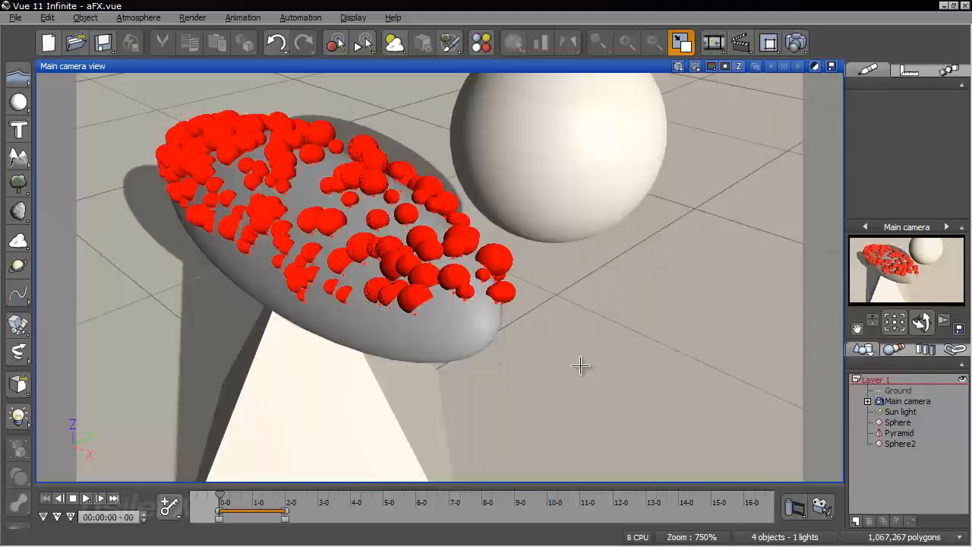
# Add another sphere to the scene and move it down below the ground beneath the pyramid, out of sight
pyautogui.click(18, 101)
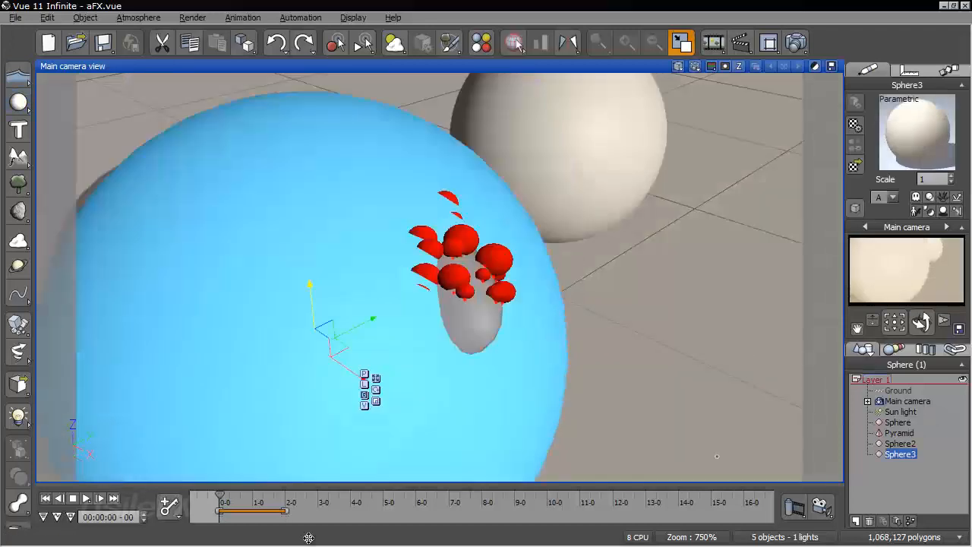
pyautogui.moveTo(308, 538); pyautogui.dragTo(309, 389)
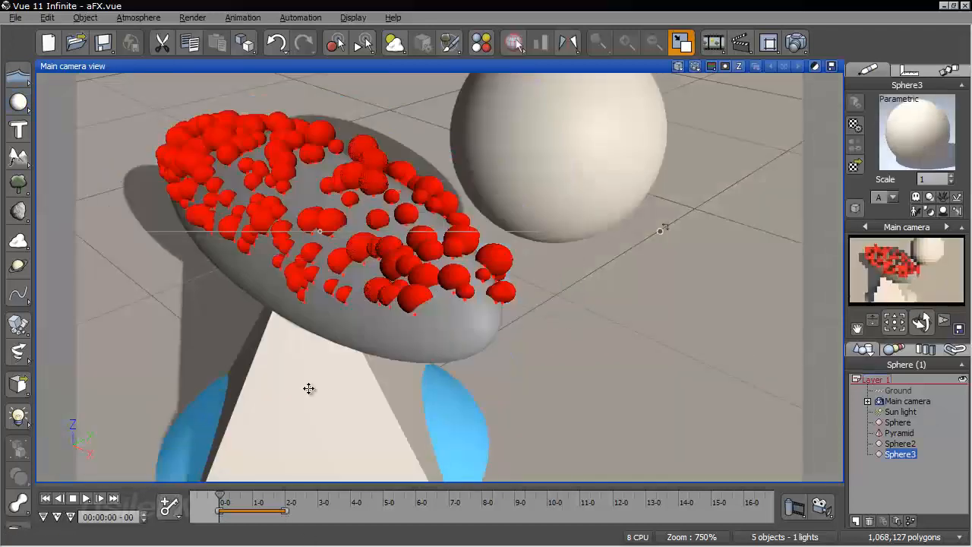
pyautogui.moveTo(373, 387); pyautogui.dragTo(387, 351, button='right')
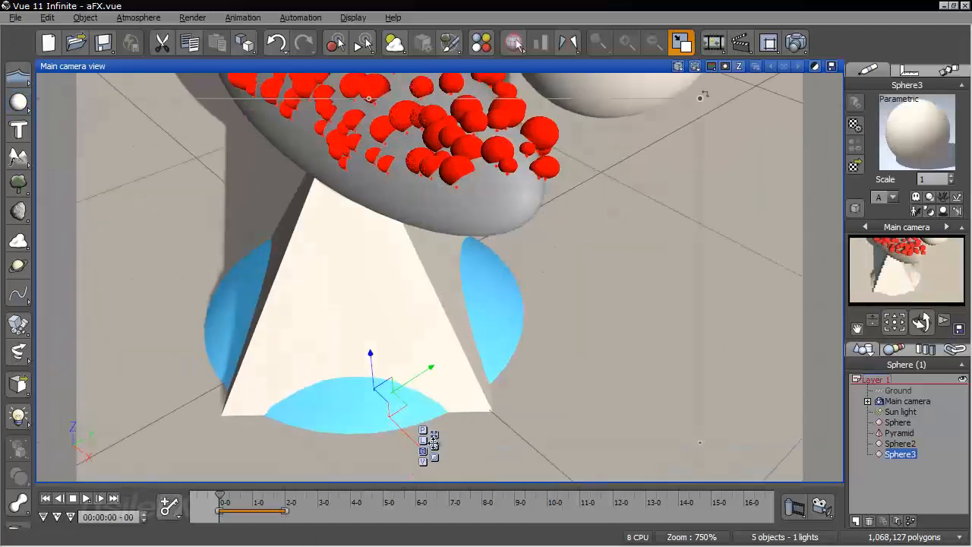
pyautogui.moveTo(623, 282); pyautogui.dragTo(623, 439)
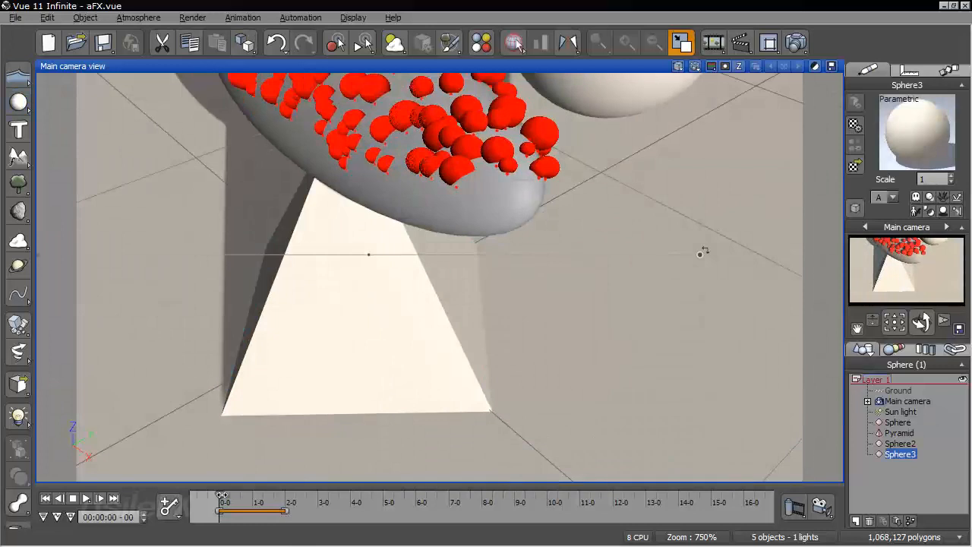
# Add a keyframe for the buried sphere at 00:00:07-01 to lengthen the animation, return to the start and deselect the sphere
pyautogui.moveTo(221, 495); pyautogui.dragTo(327, 501)
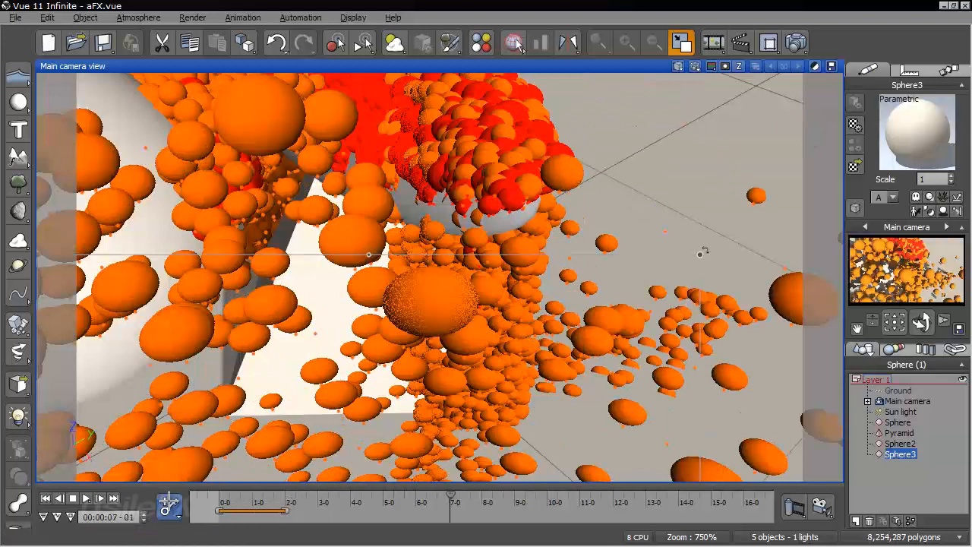
pyautogui.click(168, 502)
pyautogui.click(210, 431)
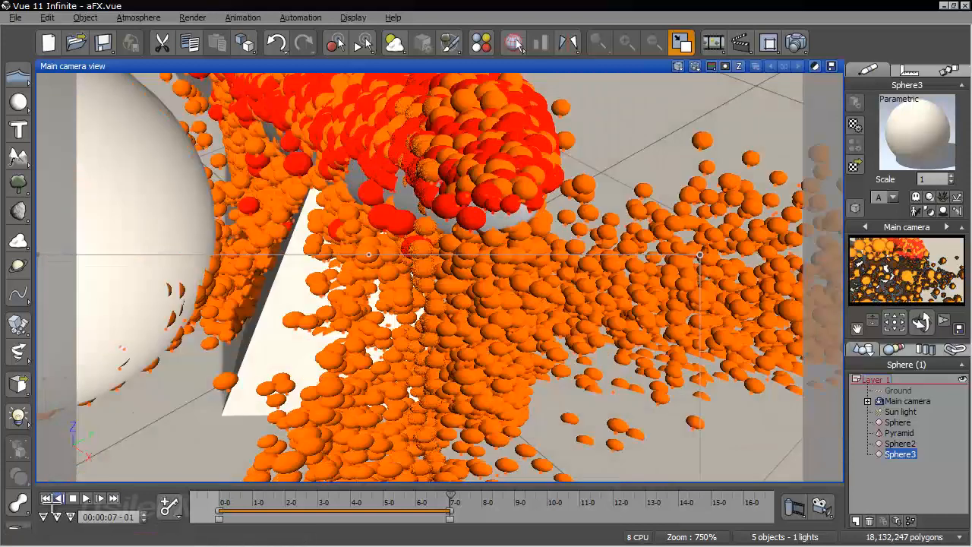
pyautogui.click(45, 499)
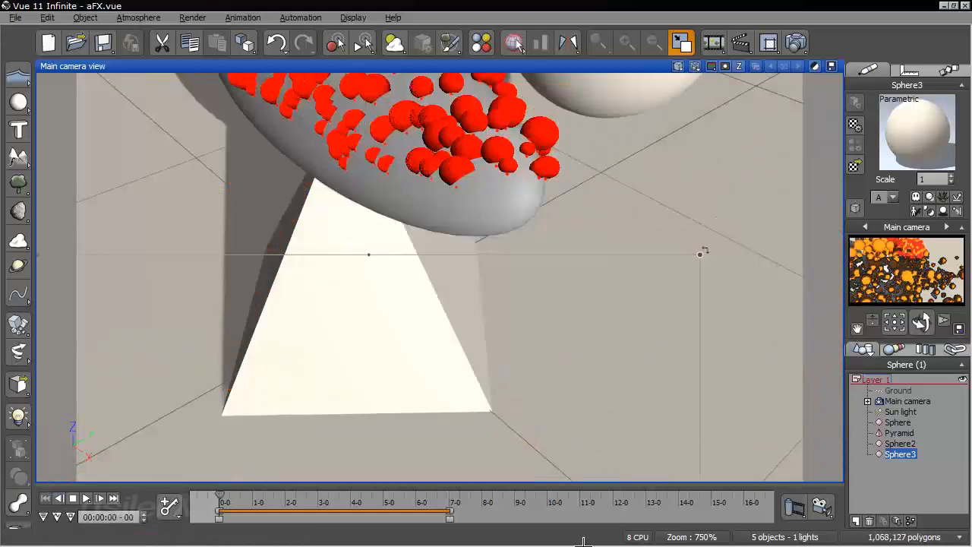
pyautogui.click(904, 477)
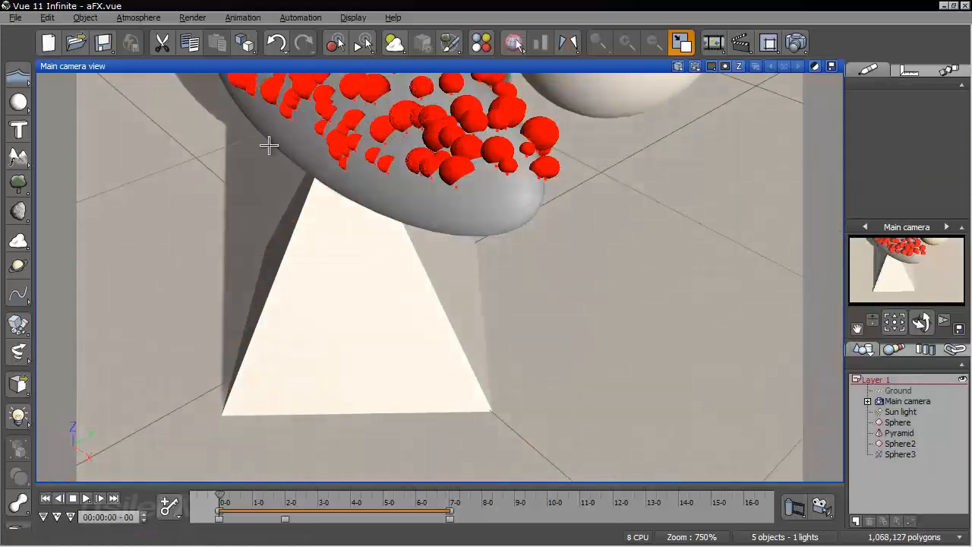
# Restore the wider camera view, advance the animation to 00:00:02-01 and examine the particles around the moving sphere from several angles
pyautogui.hotkey('ctrl', 'z')
pyautogui.moveTo(216, 499); pyautogui.dragTo(264, 495)
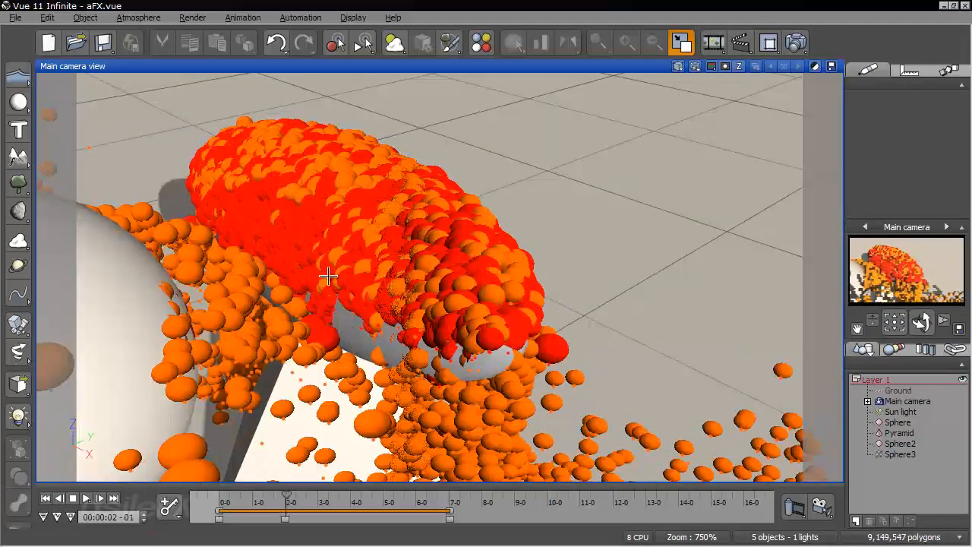
pyautogui.moveTo(328, 276); pyautogui.dragTo(306, 294, button='right')
pyautogui.scroll(-8, 306, 294)
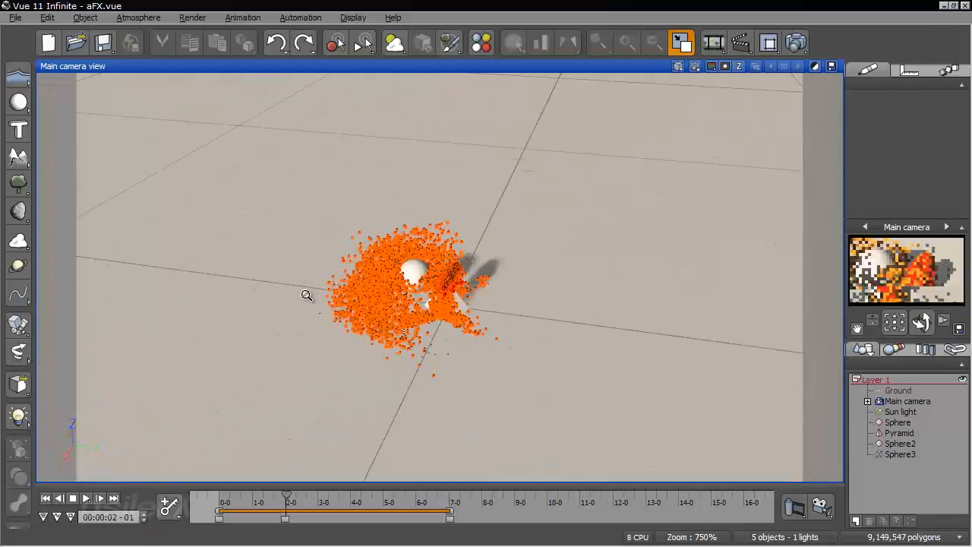
pyautogui.scroll(4, 307, 295)
pyautogui.moveTo(449, 295); pyautogui.dragTo(529, 290, button='right')
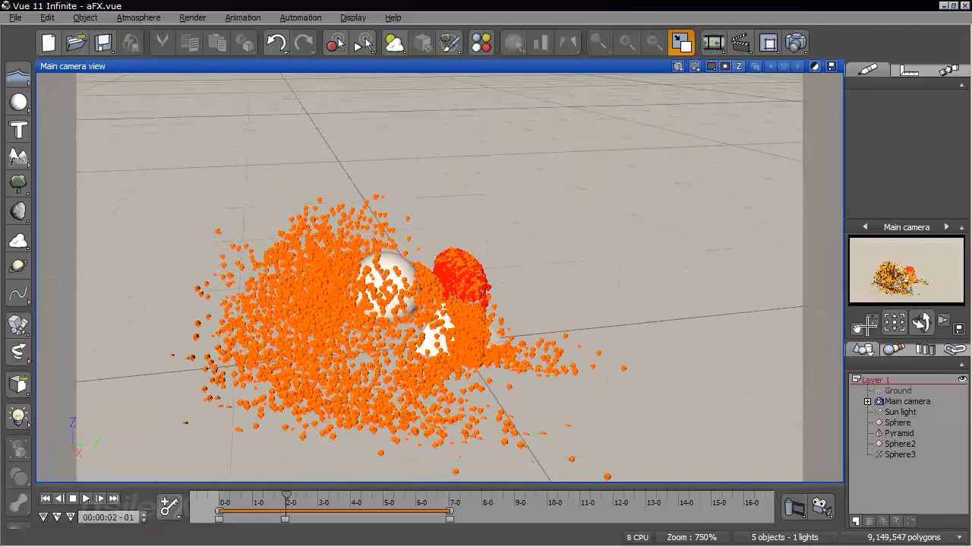
pyautogui.moveTo(872, 321); pyautogui.dragTo(436, 163)
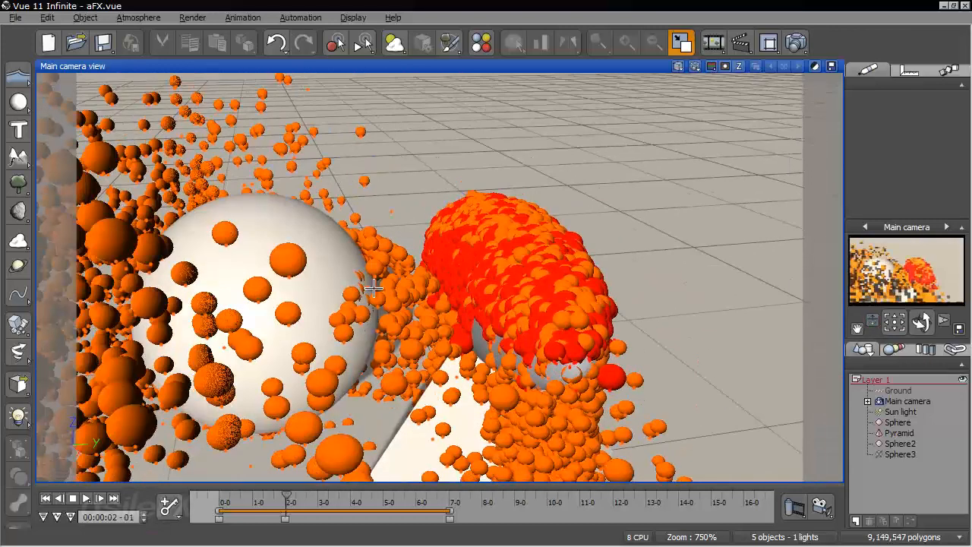
pyautogui.moveTo(439, 319); pyautogui.dragTo(524, 426, button='right')
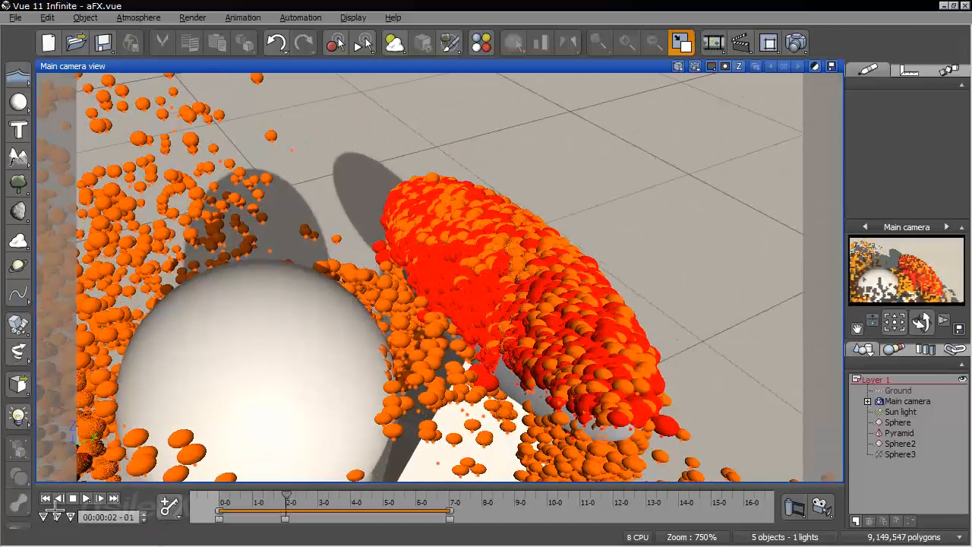
# Replay the animation from its start to 00:00:01-06 and on to 00:00:01-29, examining the collision from the opposite side and up close
pyautogui.click(46, 498)
pyautogui.moveTo(222, 494); pyautogui.dragTo(271, 494)
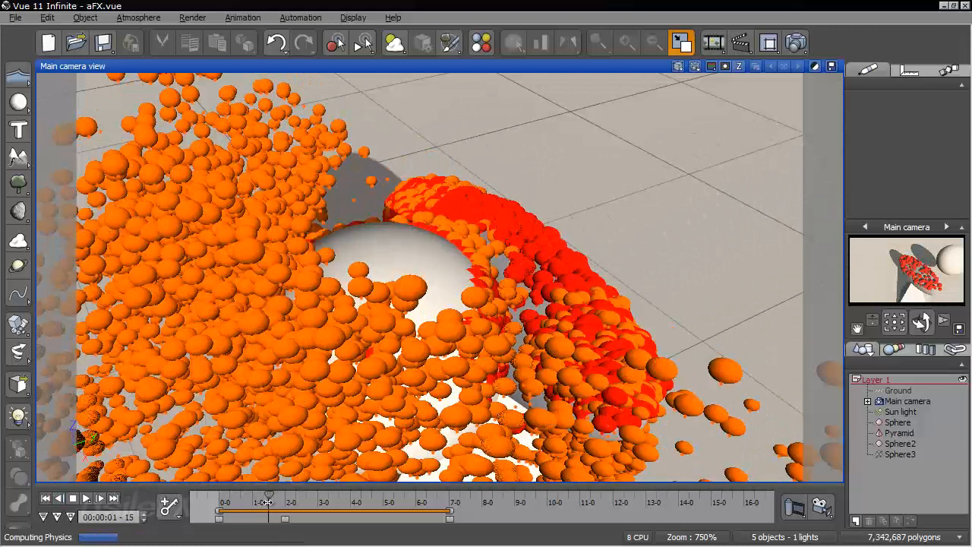
pyautogui.click(196, 504)
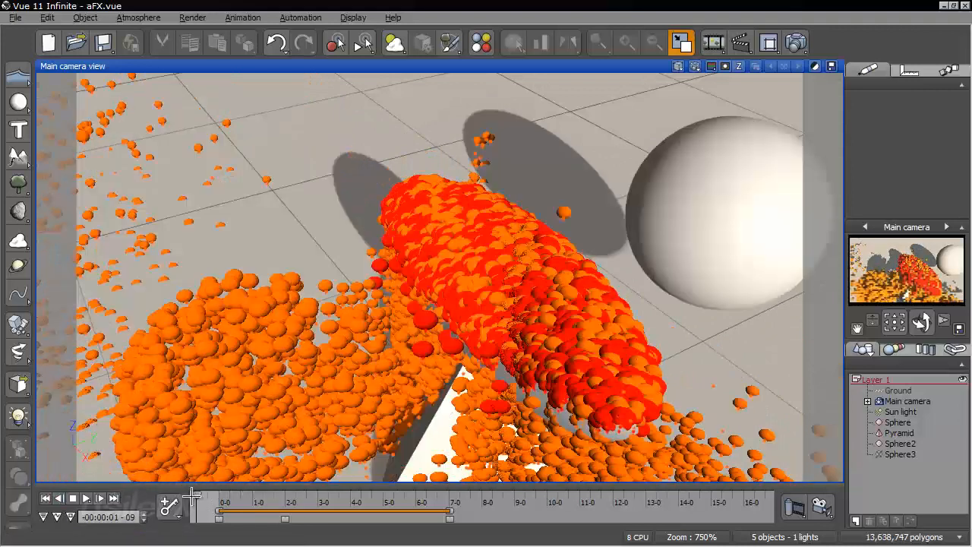
pyautogui.click(52, 498)
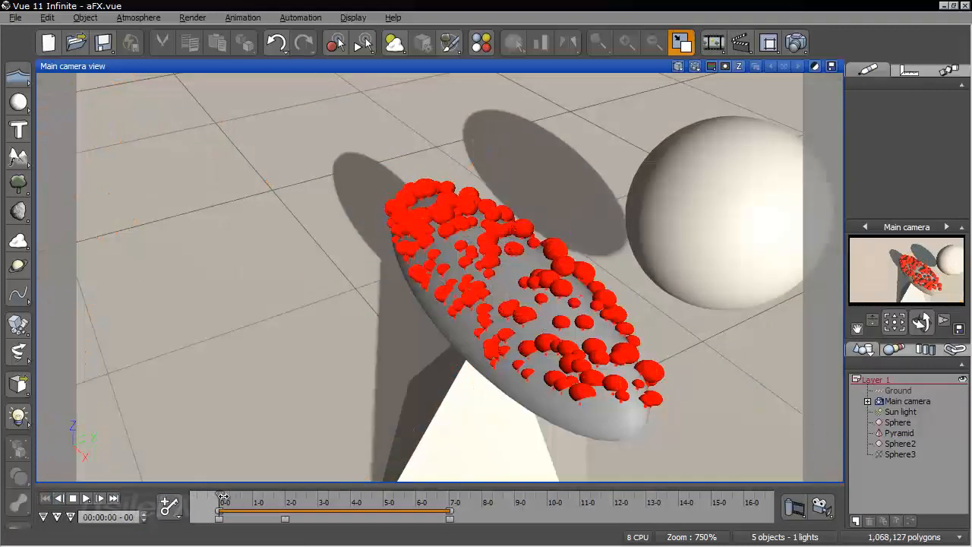
pyautogui.moveTo(223, 497); pyautogui.dragTo(259, 496)
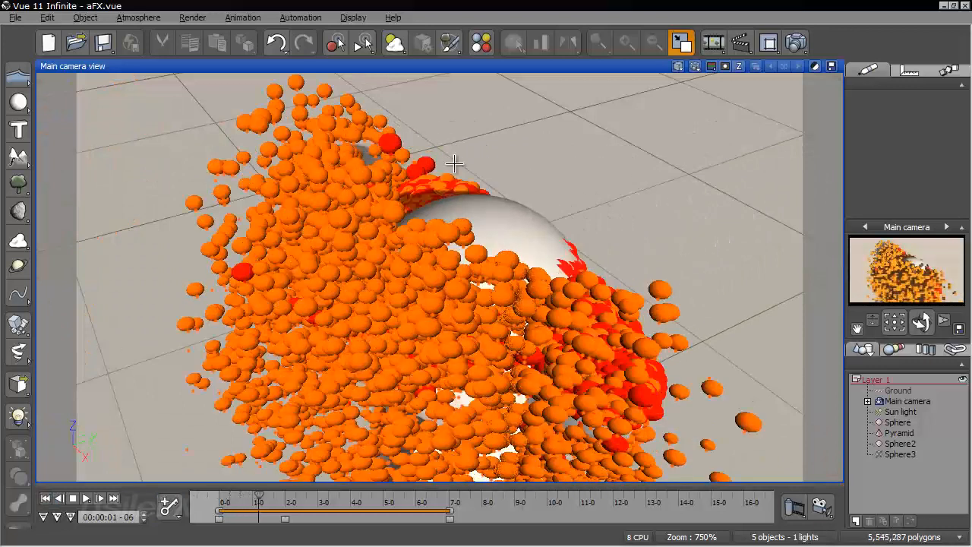
pyautogui.moveTo(922, 322); pyautogui.dragTo(828, 325)
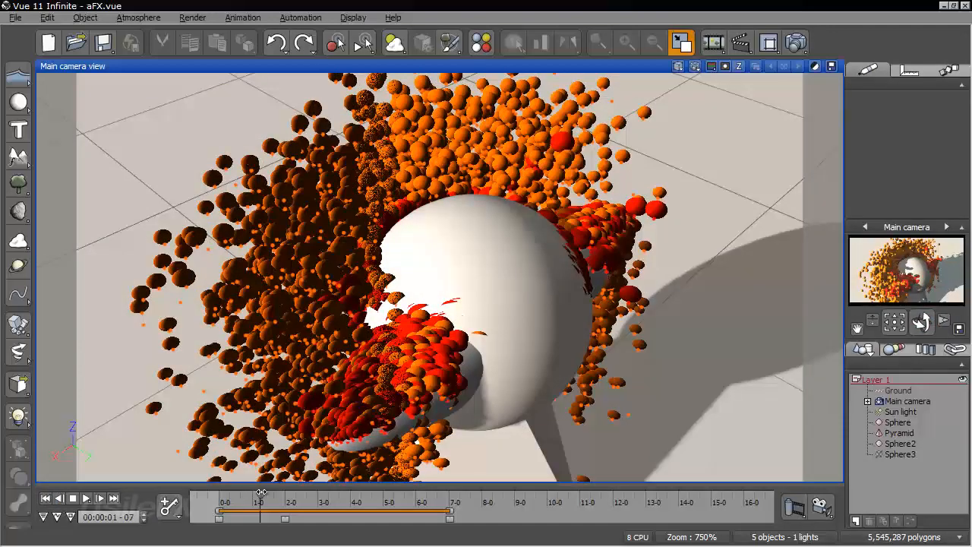
pyautogui.moveTo(261, 492); pyautogui.dragTo(284, 492)
pyautogui.moveTo(360, 271); pyautogui.dragTo(471, 230, button='right')
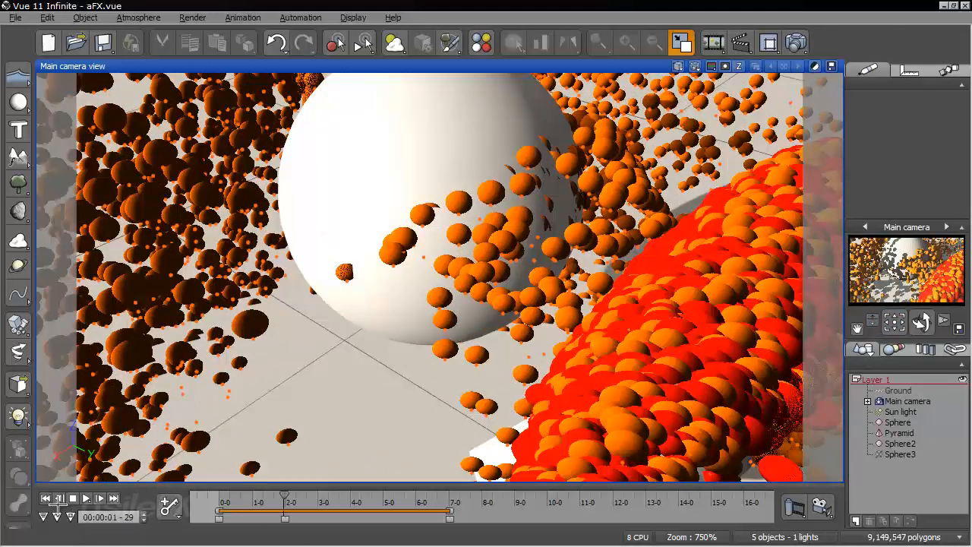
# Restart the animation and advance it to 00:00:01-18 and 00:00:02-19, examining how the particles scatter behind the moving sphere
pyautogui.click(59, 498)
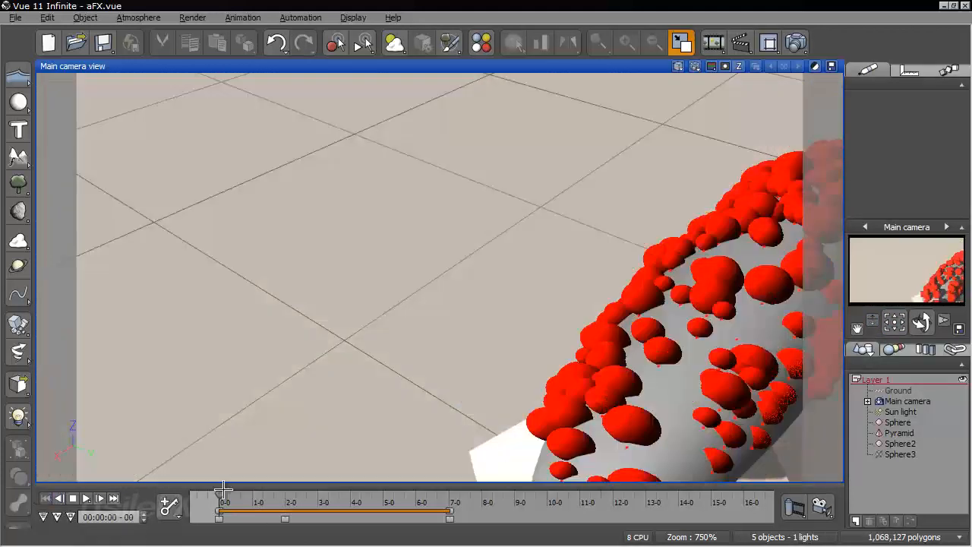
pyautogui.moveTo(222, 498); pyautogui.dragTo(272, 495)
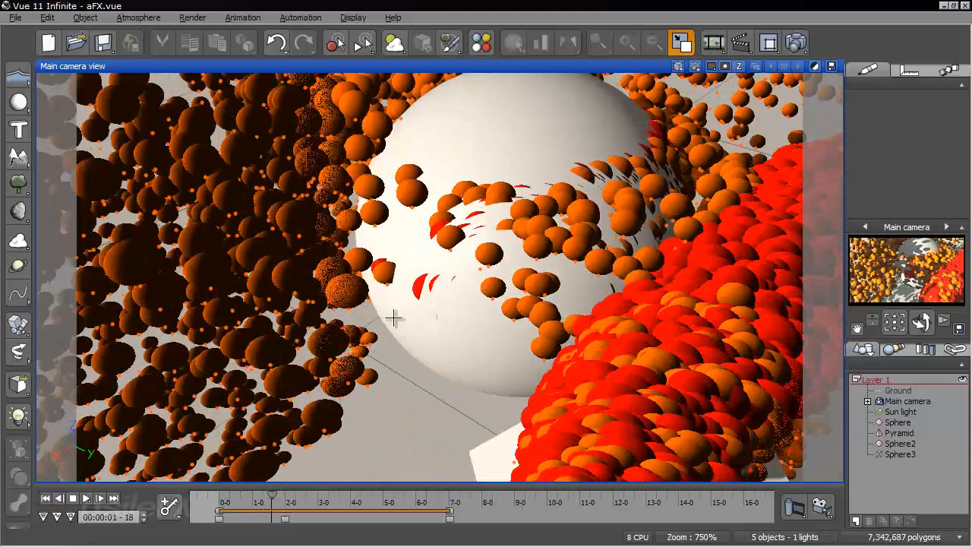
pyautogui.moveTo(876, 320); pyautogui.dragTo(876, 372)
pyautogui.moveTo(156, 177); pyautogui.dragTo(305, 263, button='right')
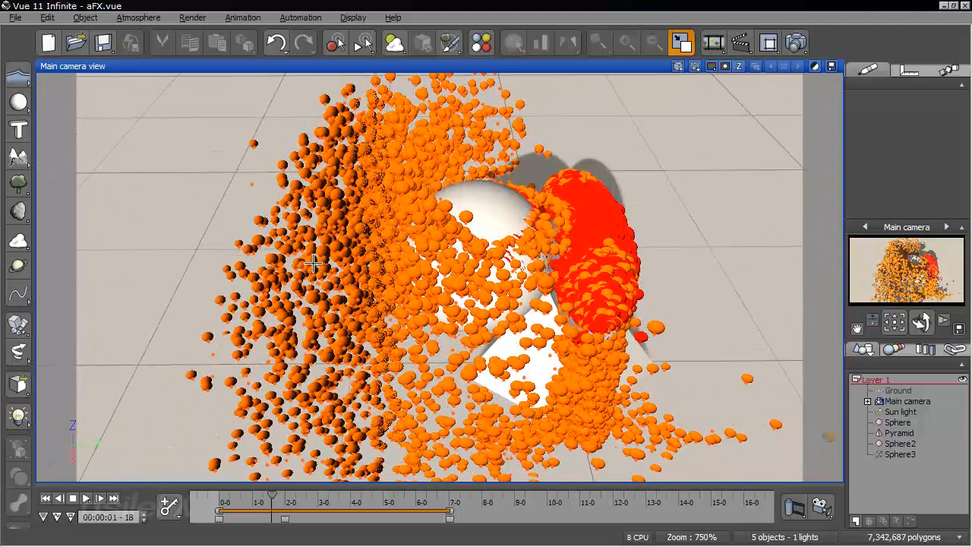
pyautogui.moveTo(273, 497); pyautogui.dragTo(306, 497)
pyautogui.moveTo(307, 357); pyautogui.dragTo(269, 297, button='right')
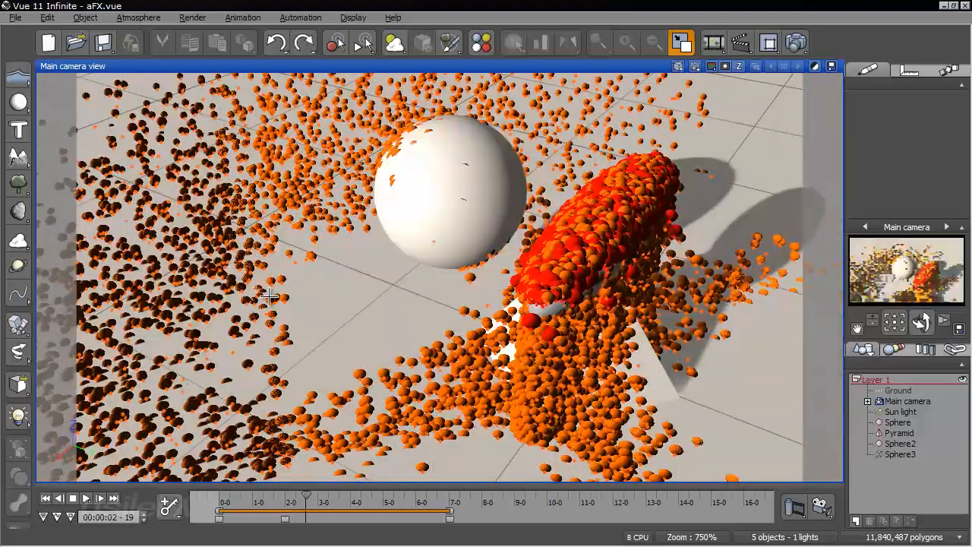
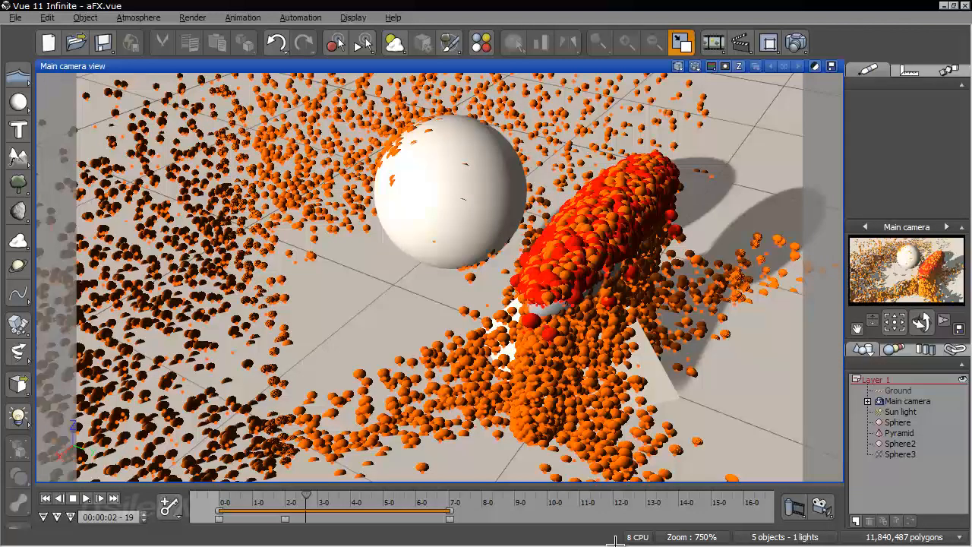
# Return to the animation start and remove the O-2 particle produced upon death from the emitter sphere's R-1 particle
pyautogui.click(46, 498)
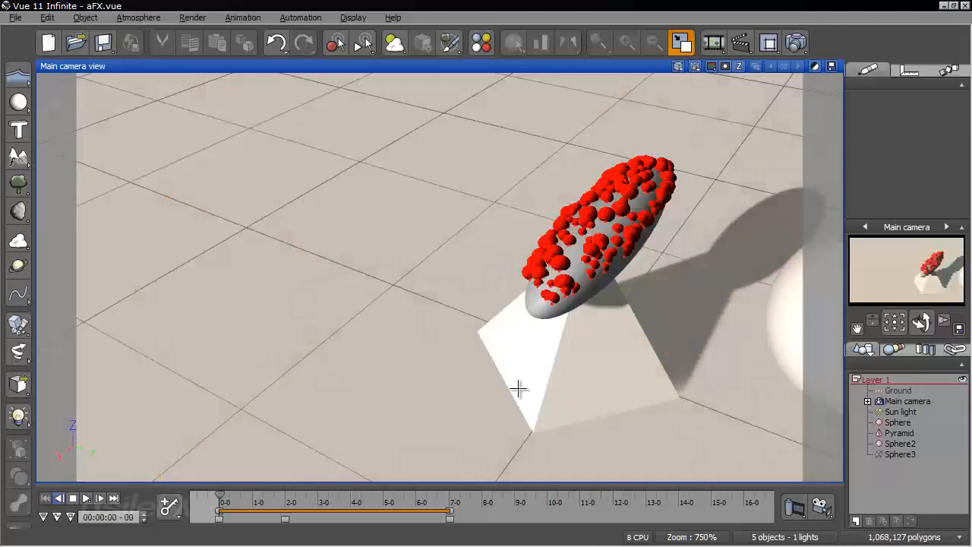
pyautogui.click(897, 421)
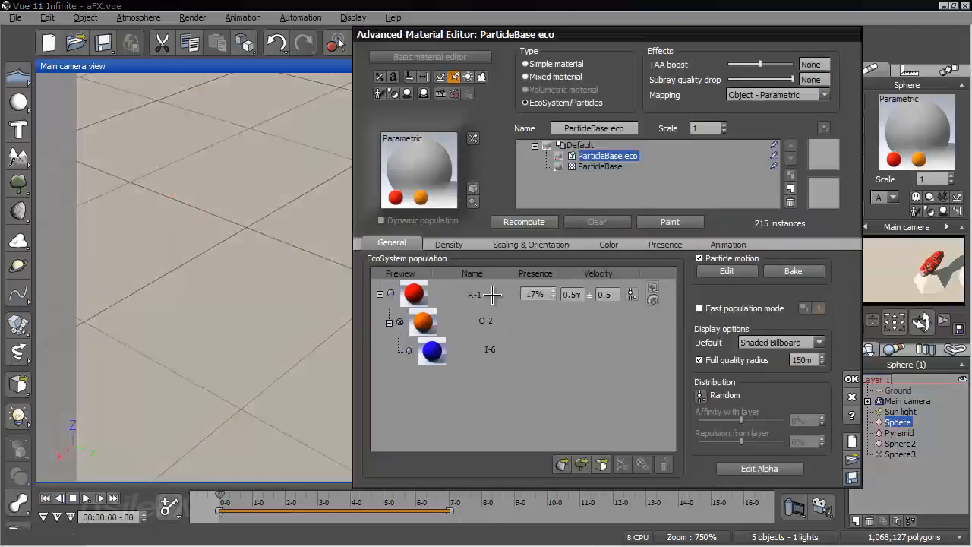
pyautogui.doubleClick(492, 295)
pyautogui.click(154, 53)
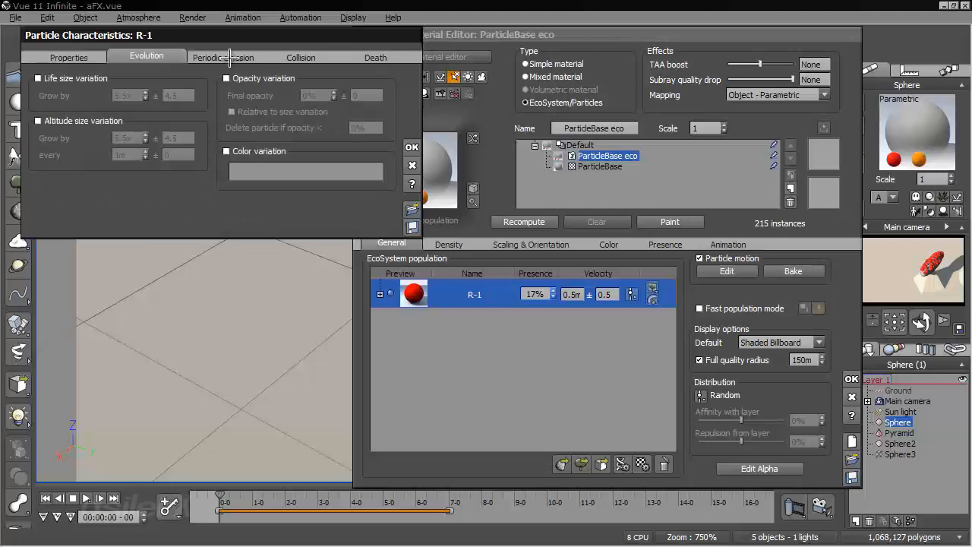
pyautogui.click(231, 58)
pyautogui.click(360, 57)
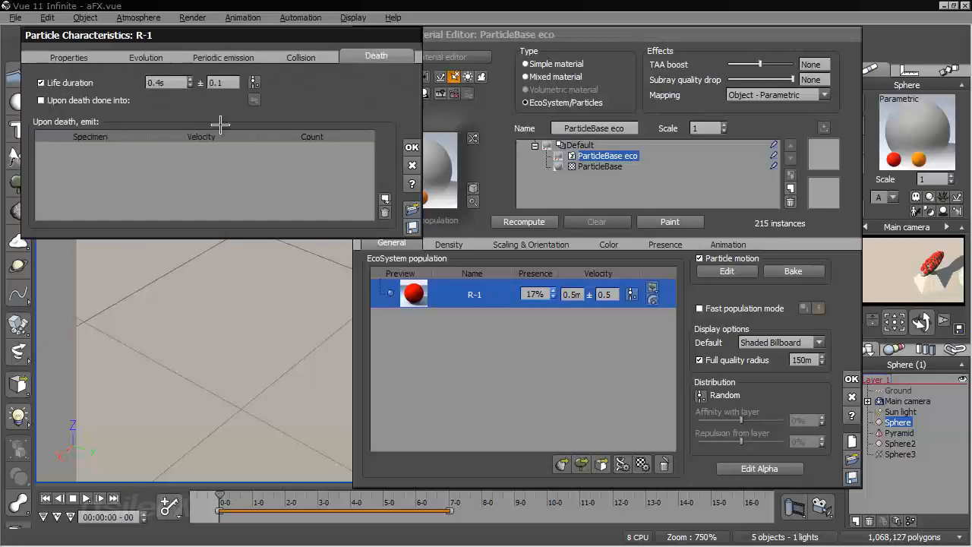
# Turn off the attachment force and adhesion coefficient for the R-1 particle
pyautogui.click(302, 55)
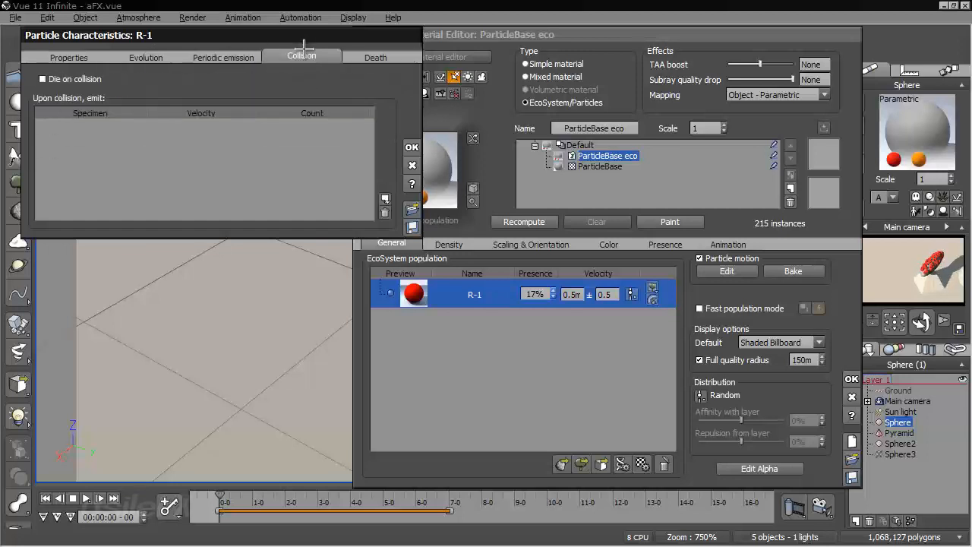
pyautogui.click(238, 61)
pyautogui.click(146, 59)
pyautogui.click(91, 58)
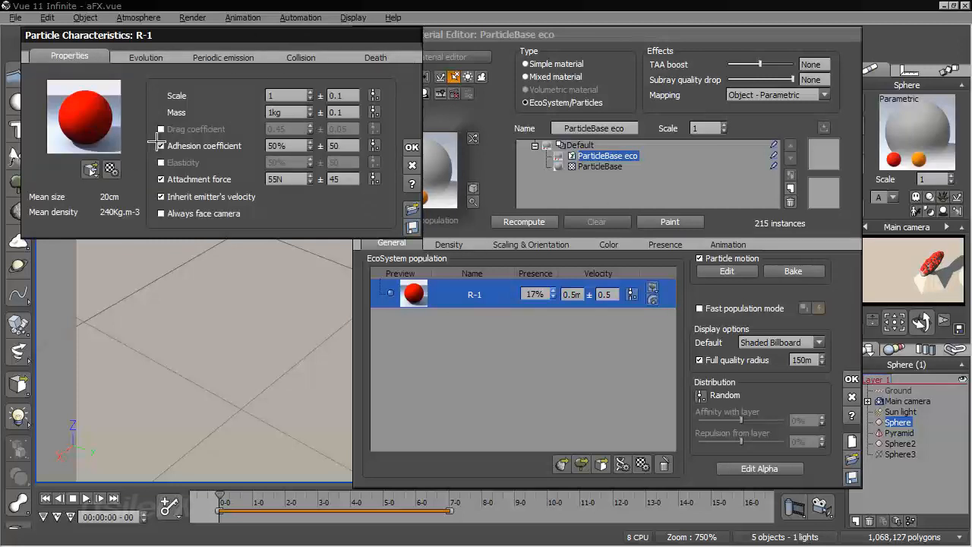
pyautogui.click(160, 197)
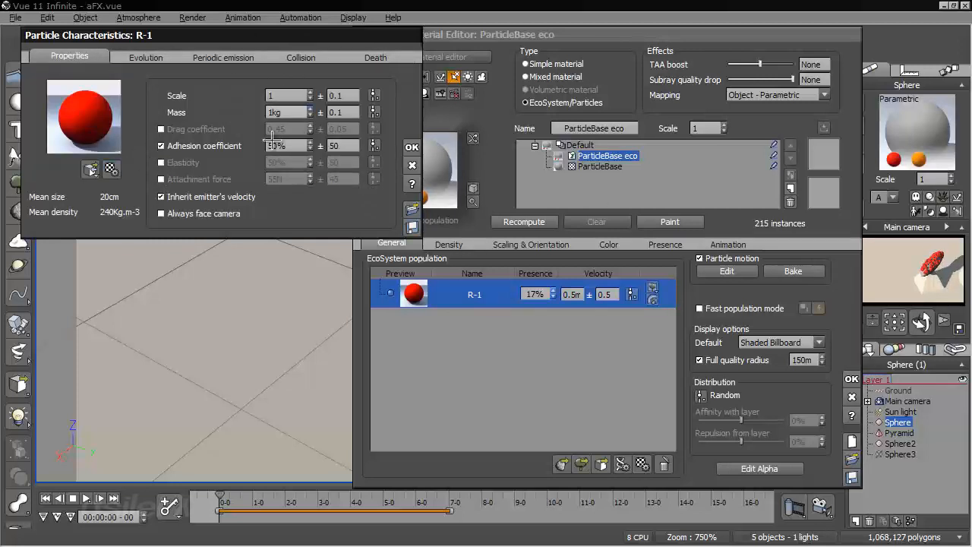
pyautogui.click(160, 146)
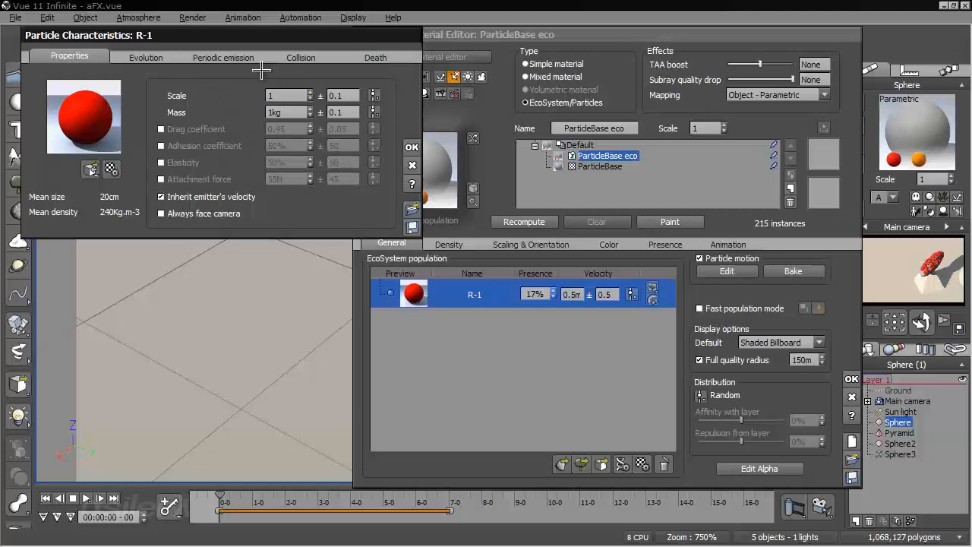
# Set the R-1 particle's life duration to 8 s and apply the particle and material changes
pyautogui.click(312, 58)
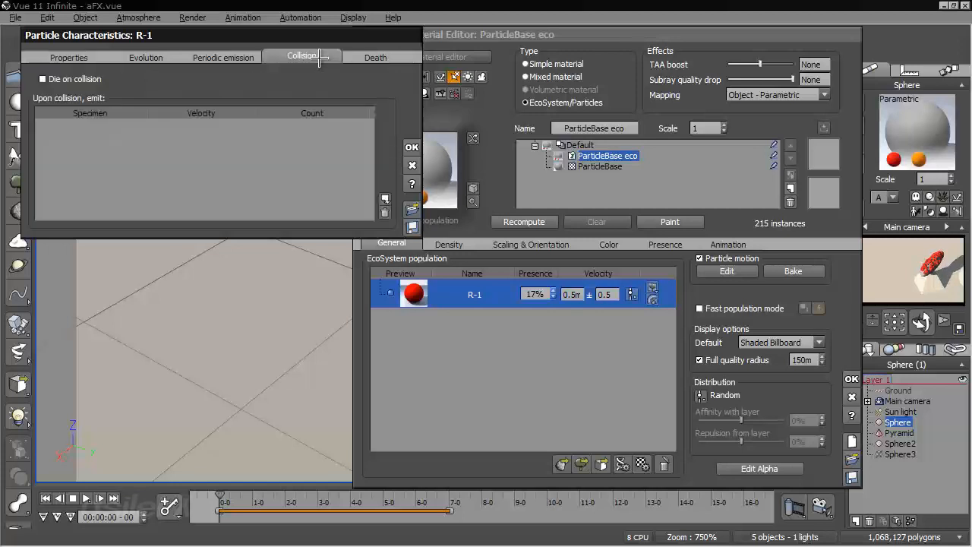
pyautogui.click(375, 55)
pyautogui.doubleClick(160, 82)
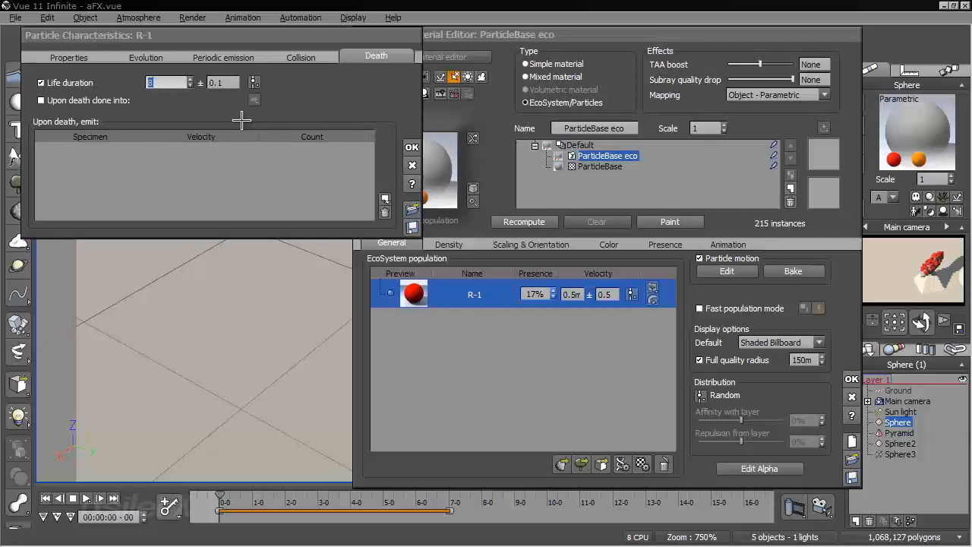
pyautogui.click(411, 145)
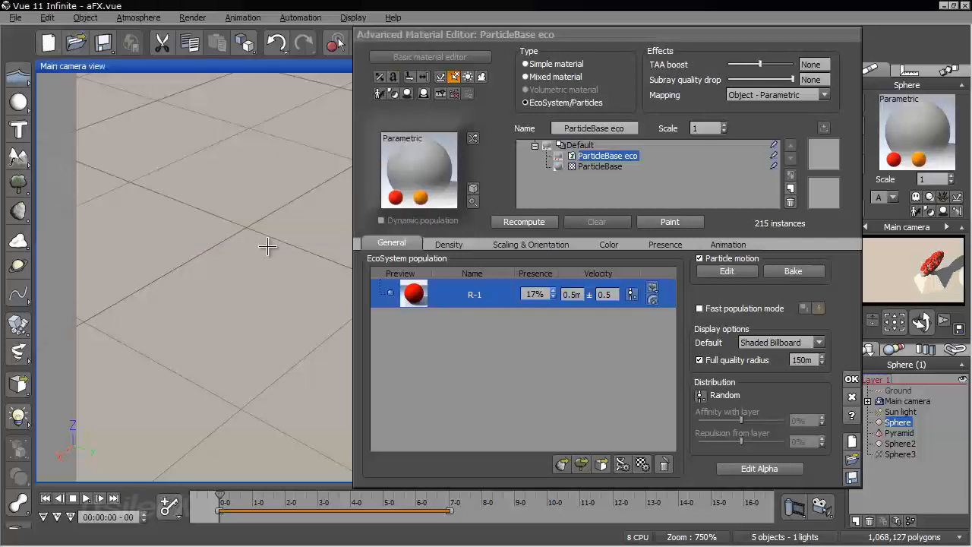
pyautogui.click(852, 380)
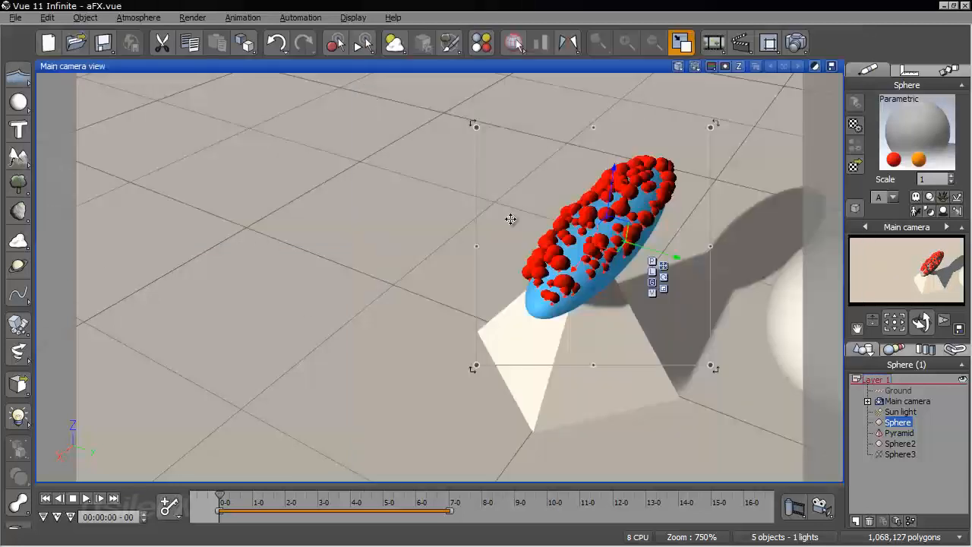
# Replace the emitter sphere with a plane, keeping its proportions, and populate its EcoSystem immediately
pyautogui.rightClick(572, 242)
pyautogui.moveTo(654, 322)
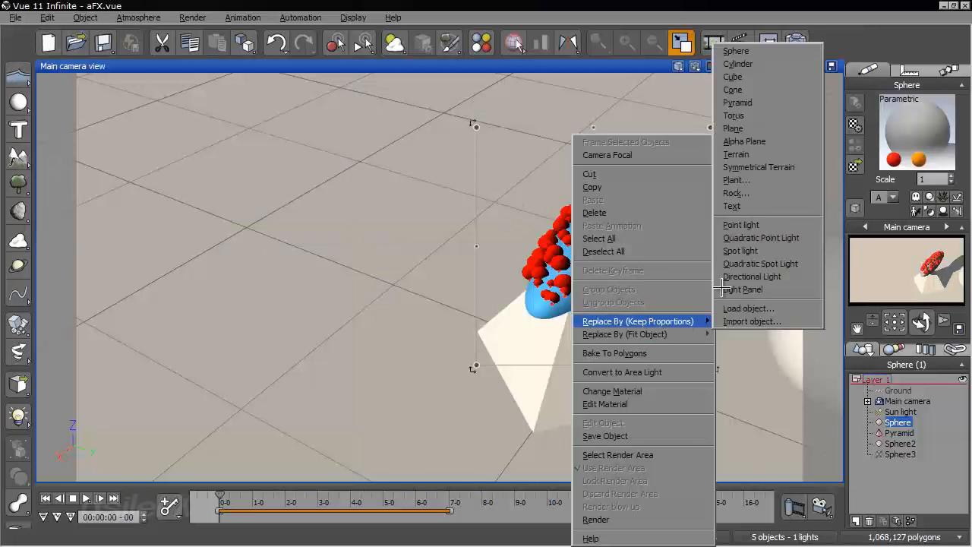
pyautogui.click(756, 127)
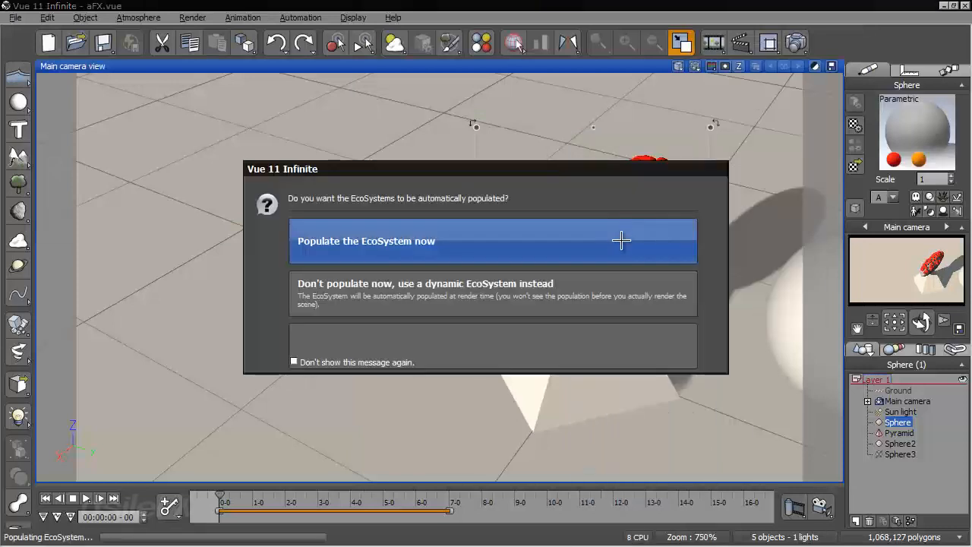
pyautogui.click(623, 240)
# Level the emitter plane above the pyramid by setting its pitch to 0
pyautogui.moveTo(433, 379); pyautogui.dragTo(463, 208, button='right')
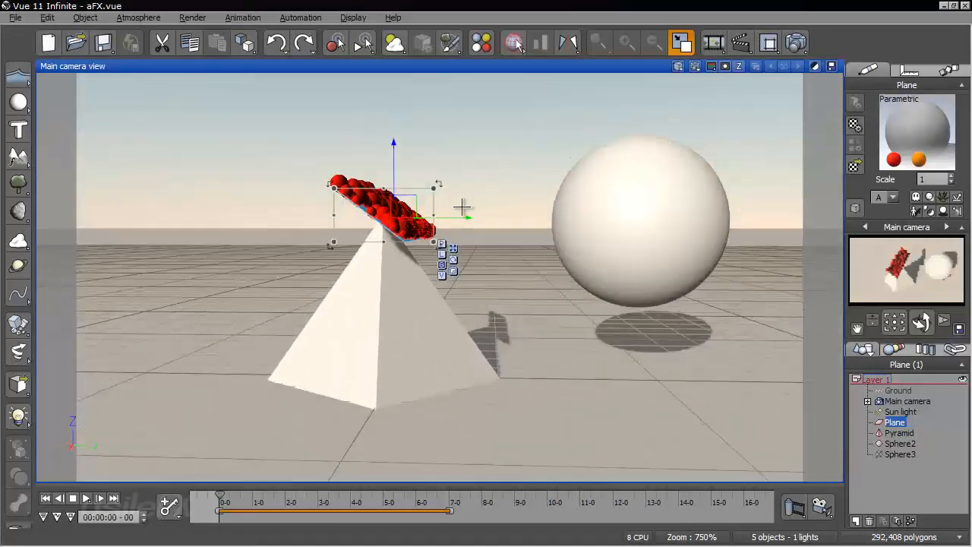
pyautogui.click(911, 70)
pyautogui.click(855, 122)
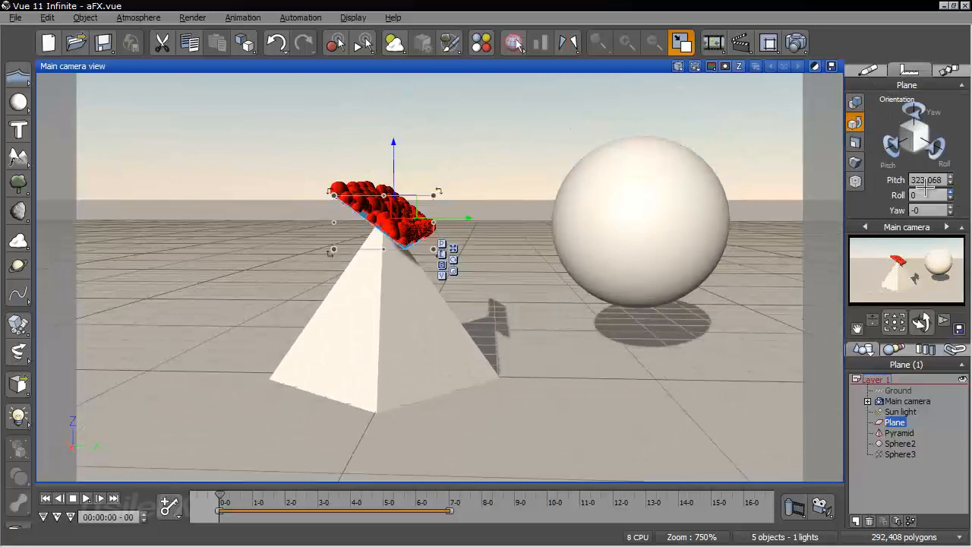
pyautogui.click(926, 177)
pyautogui.write('0')
pyautogui.press('Return')
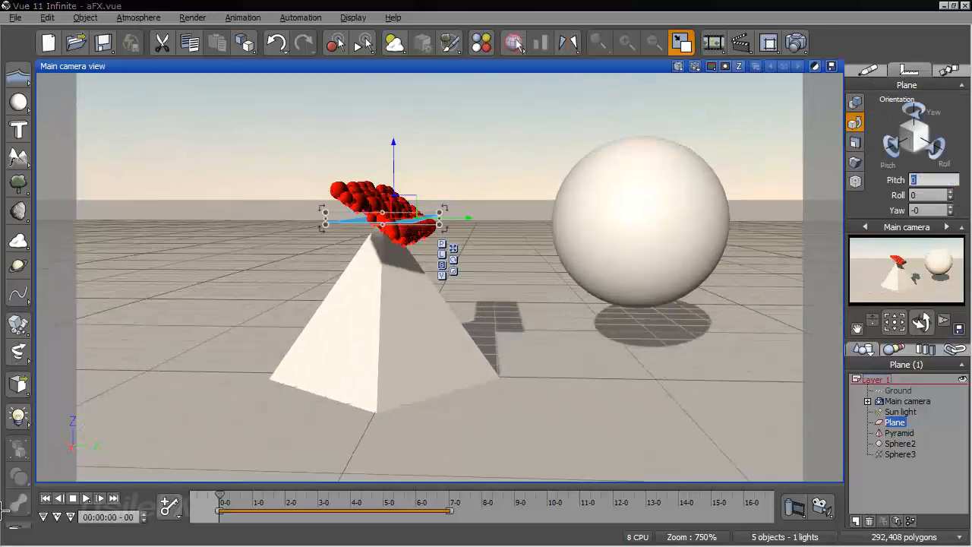
# Recompute the particle population of the plane's ParticleBase eco material and accept the material
pyautogui.click(868, 71)
pyautogui.rightClick(912, 126)
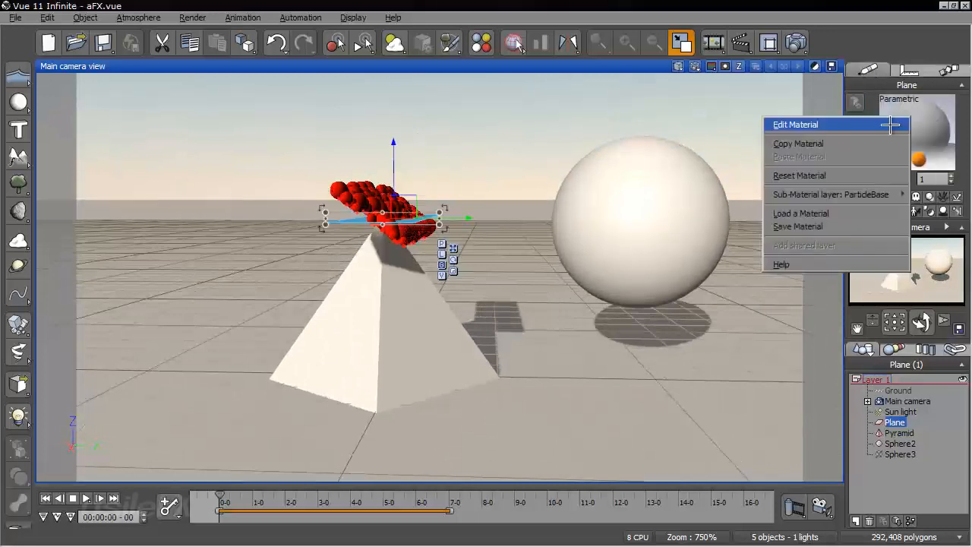
pyautogui.click(821, 124)
pyautogui.click(524, 222)
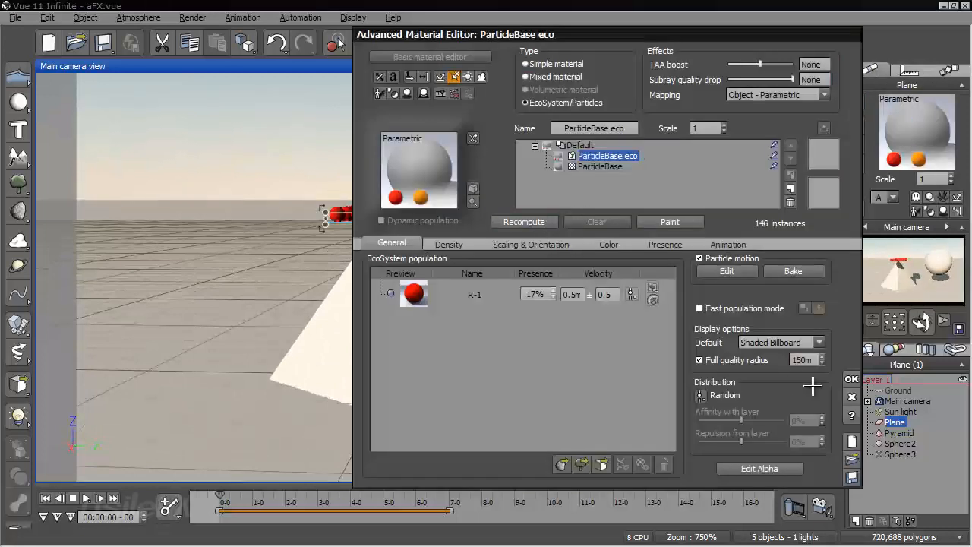
pyautogui.click(849, 376)
# Set the plane's particle emission flow to populate once only, recompute the population and accept the material
pyautogui.moveTo(375, 244); pyautogui.dragTo(597, 344, button='right')
pyautogui.scroll(8, 465, 272)
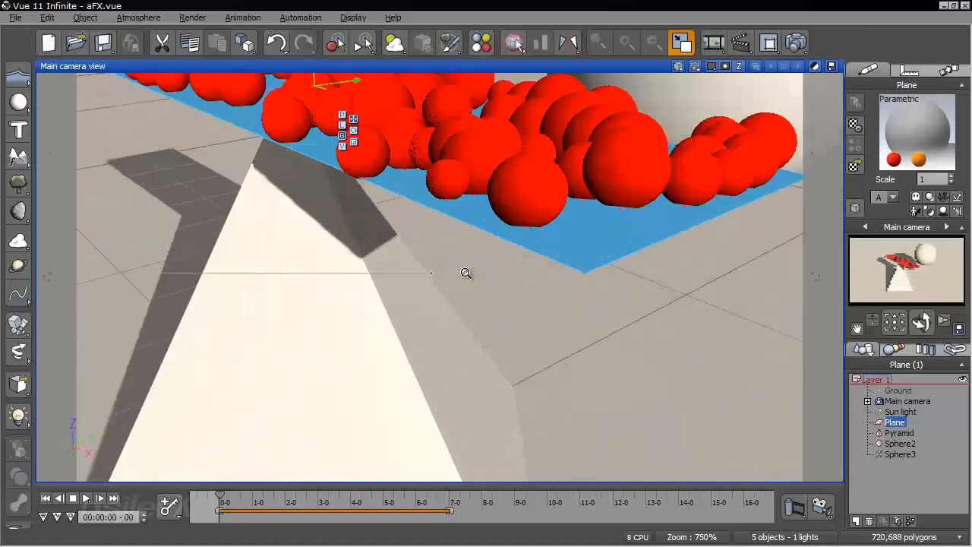
pyautogui.hotkey('ctrl', 'z')
pyautogui.hotkey('ctrl', 'z')
pyautogui.rightClick(872, 138)
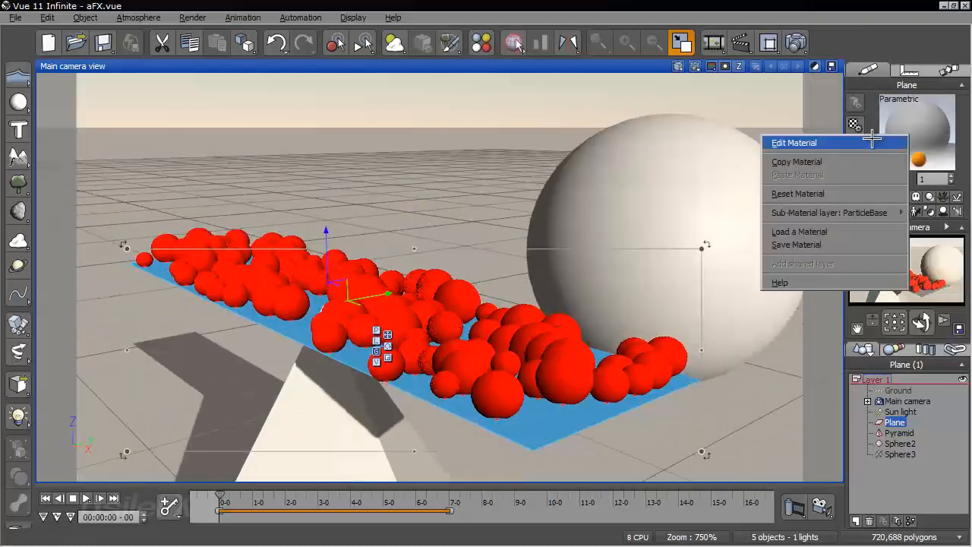
pyautogui.click(872, 142)
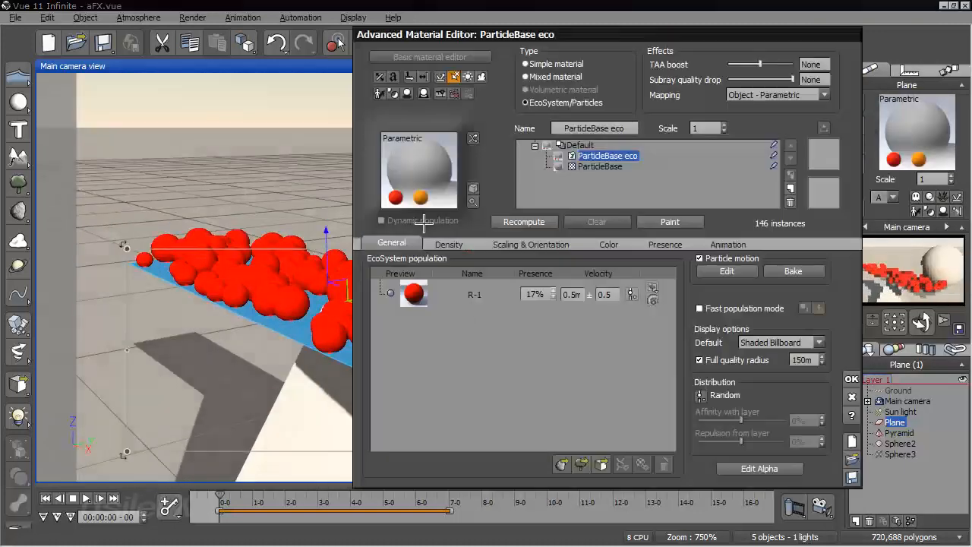
pyautogui.click(461, 244)
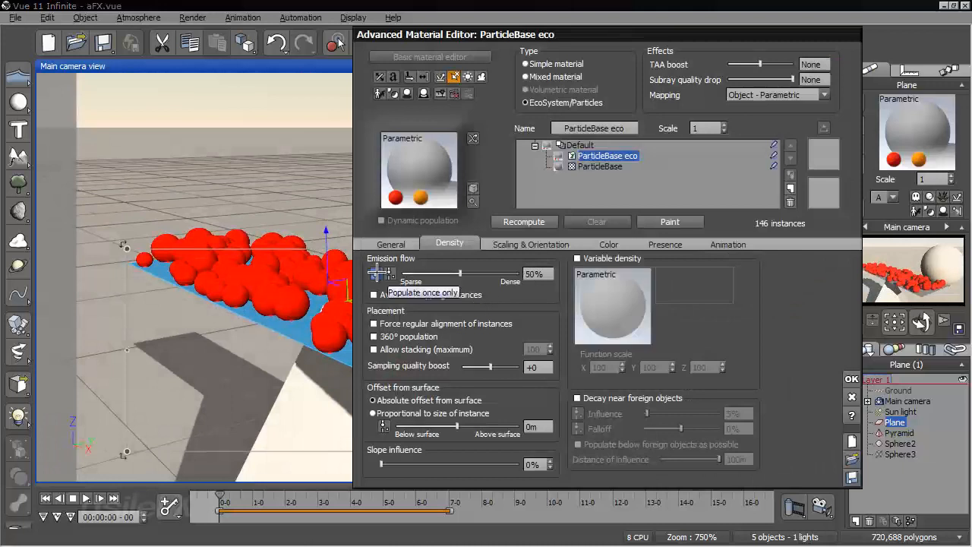
pyautogui.click(377, 272)
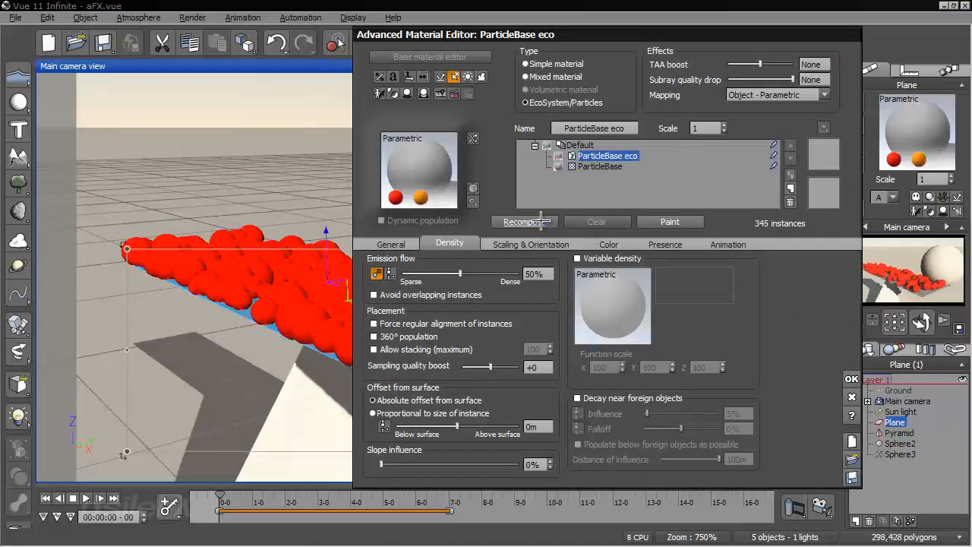
pyautogui.click(851, 377)
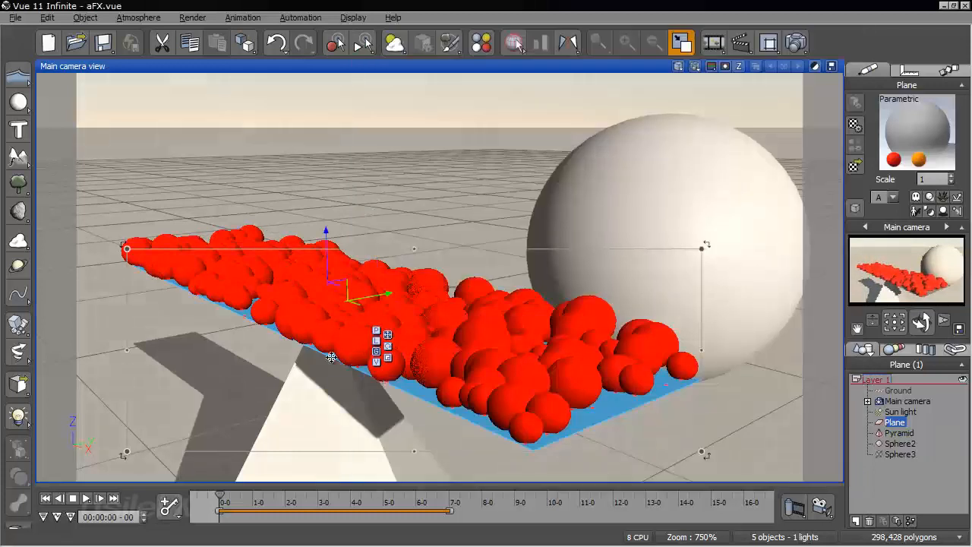
# Advance the animation to 00:00:00-15, examine how the particles leave the plane, and return to the start
pyautogui.moveTo(572, 239); pyautogui.dragTo(349, 382, button='right')
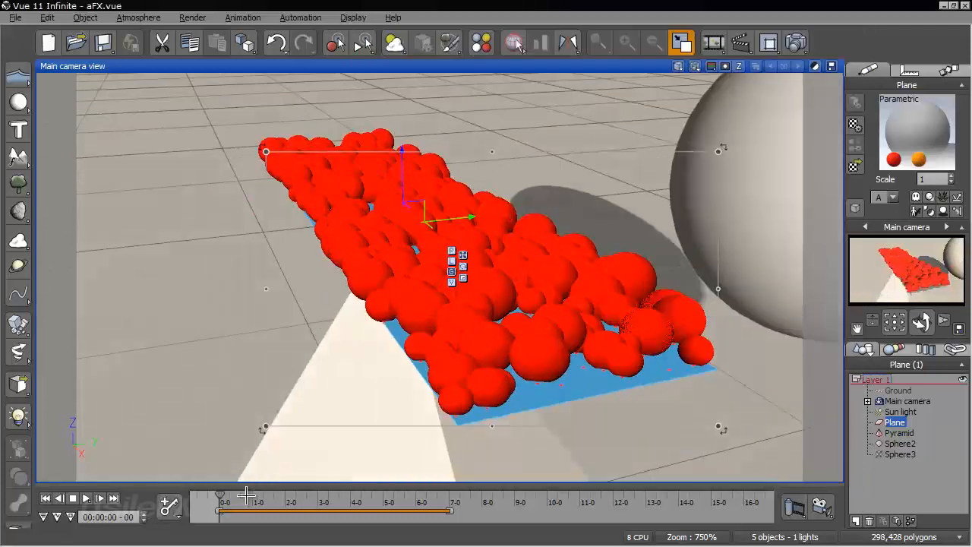
pyautogui.moveTo(219, 502); pyautogui.dragTo(236, 507)
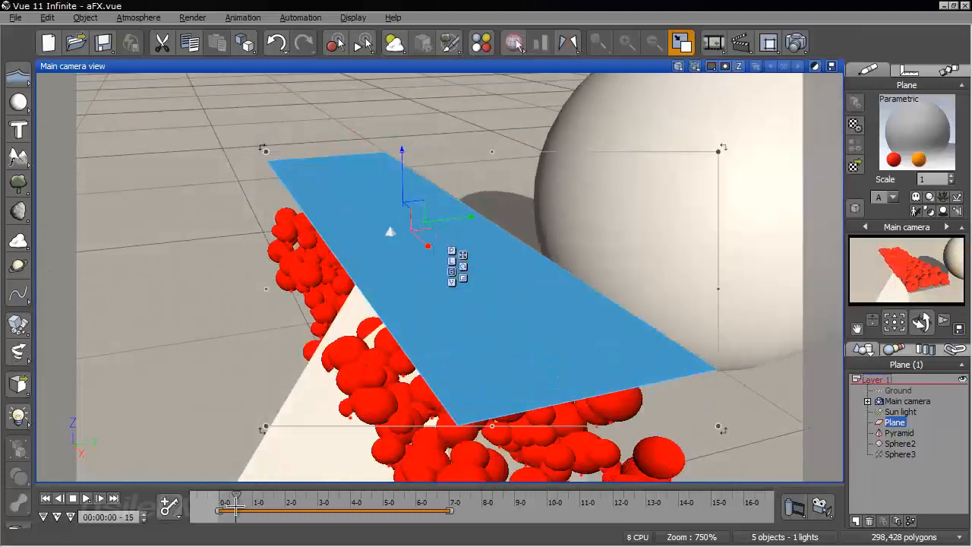
pyautogui.click(43, 498)
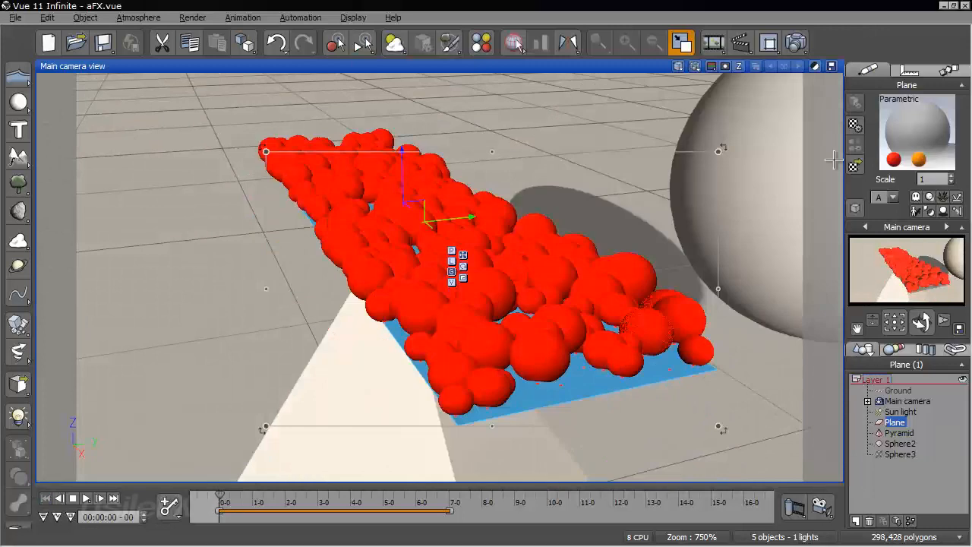
# Advance the animation to 00:00:02-01 and 00:00:03-09, examining the particles around the plane, pyramid and moving sphere
pyautogui.click(218, 498)
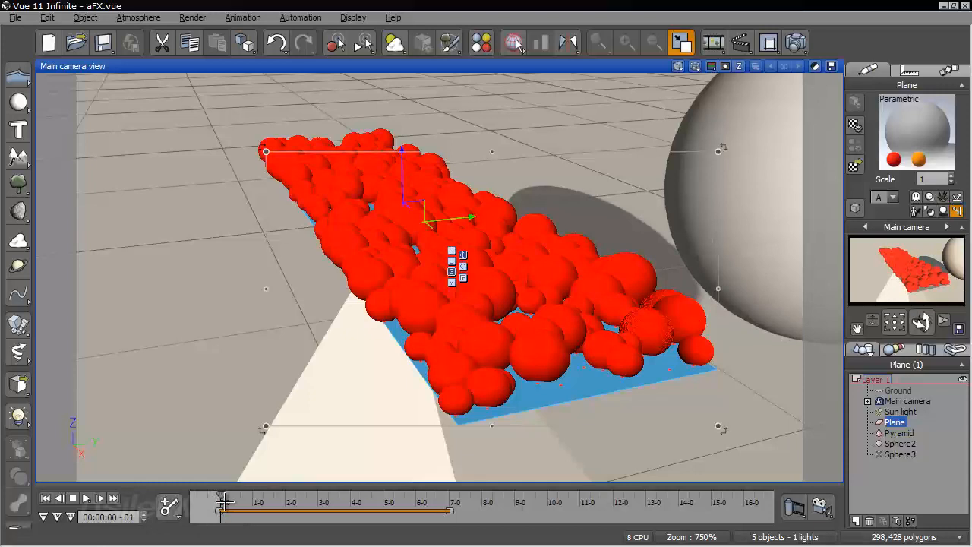
pyautogui.moveTo(221, 498); pyautogui.dragTo(287, 500)
pyautogui.moveTo(495, 317); pyautogui.dragTo(615, 182, button='right')
pyautogui.scroll(-5, 483, 311)
pyautogui.scroll(-2, 615, 183)
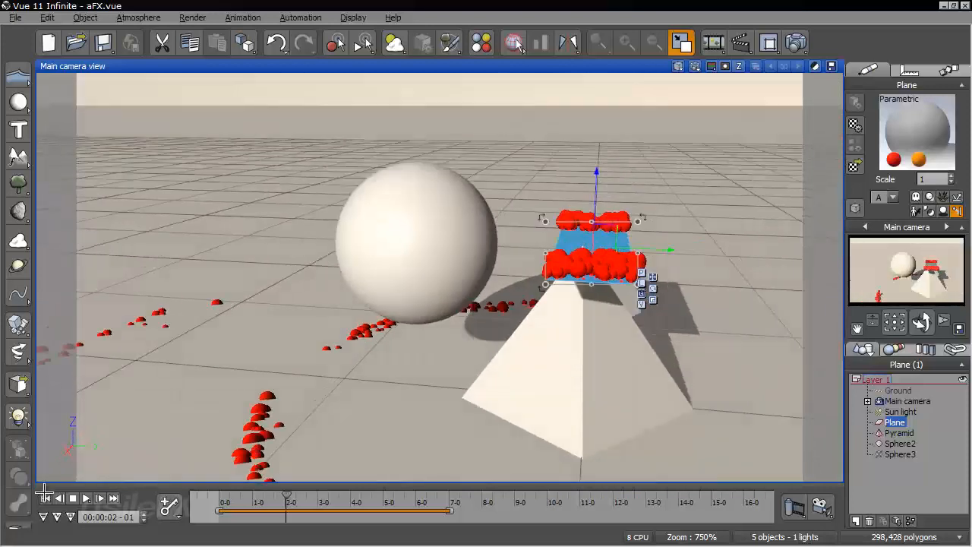
pyautogui.moveTo(219, 494); pyautogui.dragTo(327, 497)
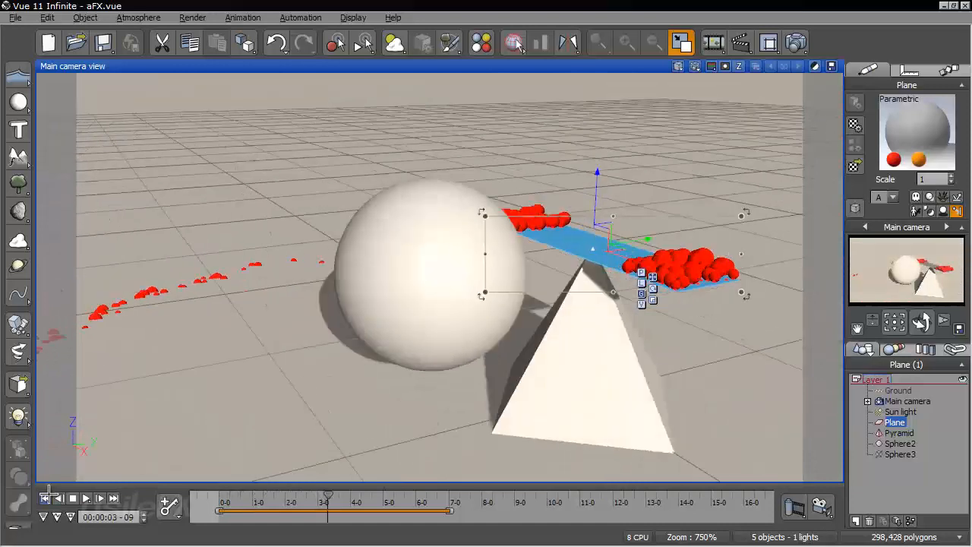
# Return to the animation start and make the plane's R-1 particle emit O-2 particles upon collision
pyautogui.click(45, 497)
pyautogui.rightClick(907, 137)
pyautogui.click(892, 145)
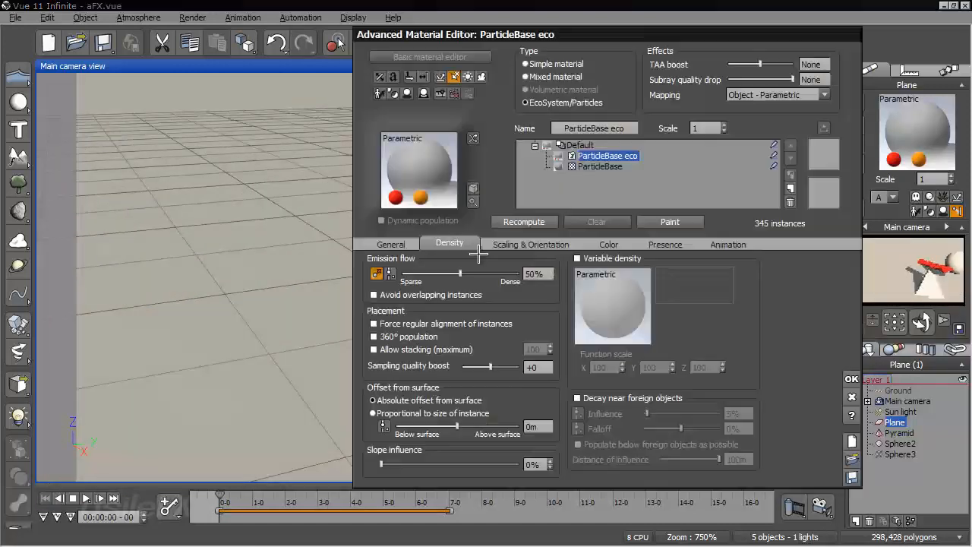
pyautogui.click(401, 243)
pyautogui.doubleClick(490, 291)
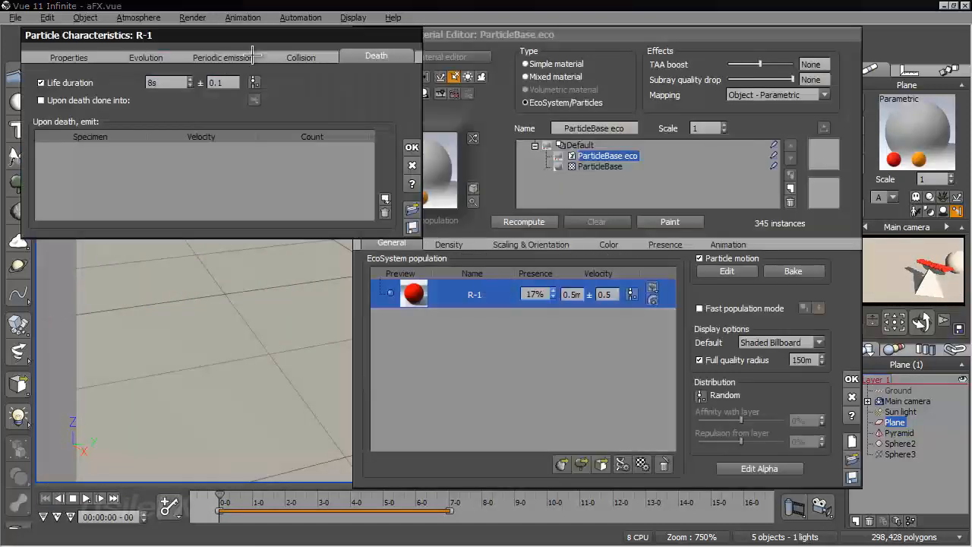
pyautogui.click(301, 57)
pyautogui.click(385, 196)
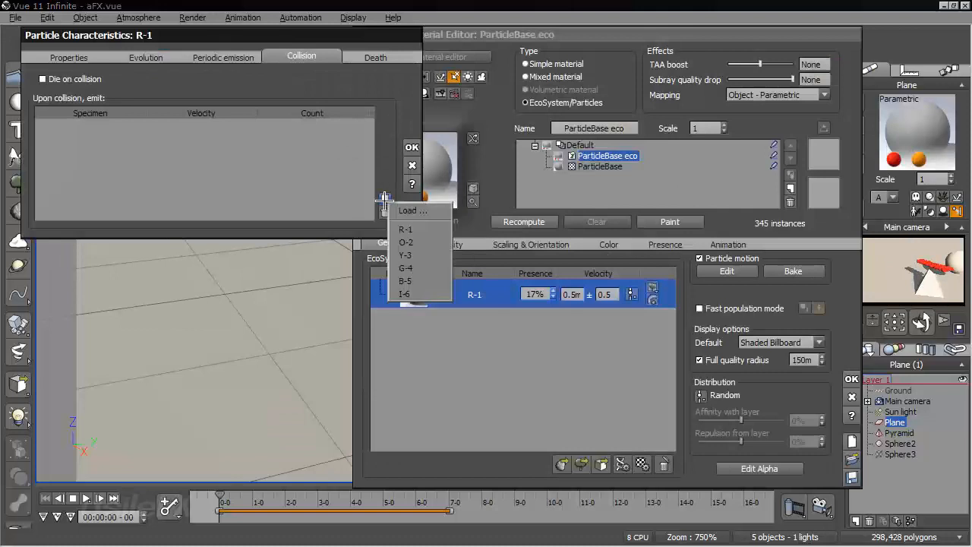
pyautogui.click(429, 239)
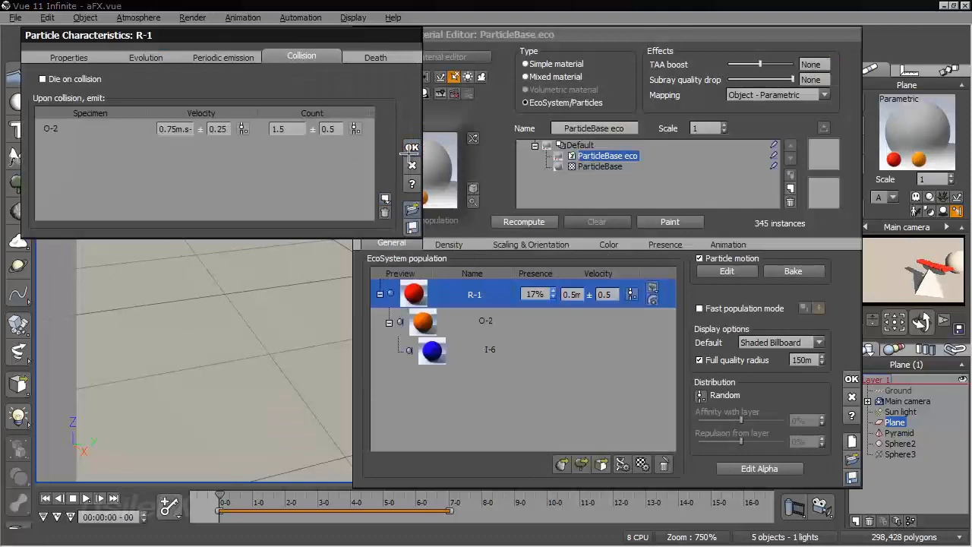
# Accept R-1's particle characteristics, remove I-6 from the particles O-2 emits upon collision, and accept the material
pyautogui.click(411, 147)
pyautogui.doubleClick(521, 332)
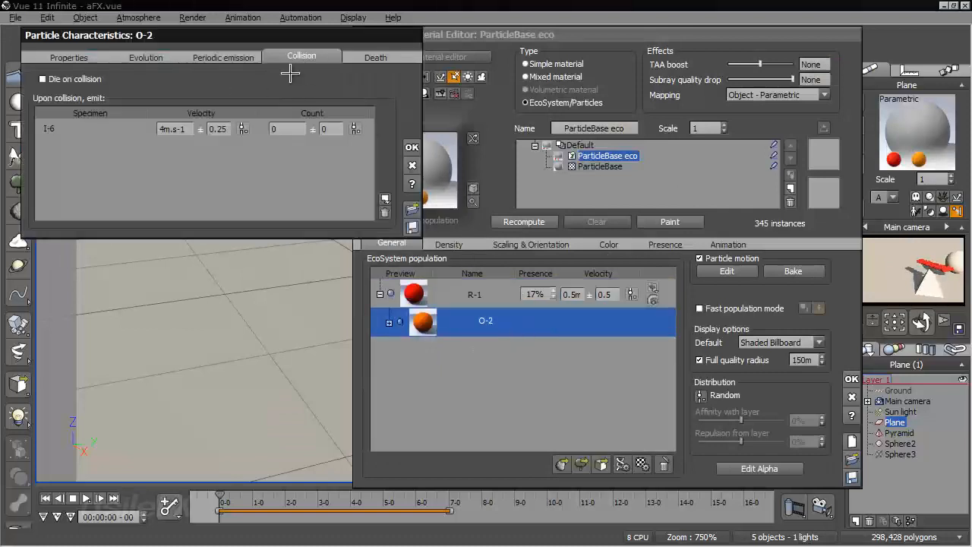
pyautogui.click(143, 131)
pyautogui.click(383, 209)
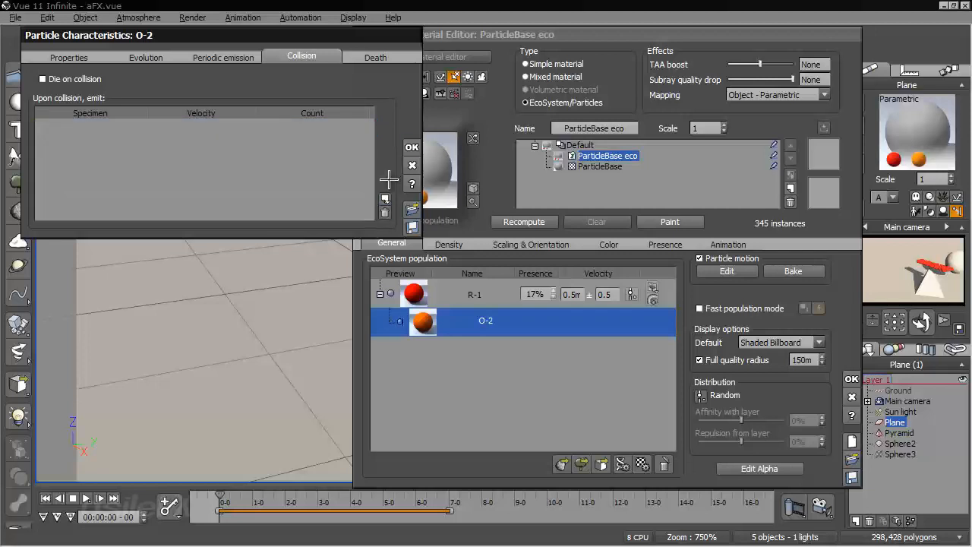
pyautogui.click(411, 147)
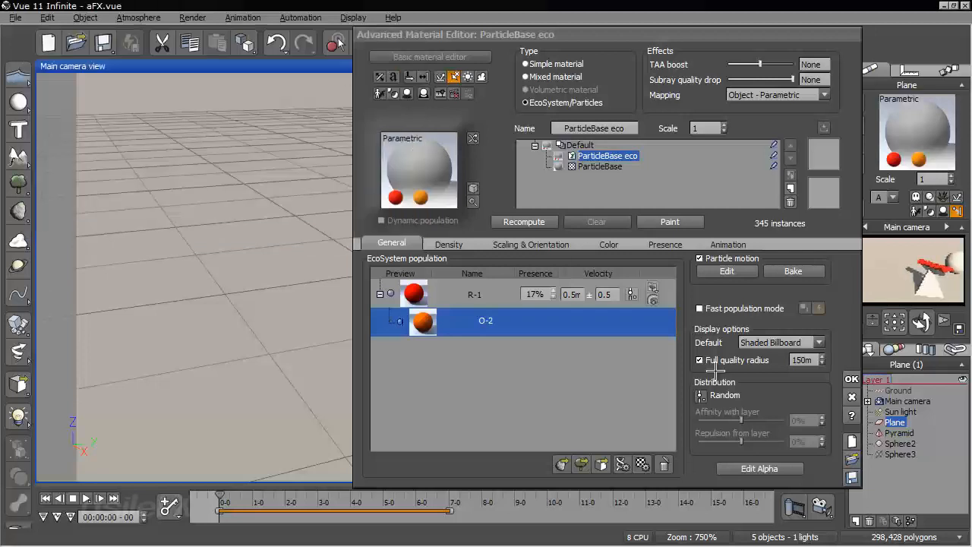
pyautogui.click(852, 379)
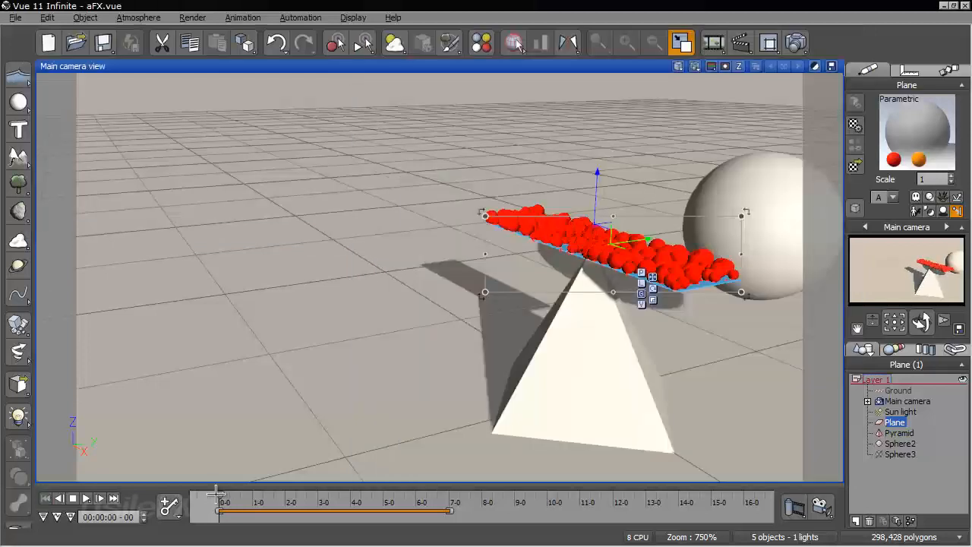
# Advance the animation to 00:00:03-22, examine where the emitted particles land around the sphere and pyramid, and return to the start
pyautogui.moveTo(216, 495); pyautogui.dragTo(341, 480)
pyautogui.moveTo(359, 355); pyautogui.dragTo(408, 281, button='right')
pyautogui.scroll(-5, 433, 265)
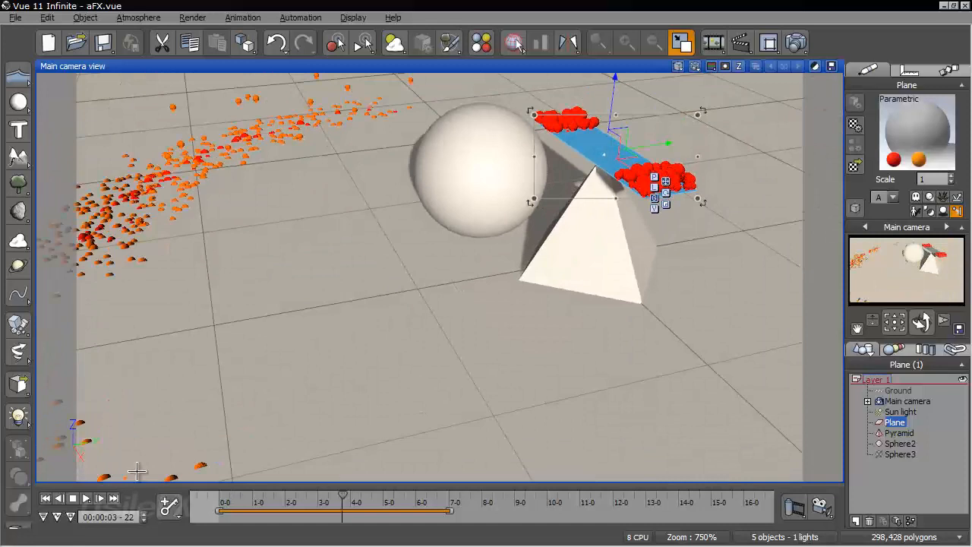
pyautogui.click(45, 500)
# Advance the animation to 00:00:00-26, 00:00:01-00 and 00:00:01-07, examining how the sphere strikes the particles on the plane
pyautogui.moveTo(439, 220); pyautogui.dragTo(553, 188, button='right')
pyautogui.scroll(4, 466, 274)
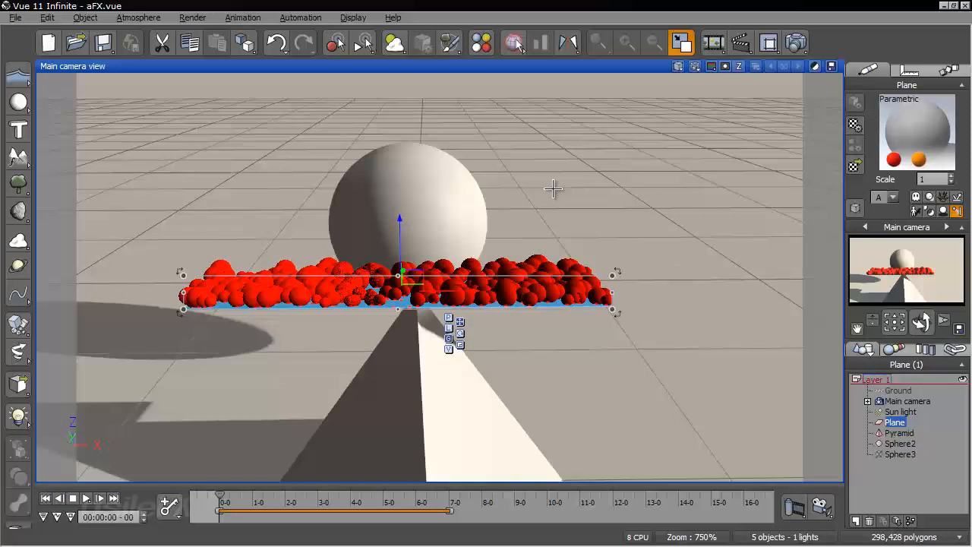
pyautogui.moveTo(510, 220); pyautogui.dragTo(236, 303, button='right')
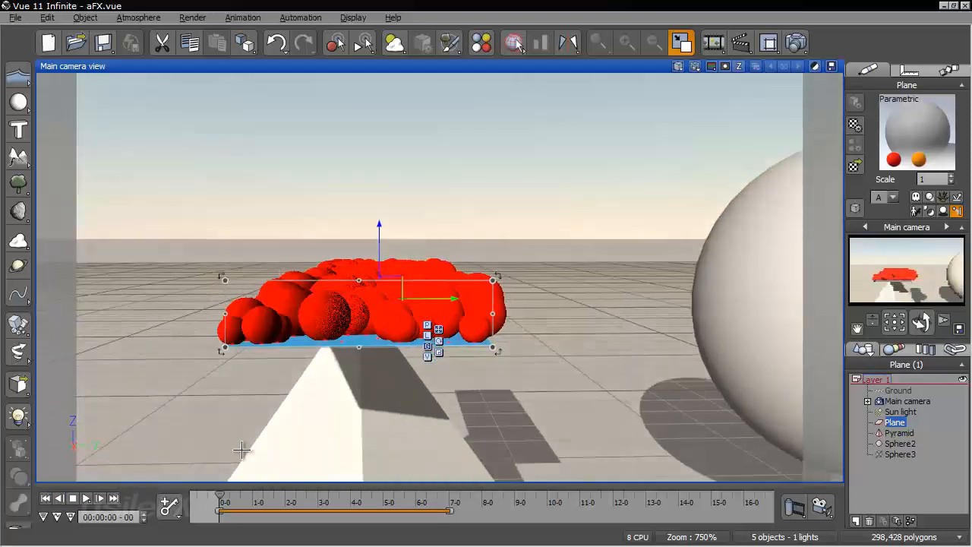
pyautogui.moveTo(219, 490); pyautogui.dragTo(249, 497)
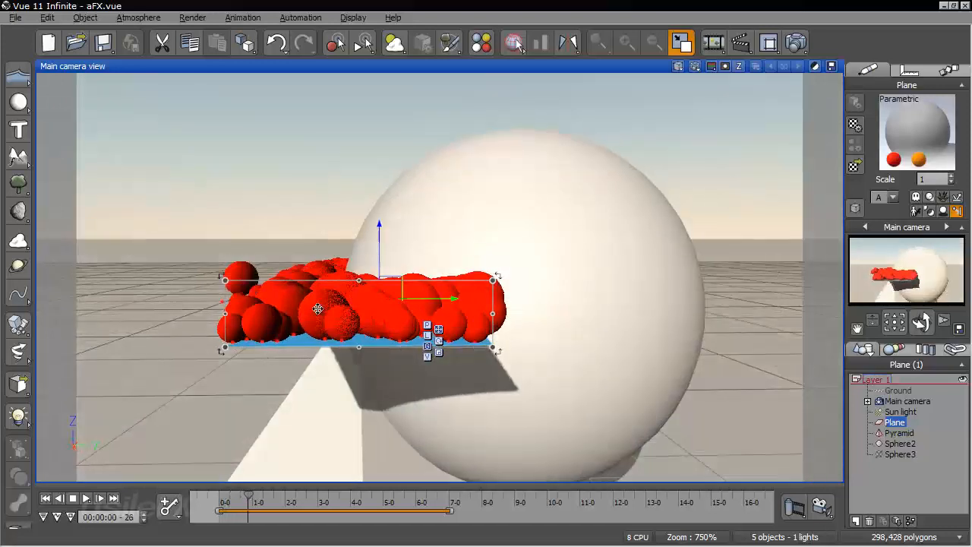
pyautogui.moveTo(304, 298); pyautogui.dragTo(296, 475, button='right')
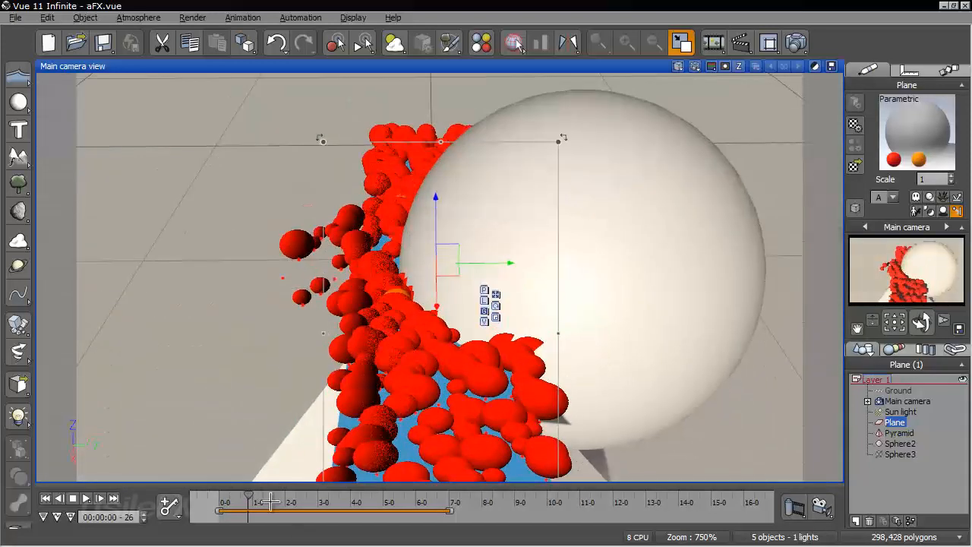
pyautogui.moveTo(247, 492); pyautogui.dragTo(252, 494)
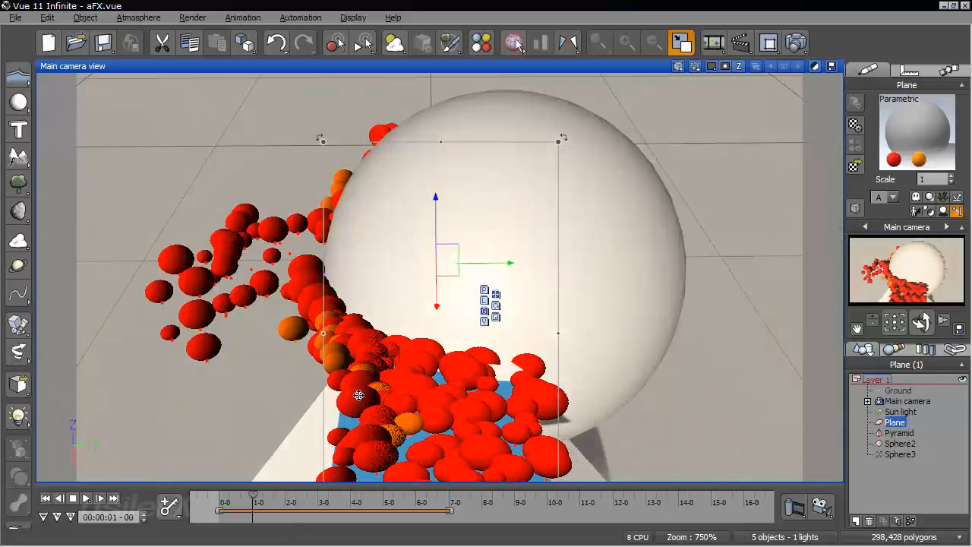
pyautogui.moveTo(253, 503); pyautogui.dragTo(260, 502)
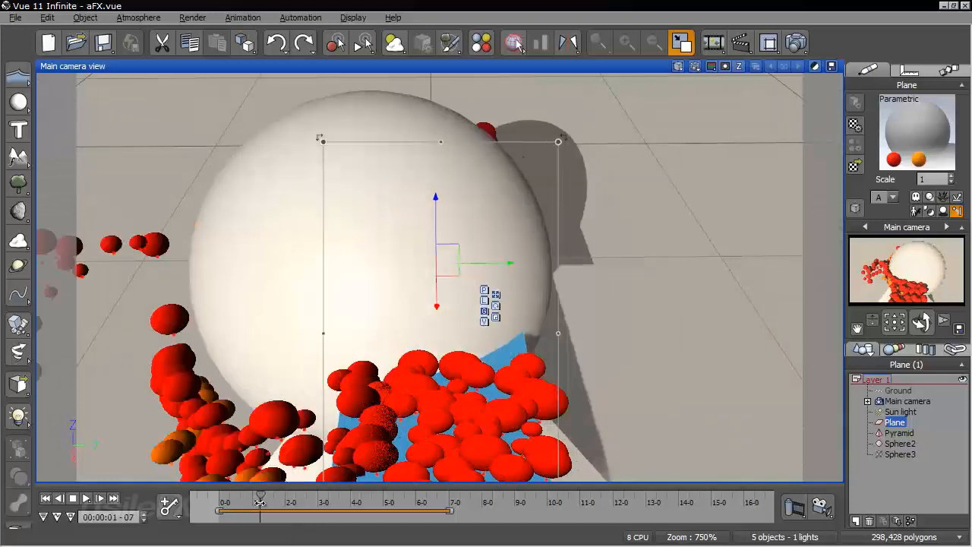
# Advance the animation to 00:00:01-18, examine the particles scattered beside the sphere, and return to the start
pyautogui.moveTo(266, 377); pyautogui.dragTo(447, 338, button='right')
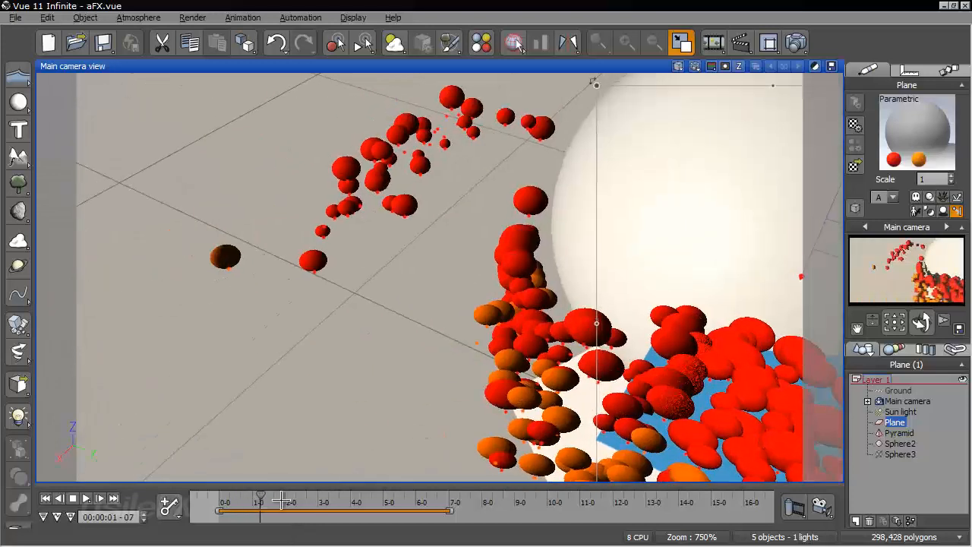
pyautogui.moveTo(260, 495); pyautogui.dragTo(272, 495)
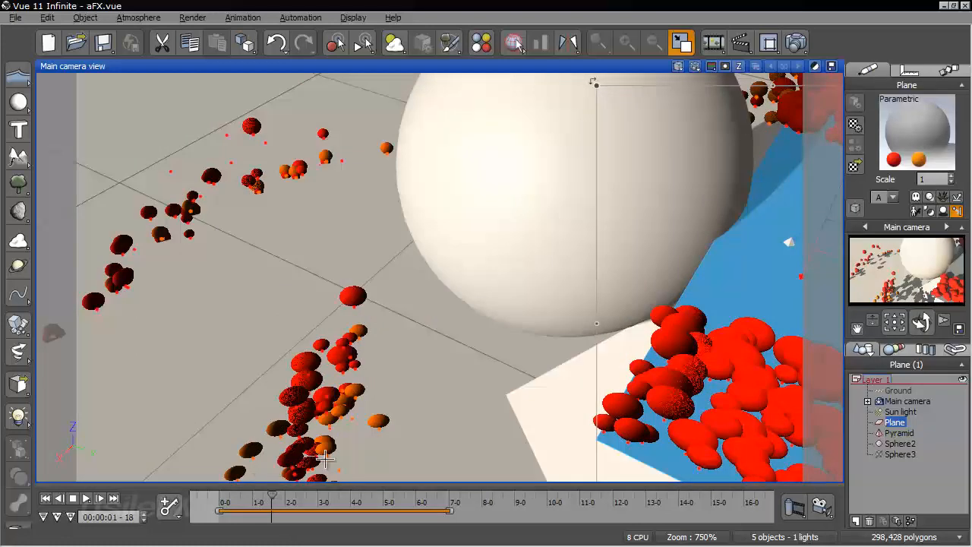
pyautogui.moveTo(363, 382); pyautogui.dragTo(466, 358, button='right')
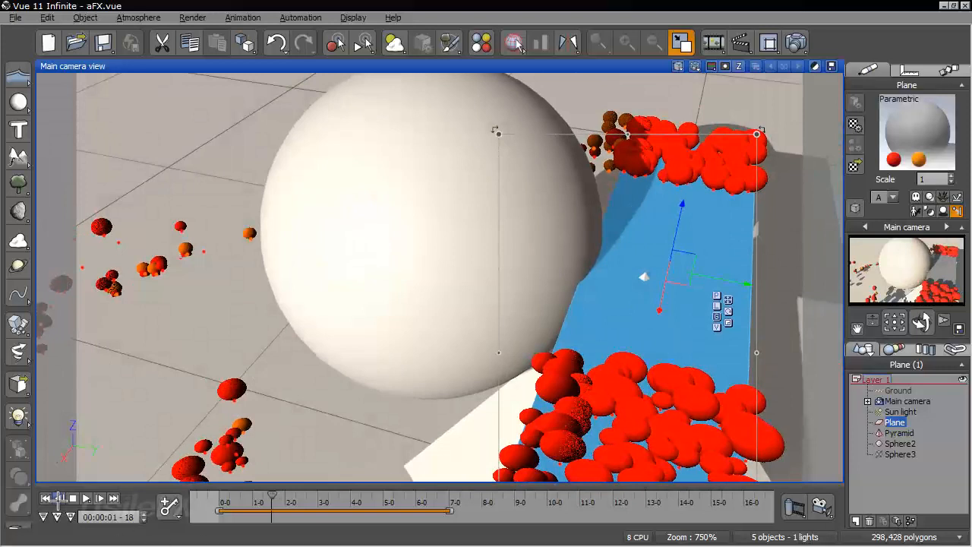
pyautogui.click(46, 498)
# Advance the animation to 00:00:00-24 and 00:00:00-29, examining from several angles how the sphere pushes particles off the plane
pyautogui.moveTo(392, 456); pyautogui.dragTo(374, 410, button='right')
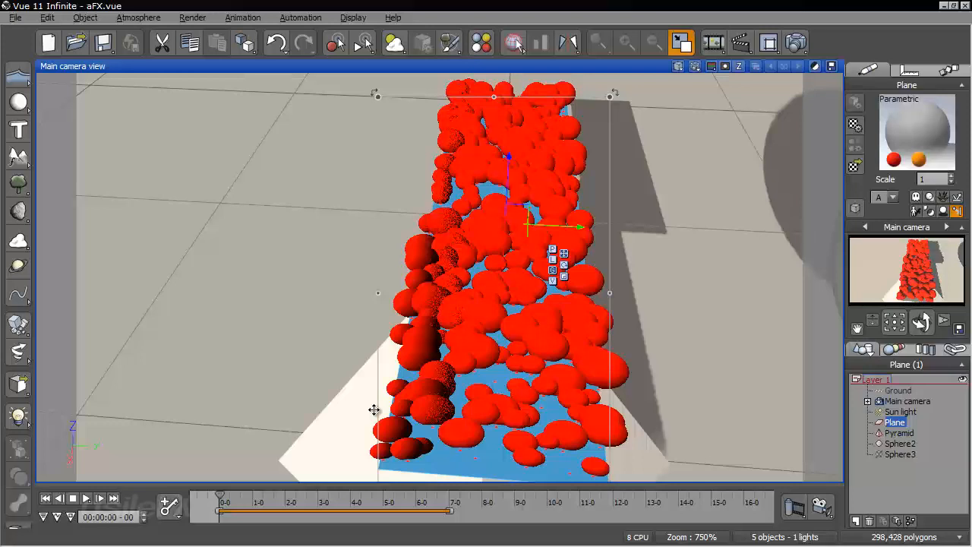
pyautogui.moveTo(423, 386); pyautogui.dragTo(568, 174, button='right')
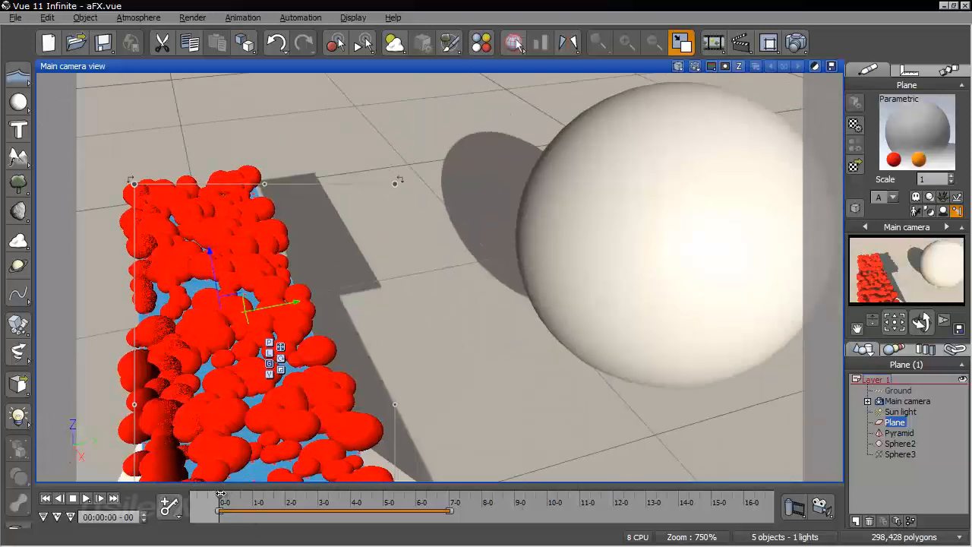
pyautogui.moveTo(220, 494); pyautogui.dragTo(247, 495)
pyautogui.moveTo(274, 352); pyautogui.dragTo(436, 315, button='right')
pyautogui.moveTo(380, 306); pyautogui.dragTo(506, 208, button='right')
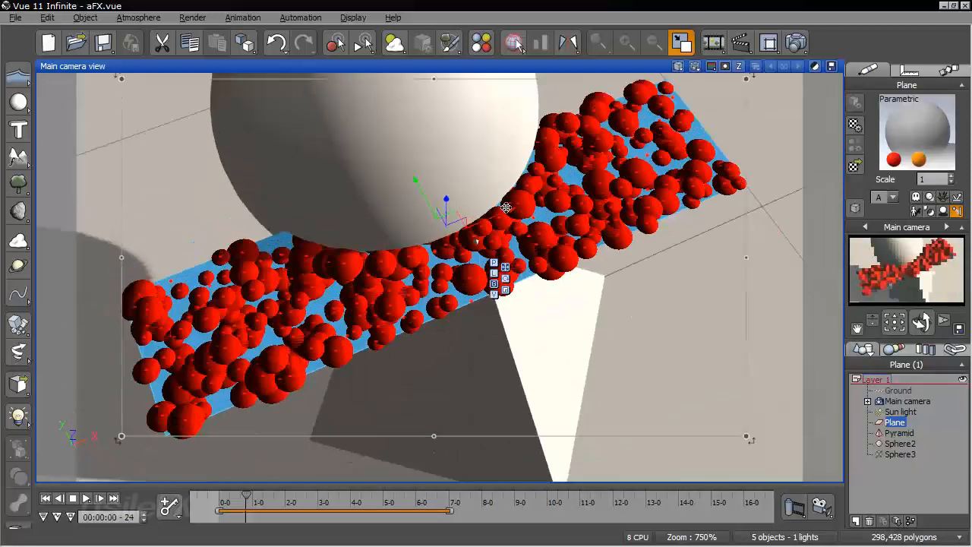
pyautogui.moveTo(210, 268); pyautogui.dragTo(237, 291, button='right')
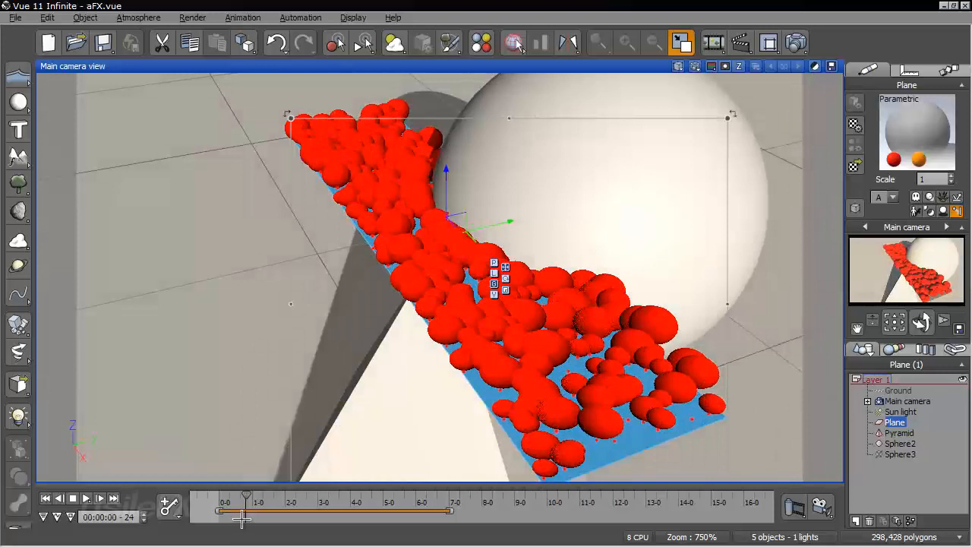
pyautogui.moveTo(248, 495); pyautogui.dragTo(251, 495)
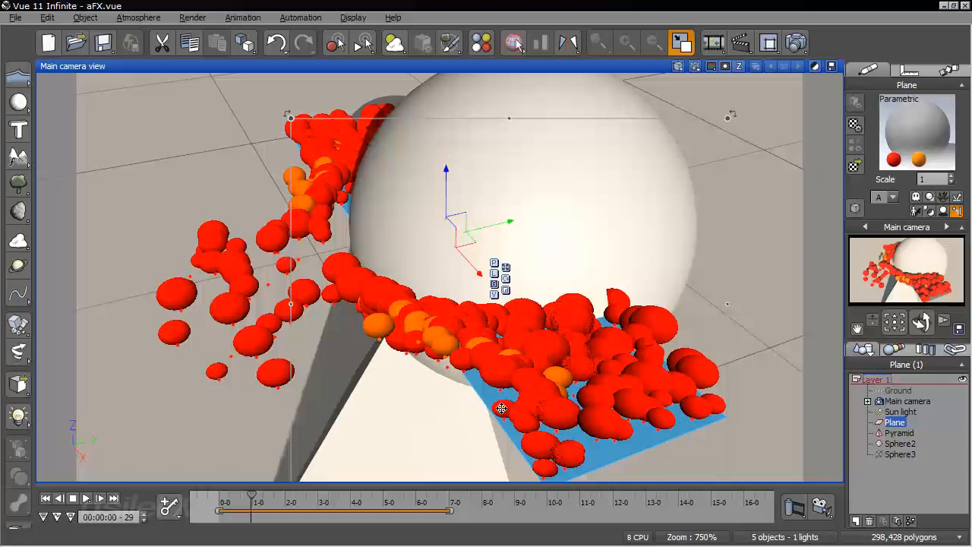
pyautogui.moveTo(501, 408); pyautogui.dragTo(463, 251, button='right')
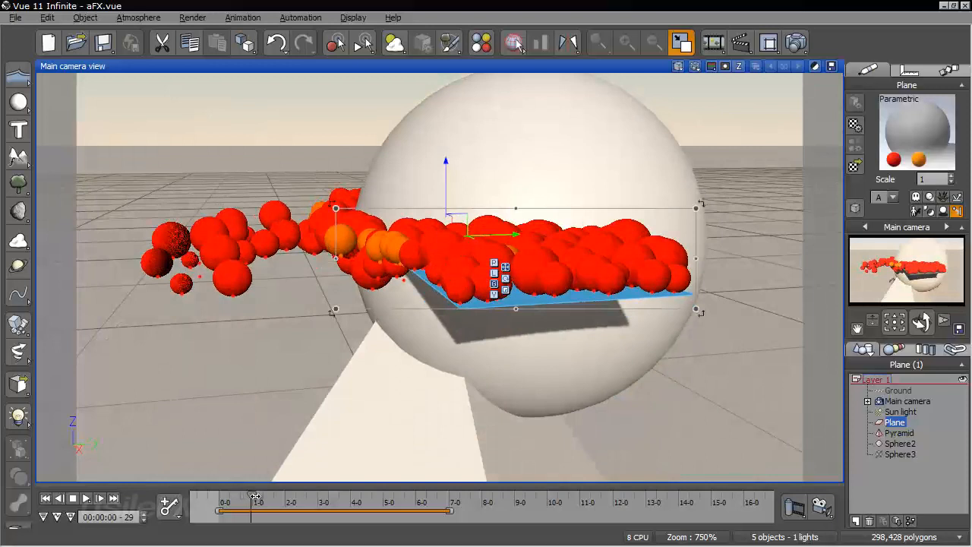
# Advance the animation to 00:00:01-10 and beyond, examine the collision-spawned orange particles, and return to the start
pyautogui.moveTo(255, 496); pyautogui.dragTo(264, 495)
pyautogui.moveTo(264, 397); pyautogui.dragTo(277, 471, button='right')
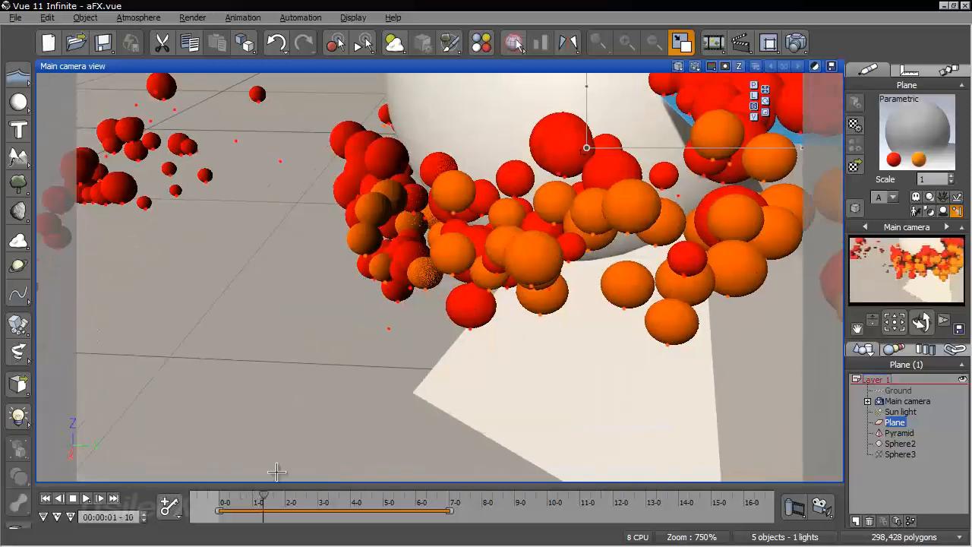
pyautogui.moveTo(262, 500); pyautogui.dragTo(313, 495)
pyautogui.moveTo(333, 275); pyautogui.dragTo(340, 299, button='right')
pyautogui.click(47, 498)
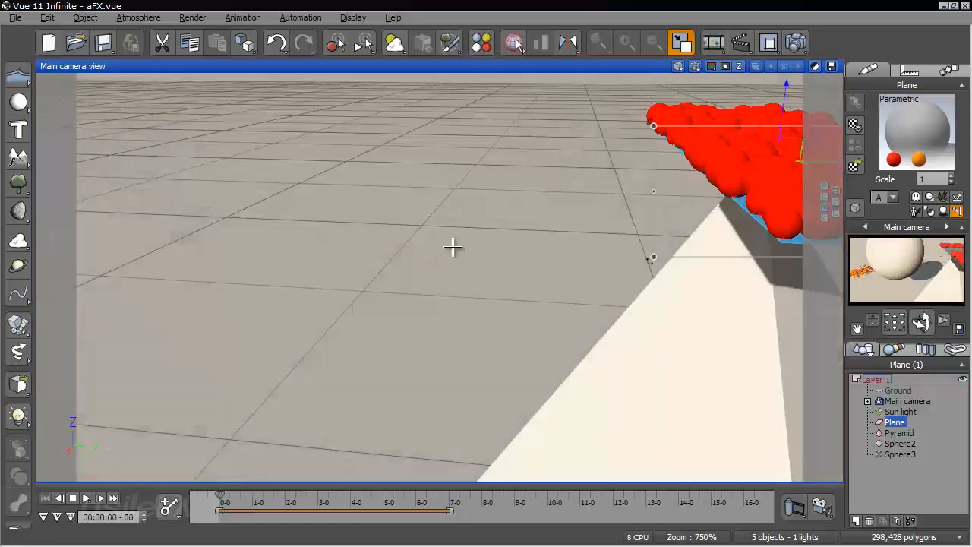
# Set the emission flow density of the plane's particle material to 91%, recompute the population and accept the material
pyautogui.moveTo(455, 247); pyautogui.dragTo(295, 274, button='right')
pyautogui.rightClick(908, 125)
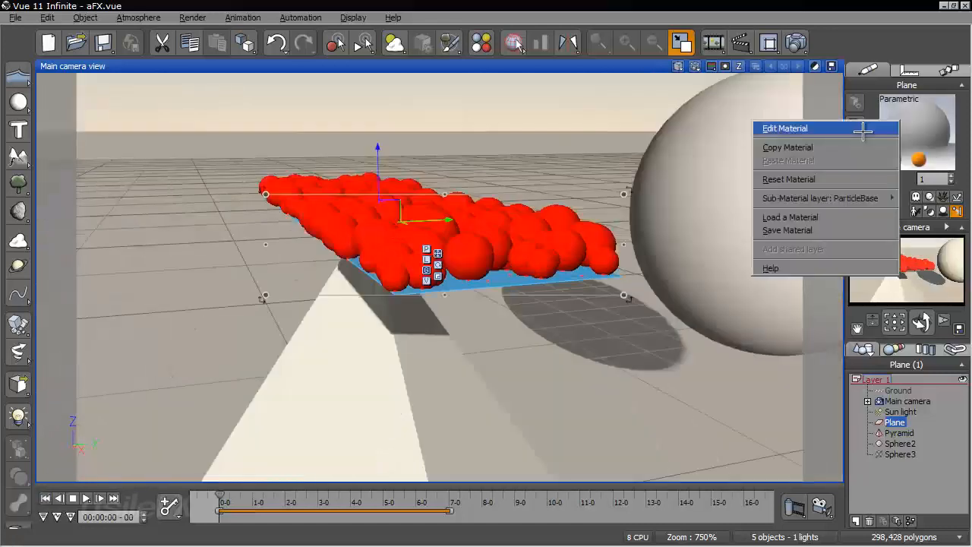
pyautogui.click(864, 130)
pyautogui.click(449, 243)
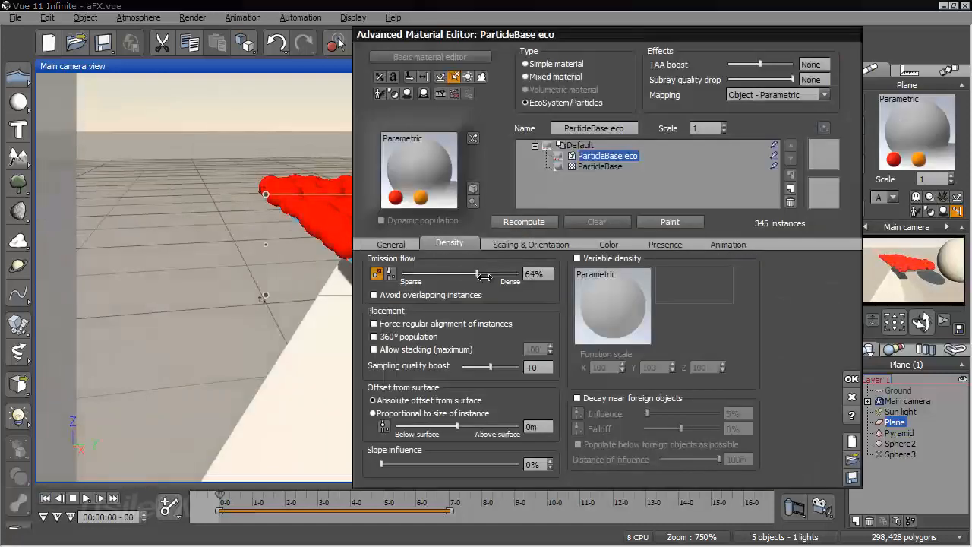
pyautogui.click(516, 225)
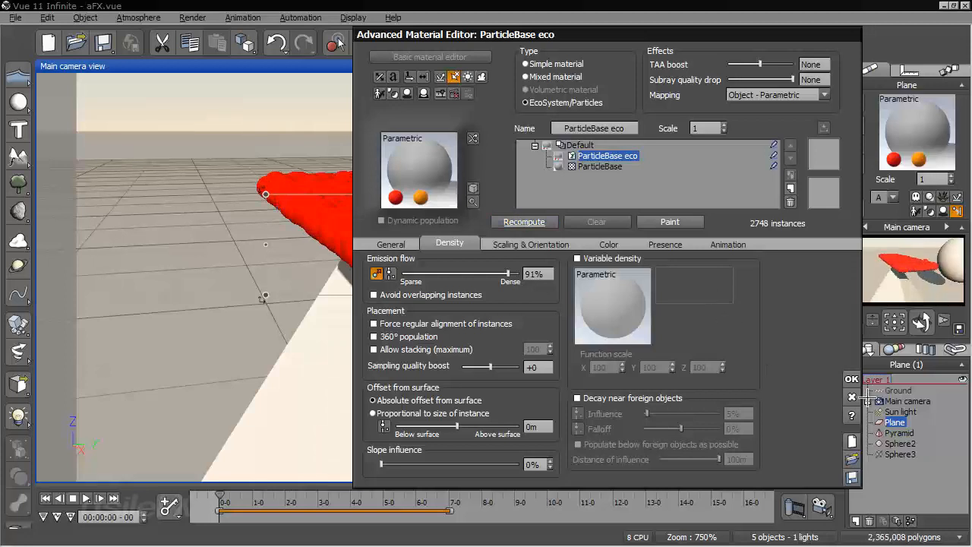
pyautogui.click(852, 378)
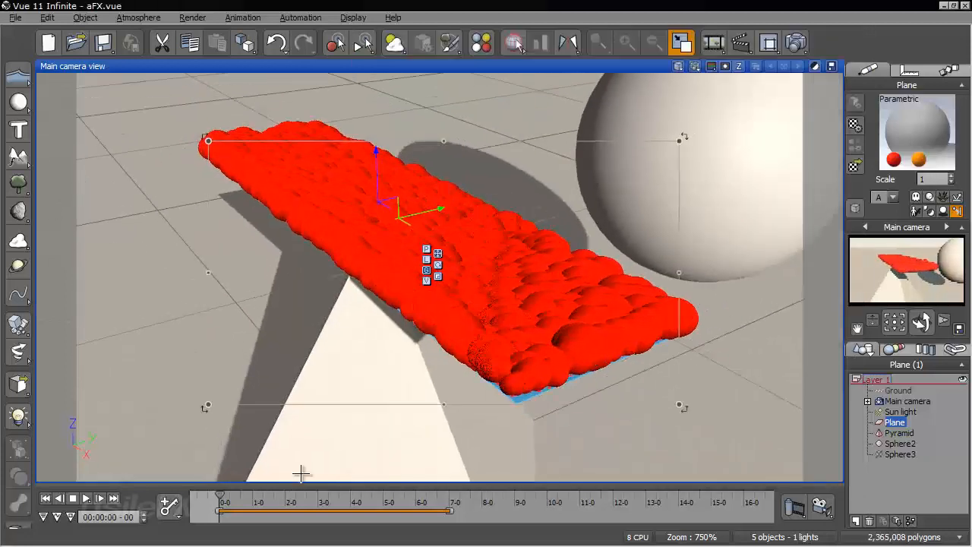
# Advance the animation to 00:00:01-11 and 00:00:03-04, examining the denser particle collision, and return to the start
pyautogui.moveTo(227, 493); pyautogui.dragTo(264, 494)
pyautogui.scroll(-5, 302, 362)
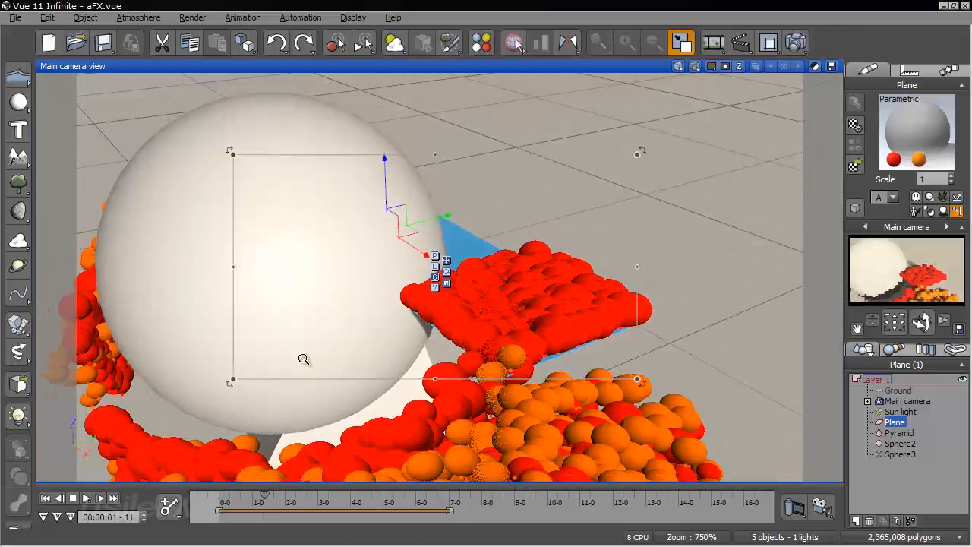
pyautogui.moveTo(304, 365); pyautogui.dragTo(402, 343, button='middle')
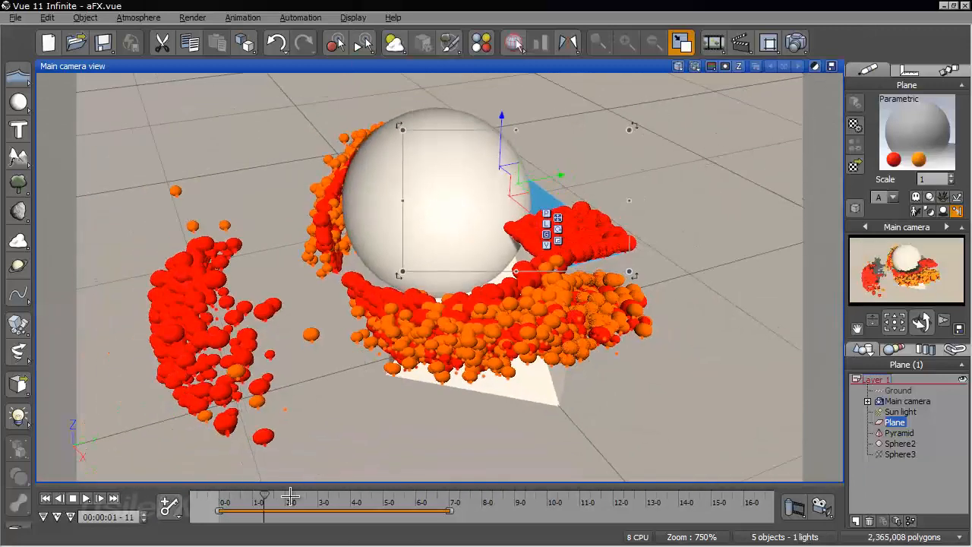
pyautogui.moveTo(262, 498); pyautogui.dragTo(322, 487)
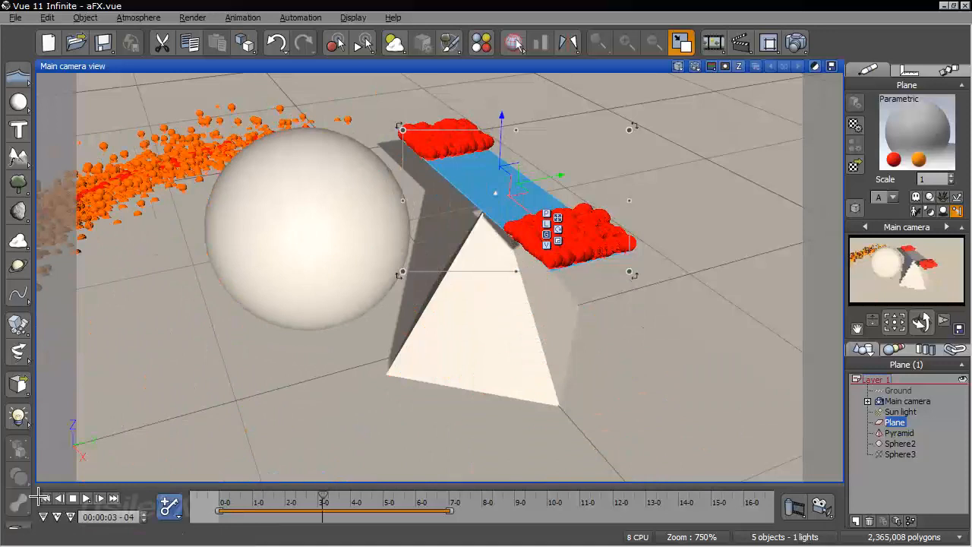
pyautogui.click(46, 497)
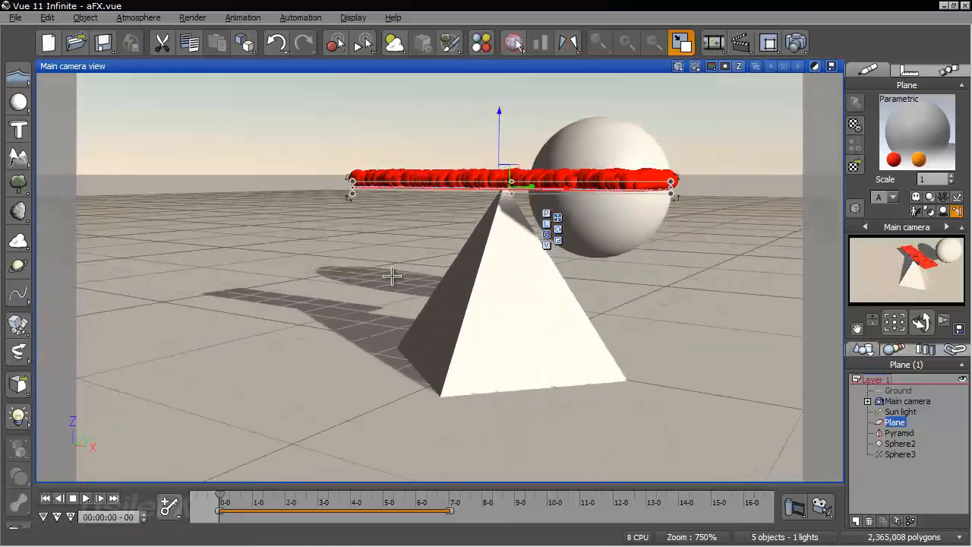
# Play the animation forward to 00:00:02-21 and 00:00:02-24, examining the particles on the ground from a low, distant view, and return to the start
pyautogui.moveTo(228, 496); pyautogui.dragTo(309, 487)
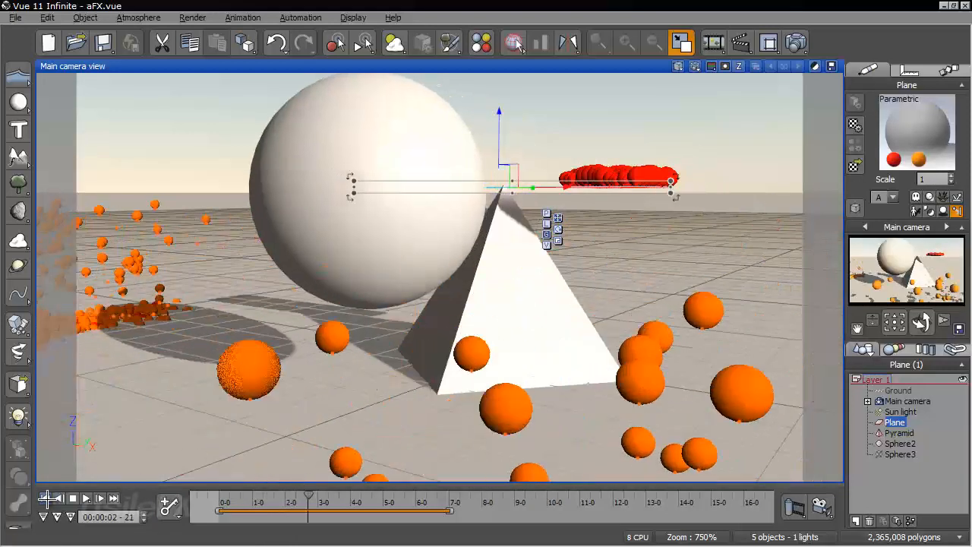
pyautogui.click(47, 498)
pyautogui.moveTo(518, 264); pyautogui.dragTo(526, 399, button='right')
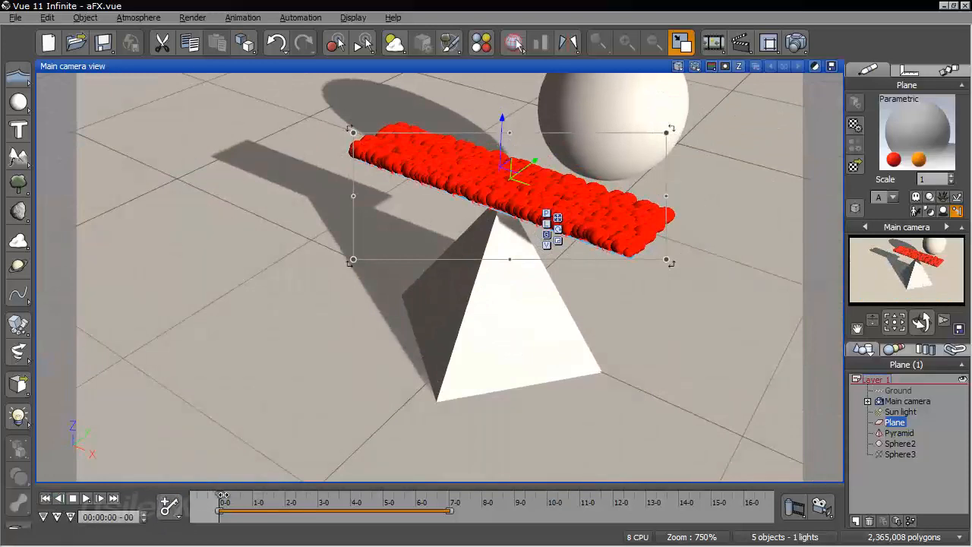
pyautogui.moveTo(223, 495); pyautogui.dragTo(313, 494)
pyautogui.moveTo(916, 322); pyautogui.dragTo(916, 354)
pyautogui.moveTo(877, 317); pyautogui.dragTo(876, 338)
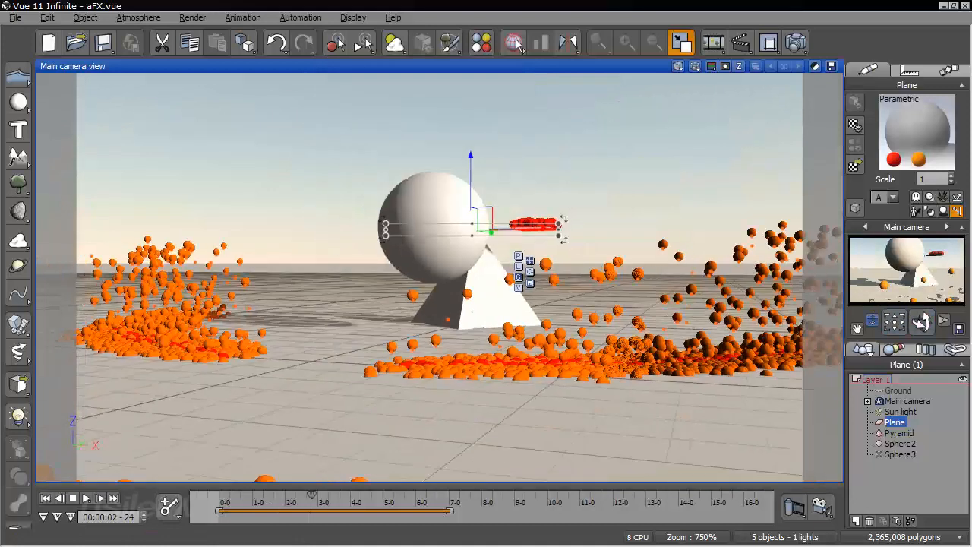
pyautogui.click(45, 498)
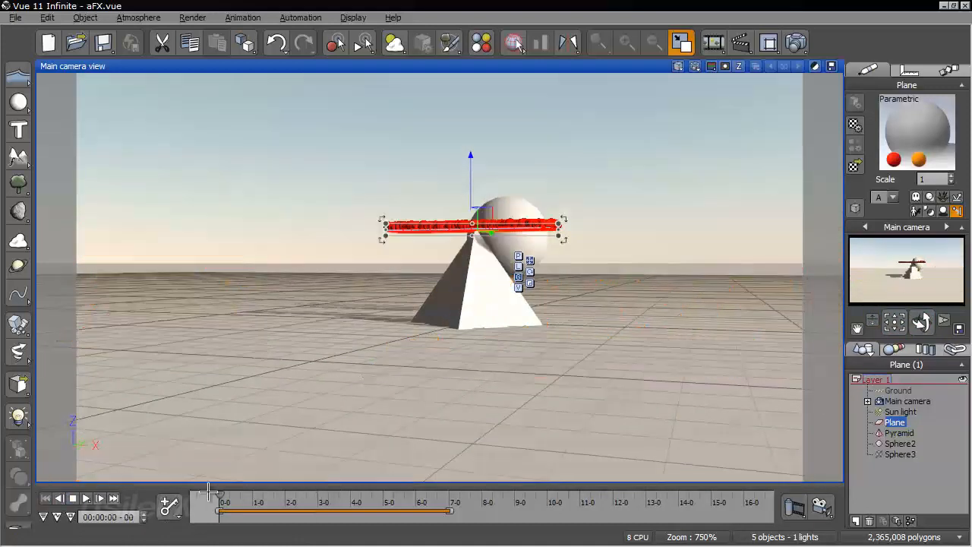
pyautogui.moveTo(219, 495); pyautogui.dragTo(312, 487)
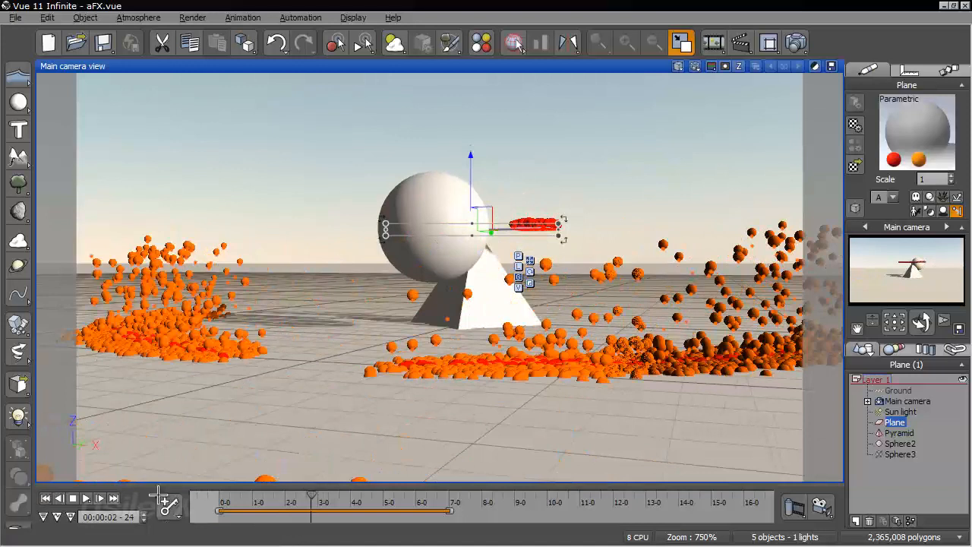
pyautogui.click(46, 498)
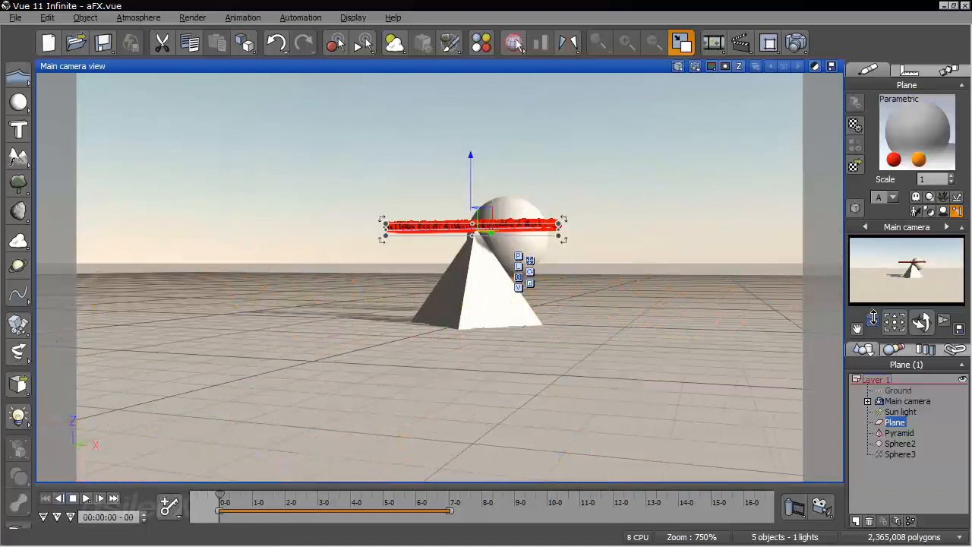
# Advance the animation to 00:00:00-17 and 00:00:01-26, examining up close how the sphere sweeps particles off the plane
pyautogui.moveTo(873, 318); pyautogui.dragTo(874, 296)
pyautogui.moveTo(681, 260); pyautogui.dragTo(366, 241, button='right')
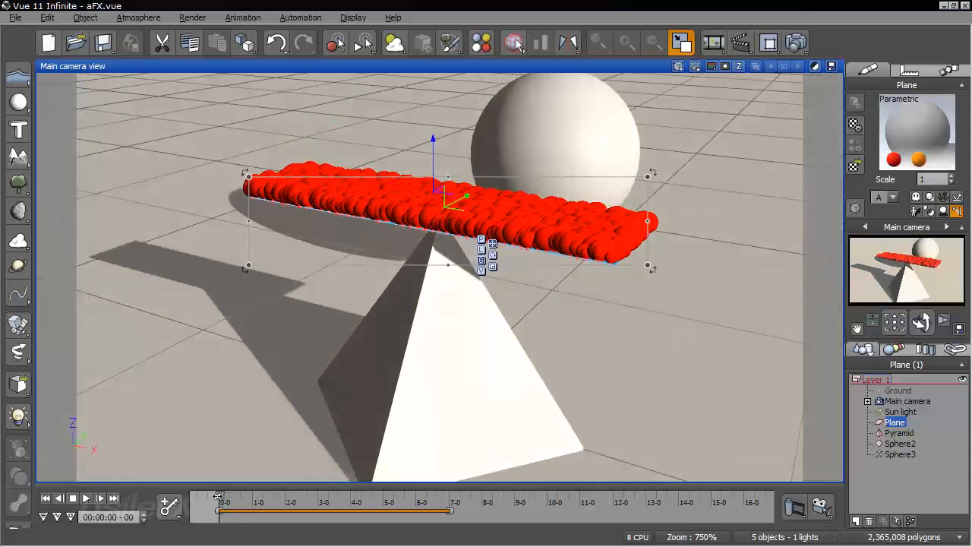
pyautogui.moveTo(220, 498); pyautogui.dragTo(237, 497)
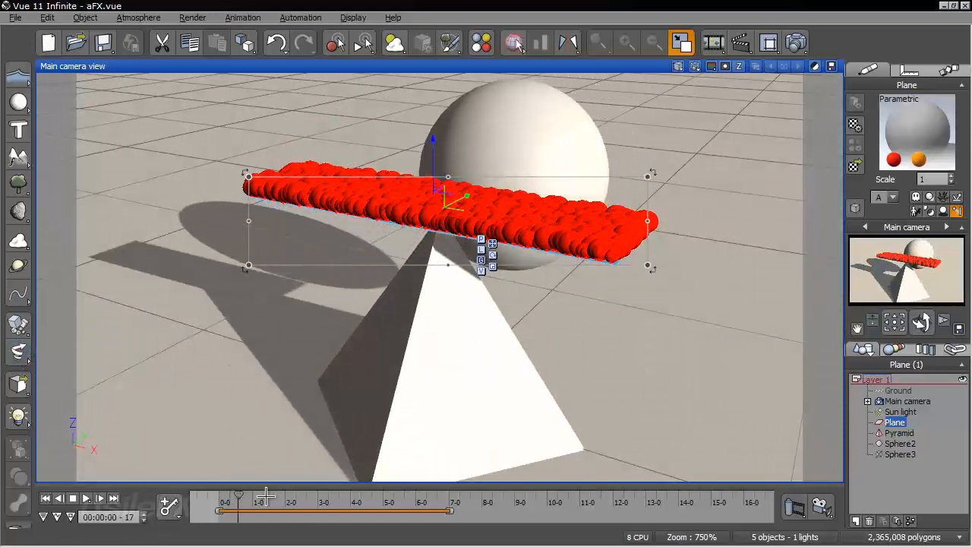
pyautogui.moveTo(238, 498); pyautogui.dragTo(281, 497)
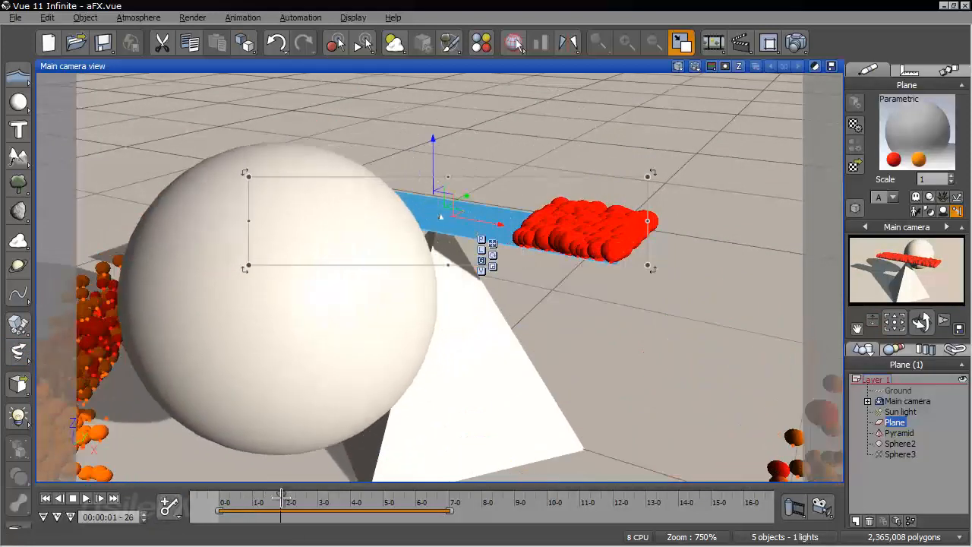